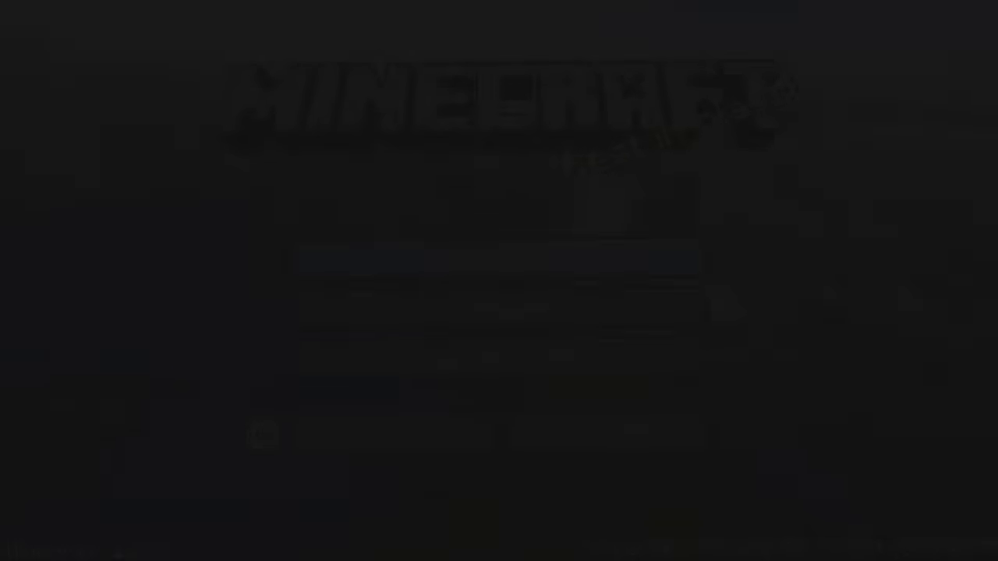
# Rename the new Survival world to 'SkyBlock' and create it.
pyautogui.press('BackSpace')
pyautogui.press('BackSpace')
pyautogui.press('BackSpace')
pyautogui.press('BackSpace')
pyautogui.press('BackSpace')
pyautogui.press('BackSpace')
pyautogui.press('BackSpace')
pyautogui.press('BackSpace')
pyautogui.press('BackSpace')
pyautogui.write('S')
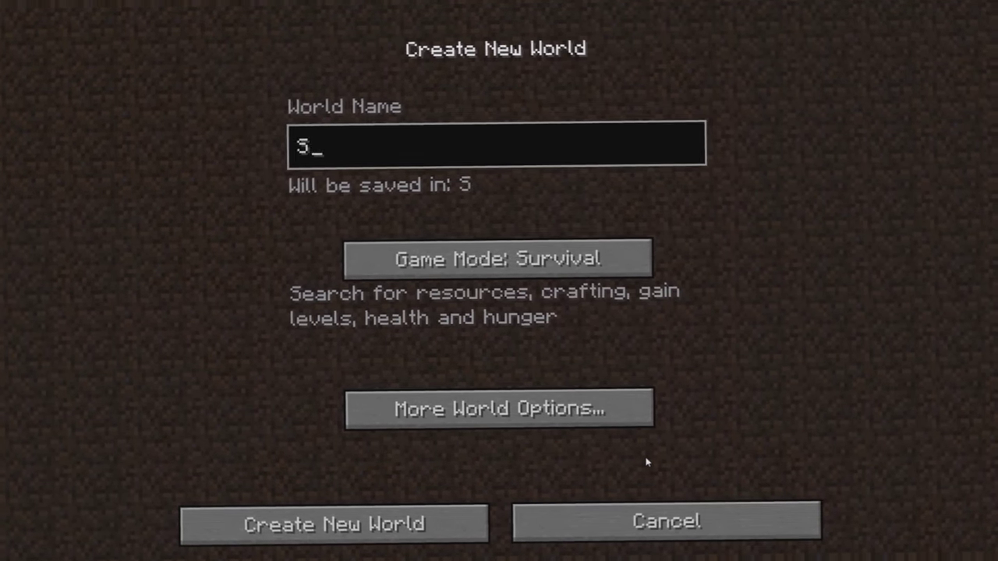
pyautogui.write('kyBlock')
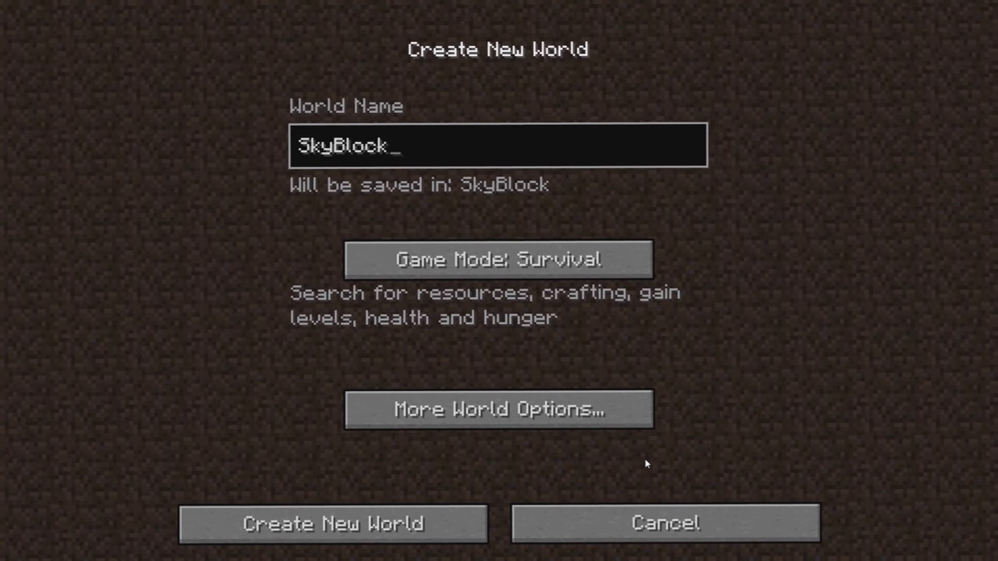
pyautogui.click(473, 517)
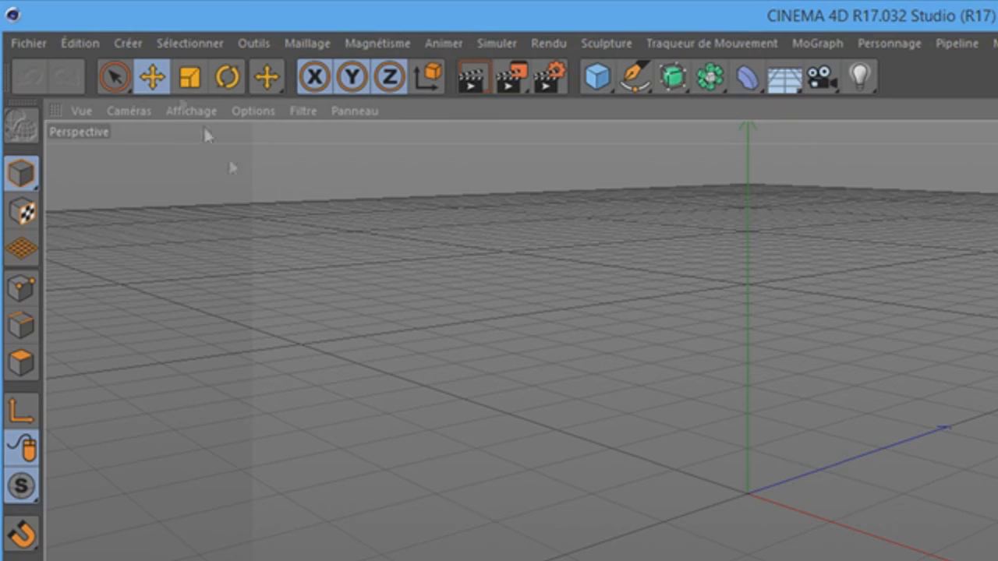
# Load the hrb_fmr_edit.lib4d rig library from Graphisme and minimize the Médiathèque.
pyautogui.click(14, 21)
pyautogui.click(36, 87)
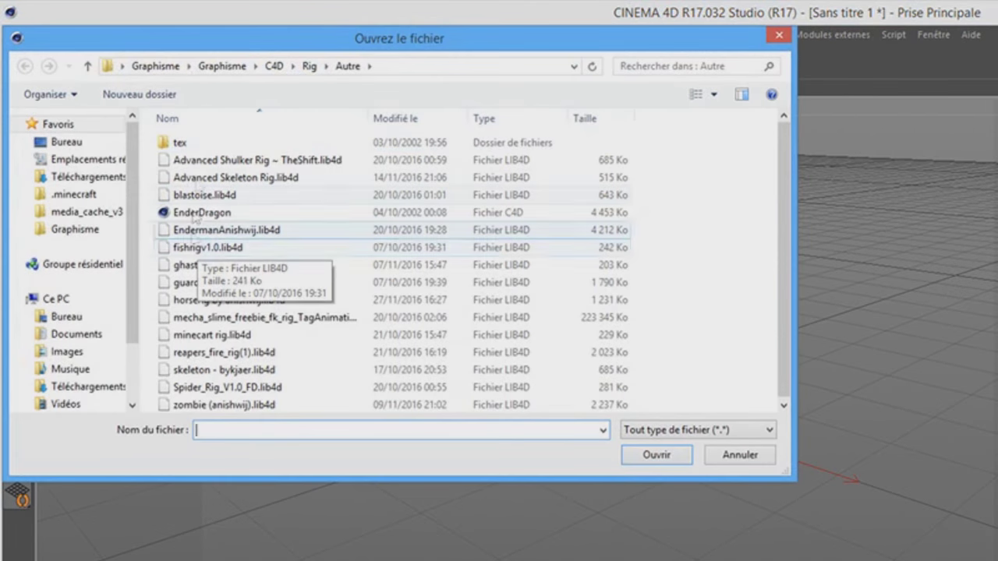
pyautogui.click(154, 66)
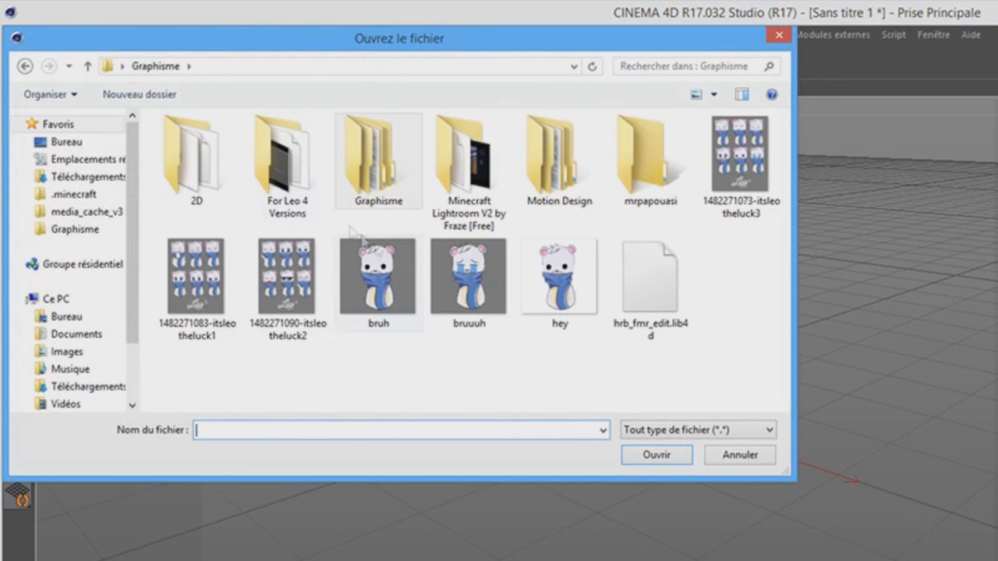
pyautogui.doubleClick(667, 287)
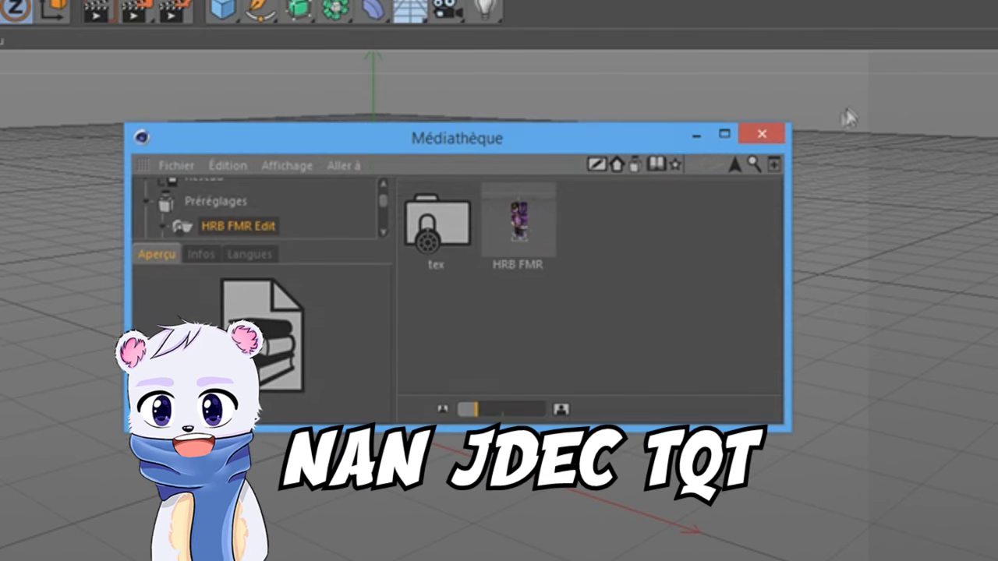
pyautogui.click(696, 136)
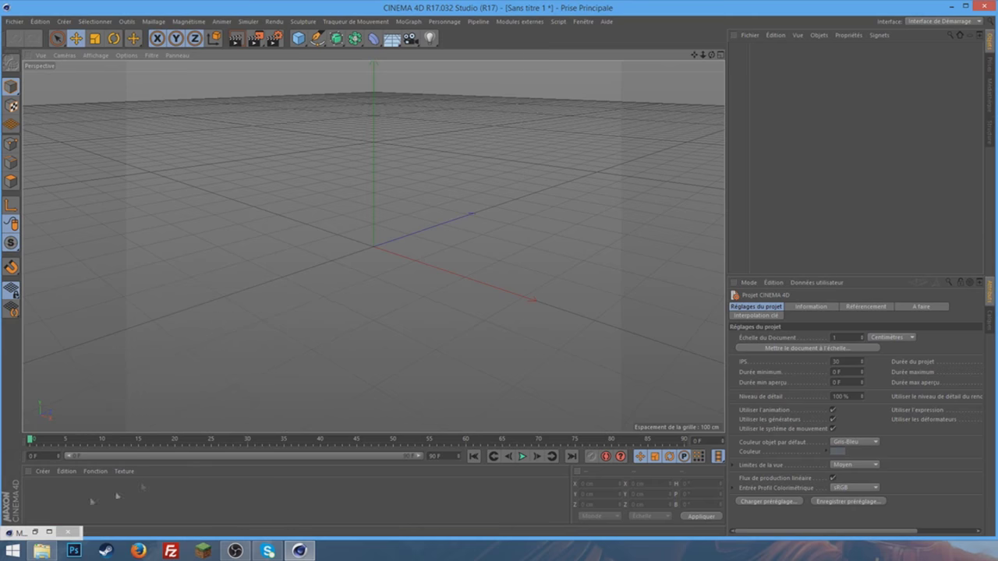
# Open LR v2 By Fraze.lib4d from the Minecraft Lightroom V2 by Fraze [Free] folder.
pyautogui.click(14, 21)
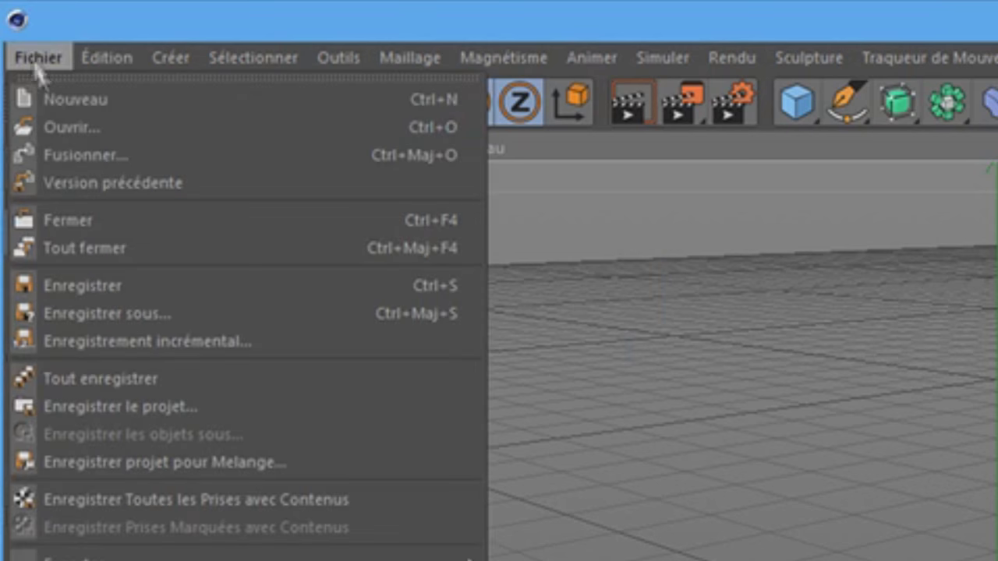
pyautogui.click(26, 45)
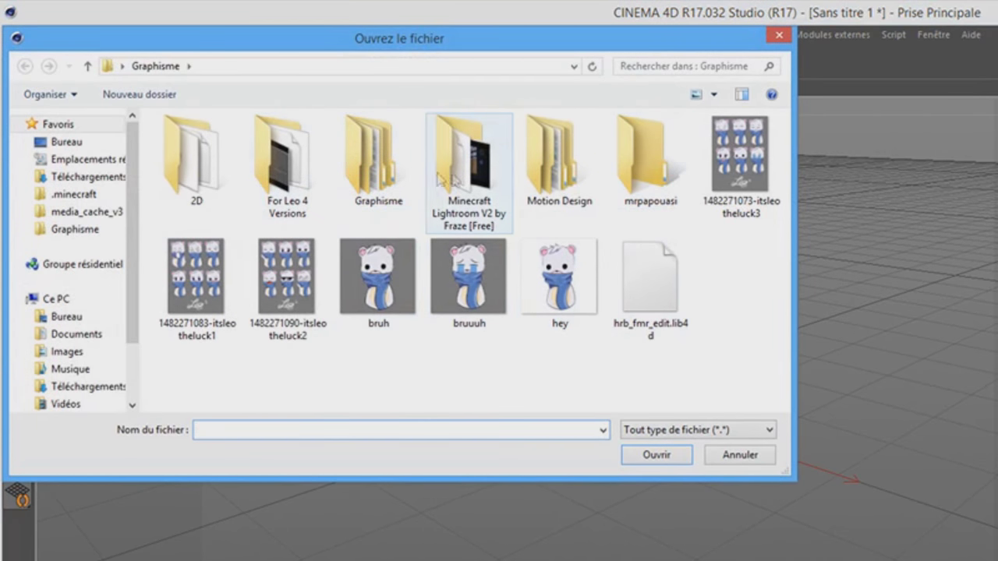
pyautogui.doubleClick(468, 168)
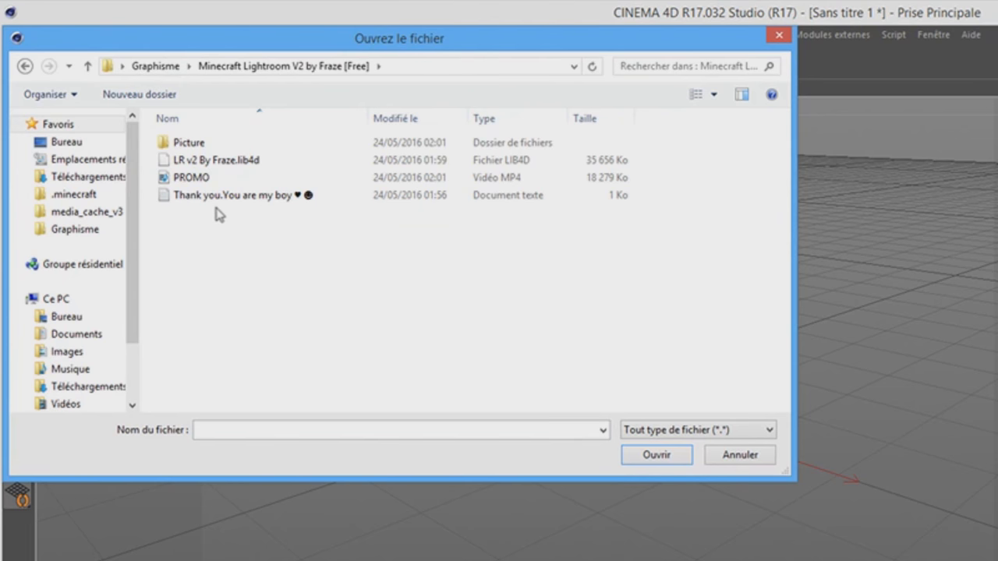
pyautogui.doubleClick(223, 162)
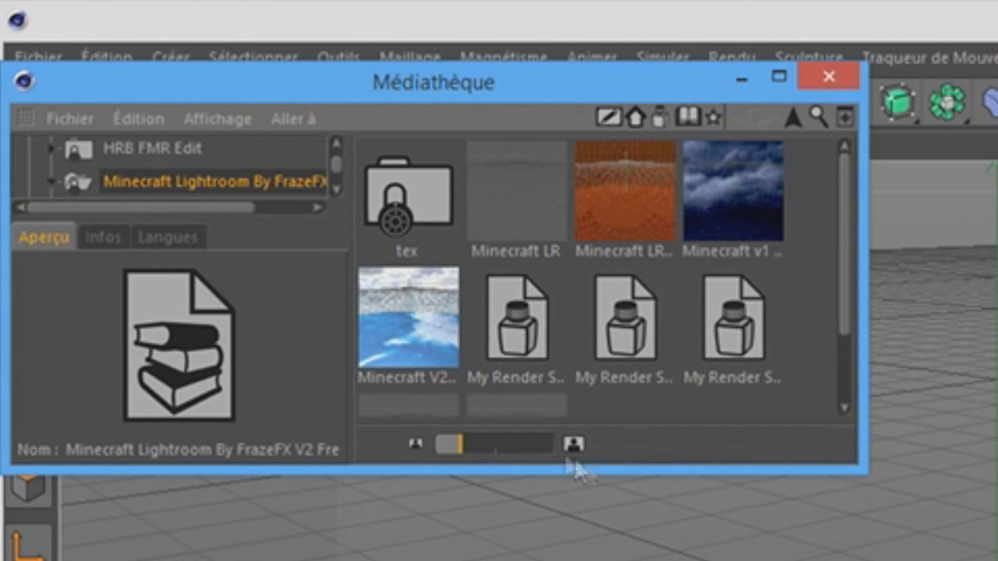
# Drag the Minecraft LR preset into the scene, then restore the HRB FMR library.
pyautogui.click(545, 221)
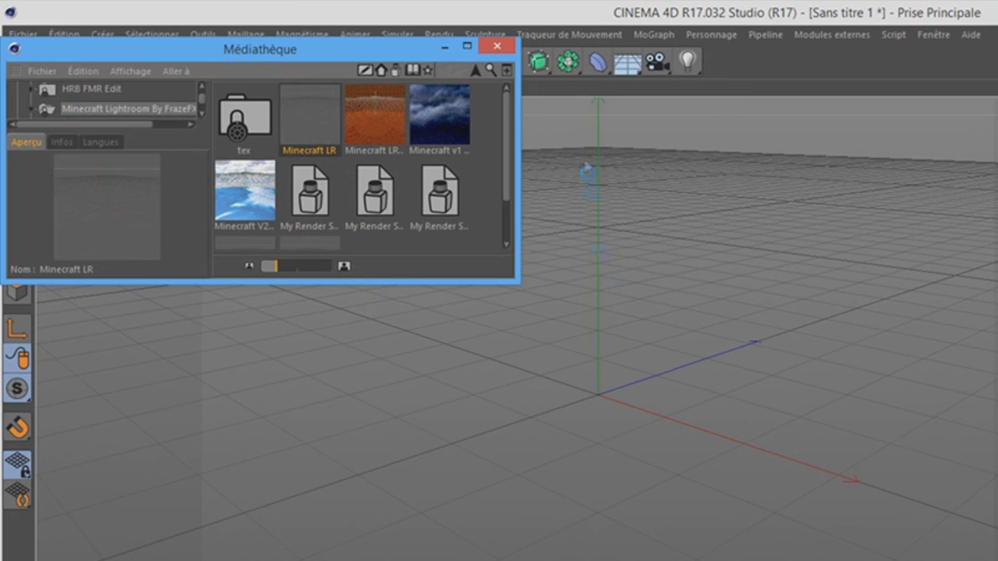
pyautogui.moveTo(586, 168); pyautogui.dragTo(593, 173)
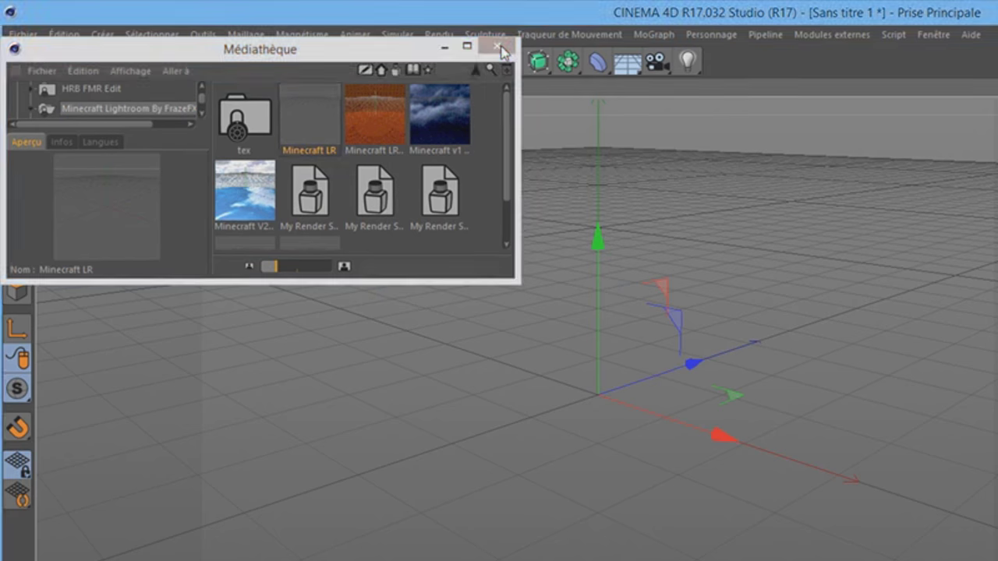
pyautogui.click(499, 46)
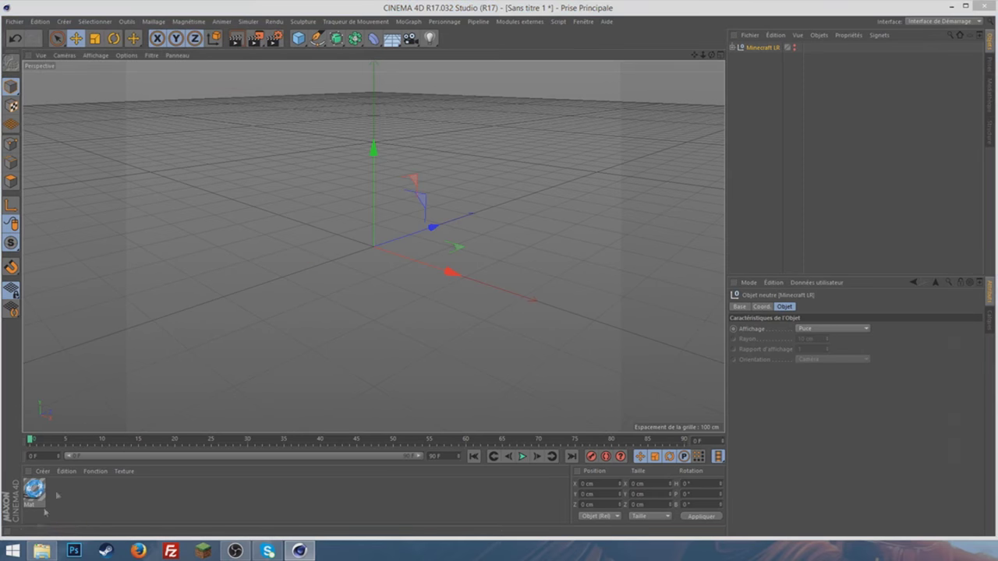
pyautogui.click(34, 532)
pyautogui.click(448, 148)
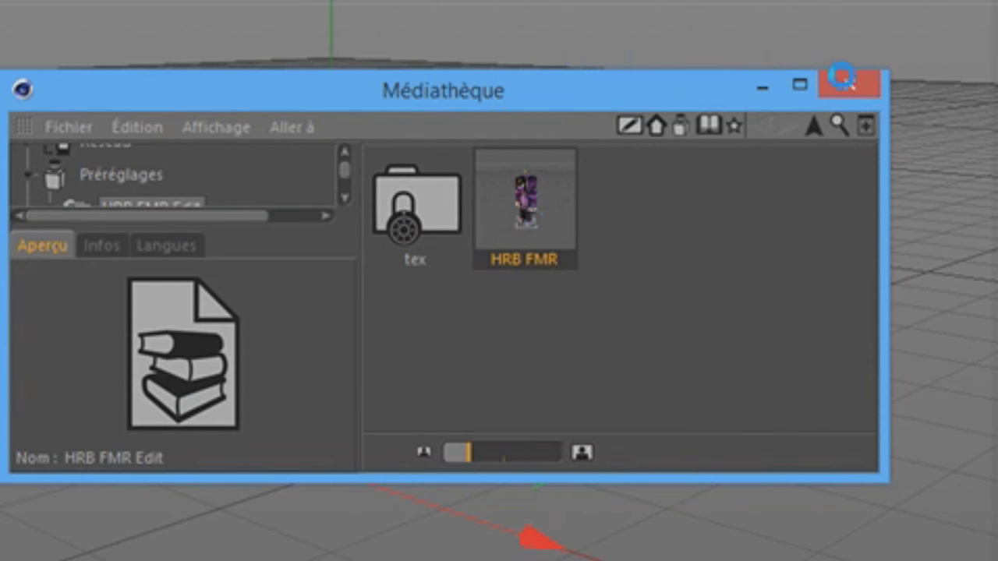
# Close the library with HRB FMR in the scene, frame it frontally and deselect.
pyautogui.click(858, 88)
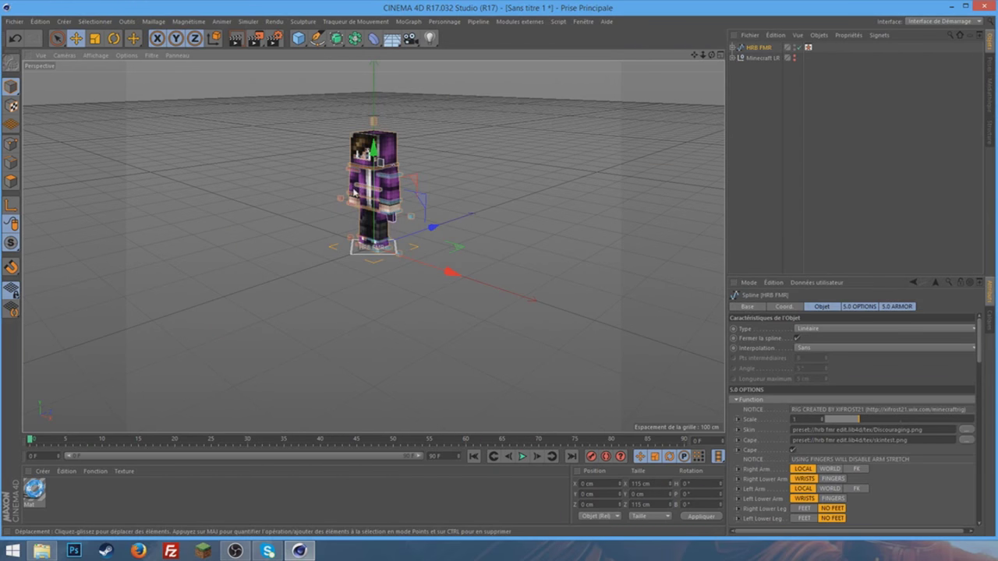
pyautogui.scroll(2, 569, 128)
pyautogui.scroll(2, 569, 129)
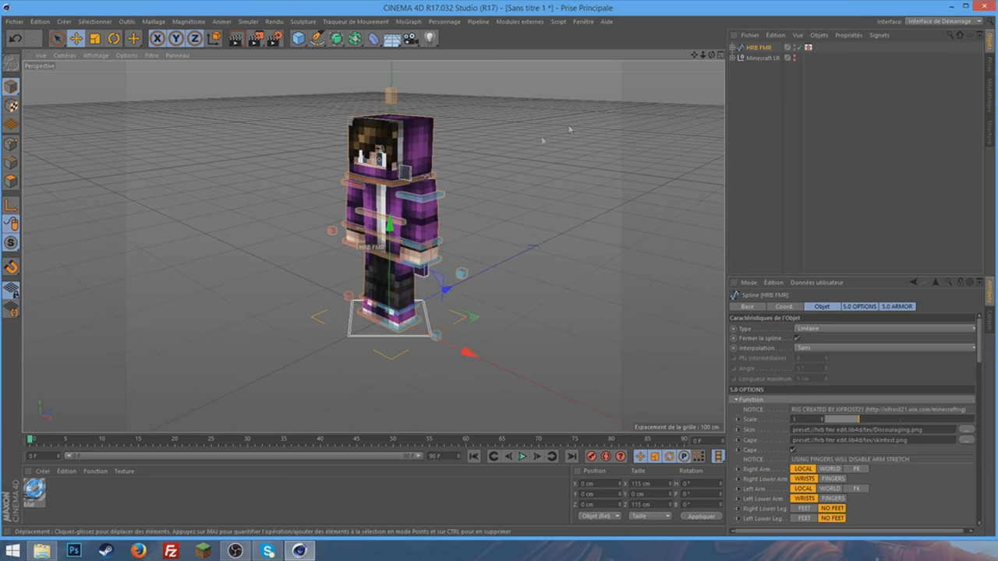
pyautogui.moveTo(711, 54)
pyautogui.mouseDown()
pyautogui.moveTo(686, 59)
pyautogui.moveTo(714, 54)
pyautogui.mouseUp()
pyautogui.scroll(1, 372, 247)
pyautogui.scroll(2, 372, 246)
pyautogui.scroll(2, 372, 246)
pyautogui.click(651, 115)
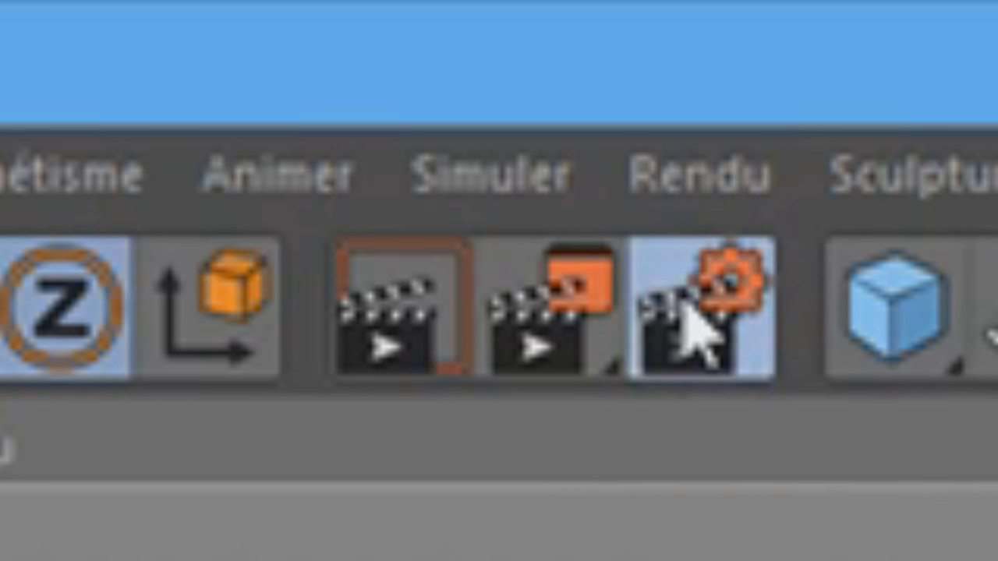
# Set the render output resolution to 1920 x 1080.
pyautogui.click(685, 304)
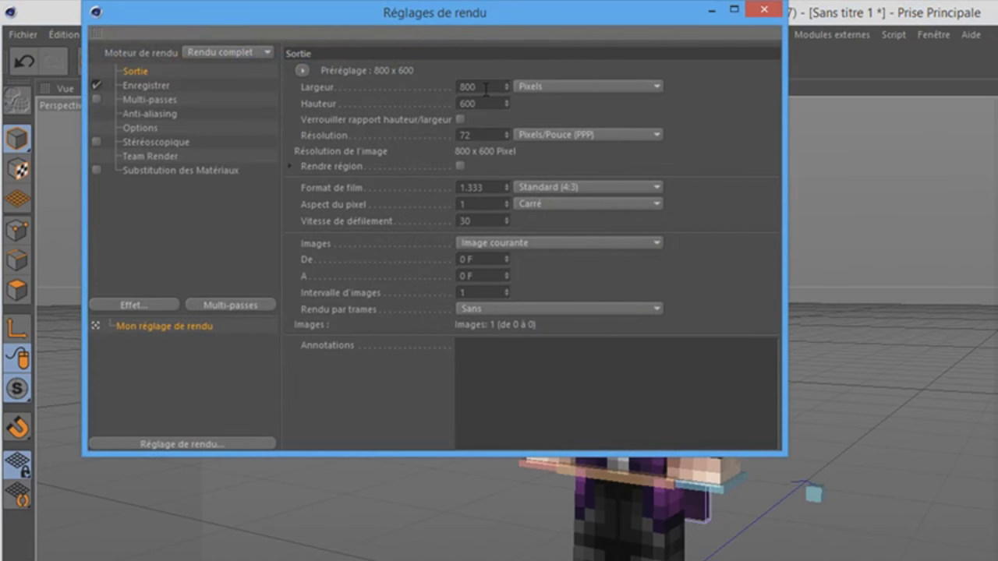
pyautogui.click(485, 88)
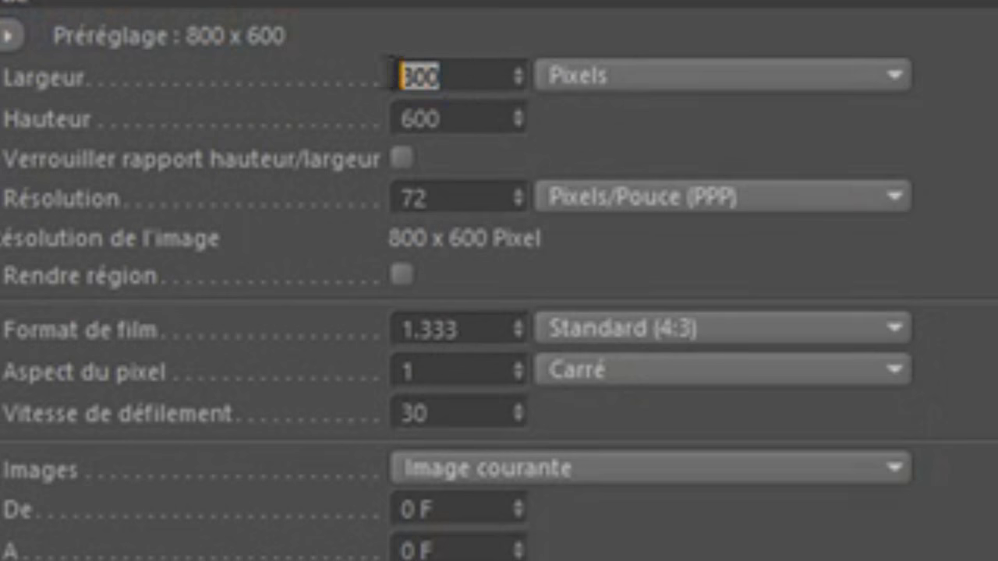
pyautogui.press('BackSpace')
pyautogui.write('1920')
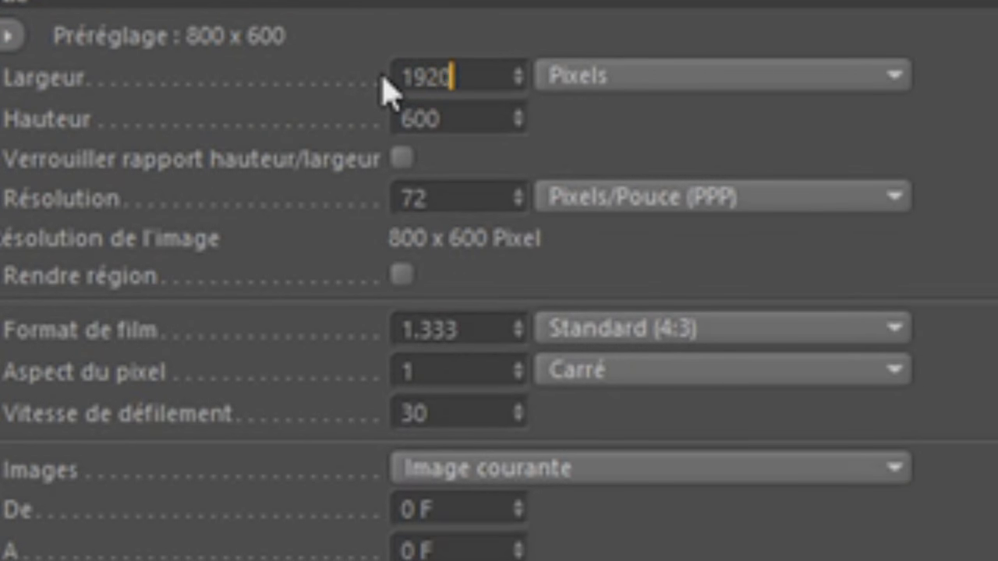
pyautogui.click(424, 118)
pyautogui.write('1080')
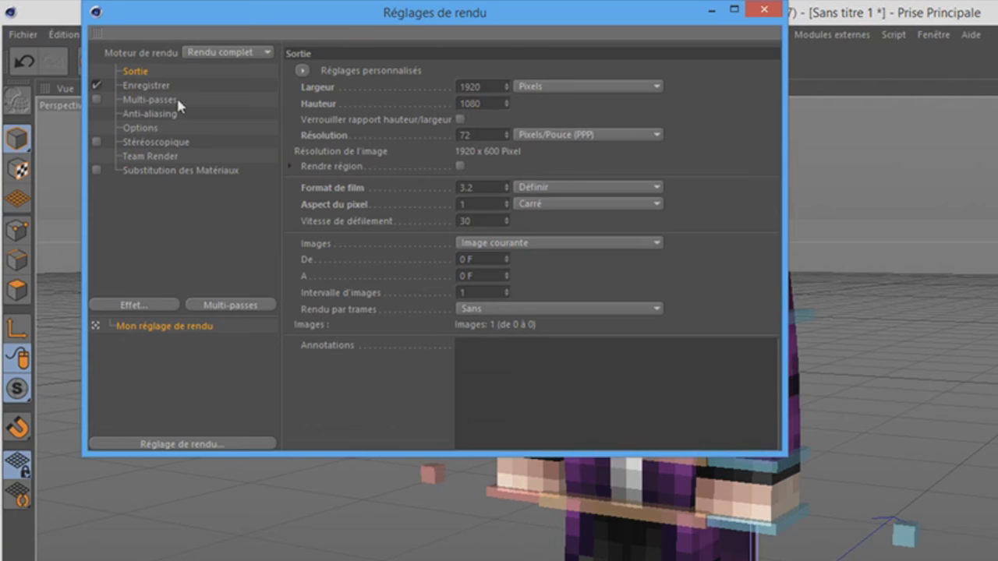
pyautogui.press('Return')
# Save renders as PNG with the alpha channel enabled.
pyautogui.click(160, 85)
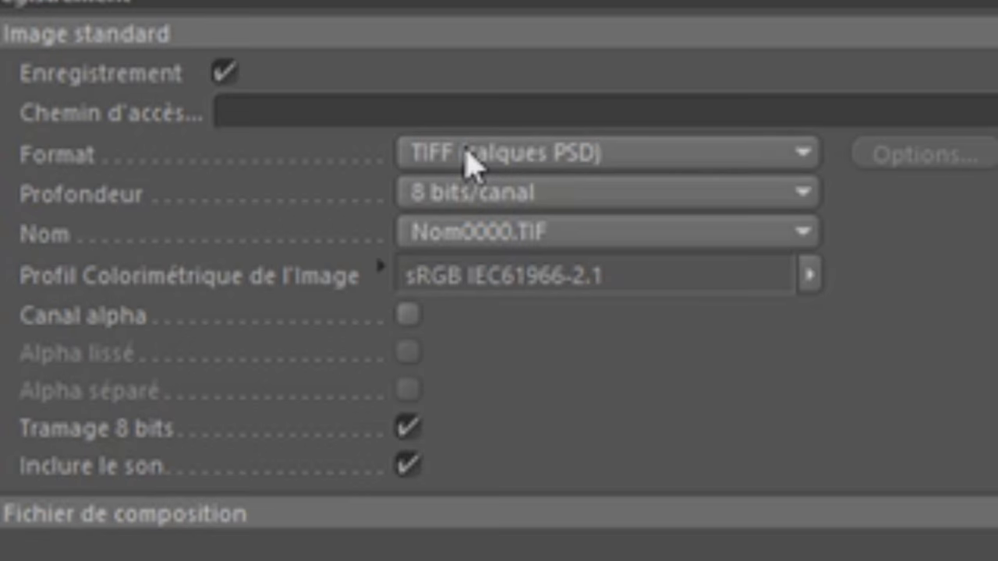
pyautogui.click(486, 118)
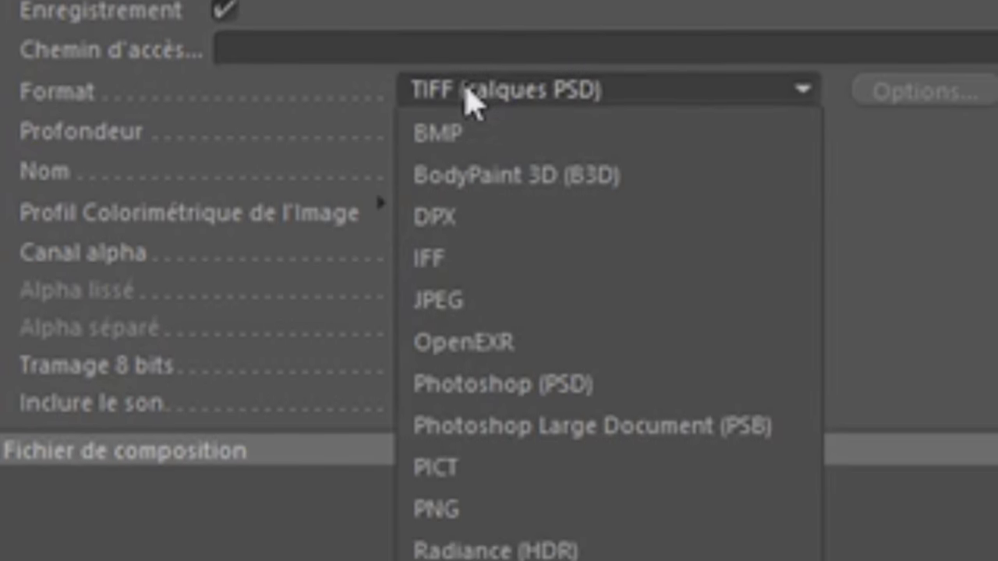
pyautogui.click(502, 442)
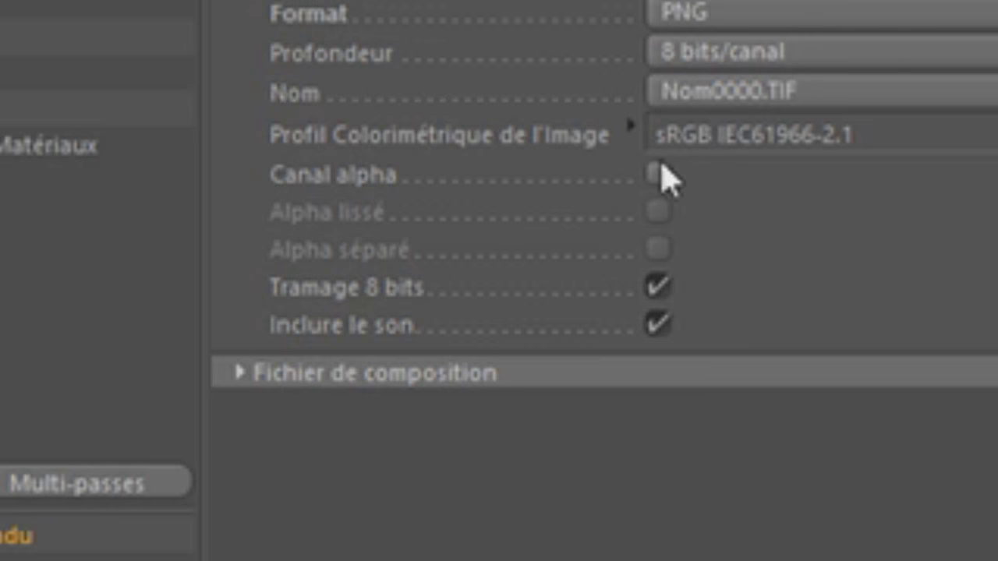
pyautogui.click(462, 181)
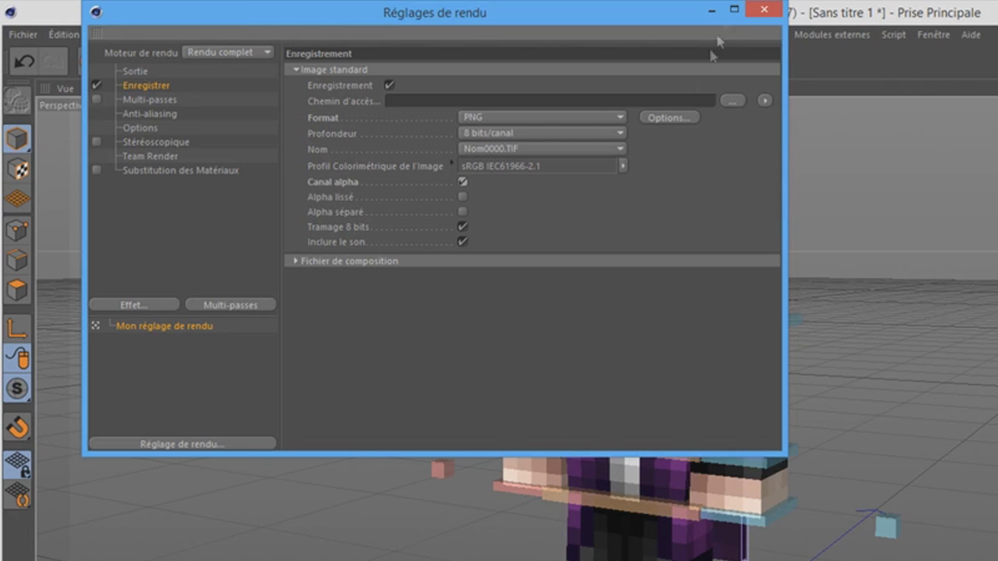
pyautogui.click(757, 9)
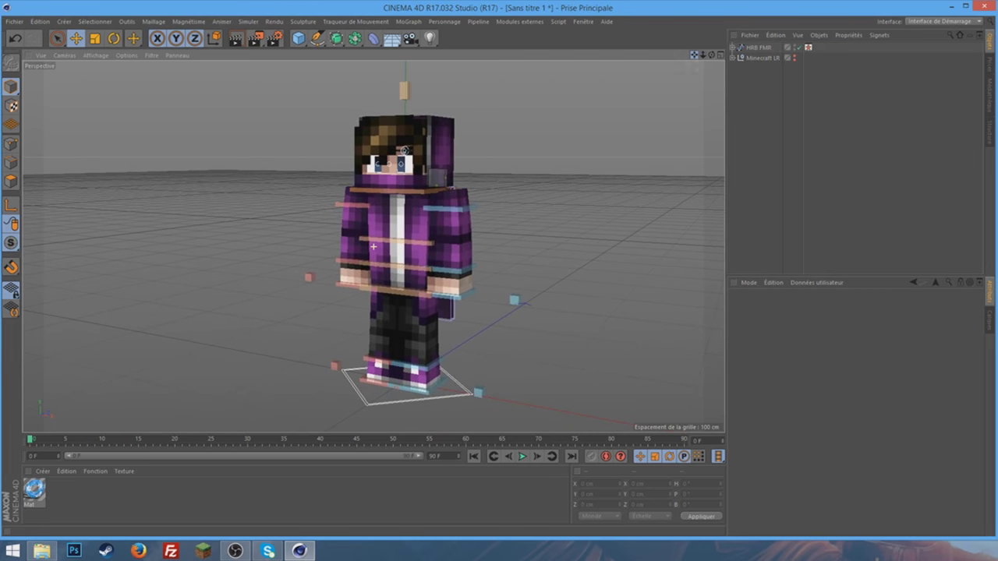
# Select the HRB FMR rig and browse its skin to Graphisme > TEXTURES > Skins.
pyautogui.moveTo(714, 58); pyautogui.dragTo(373, 246)
pyautogui.keyDown('alt'); pyautogui.moveTo(372, 247); pyautogui.dragTo(712, 57); pyautogui.keyUp('alt')
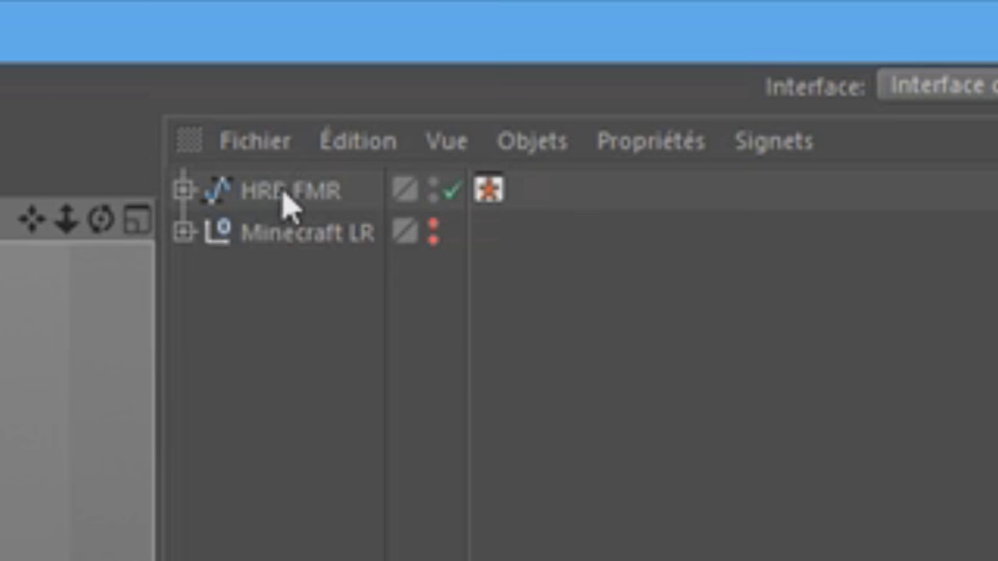
pyautogui.click(284, 195)
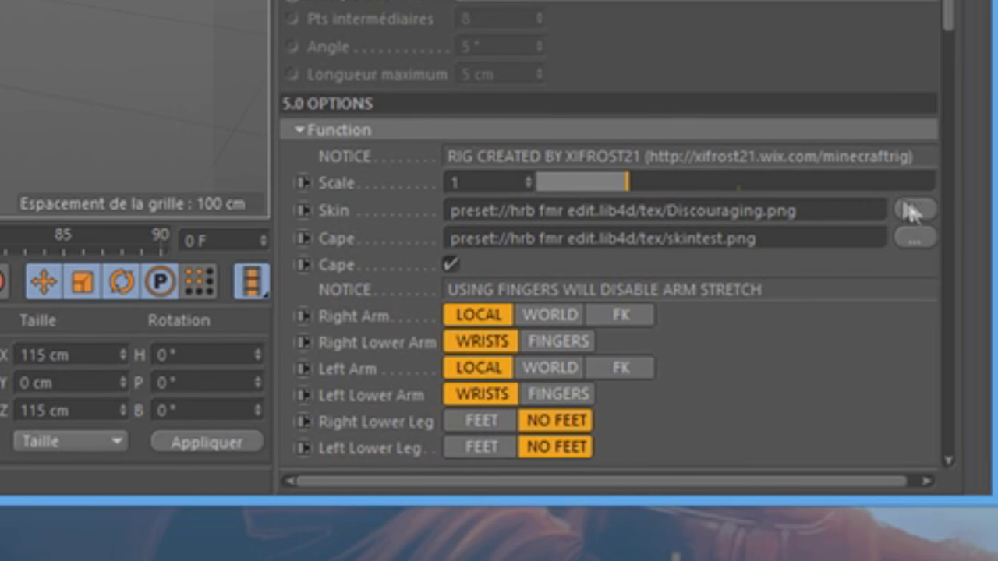
pyautogui.click(919, 209)
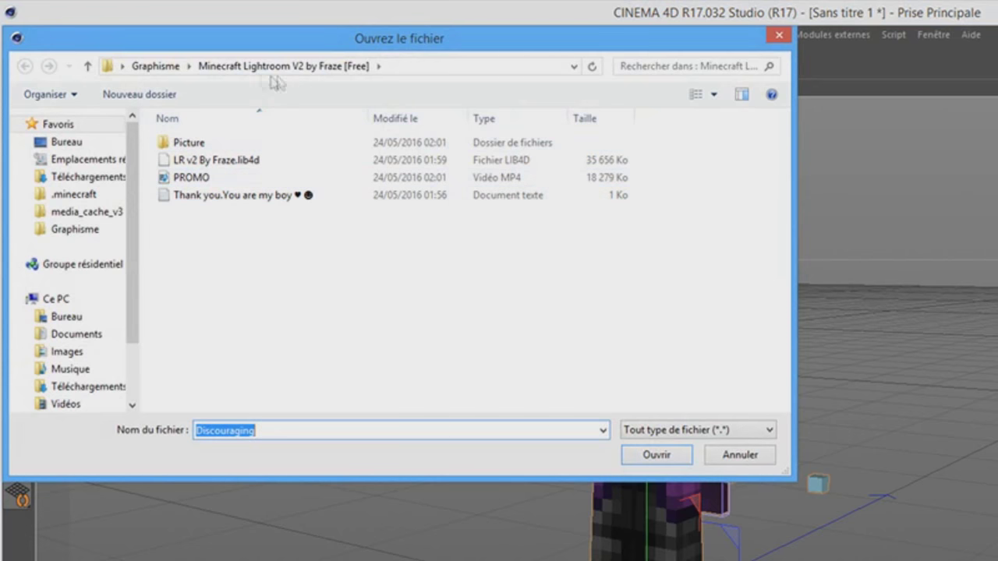
pyautogui.click(159, 68)
pyautogui.doubleClick(379, 167)
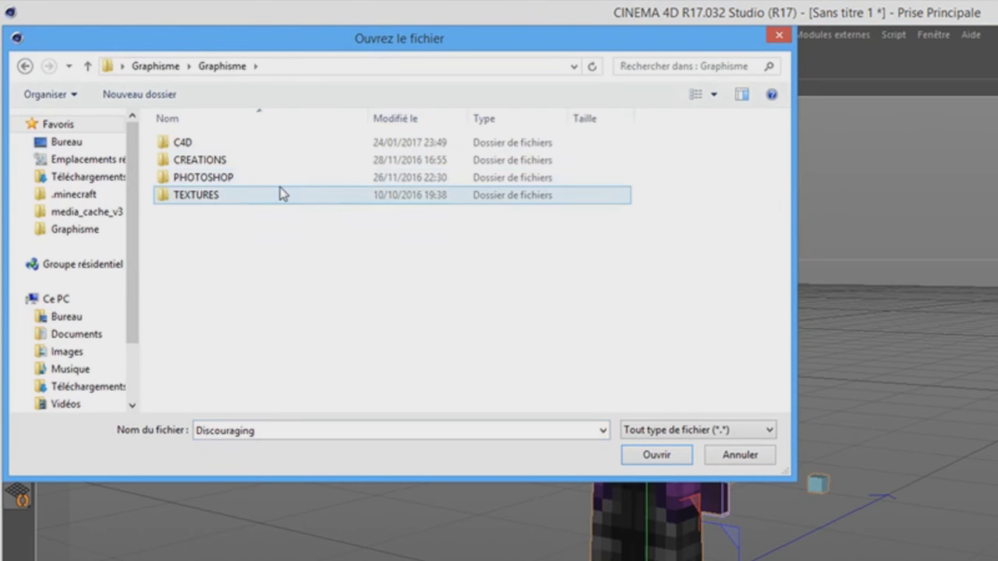
pyautogui.doubleClick(278, 194)
pyautogui.doubleClick(244, 199)
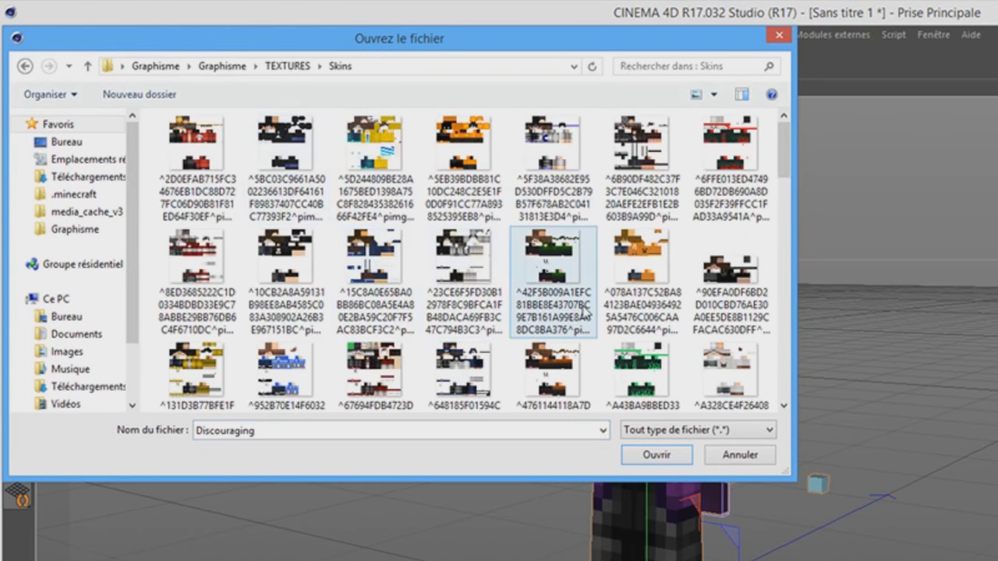
# Load SkinTutoExtrude as the character's skin and view it from the front.
pyautogui.click(583, 311)
pyautogui.scroll(-3, 584, 312)
pyautogui.scroll(-2, 584, 310)
pyautogui.scroll(-3, 581, 300)
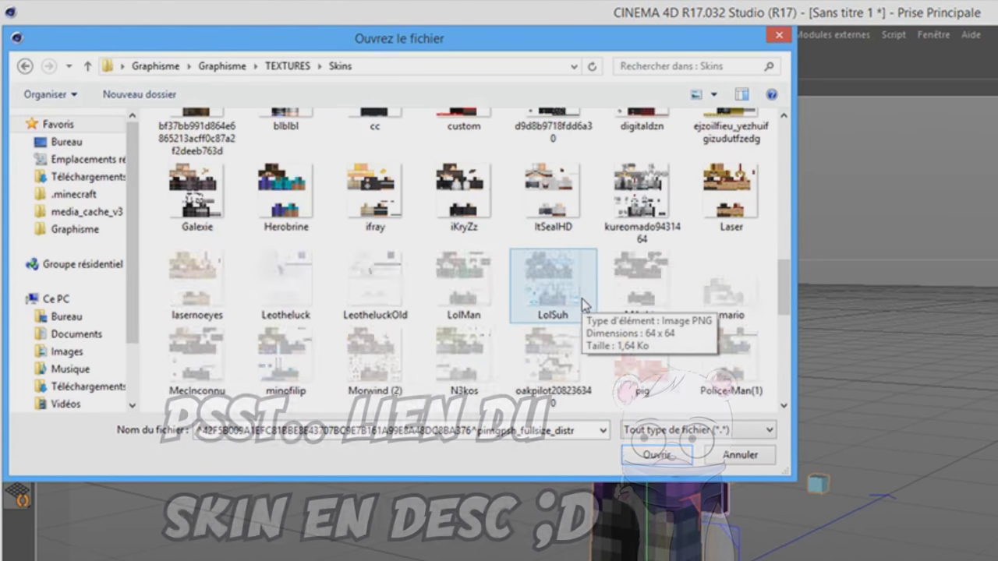
pyautogui.scroll(-2, 582, 300)
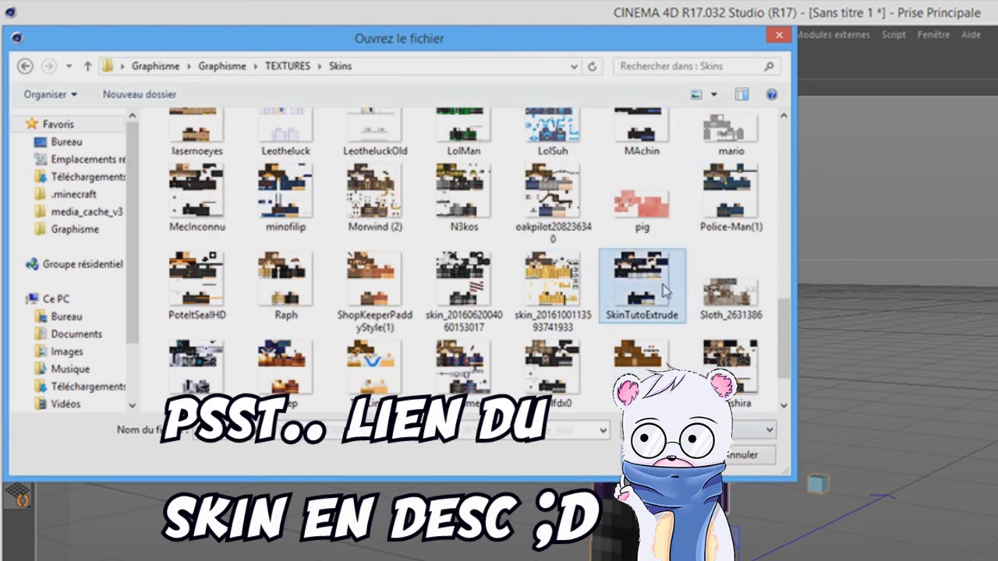
pyautogui.doubleClick(641, 280)
pyautogui.moveTo(721, 61); pyautogui.dragTo(373, 246)
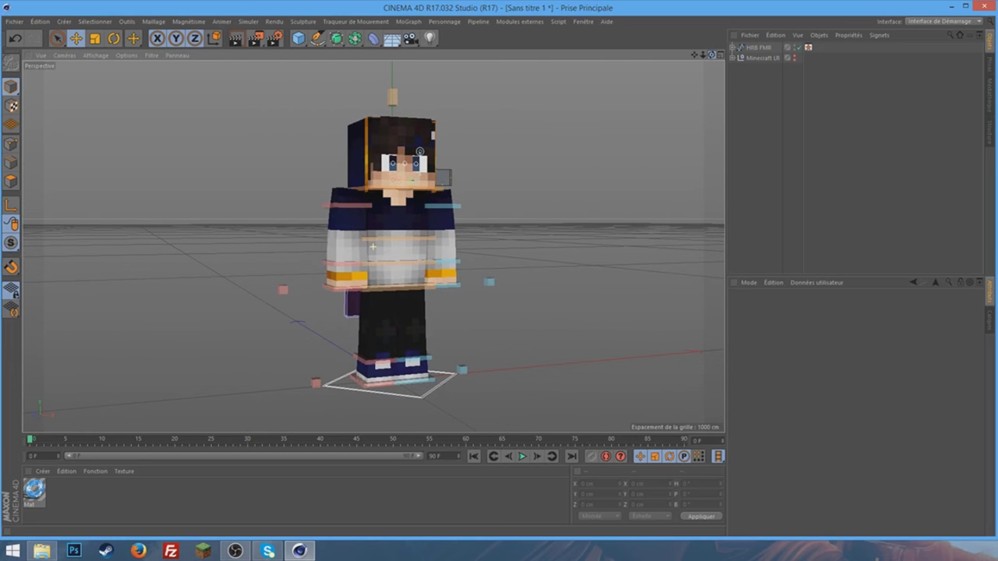
# Orbit around the reskinned character, ending on an elevated three-quarter view.
pyautogui.keyDown('alt'); pyautogui.moveTo(372, 246); pyautogui.dragTo(373, 247); pyautogui.keyUp('alt')
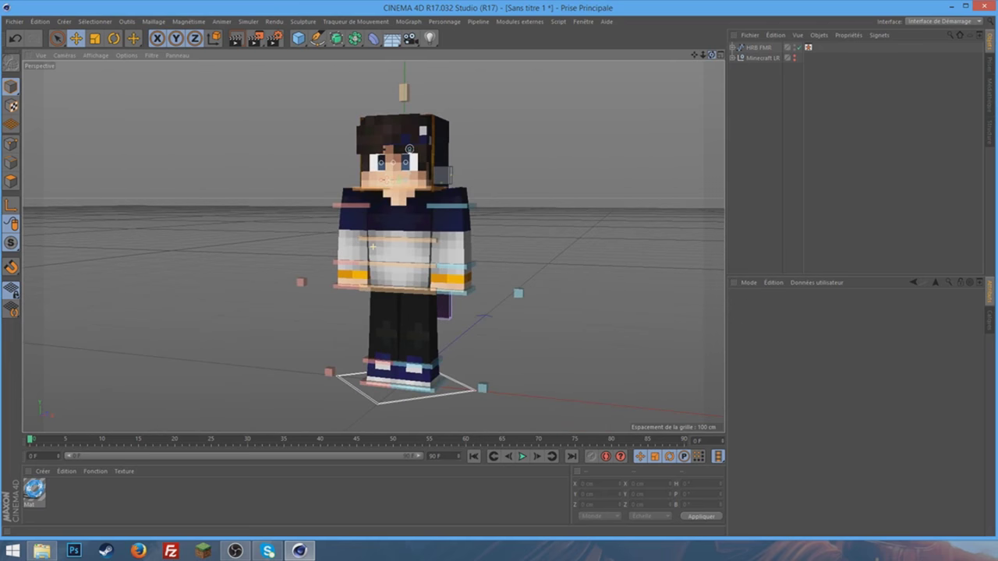
pyautogui.keyDown('alt'); pyautogui.moveTo(373, 246); pyautogui.dragTo(373, 246); pyautogui.keyUp('alt')
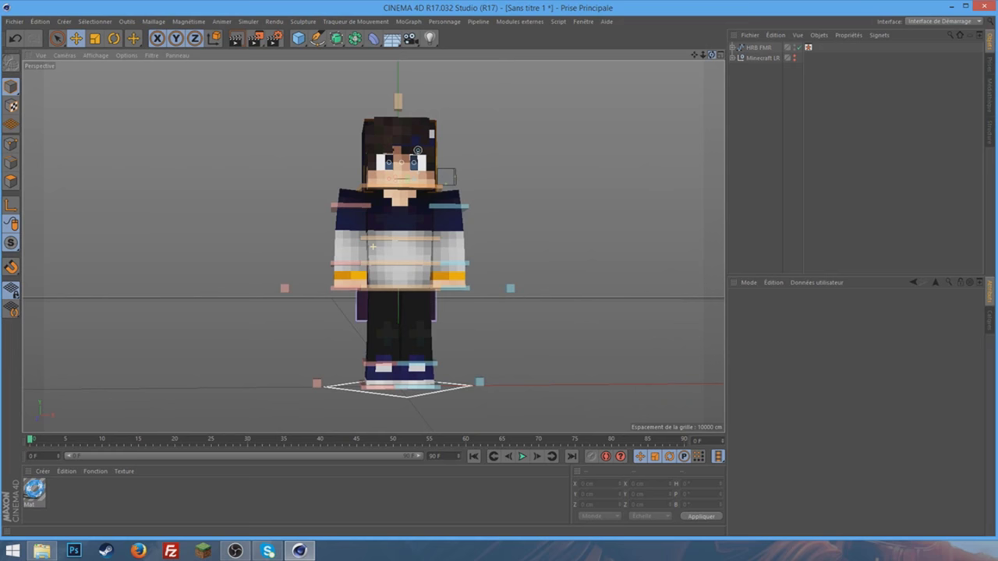
pyautogui.keyDown('alt'); pyautogui.moveTo(372, 247); pyautogui.dragTo(373, 247); pyautogui.keyUp('alt')
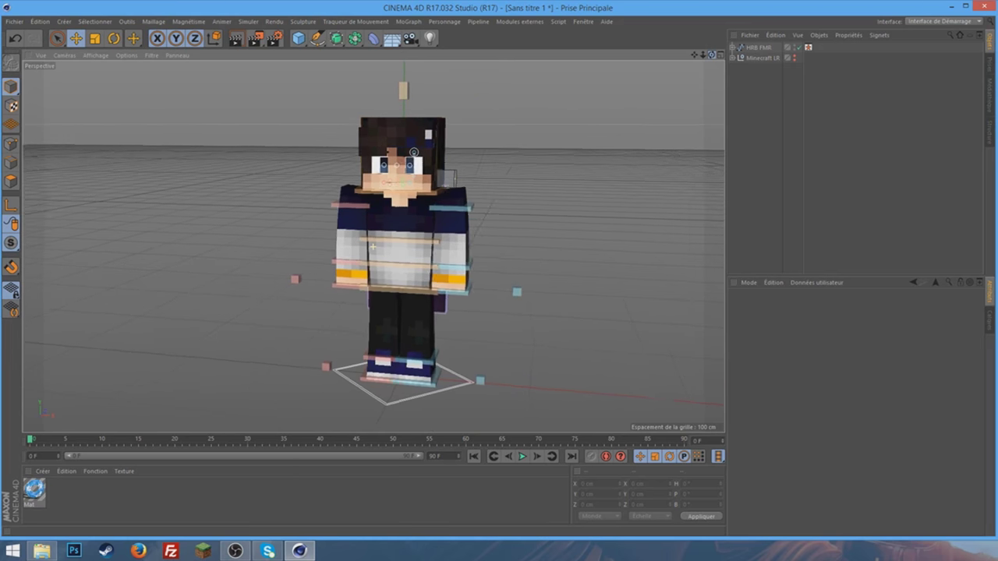
pyautogui.keyDown('alt'); pyautogui.moveTo(373, 246); pyautogui.dragTo(373, 246); pyautogui.keyUp('alt')
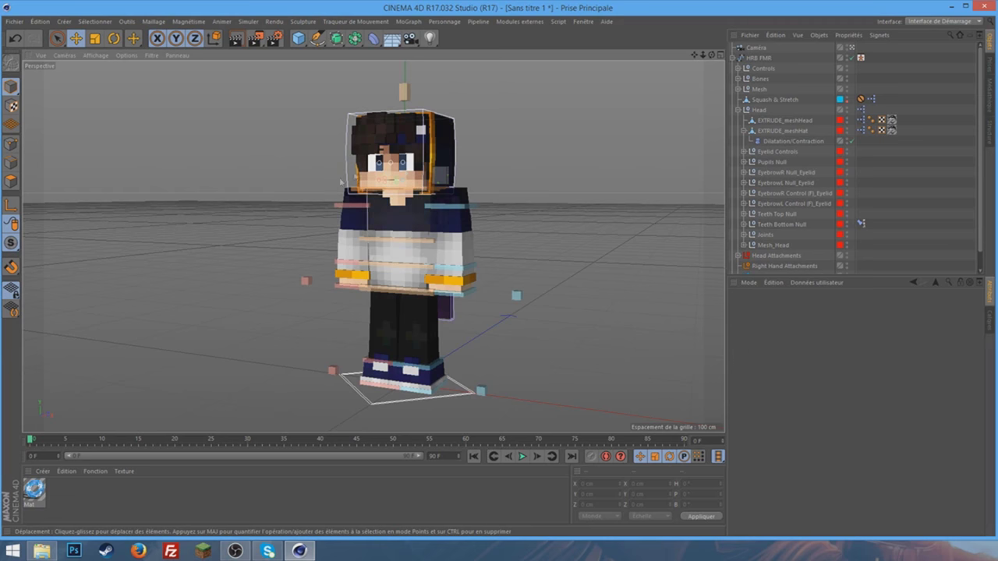
# Zoom to a high side view, collapse the HRB FMR hierarchy and show its 5.0 OPTIONS.
pyautogui.click(849, 50)
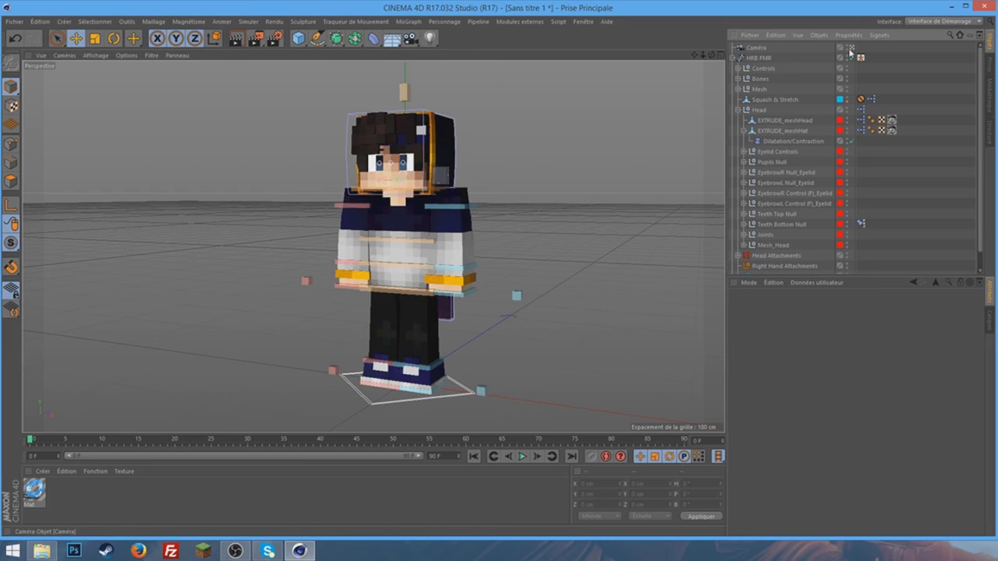
pyautogui.click(766, 48)
pyautogui.click(394, 127)
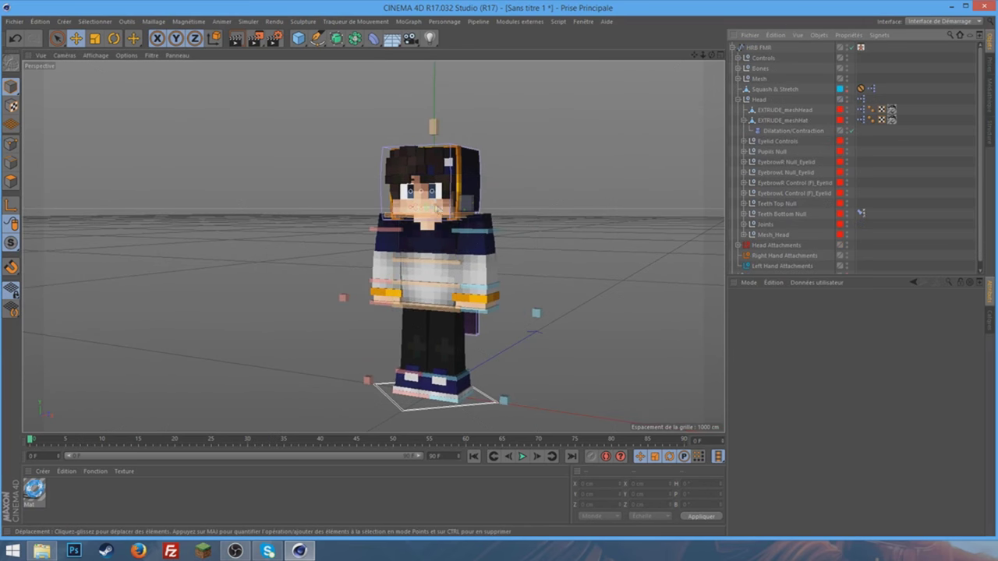
pyautogui.scroll(2, 438, 208)
pyautogui.keyDown('alt'); pyautogui.moveTo(721, 65); pyautogui.dragTo(372, 246); pyautogui.keyUp('alt')
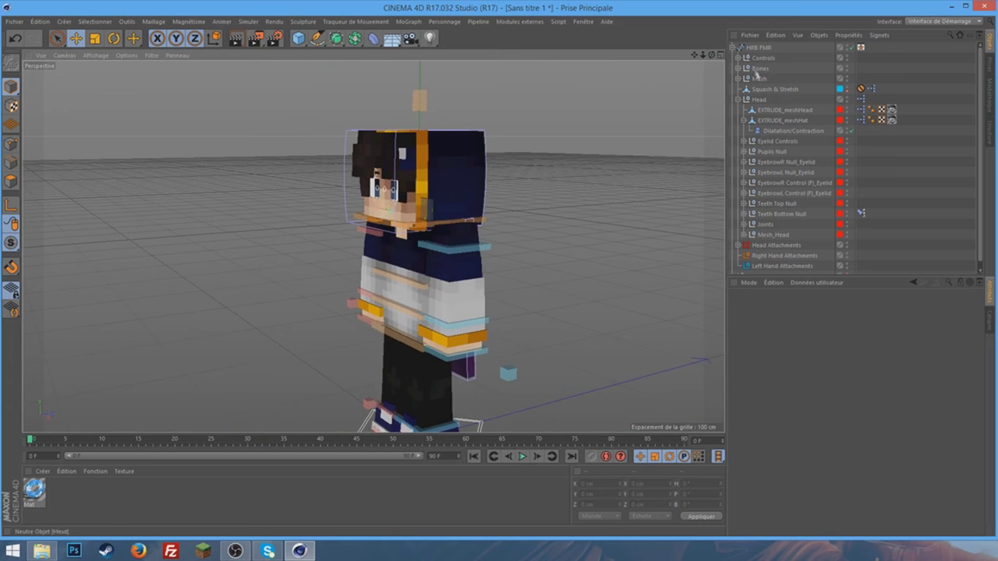
pyautogui.click(734, 48)
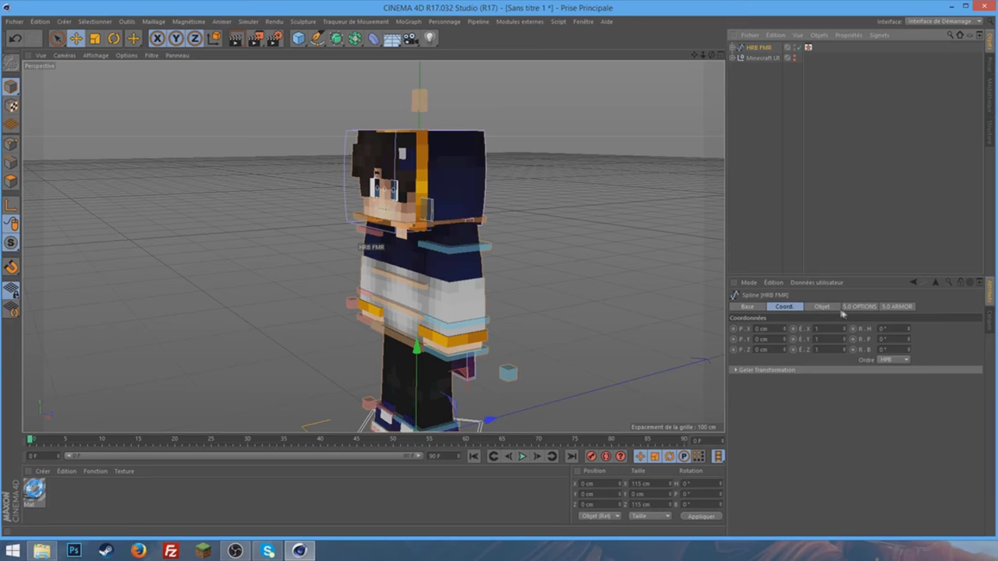
pyautogui.click(861, 282)
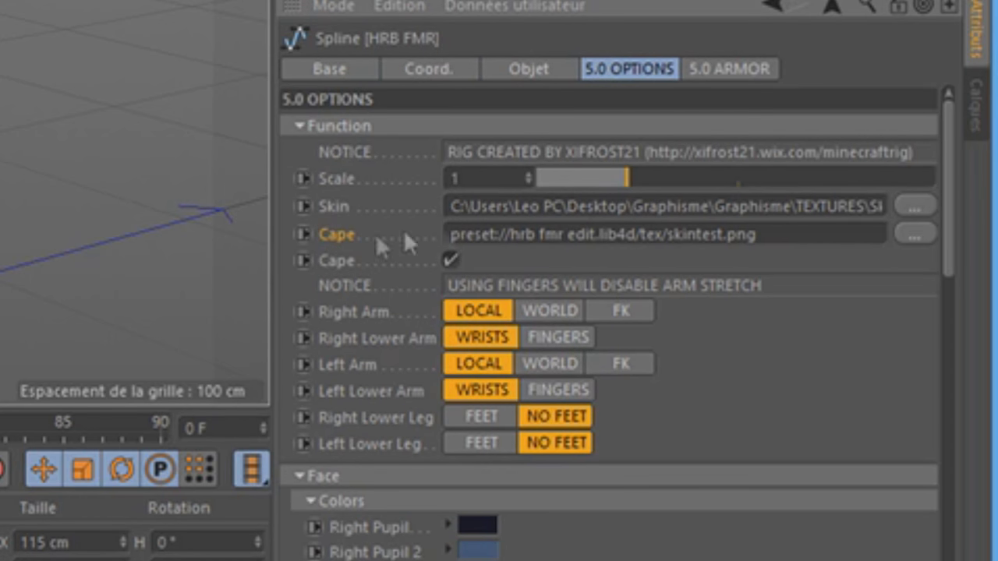
# Browse to Graphisme > C4D > Cape > tex and load Flame as the cape texture.
pyautogui.click(913, 234)
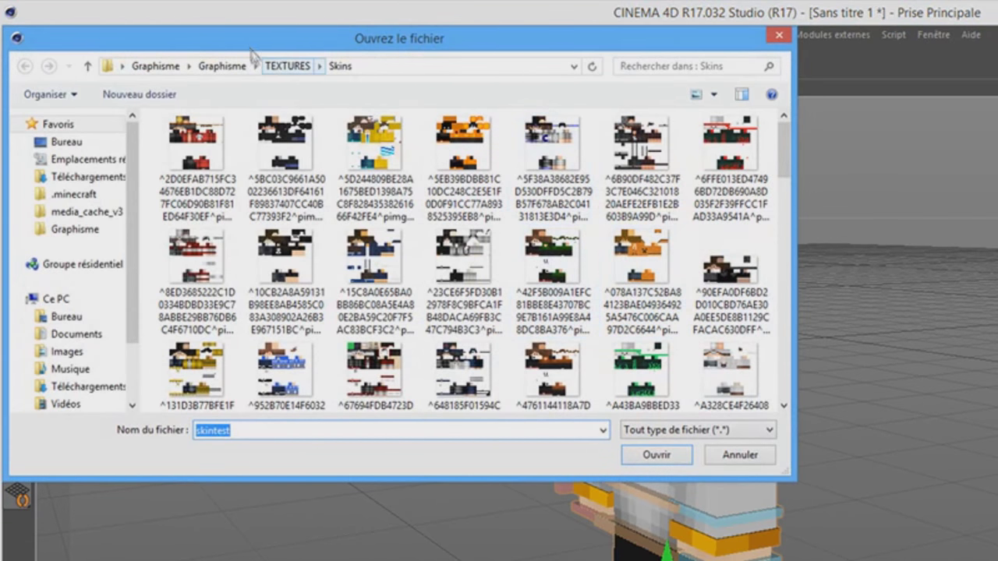
pyautogui.click(260, 67)
pyautogui.click(242, 67)
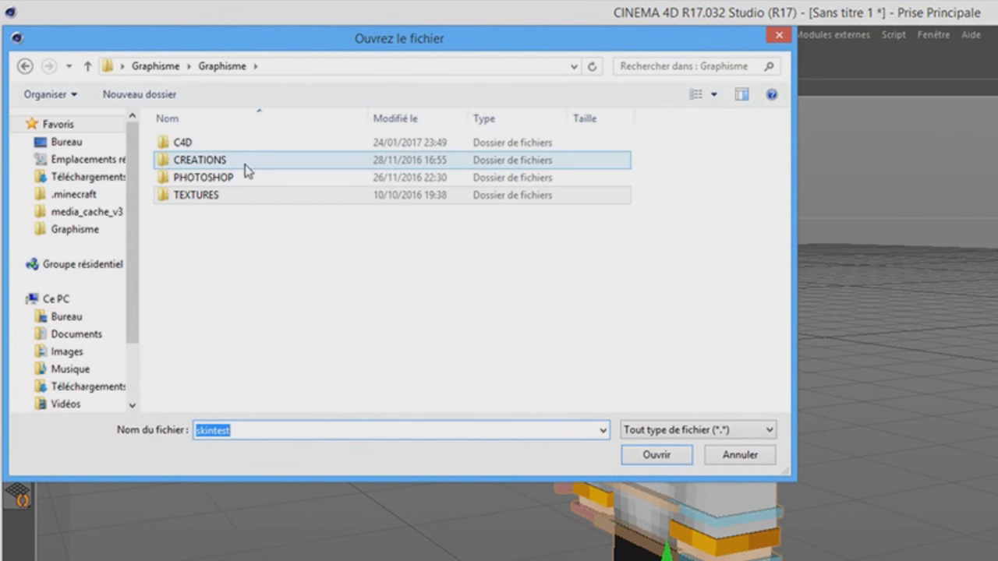
pyautogui.doubleClick(240, 145)
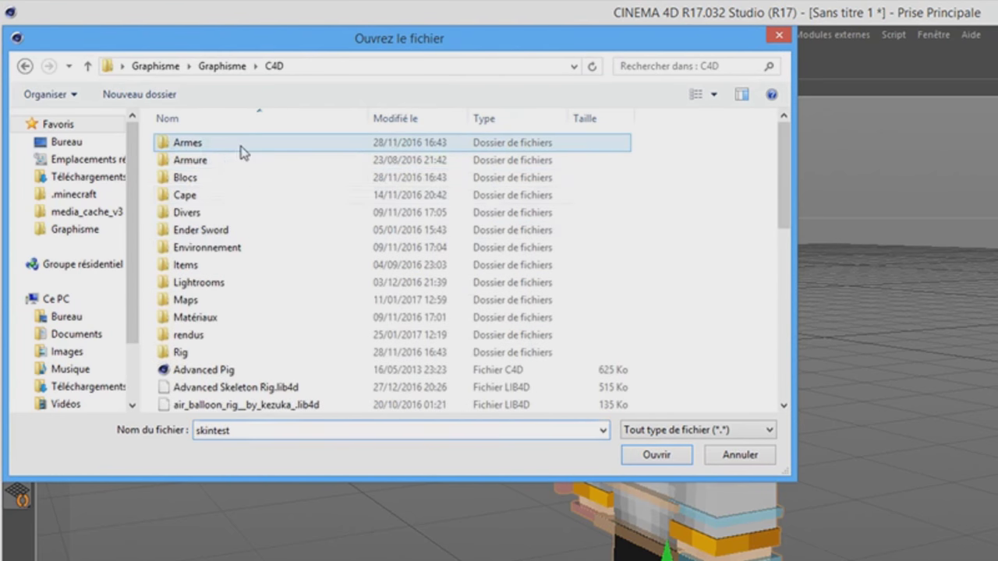
pyautogui.doubleClick(221, 195)
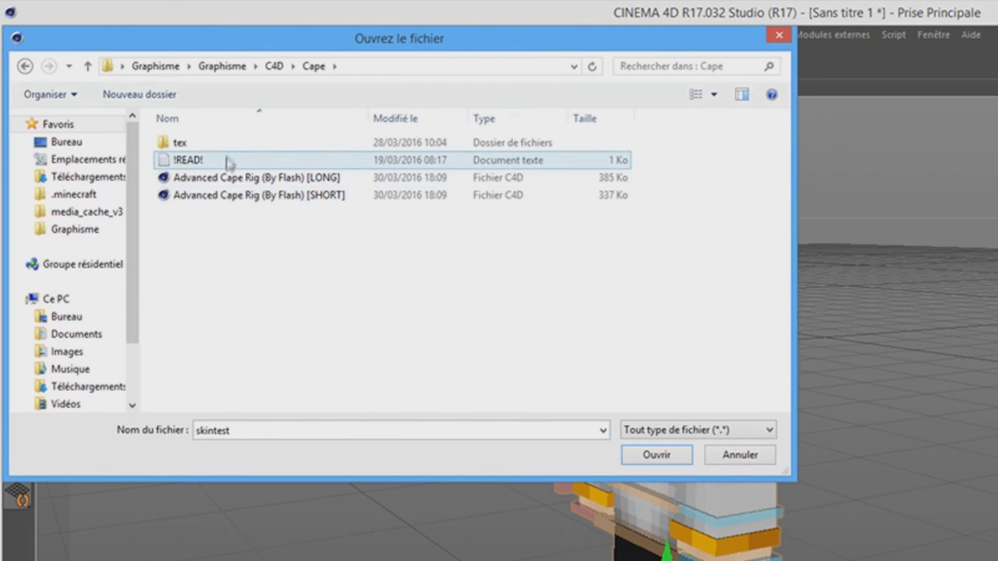
pyautogui.doubleClick(179, 143)
pyautogui.scroll(-1, 374, 203)
pyautogui.click(464, 202)
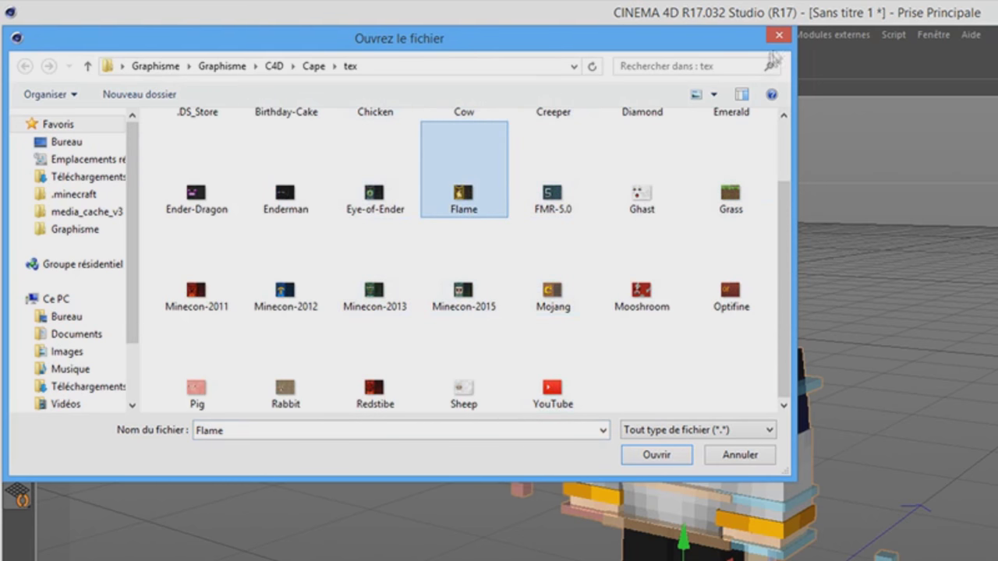
pyautogui.click(779, 34)
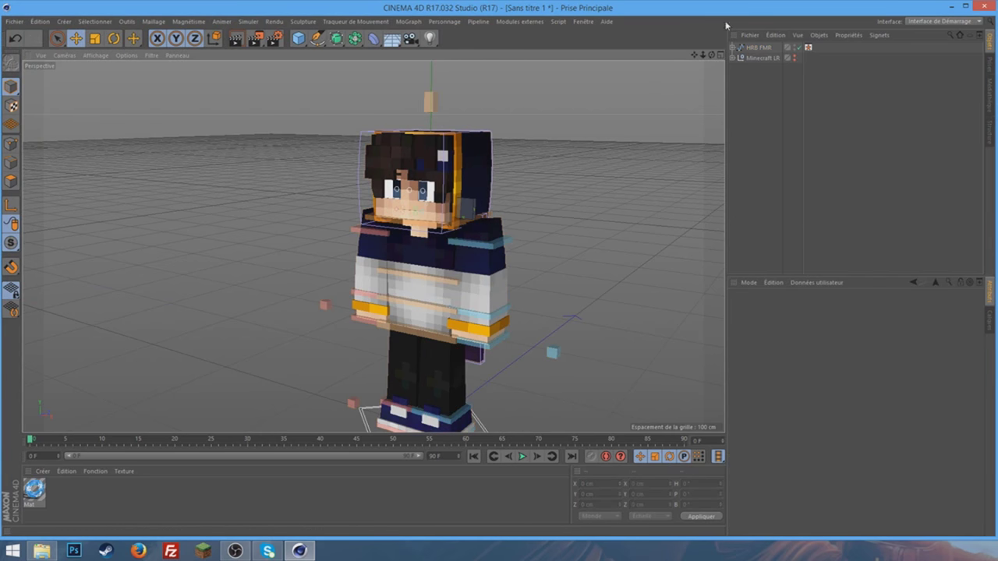
# Orbit round to check the Flame cape from behind, then select the goalLegR foot control.
pyautogui.moveTo(716, 58); pyautogui.dragTo(373, 246)
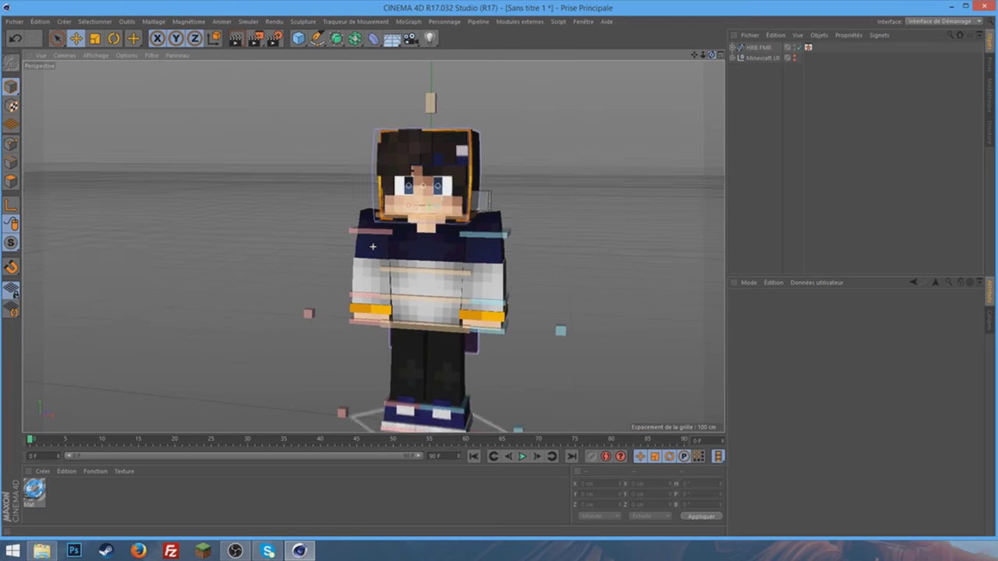
pyautogui.moveTo(373, 246); pyautogui.dragTo(561, 130)
pyautogui.keyDown('alt'); pyautogui.moveTo(373, 246); pyautogui.dragTo(372, 246); pyautogui.keyUp('alt')
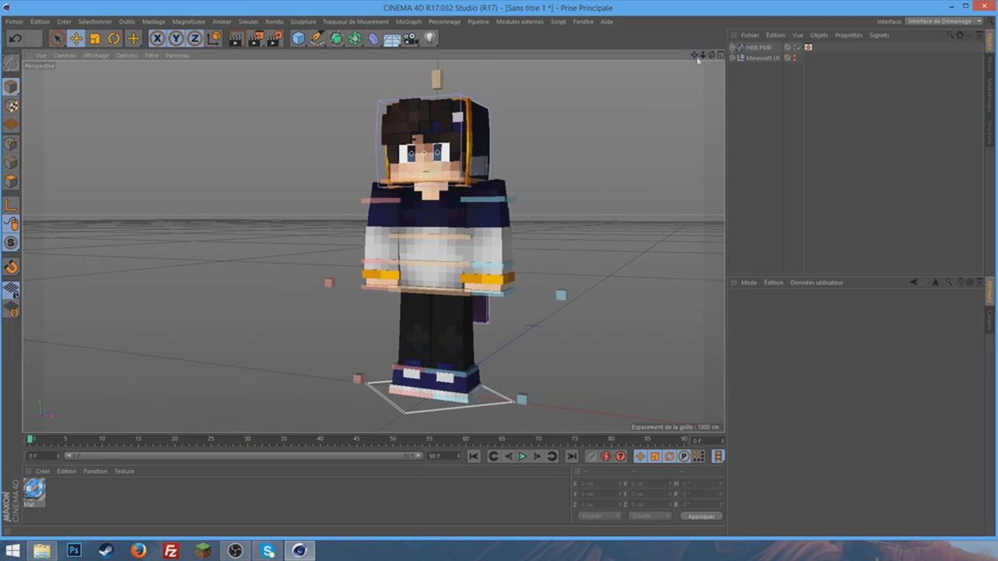
pyautogui.click(401, 397)
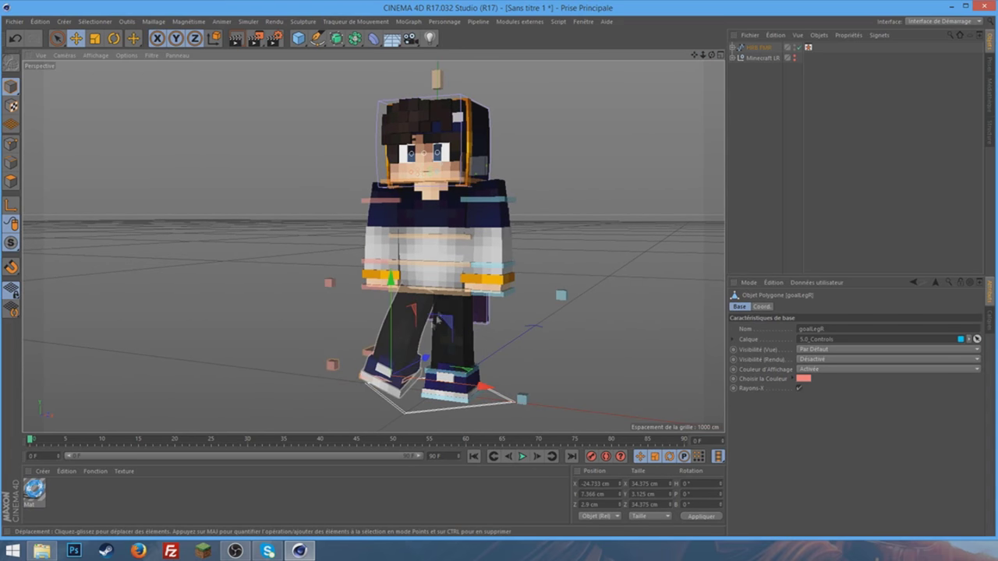
# Reposition the right foot and slide the goalLegL left foot control outward.
pyautogui.press('r')
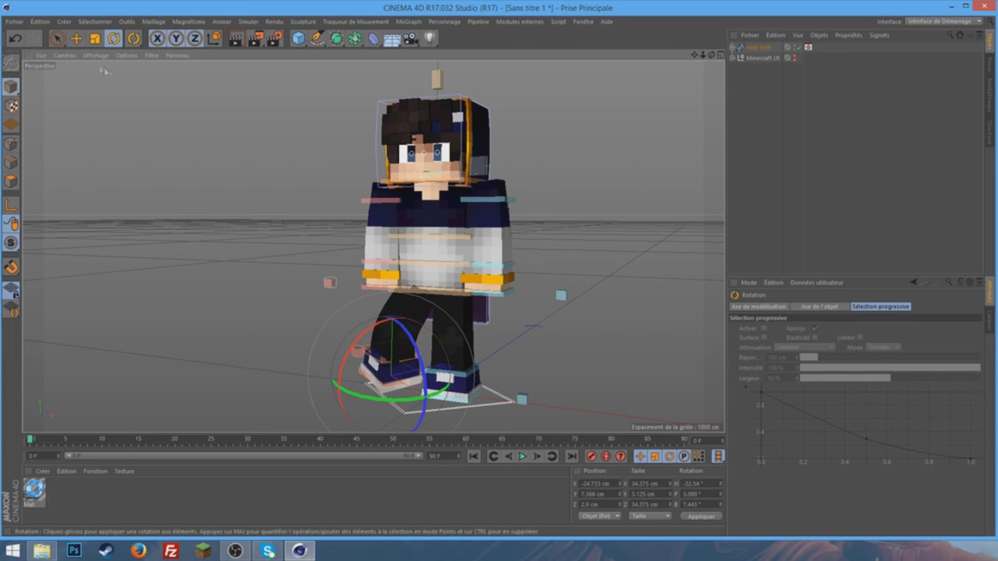
pyautogui.click(75, 38)
pyautogui.moveTo(409, 388); pyautogui.dragTo(447, 383)
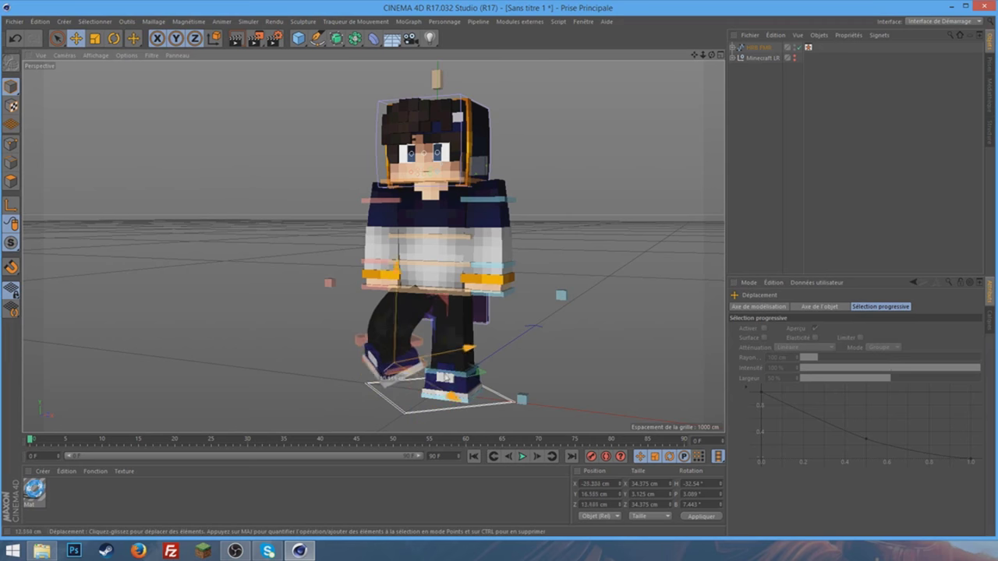
pyautogui.click(474, 401)
pyautogui.moveTo(474, 401)
pyautogui.mouseDown()
pyautogui.moveTo(530, 366)
pyautogui.moveTo(508, 341)
pyautogui.mouseUp()
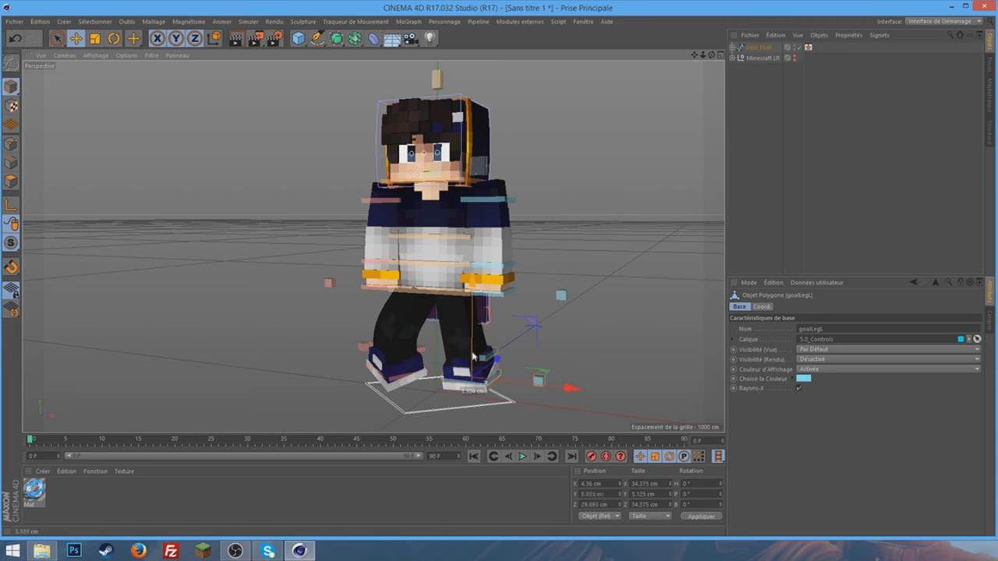
pyautogui.moveTo(492, 380); pyautogui.dragTo(525, 386)
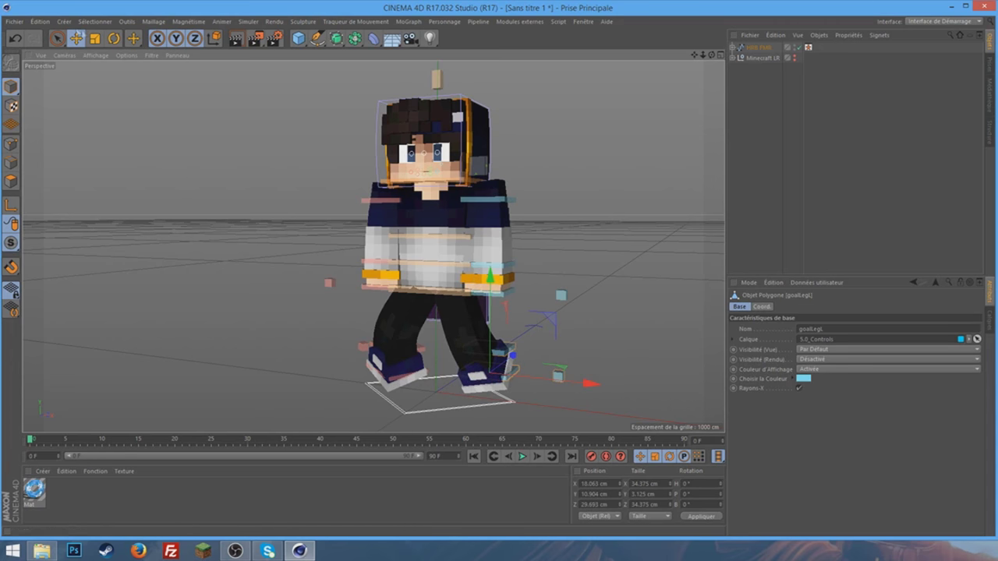
# Turn the left foot and tilt the AnkleL and AnkleR controls.
pyautogui.press('r')
pyautogui.moveTo(500, 385); pyautogui.dragTo(463, 355)
pyautogui.click(520, 359)
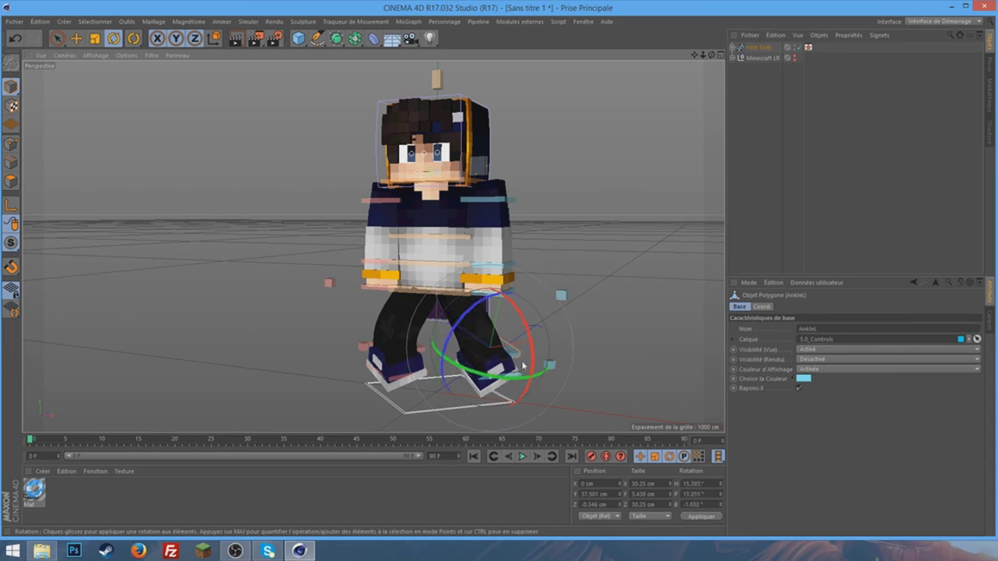
pyautogui.moveTo(460, 321); pyautogui.dragTo(526, 313)
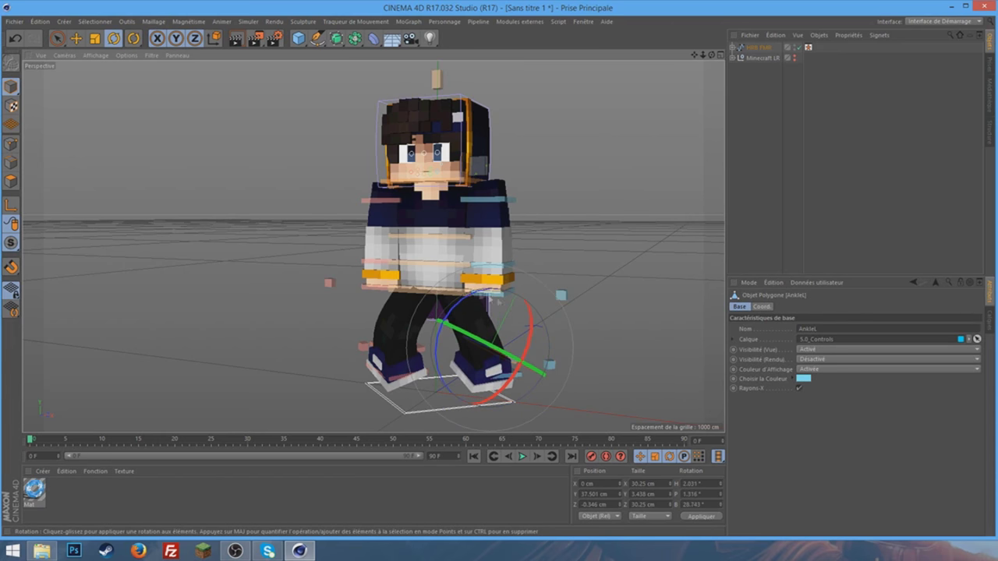
pyautogui.click(388, 337)
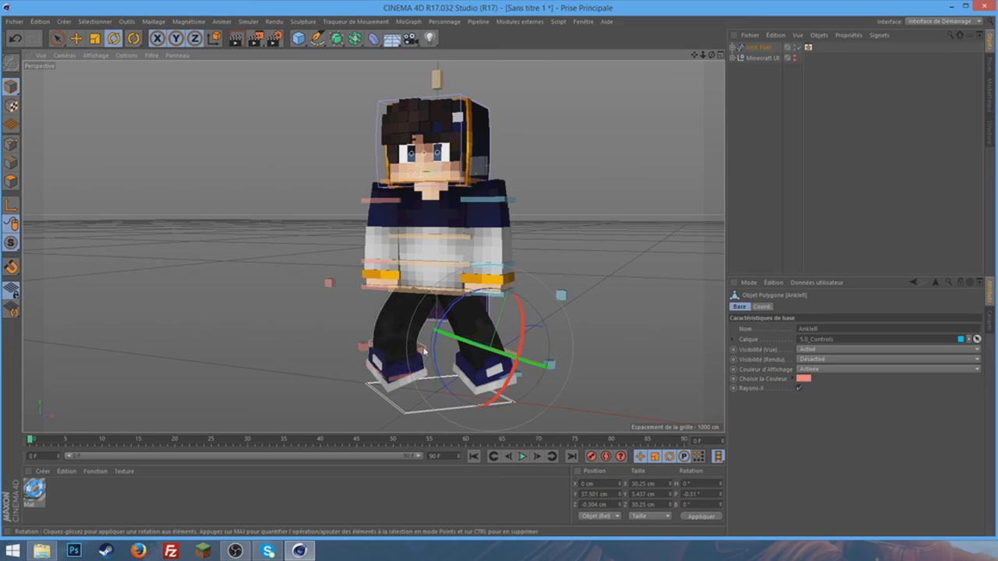
pyautogui.moveTo(352, 378); pyautogui.dragTo(372, 307)
# Rotate the AnkleR control further, checking from a lower frontal view.
pyautogui.click(548, 238)
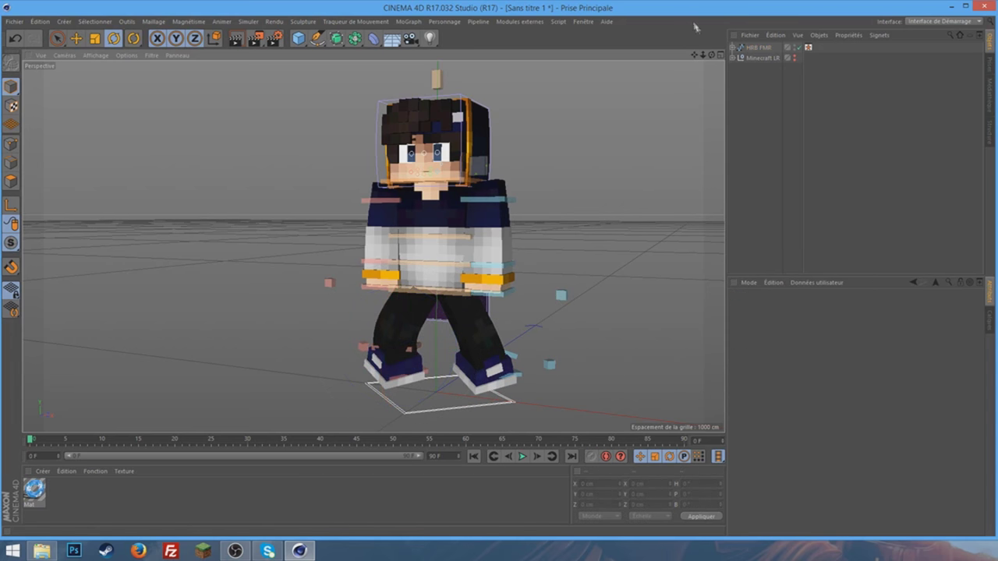
pyautogui.moveTo(717, 56); pyautogui.dragTo(408, 354)
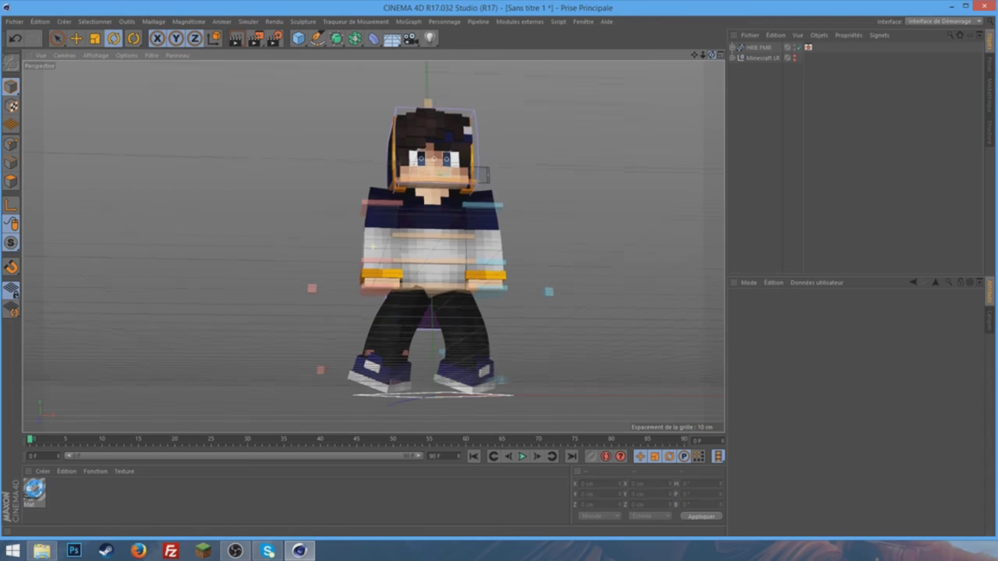
pyautogui.click(408, 354)
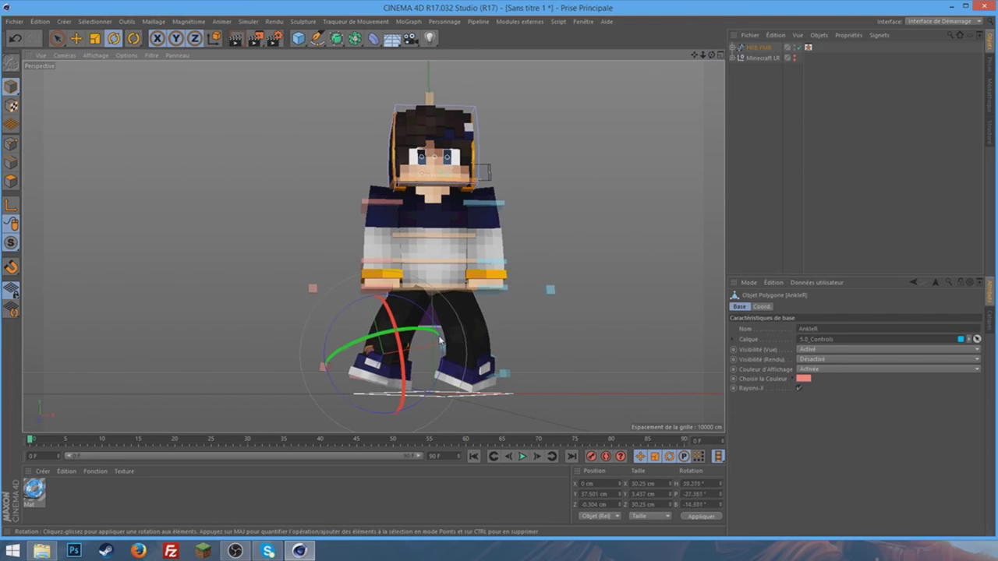
pyautogui.moveTo(308, 393); pyautogui.dragTo(382, 394)
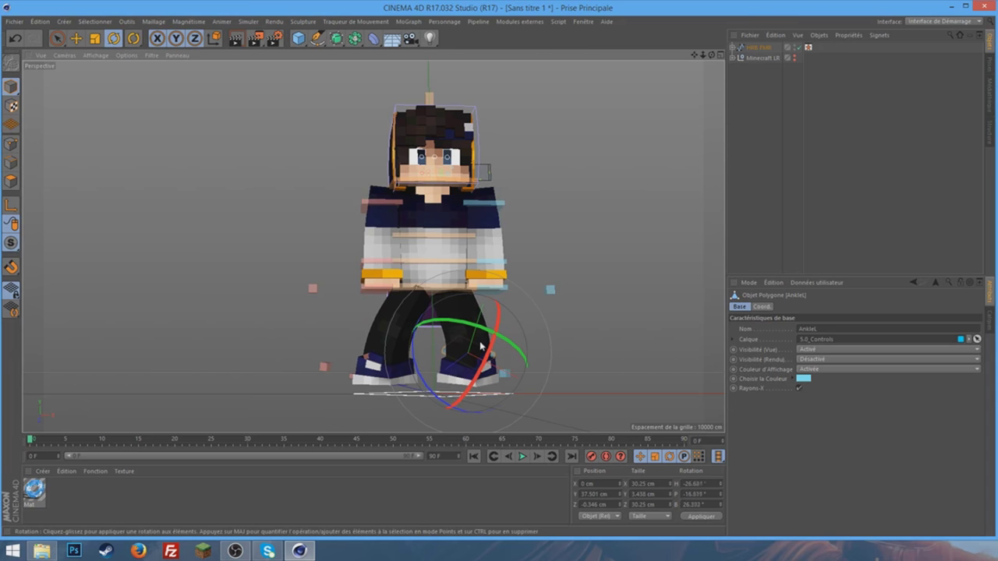
pyautogui.click(589, 283)
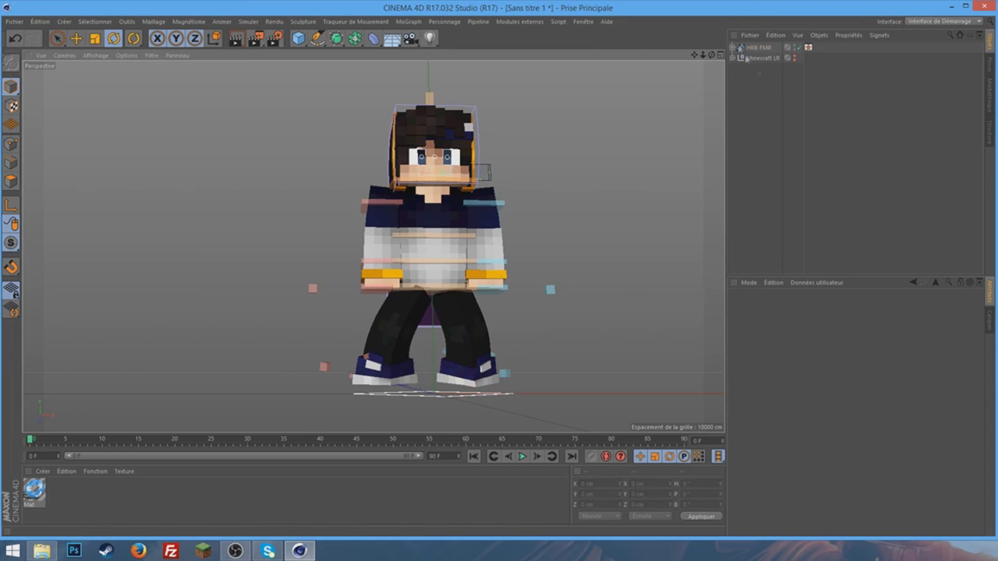
pyautogui.keyDown('alt'); pyautogui.moveTo(468, 324); pyautogui.dragTo(325, 324); pyautogui.keyUp('alt')
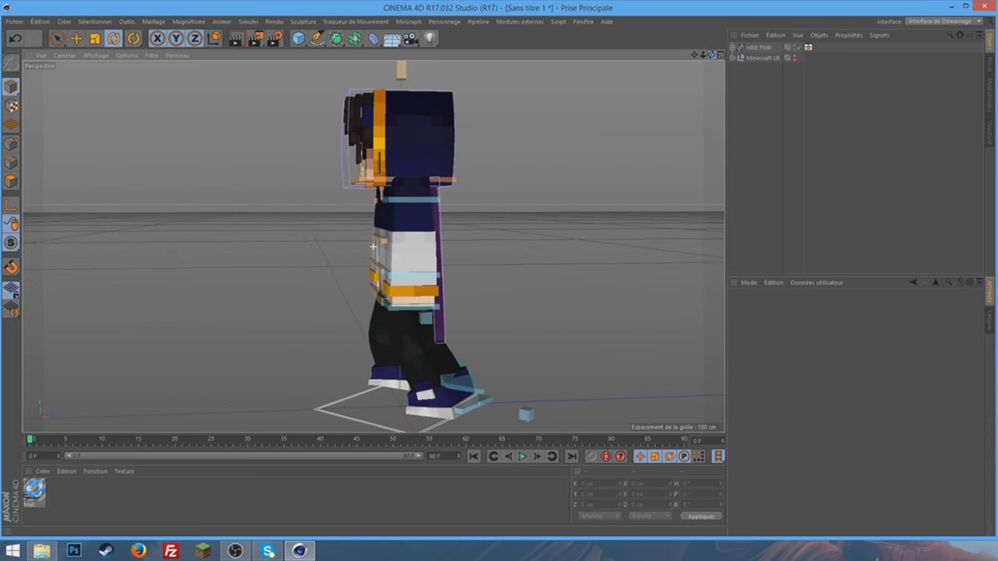
# Shift controlWaist sideways along its X axis.
pyautogui.click(394, 296)
pyautogui.click(76, 38)
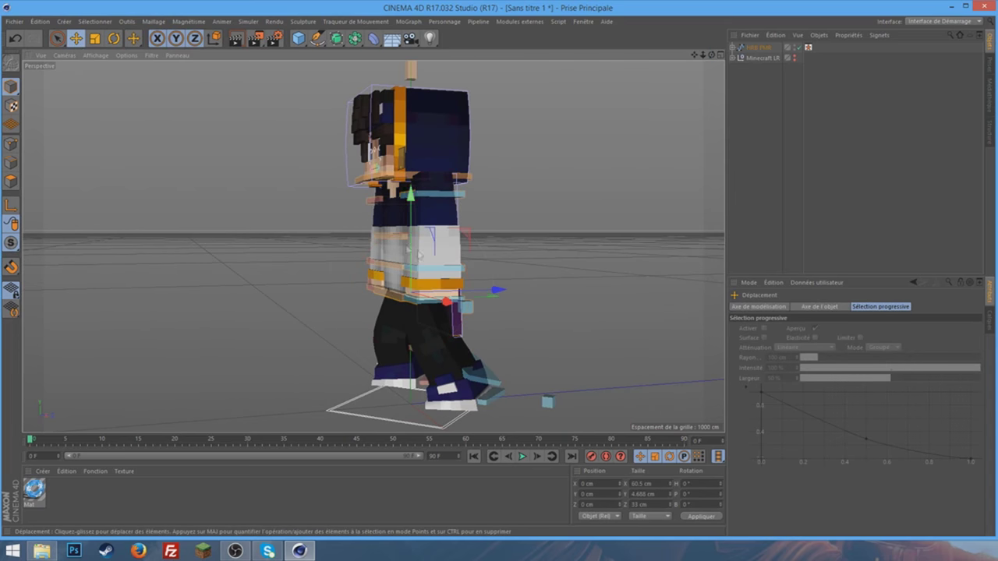
pyautogui.moveTo(496, 290)
pyautogui.mouseDown()
pyautogui.moveTo(515, 289)
pyautogui.moveTo(496, 295)
pyautogui.moveTo(480, 243)
pyautogui.mouseUp()
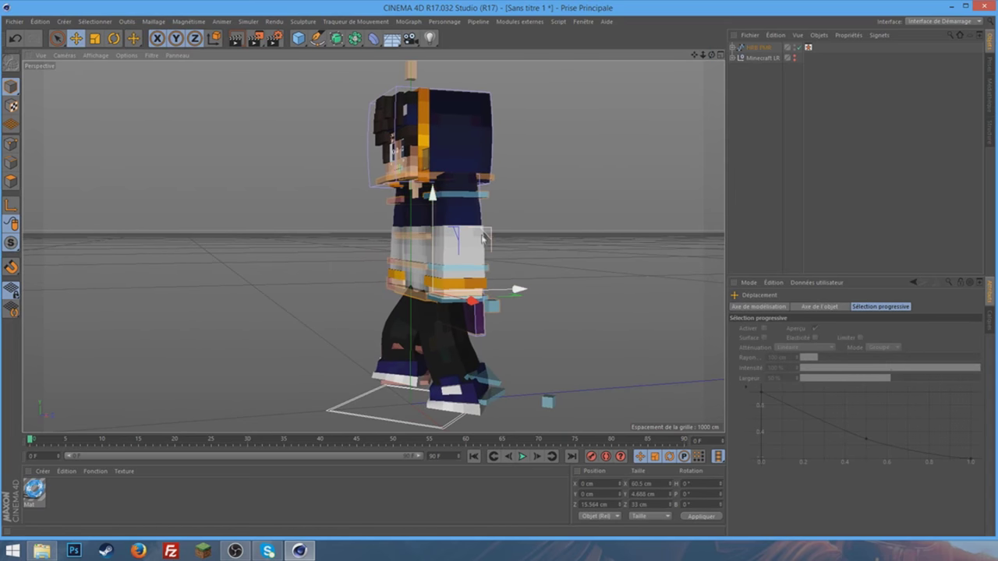
pyautogui.click(555, 208)
pyautogui.moveTo(702, 61)
pyautogui.mouseDown()
pyautogui.moveTo(655, 62)
pyautogui.moveTo(705, 48)
pyautogui.mouseUp()
pyautogui.click(448, 289)
pyautogui.moveTo(456, 290); pyautogui.dragTo(468, 291)
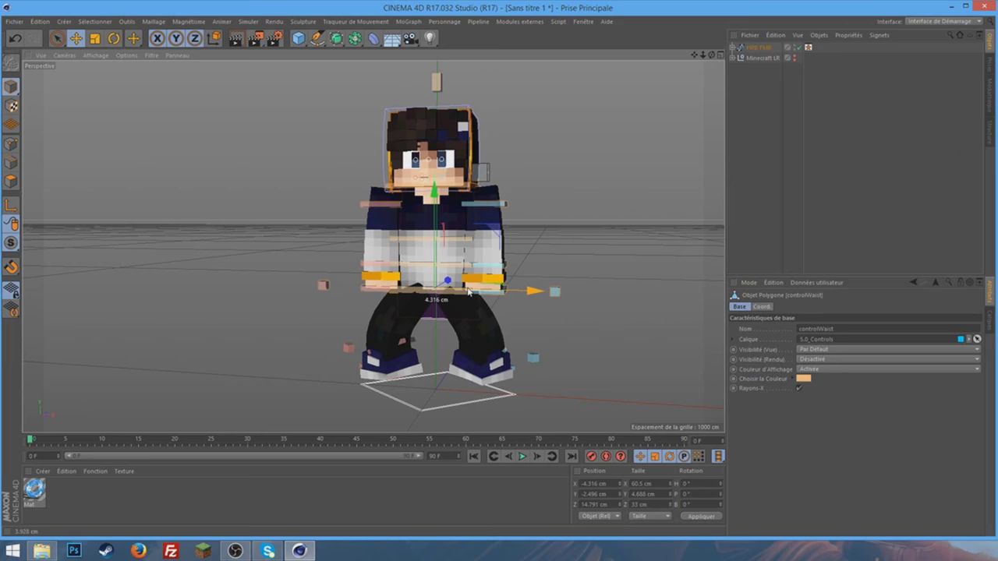
# Undo the stray goalLegL move and rotate controlBack to about 17° H, 23° P.
pyautogui.click(491, 374)
pyautogui.moveTo(491, 374)
pyautogui.mouseDown()
pyautogui.moveTo(463, 363)
pyautogui.moveTo(492, 374)
pyautogui.mouseUp()
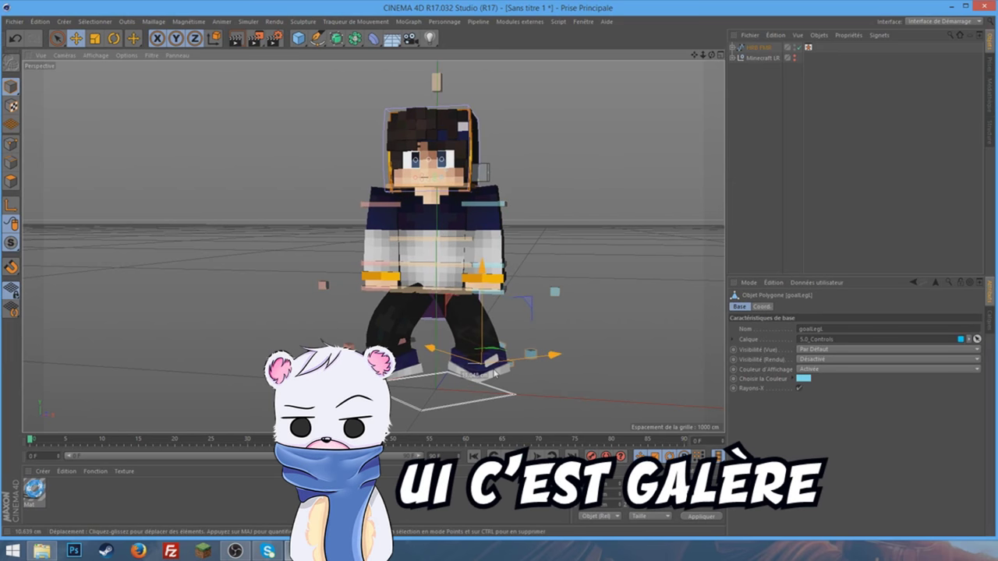
pyautogui.hotkey('ctrl', 'z')
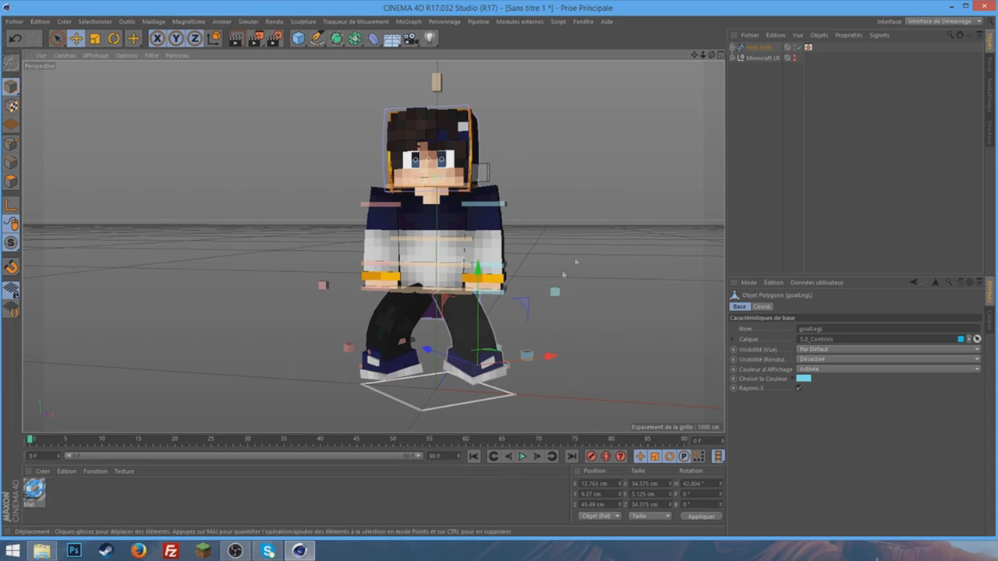
pyautogui.click(429, 292)
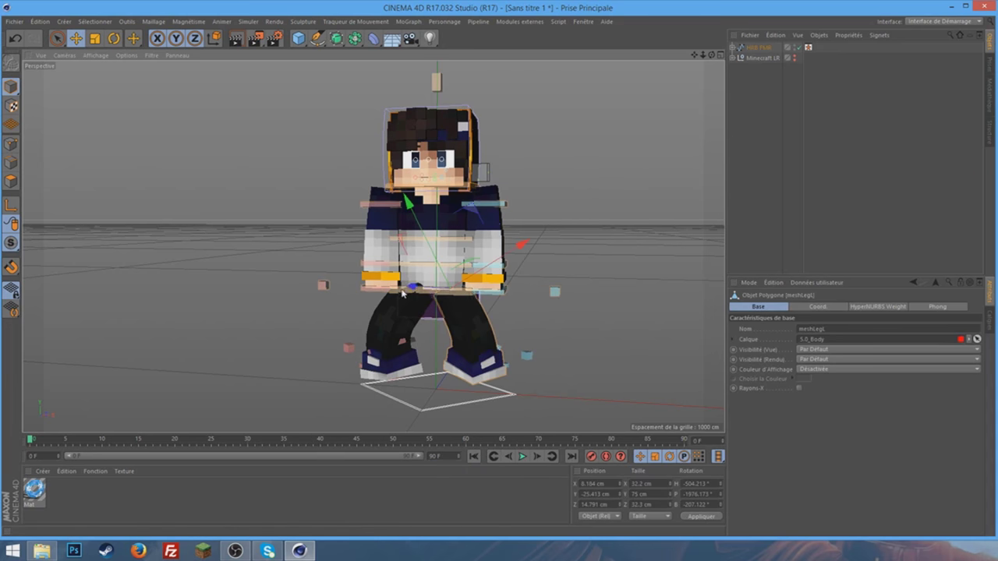
pyautogui.press('r')
pyautogui.click(406, 244)
pyautogui.moveTo(405, 244)
pyautogui.mouseDown()
pyautogui.moveTo(449, 242)
pyautogui.moveTo(401, 223)
pyautogui.moveTo(434, 275)
pyautogui.mouseUp()
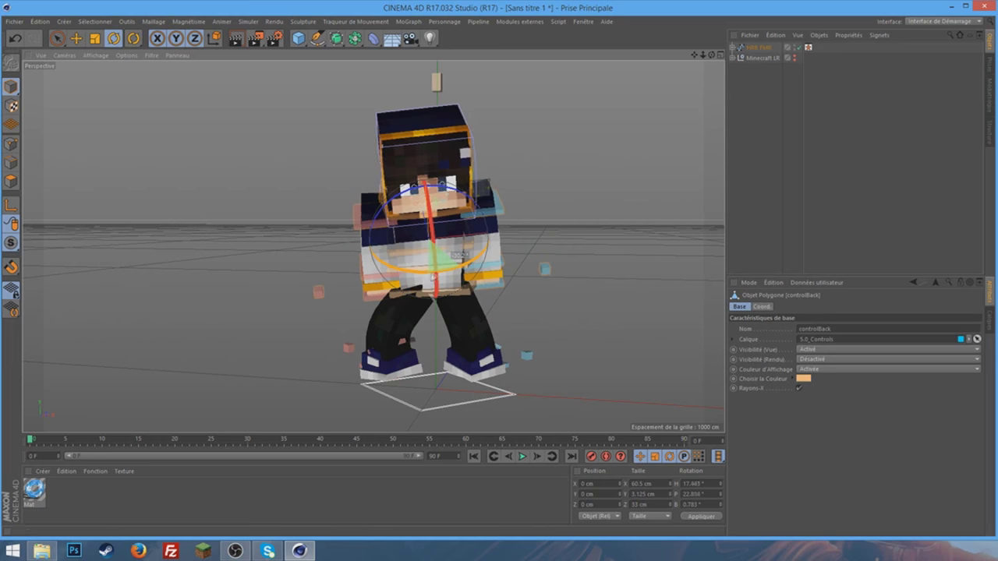
# Rotate controlBack further and turn the left foot controller.
pyautogui.moveTo(434, 275); pyautogui.dragTo(627, 155)
pyautogui.moveTo(710, 54); pyautogui.dragTo(663, 94)
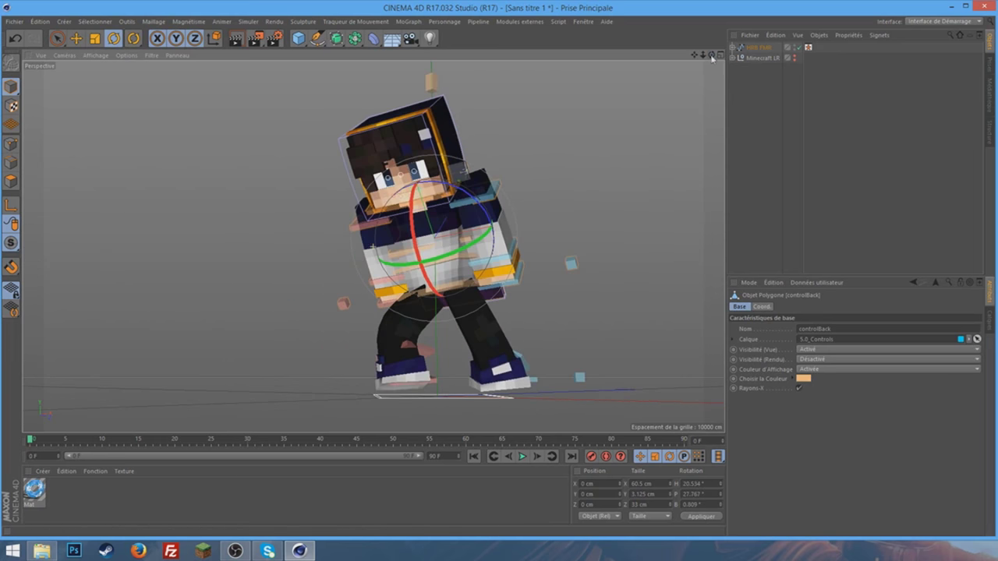
pyautogui.click(431, 382)
pyautogui.click(431, 382)
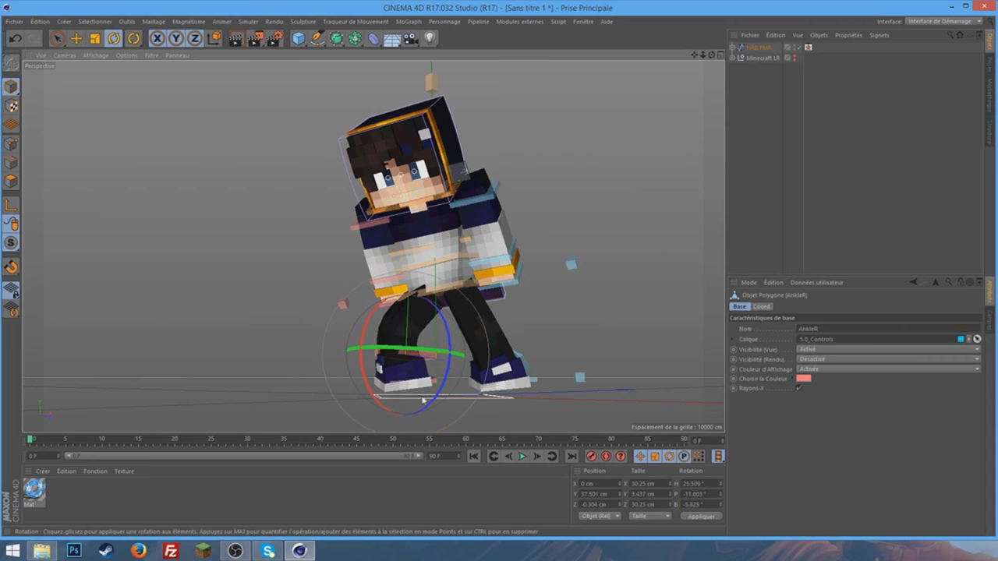
pyautogui.click(423, 380)
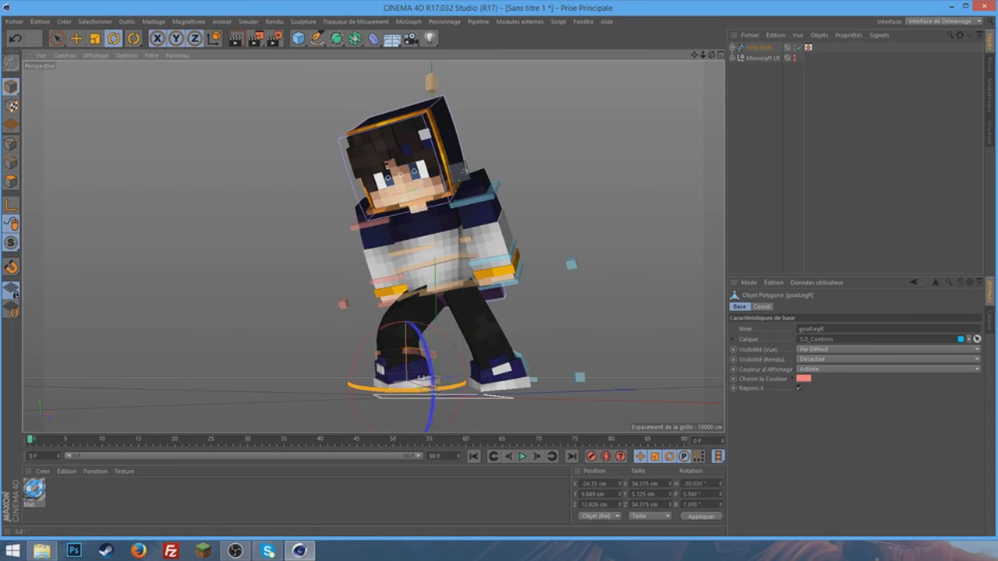
pyautogui.click(529, 380)
pyautogui.moveTo(512, 383); pyautogui.dragTo(546, 377)
pyautogui.click(541, 334)
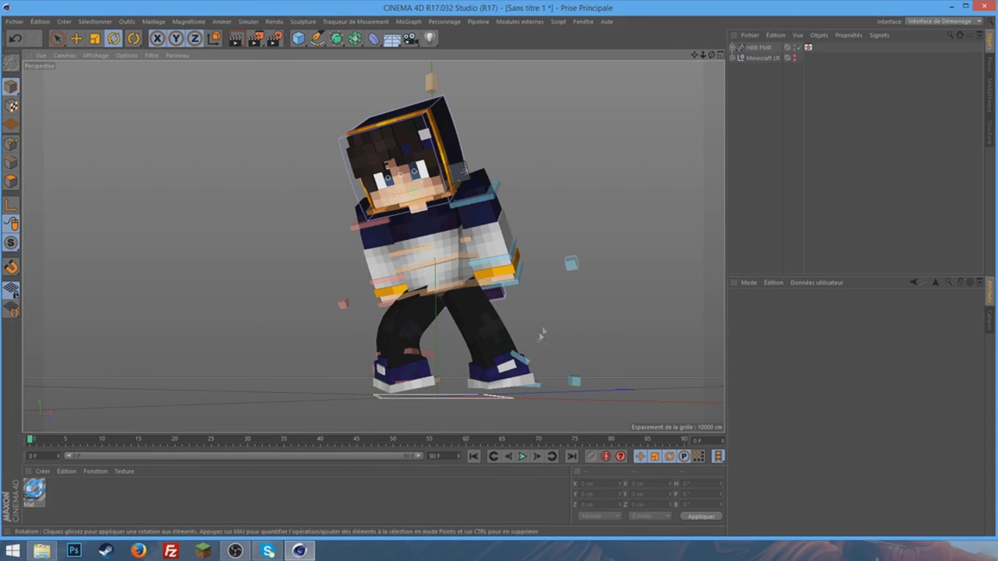
# Rotate AnkleL, move a foot controller outward, shift the waist and lean the torso further.
pyautogui.click(525, 363)
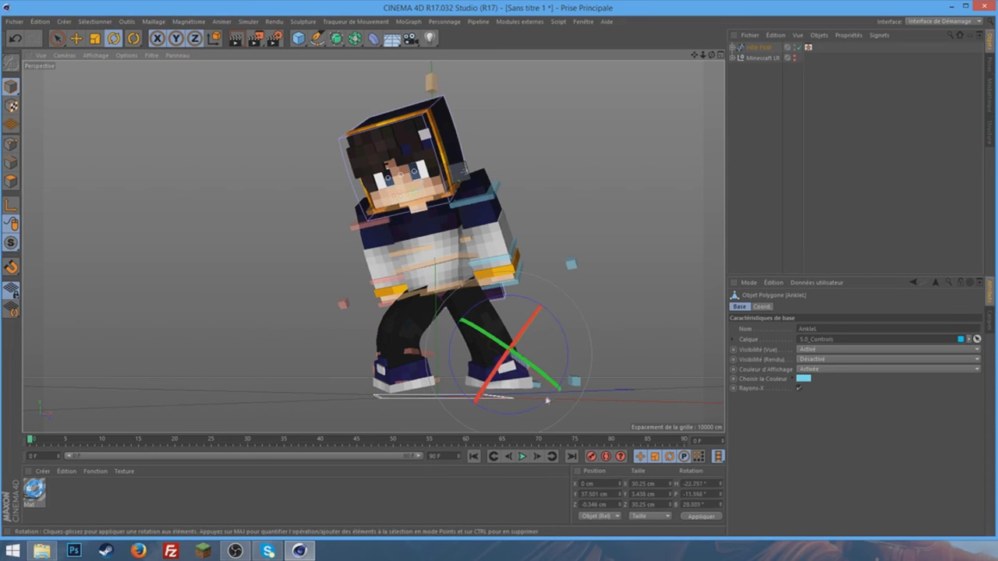
pyautogui.moveTo(473, 383); pyautogui.dragTo(465, 379)
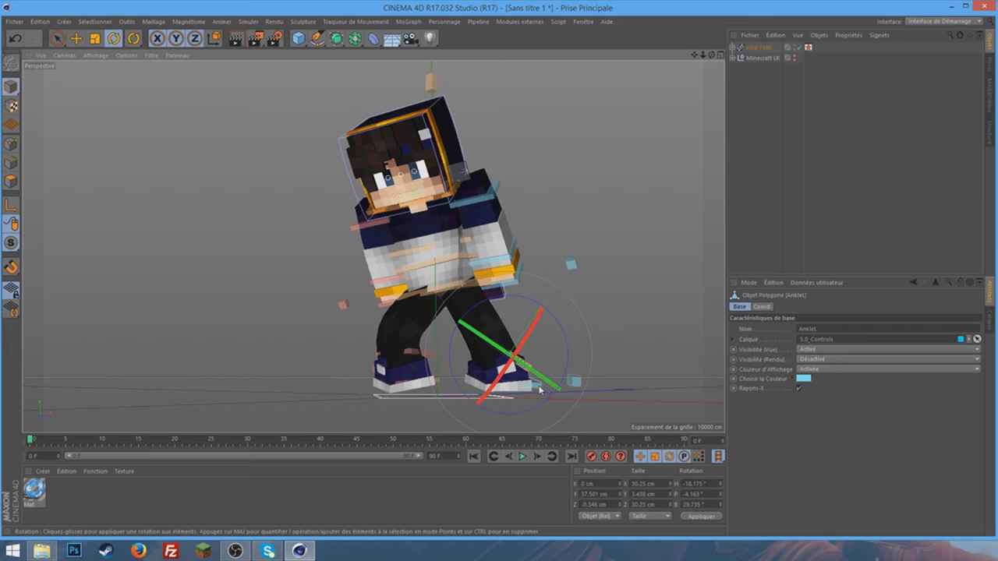
pyautogui.click(518, 364)
pyautogui.press('e')
pyautogui.moveTo(518, 364)
pyautogui.mouseDown()
pyautogui.moveTo(530, 366)
pyautogui.moveTo(508, 373)
pyautogui.moveTo(530, 354)
pyautogui.moveTo(511, 366)
pyautogui.mouseUp()
pyautogui.moveTo(456, 286)
pyautogui.mouseDown()
pyautogui.moveTo(441, 314)
pyautogui.moveTo(450, 315)
pyautogui.mouseUp()
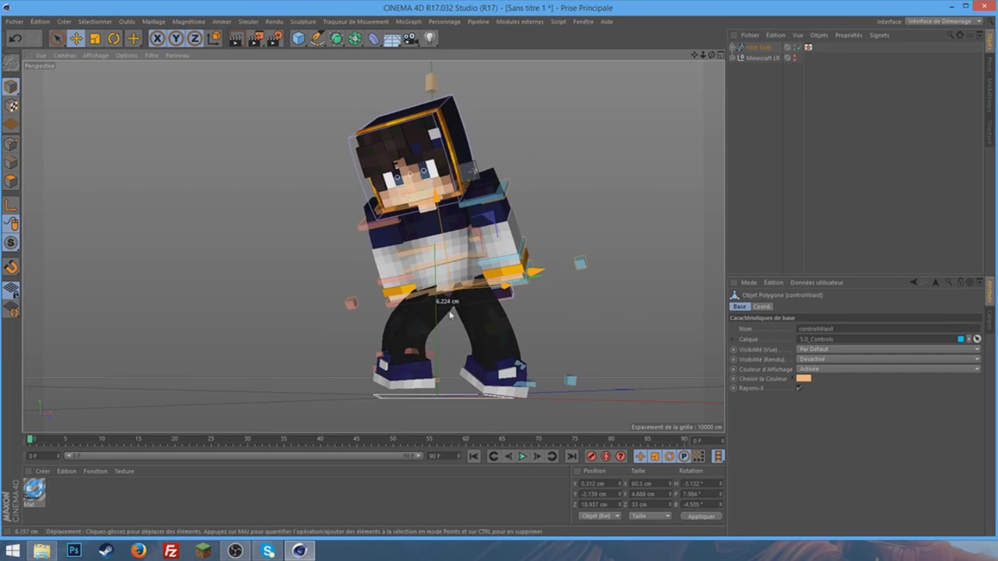
pyautogui.press('r')
pyautogui.moveTo(452, 296)
pyautogui.mouseDown()
pyautogui.moveTo(469, 244)
pyautogui.moveTo(479, 269)
pyautogui.mouseUp()
# Raise the left arm up and out by moving goalArmL.
pyautogui.click(528, 368)
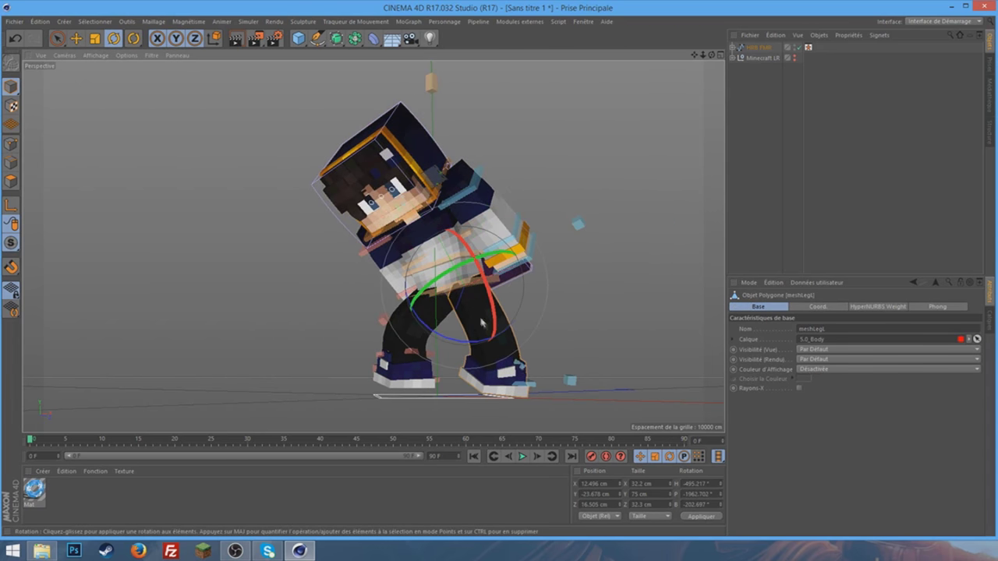
pyautogui.click(525, 372)
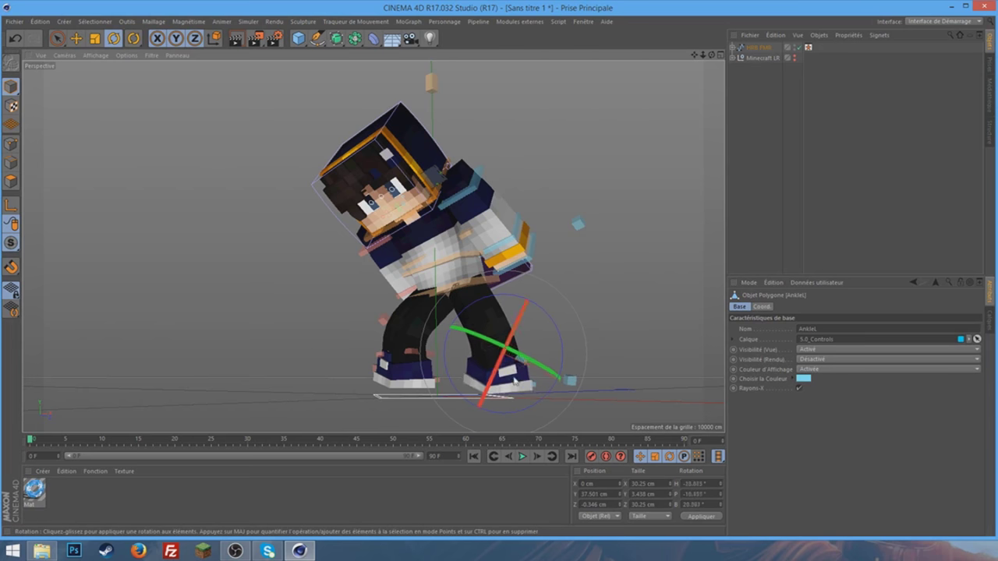
pyautogui.click(641, 260)
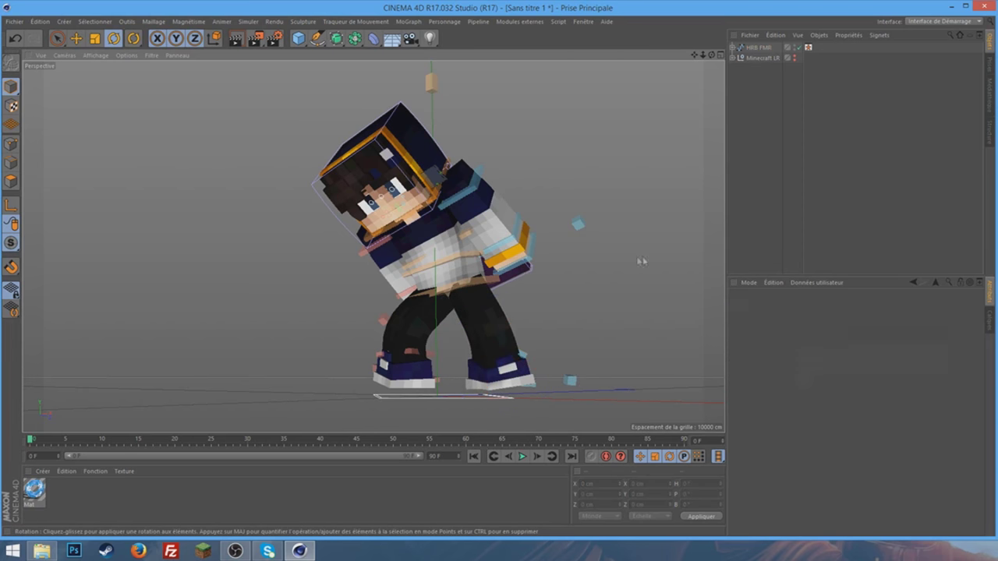
pyautogui.click(525, 263)
pyautogui.moveTo(702, 54); pyautogui.dragTo(717, 62)
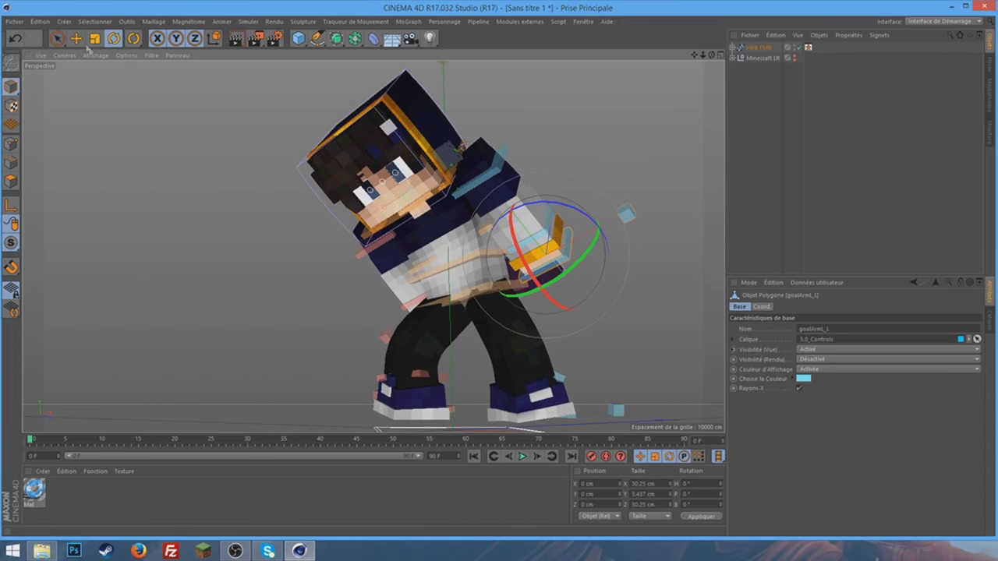
pyautogui.press('e')
pyautogui.moveTo(561, 230); pyautogui.dragTo(561, 251)
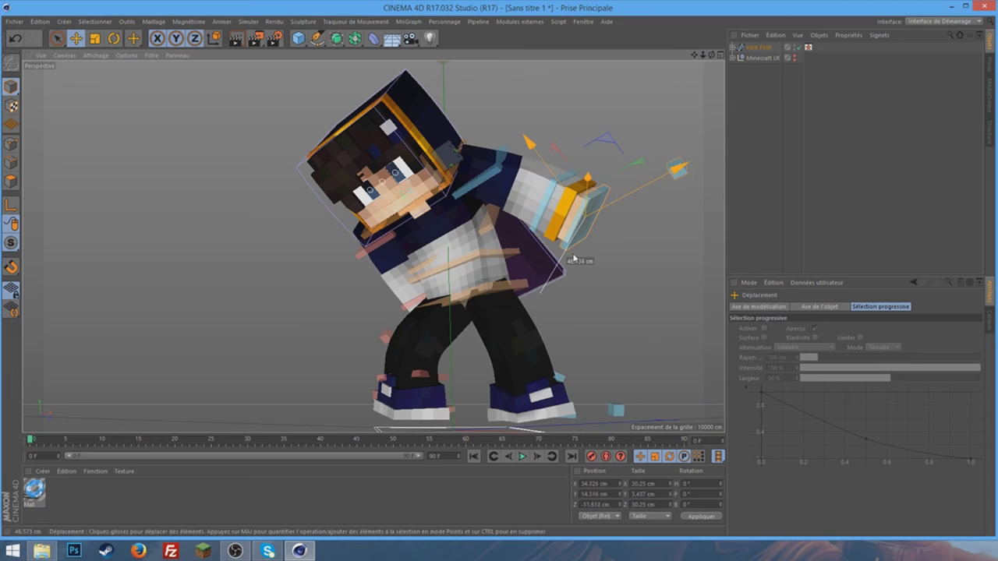
pyautogui.moveTo(561, 251); pyautogui.dragTo(578, 251)
# Pull the other arm forward by moving goalArmR_L.
pyautogui.click(538, 245)
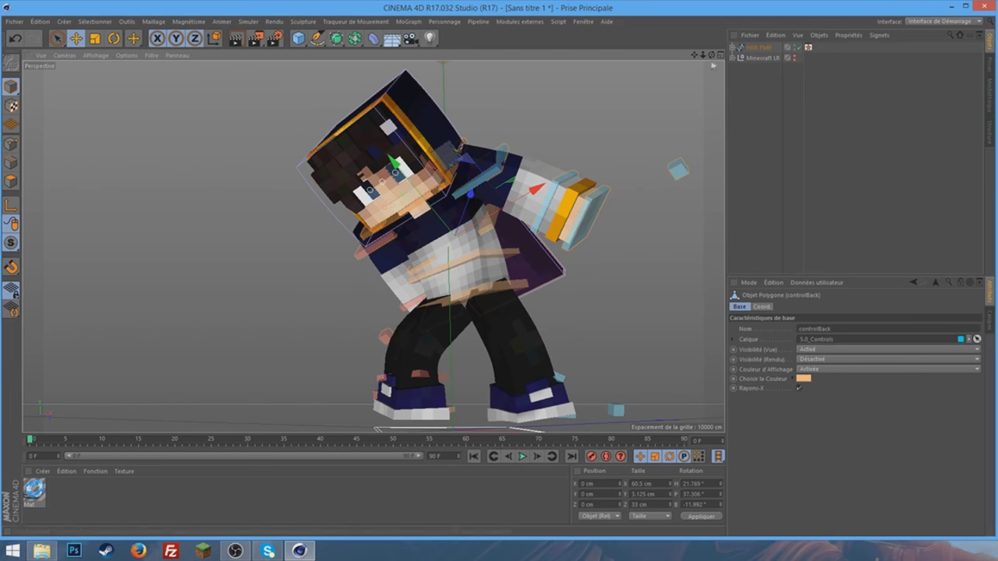
pyautogui.moveTo(711, 54); pyautogui.dragTo(592, 70)
pyautogui.click(366, 246)
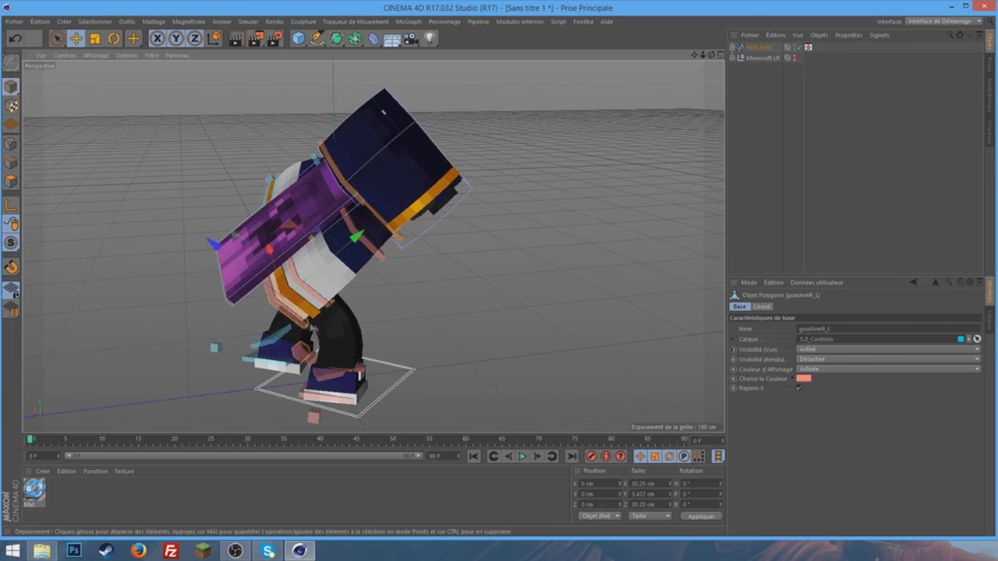
pyautogui.moveTo(339, 328); pyautogui.dragTo(465, 336)
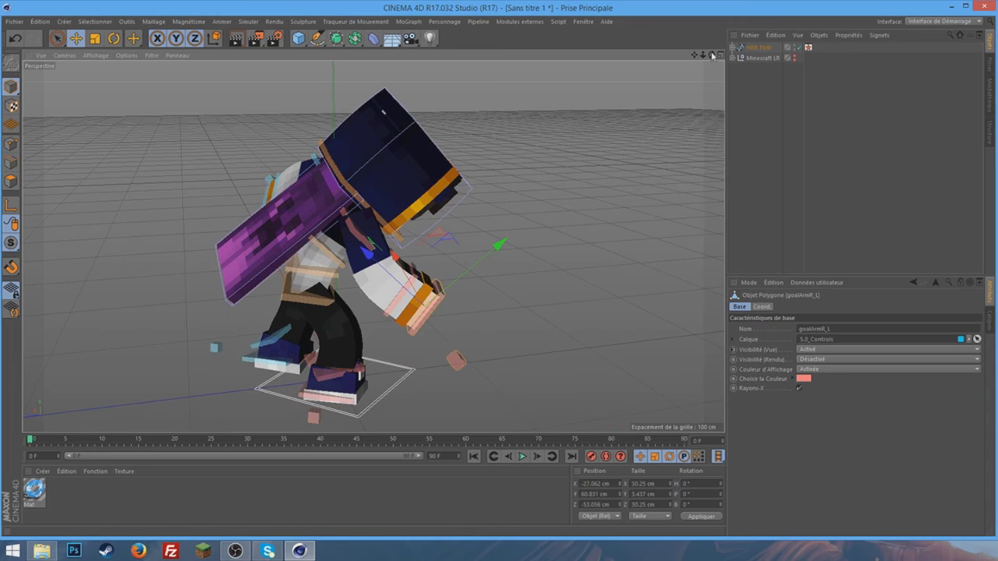
# Turn the character's head to the side, about 32° H.
pyautogui.moveTo(711, 55); pyautogui.dragTo(443, 201)
pyautogui.click(442, 201)
pyautogui.press('r')
pyautogui.moveTo(425, 186)
pyautogui.mouseDown()
pyautogui.moveTo(427, 221)
pyautogui.moveTo(421, 195)
pyautogui.mouseUp()
pyautogui.click(601, 107)
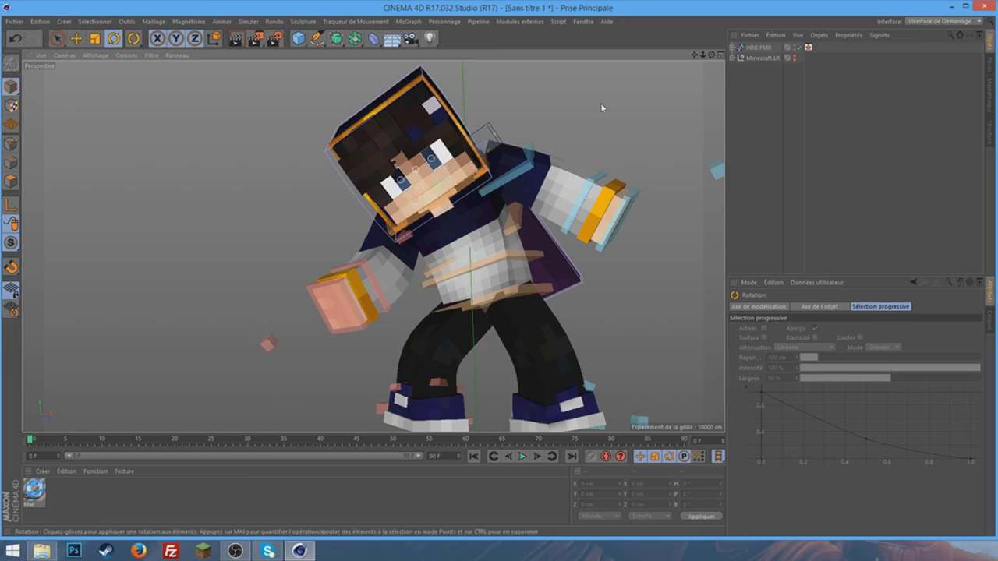
# Open the character's mouth with the mouth open/close control.
pyautogui.click(489, 152)
pyautogui.press('e')
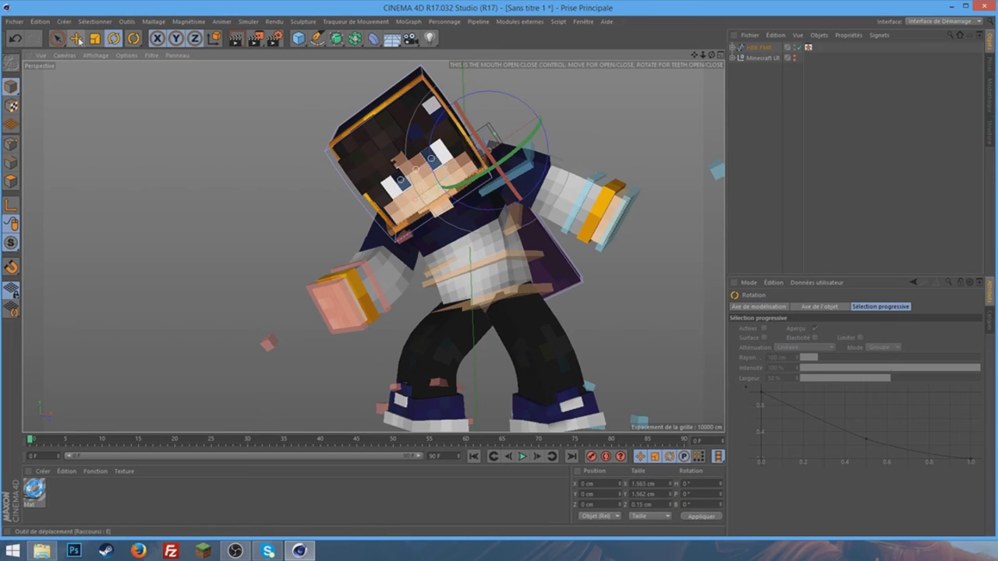
pyautogui.scroll(3, 379, 179)
pyautogui.moveTo(457, 205); pyautogui.dragTo(452, 194)
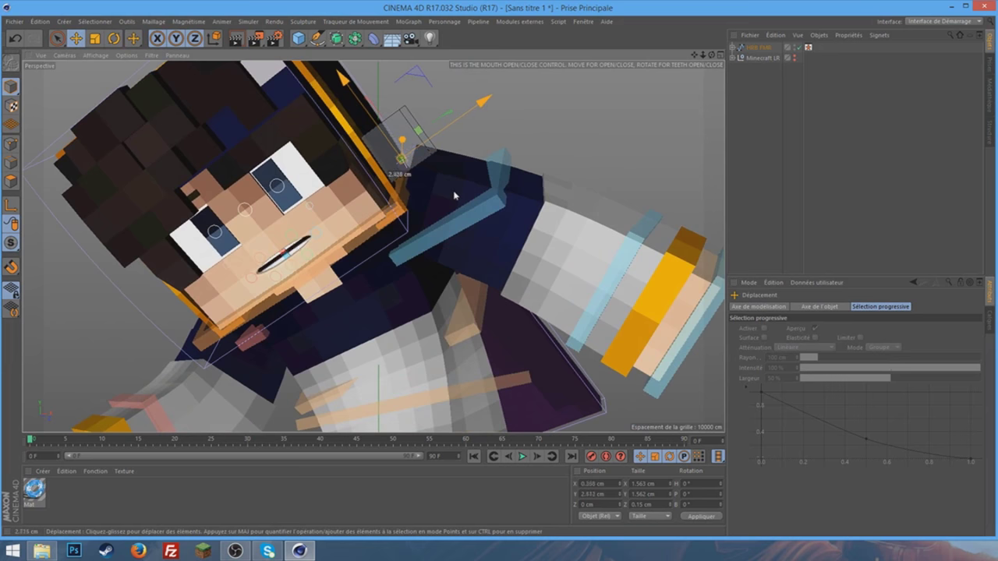
# Move the small face circle control to change the facial expression.
pyautogui.click(420, 130)
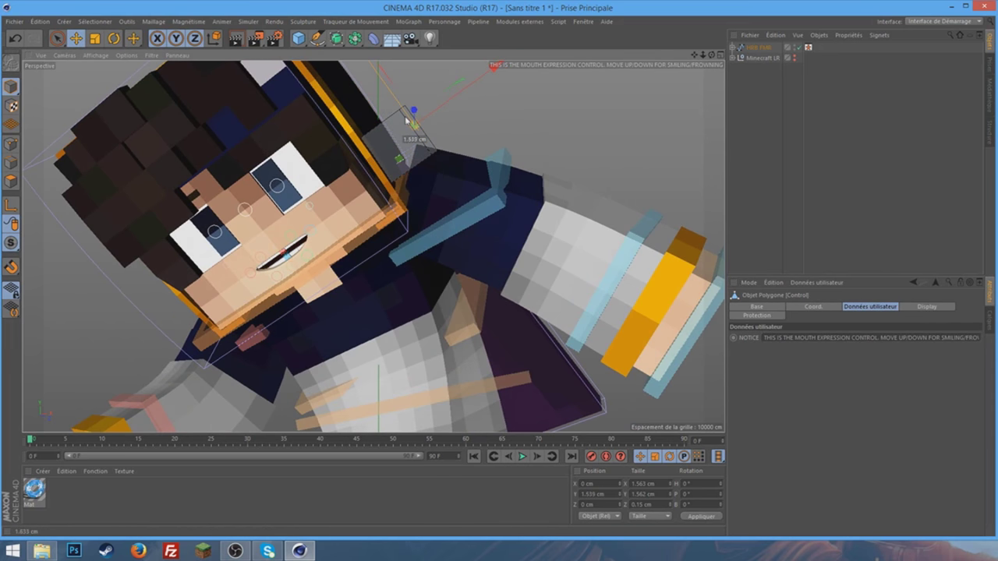
pyautogui.scroll(3, 183, 223)
pyautogui.scroll(3, 166, 208)
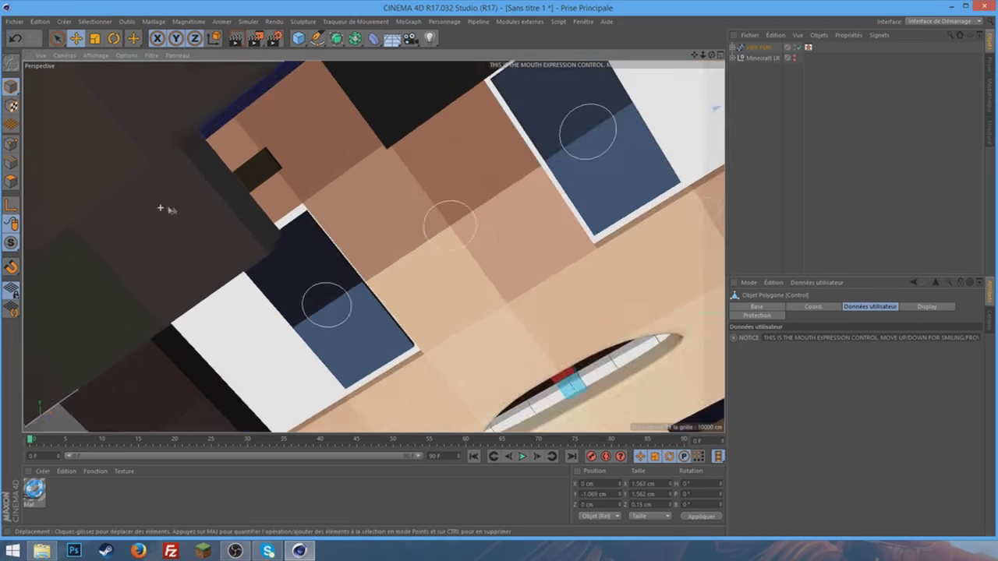
pyautogui.scroll(2, 247, 245)
pyautogui.scroll(3, 247, 245)
pyautogui.scroll(2, 238, 319)
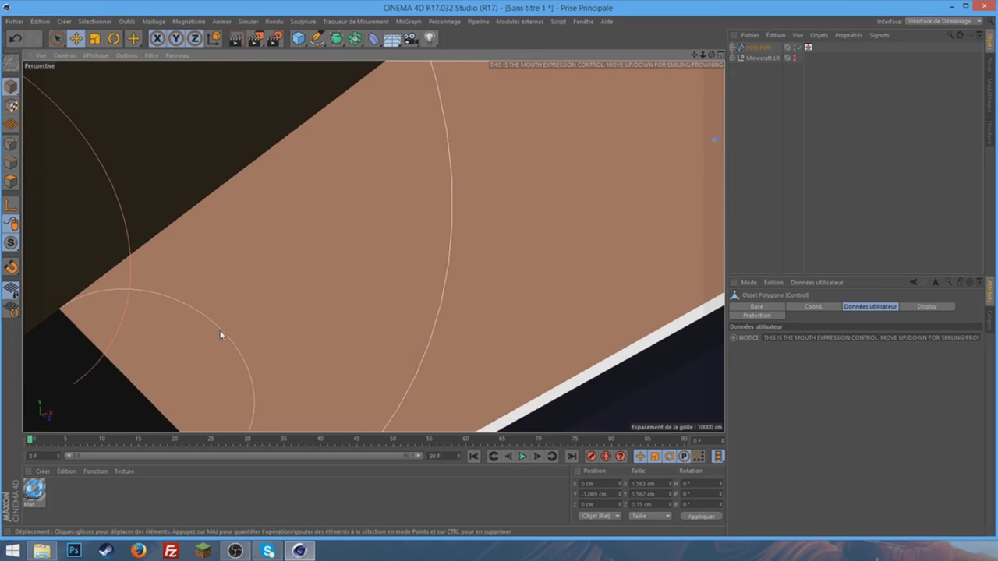
pyautogui.click(223, 335)
pyautogui.click(225, 335)
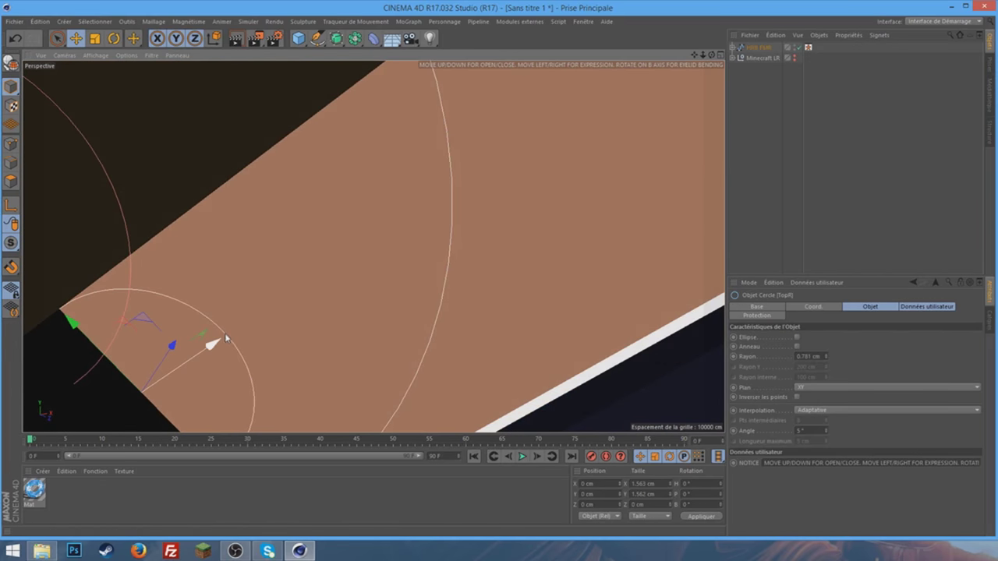
pyautogui.scroll(-3, 242, 326)
pyautogui.moveTo(277, 295); pyautogui.dragTo(418, 343)
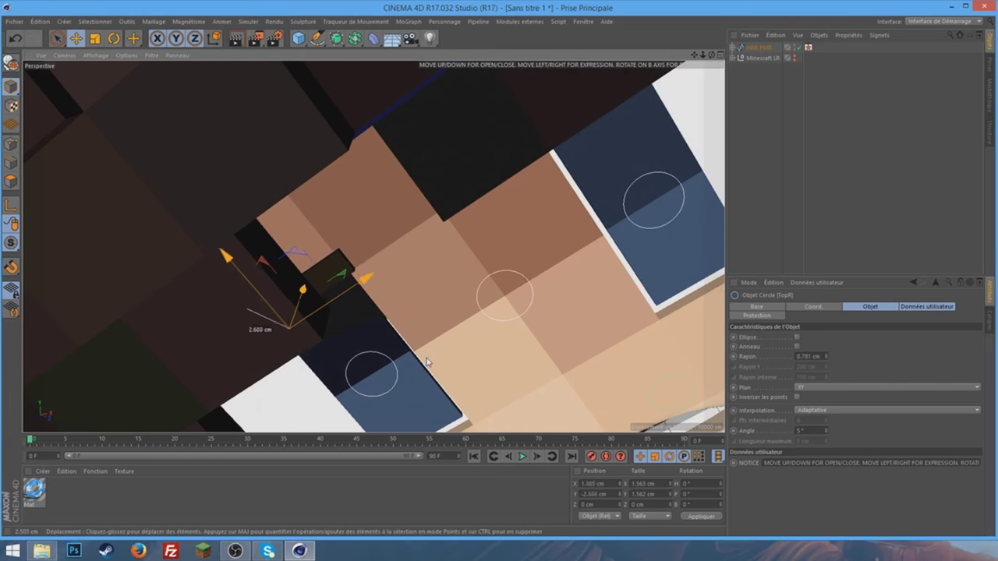
# Drag the Pupils Control to shift both pupils and redirect the gaze.
pyautogui.scroll(2, 417, 343)
pyautogui.scroll(3, 484, 249)
pyautogui.scroll(4, 553, 154)
pyautogui.scroll(3, 554, 156)
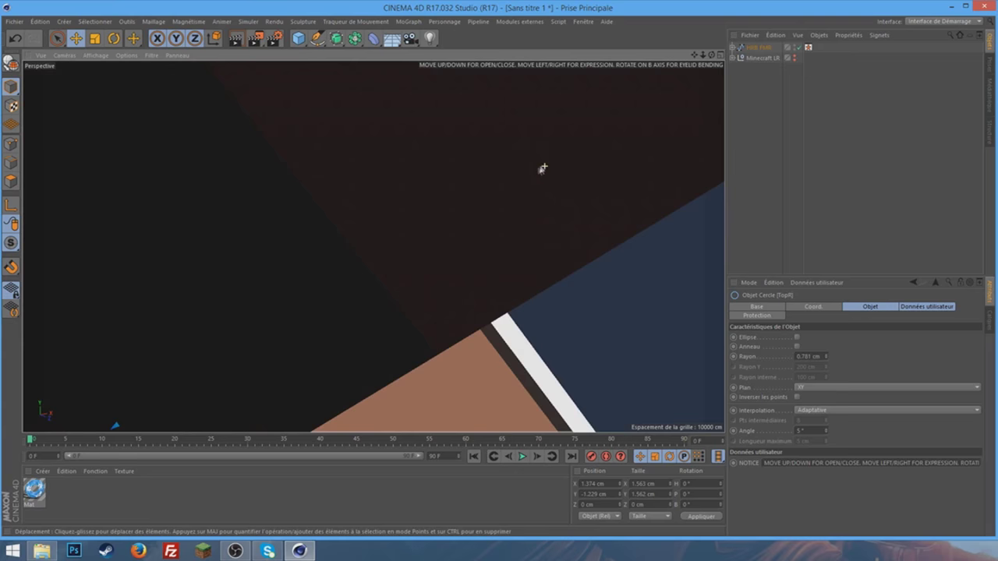
pyautogui.scroll(-2, 565, 156)
pyautogui.scroll(2, 563, 170)
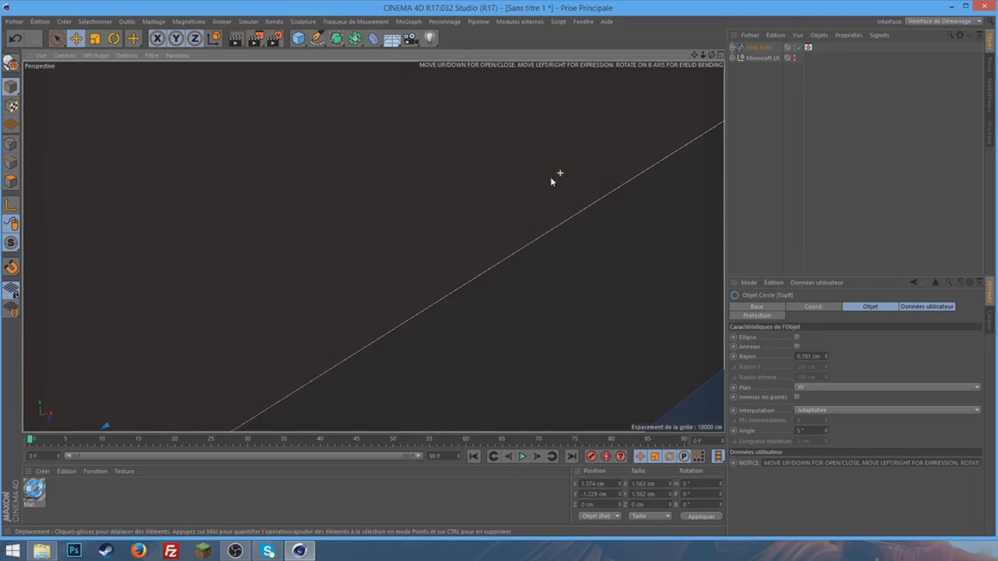
pyautogui.scroll(2, 554, 178)
pyautogui.scroll(-2, 555, 179)
pyautogui.scroll(-1, 555, 179)
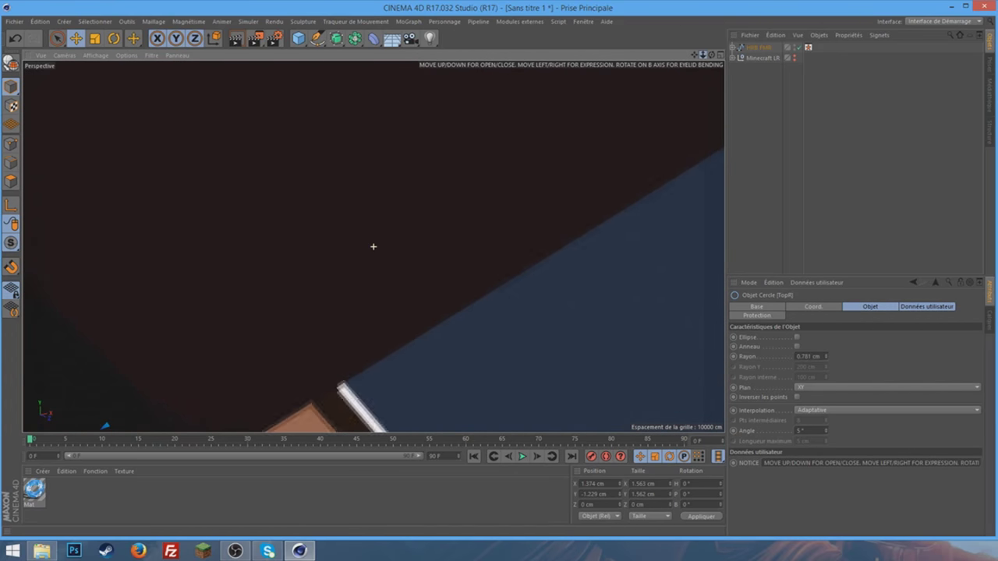
pyautogui.scroll(3, 554, 179)
pyautogui.scroll(-2, 374, 246)
pyautogui.scroll(-2, 373, 247)
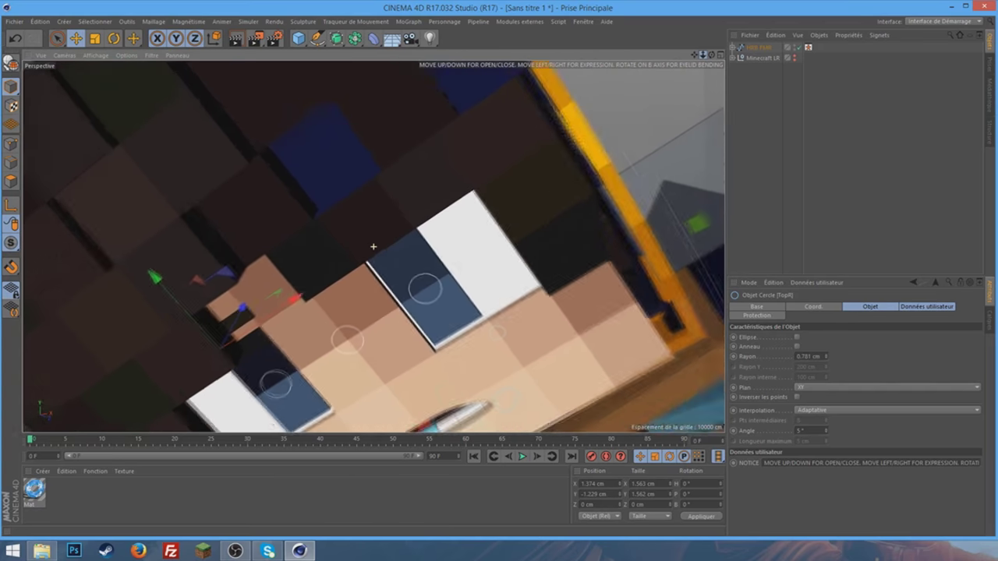
pyautogui.scroll(-1, 374, 247)
pyautogui.scroll(-1, 373, 246)
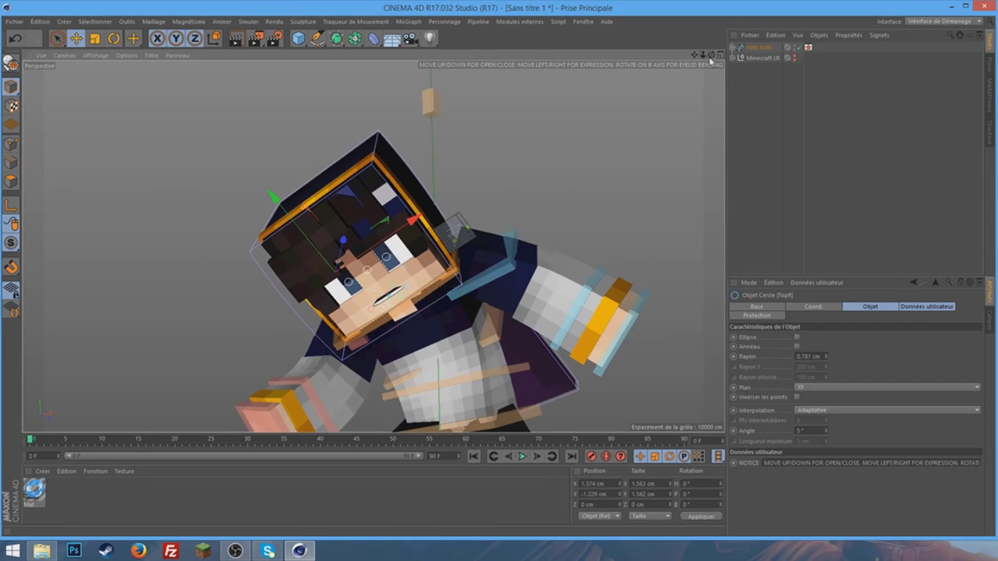
pyautogui.keyDown('alt'); pyautogui.moveTo(373, 246); pyautogui.dragTo(374, 247); pyautogui.keyUp('alt')
pyautogui.click(657, 89)
pyautogui.scroll(2, 374, 280)
pyautogui.click(388, 271)
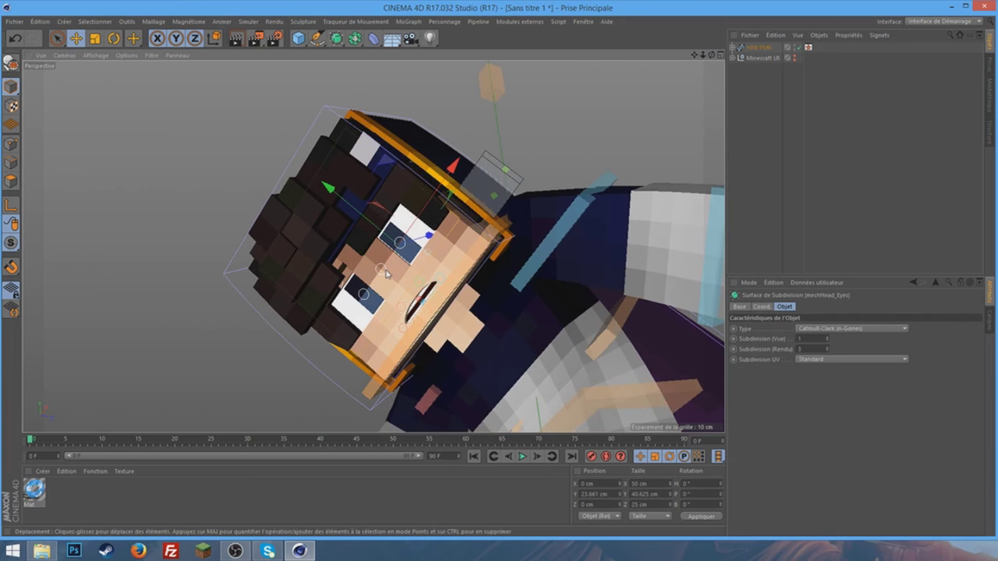
pyautogui.moveTo(388, 271); pyautogui.dragTo(393, 282)
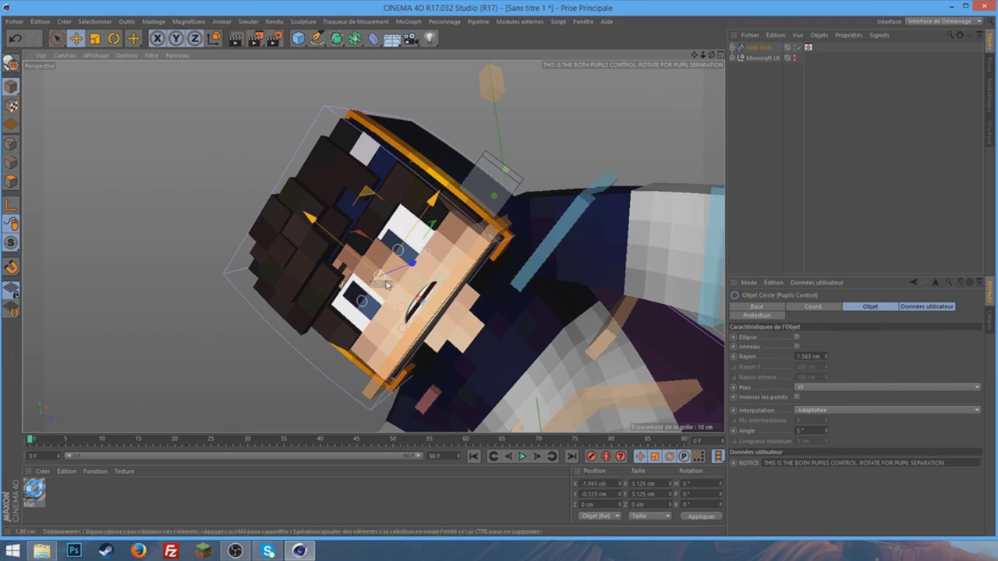
pyautogui.click(653, 120)
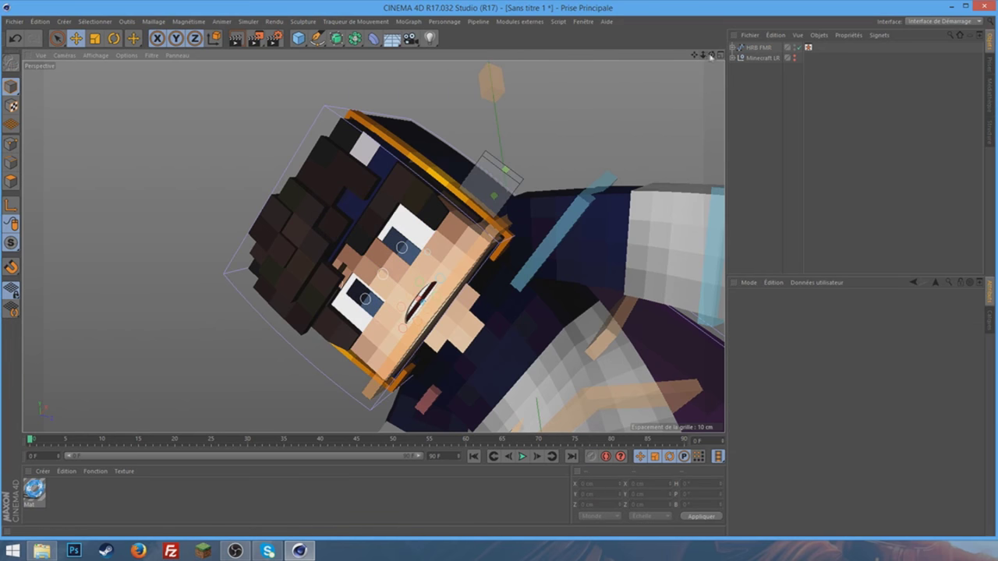
pyautogui.moveTo(710, 56)
pyautogui.mouseDown()
pyautogui.moveTo(706, 70)
pyautogui.moveTo(704, 53)
pyautogui.mouseUp()
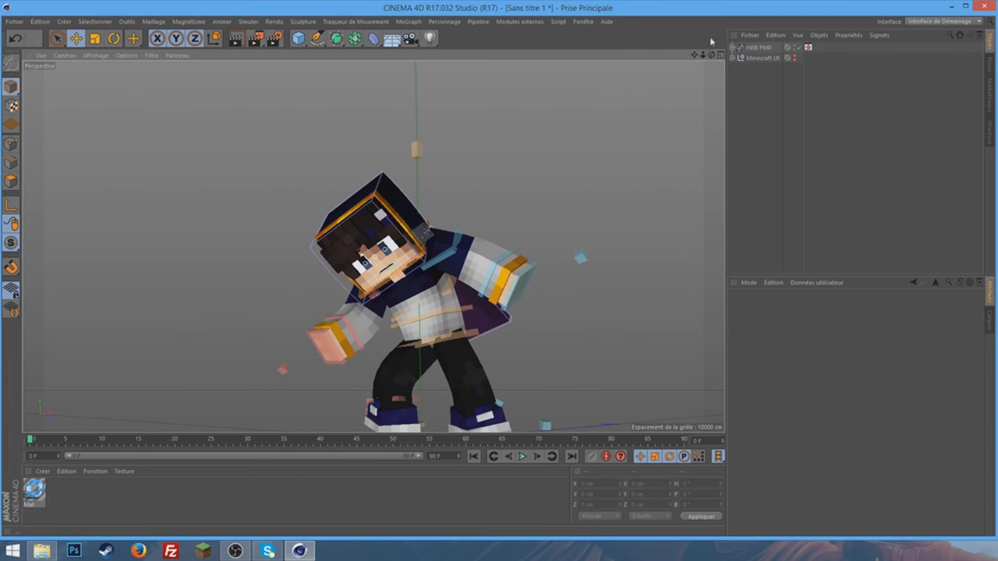
pyautogui.moveTo(703, 54)
pyautogui.mouseDown()
pyautogui.moveTo(685, 41)
pyautogui.moveTo(710, 60)
pyautogui.moveTo(635, 180)
pyautogui.mouseUp()
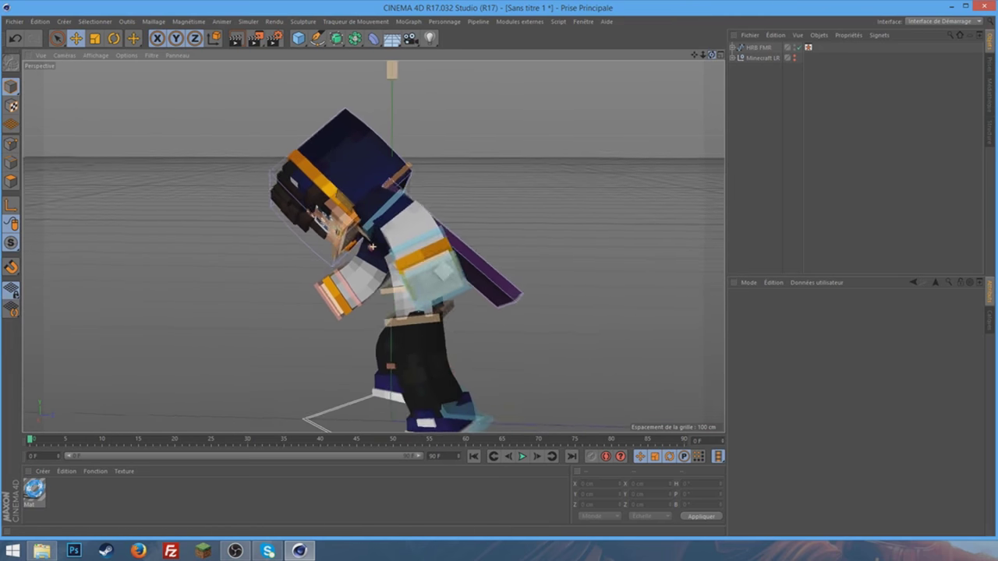
# Bend the cape's Bend deformer to about 79.6° intensity and 150° angle.
pyautogui.click(519, 288)
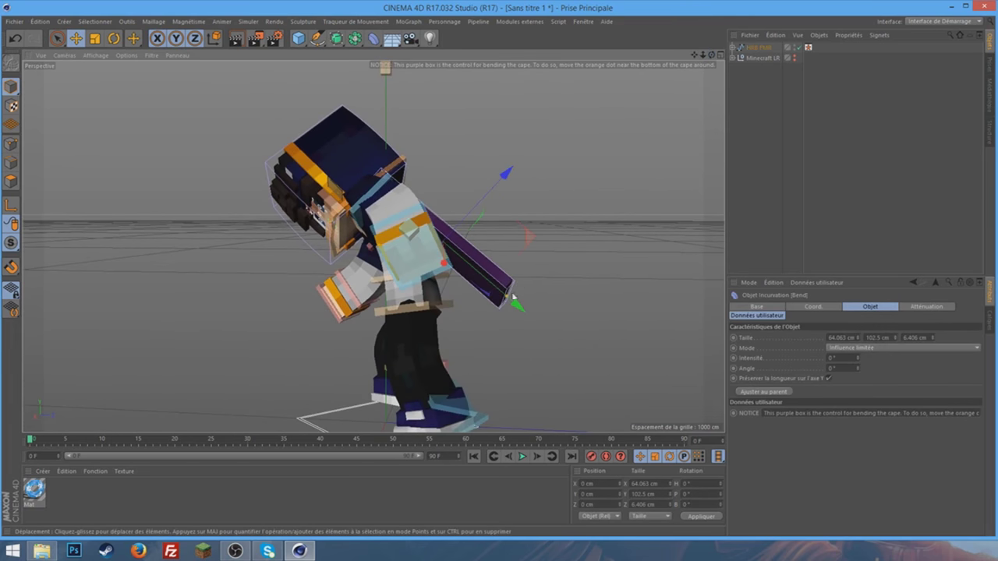
pyautogui.scroll(3, 515, 292)
pyautogui.moveTo(504, 307); pyautogui.dragTo(588, 190)
pyautogui.moveTo(707, 58)
pyautogui.mouseDown()
pyautogui.moveTo(733, 85)
pyautogui.moveTo(717, 78)
pyautogui.mouseUp()
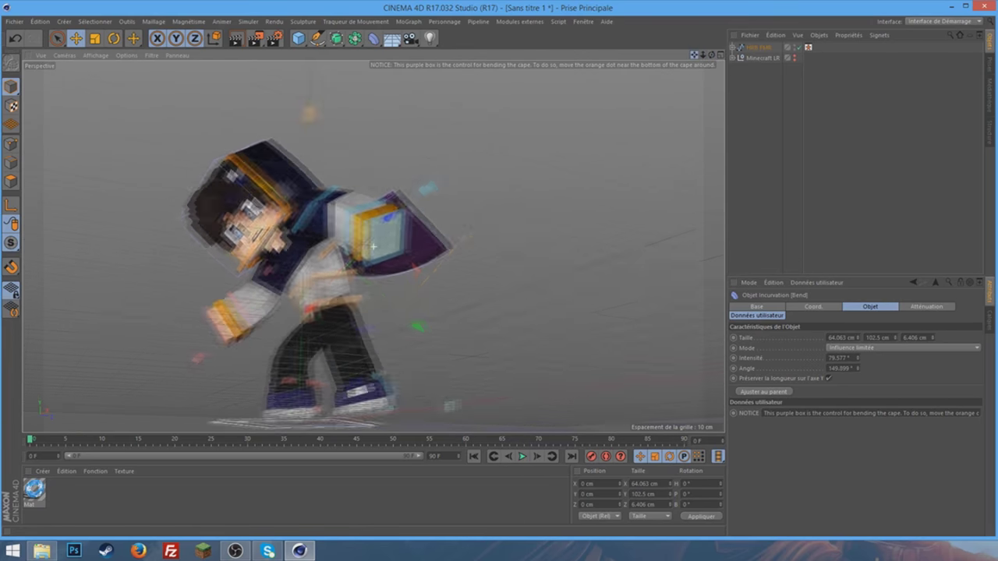
pyautogui.keyDown('alt'); pyautogui.moveTo(374, 247); pyautogui.dragTo(374, 248); pyautogui.keyUp('alt')
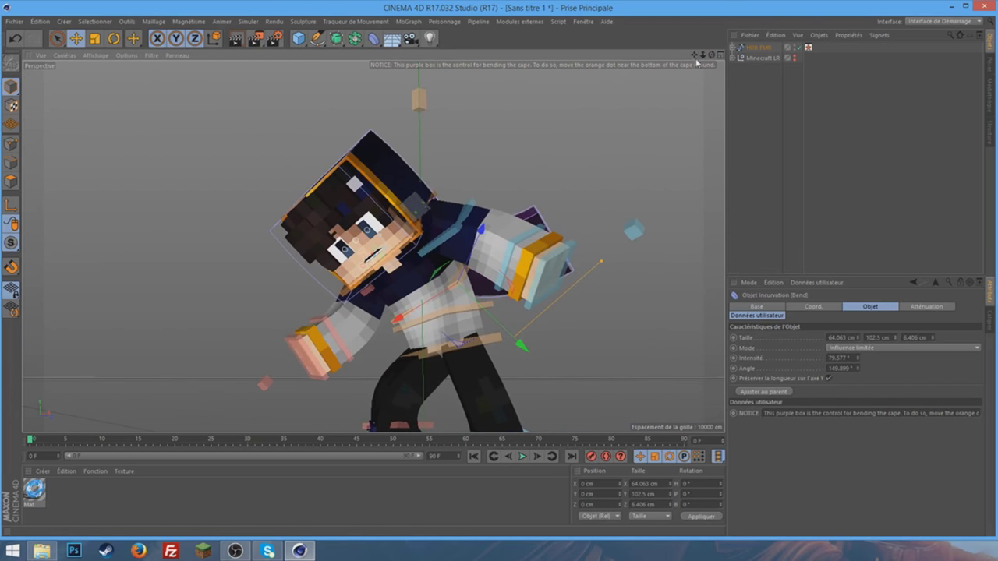
pyautogui.moveTo(693, 67); pyautogui.dragTo(705, 63)
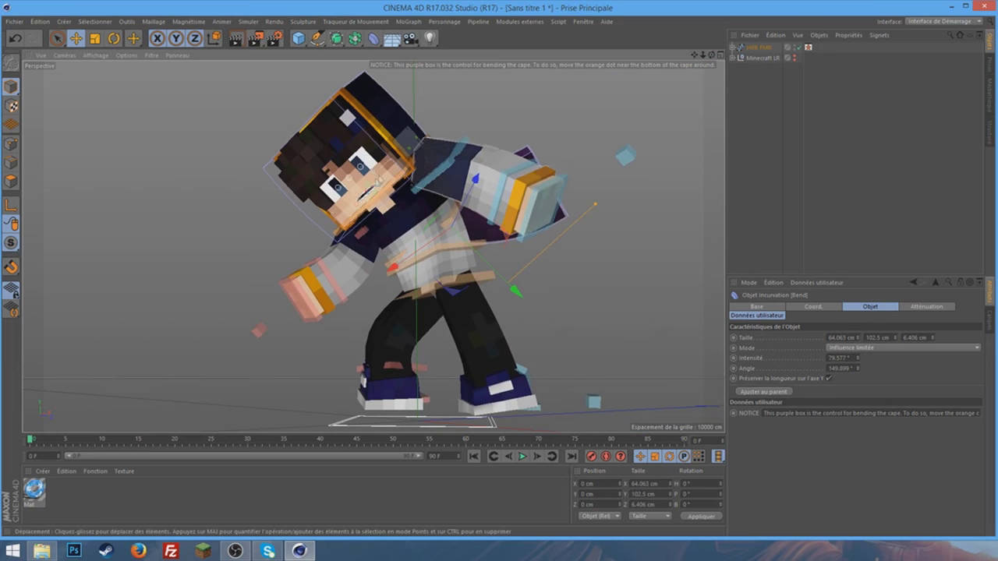
# Nudge the Pupils Control again.
pyautogui.click(352, 179)
pyautogui.click(357, 184)
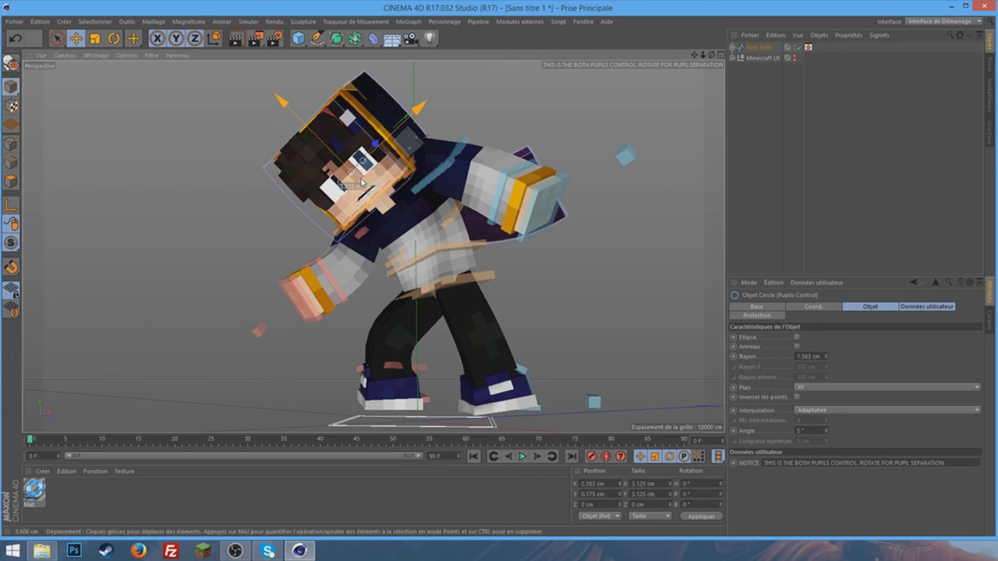
pyautogui.click(403, 188)
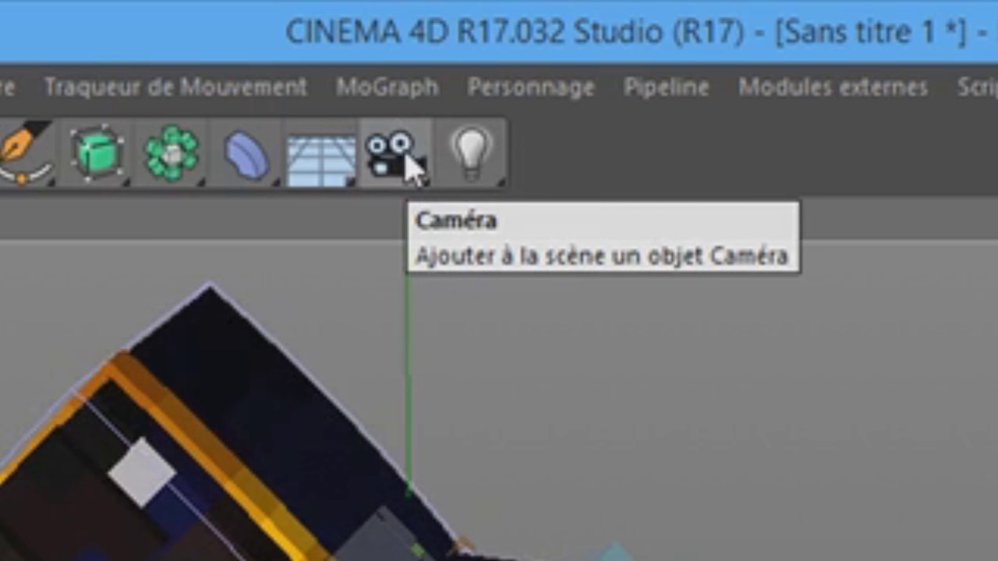
# Add a camera using the Super grand angle 15 mm focal length preset.
pyautogui.click(411, 164)
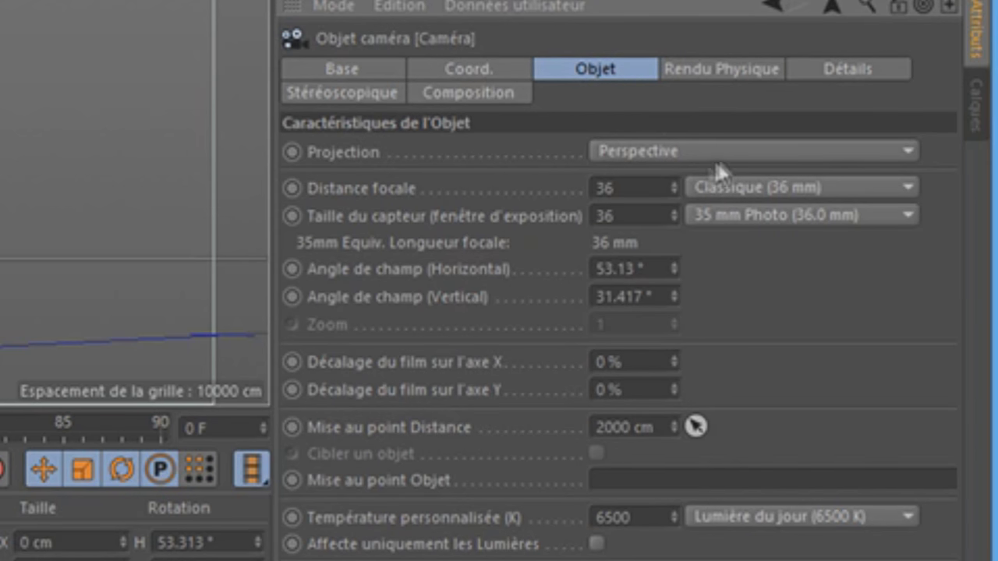
pyautogui.click(721, 185)
pyautogui.click(784, 240)
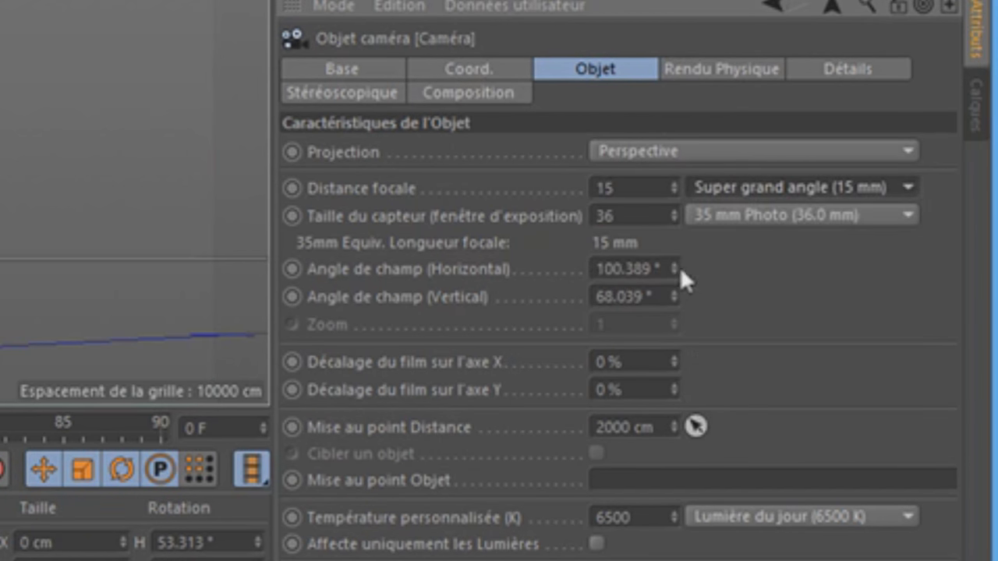
# Lower the camera's horizontal field of view to about 90.4° and zoom in closer.
pyautogui.moveTo(680, 267); pyautogui.dragTo(675, 272)
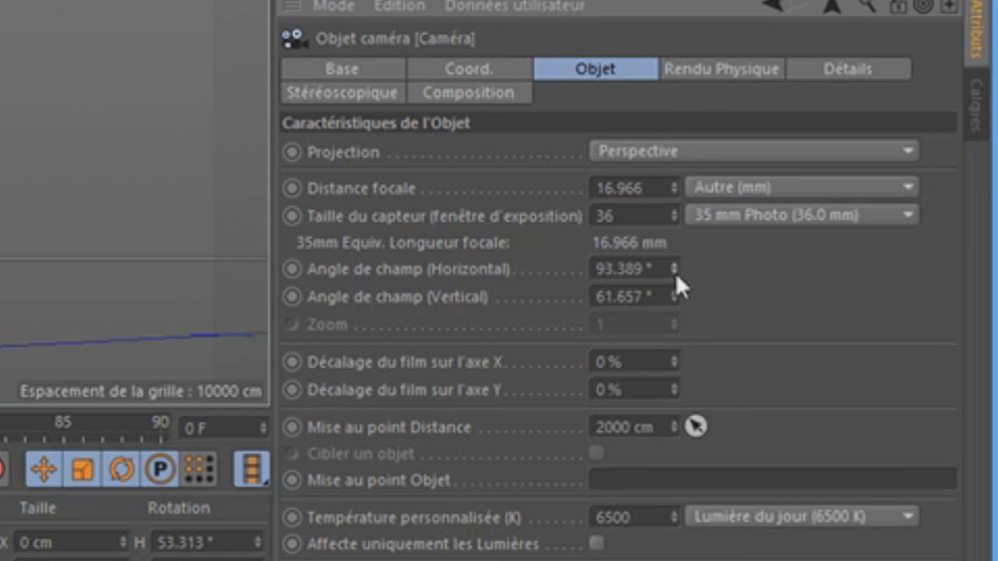
pyautogui.click(675, 272)
pyautogui.click(676, 271)
pyautogui.click(675, 271)
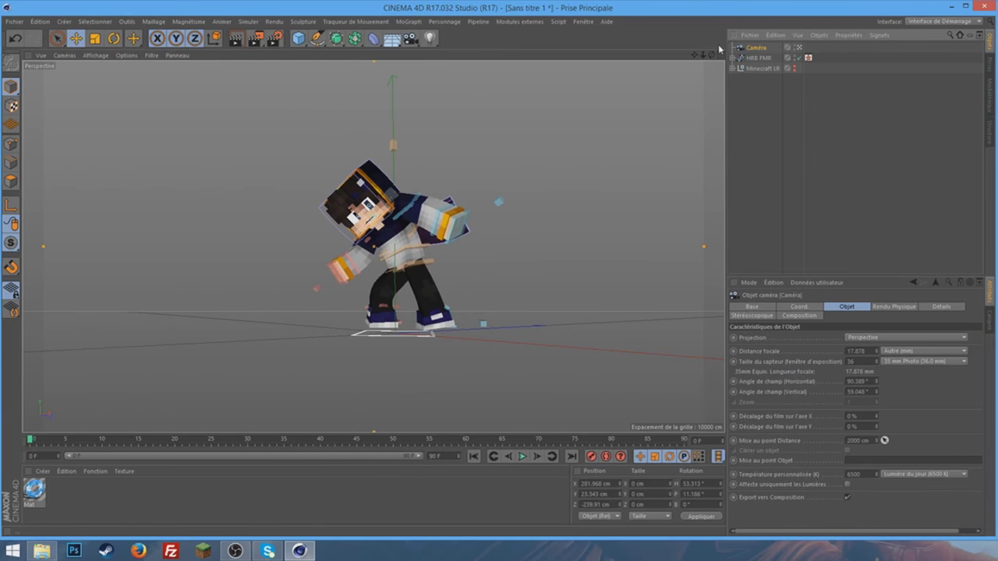
pyautogui.scroll(2, 374, 247)
pyautogui.scroll(2, 374, 246)
pyautogui.scroll(2, 374, 246)
pyautogui.scroll(2, 374, 246)
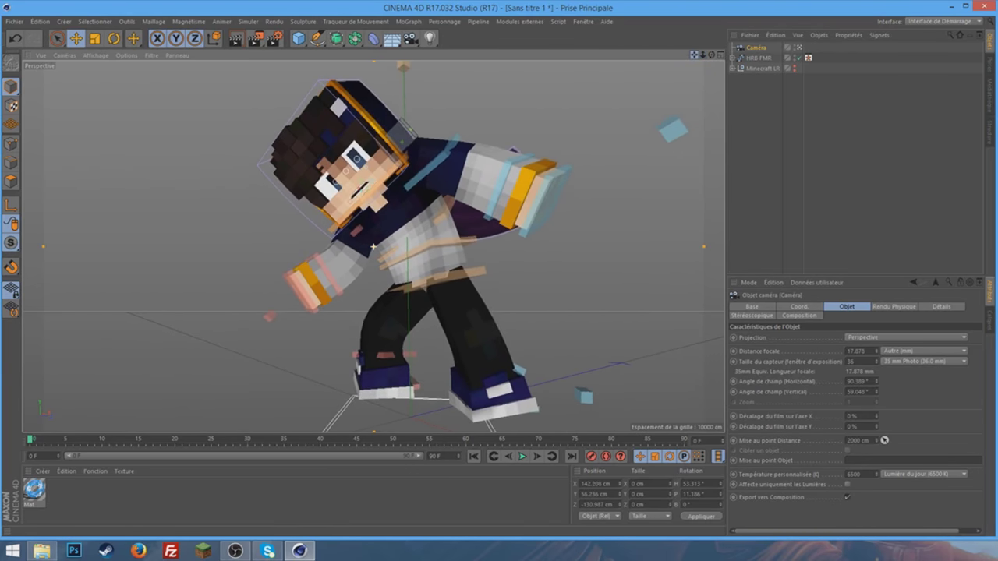
pyautogui.scroll(1, 515, 322)
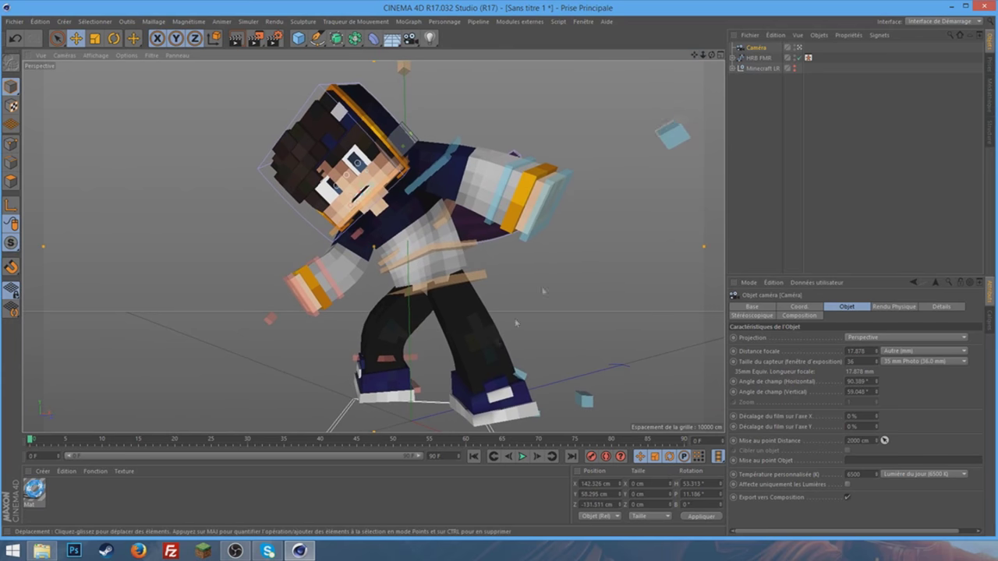
pyautogui.click(630, 258)
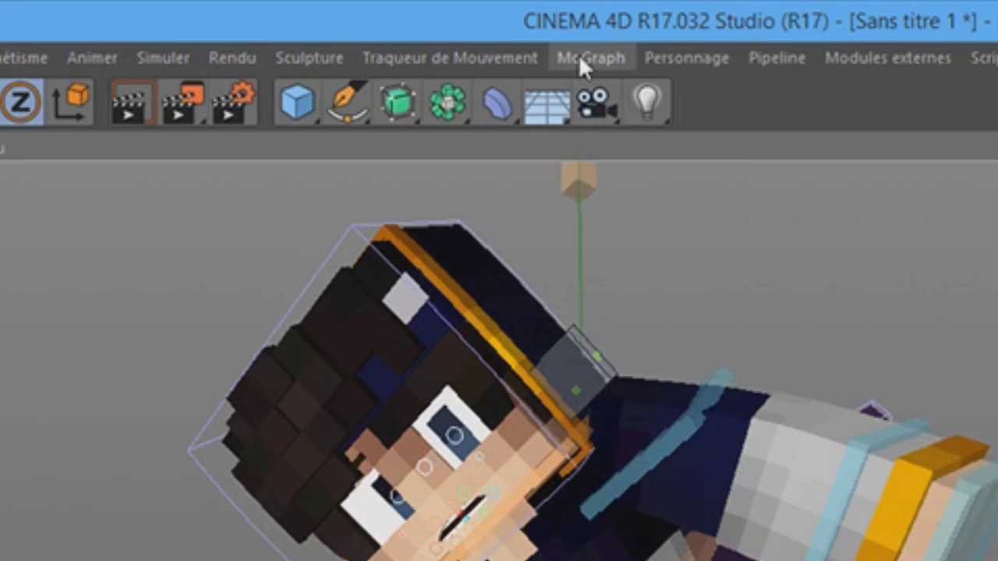
# Add a MoText 3D text object and move it across the scene.
pyautogui.click(404, 23)
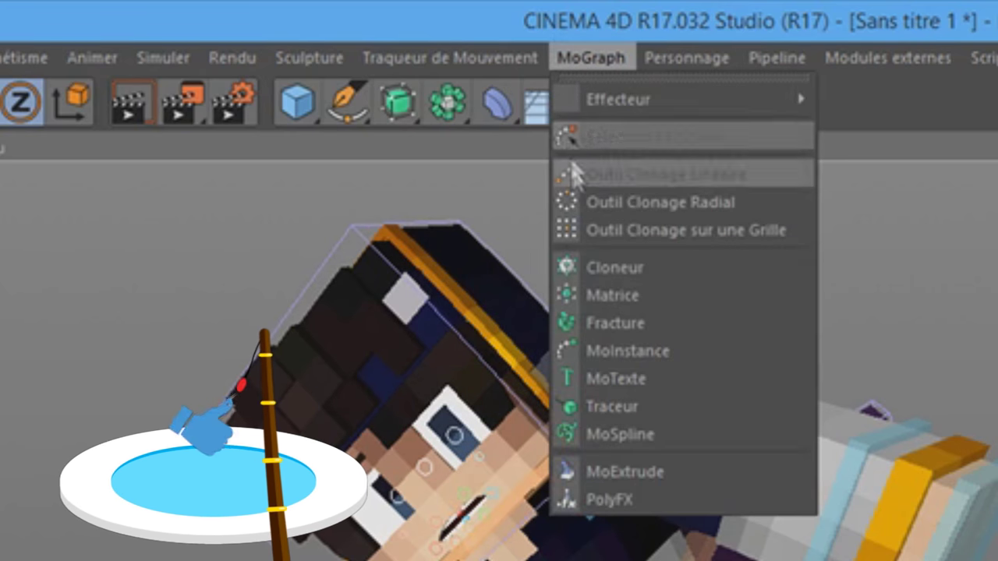
pyautogui.click(597, 369)
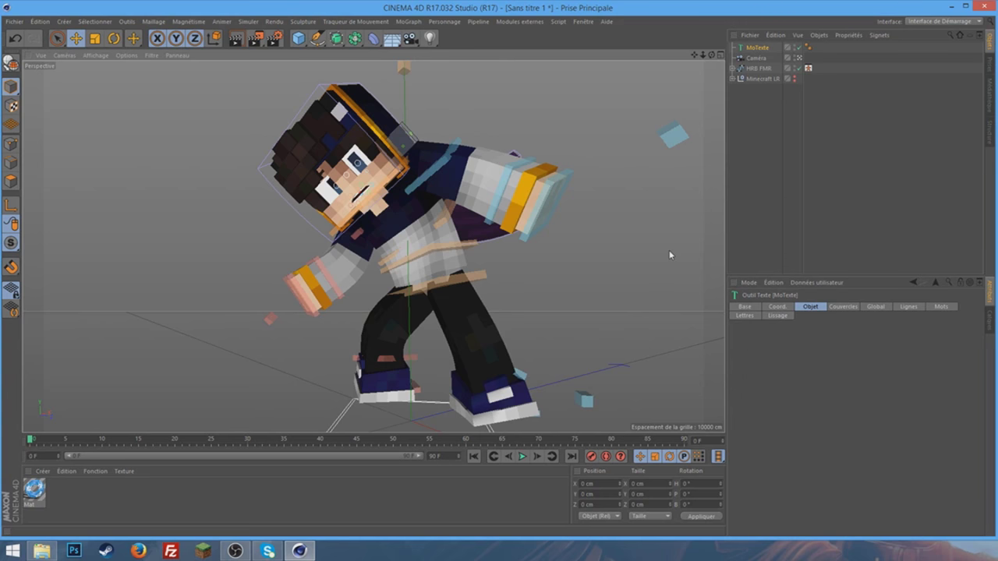
pyautogui.moveTo(544, 285)
pyautogui.mouseDown()
pyautogui.moveTo(247, 327)
pyautogui.moveTo(275, 308)
pyautogui.mouseUp()
# Rotate the MoText about 40.8° H and select its Texte wording for replacement.
pyautogui.click(114, 38)
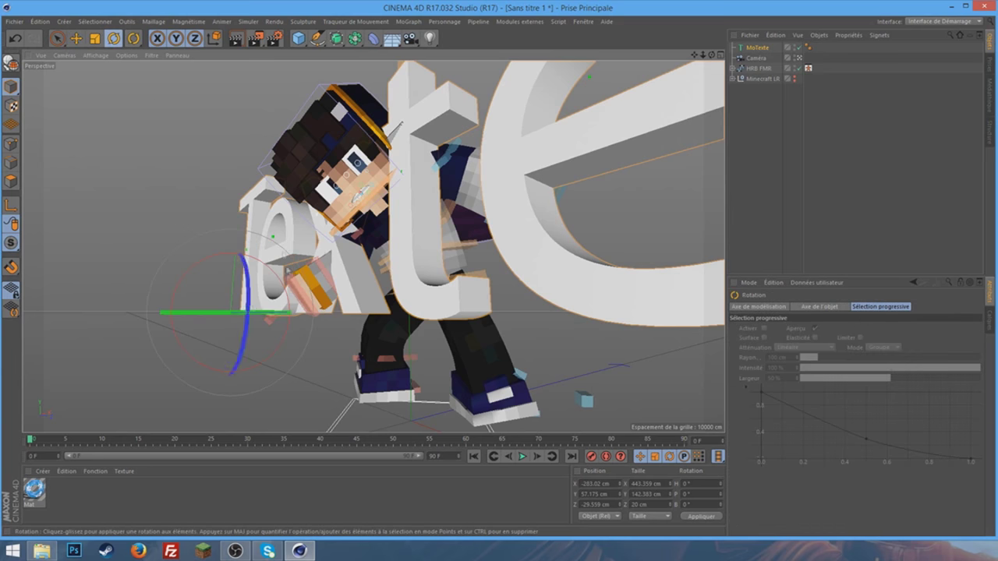
pyautogui.moveTo(238, 367); pyautogui.dragTo(272, 314)
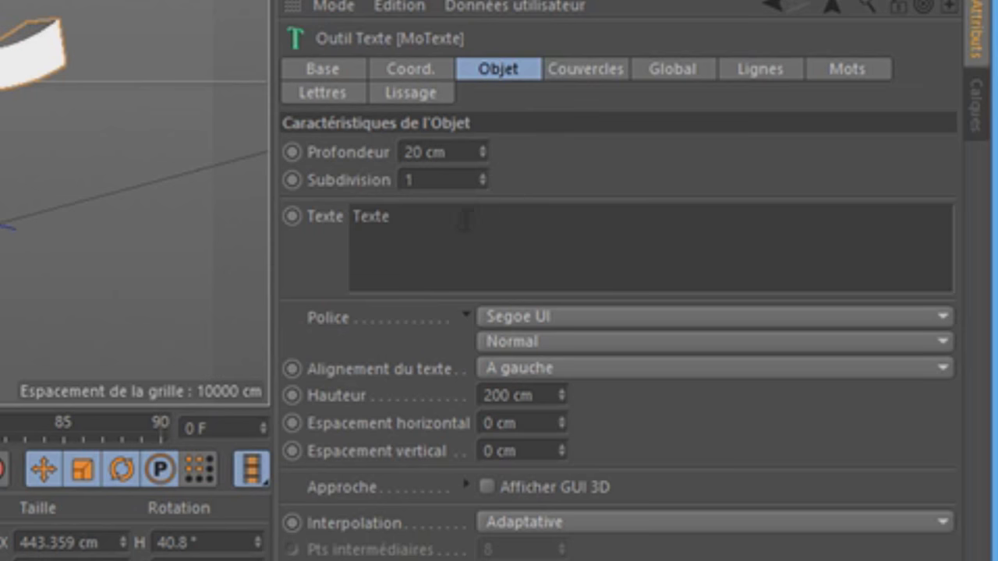
pyautogui.doubleClick(371, 216)
pyautogui.write('TUTORIE')
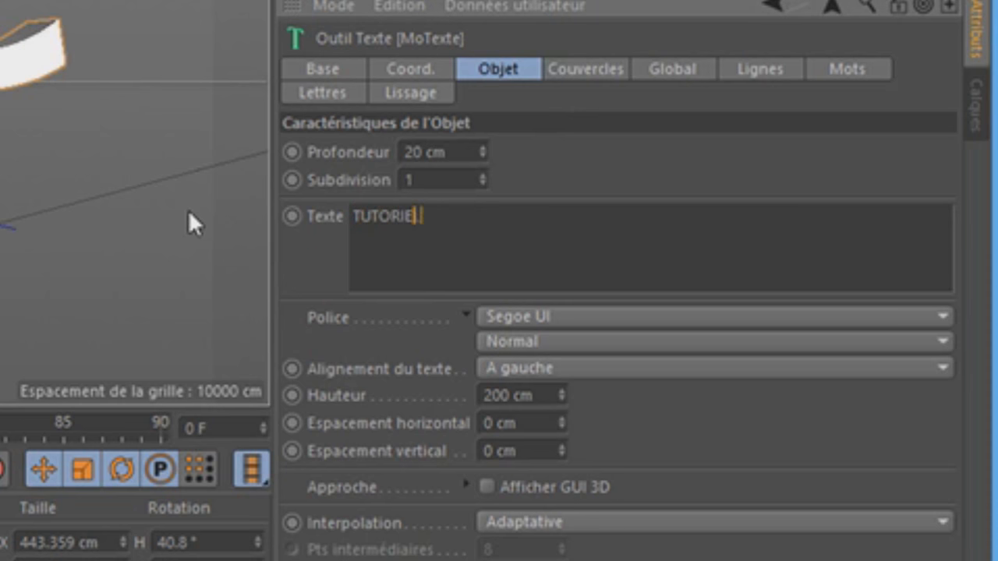
# Complete the text as TUTORIEL, shrink it and move it left toward the camera.
pyautogui.write('L')
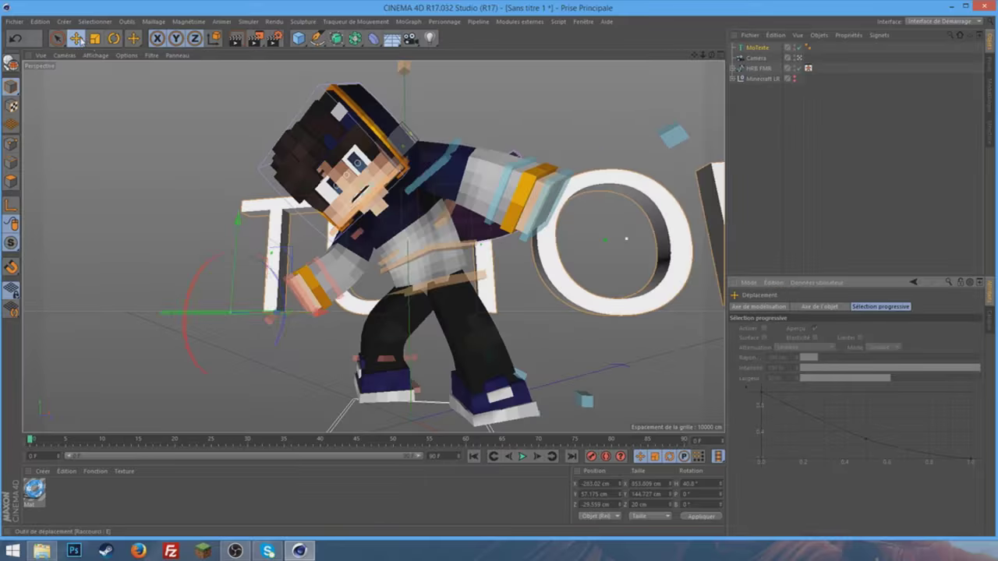
pyautogui.moveTo(468, 234)
pyautogui.mouseDown()
pyautogui.moveTo(307, 228)
pyautogui.moveTo(316, 226)
pyautogui.mouseUp()
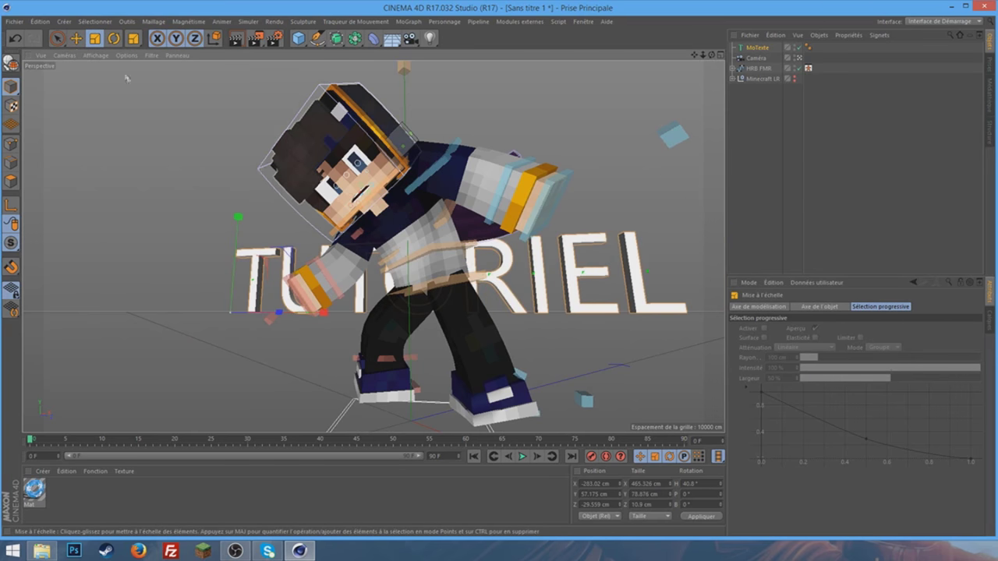
pyautogui.click(75, 38)
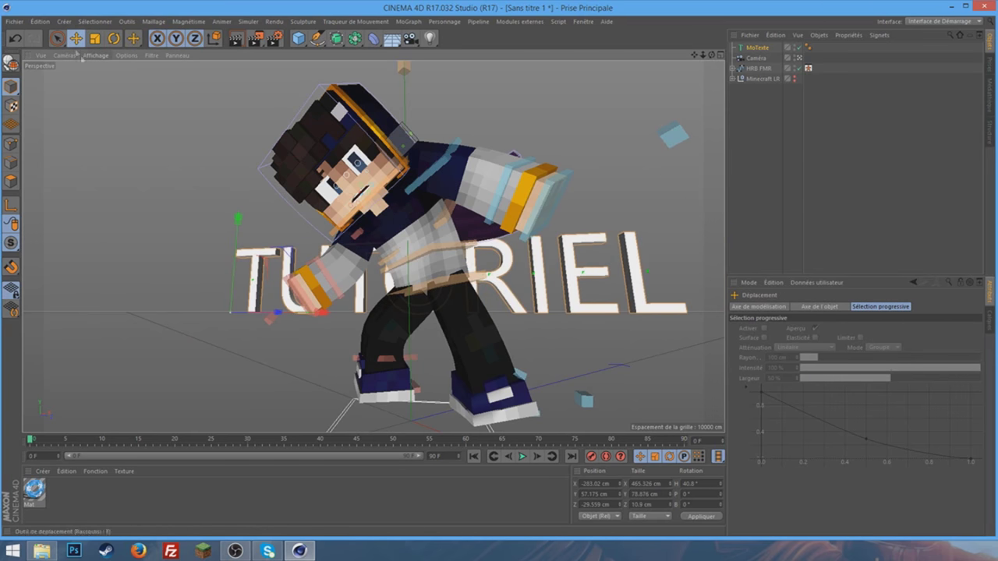
pyautogui.click(273, 313)
pyautogui.click(657, 262)
pyautogui.moveTo(281, 313); pyautogui.dragTo(190, 383)
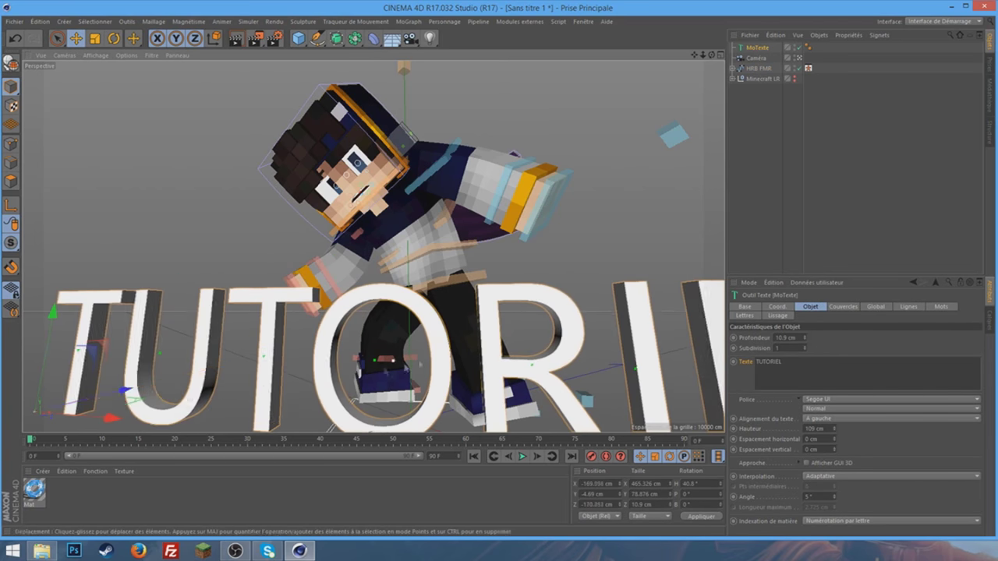
pyautogui.moveTo(189, 383)
pyautogui.mouseDown()
pyautogui.moveTo(435, 153)
pyautogui.moveTo(125, 39)
pyautogui.mouseUp()
# Scale TUTORIEL up to about 67 cm tall and nudge it in front of the character.
pyautogui.press('t')
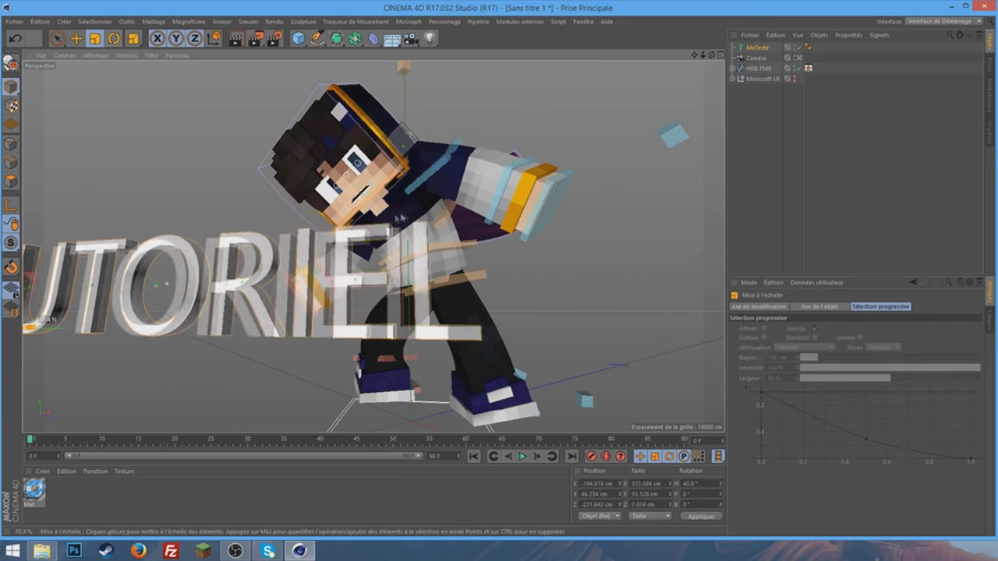
pyautogui.moveTo(123, 80); pyautogui.dragTo(369, 290)
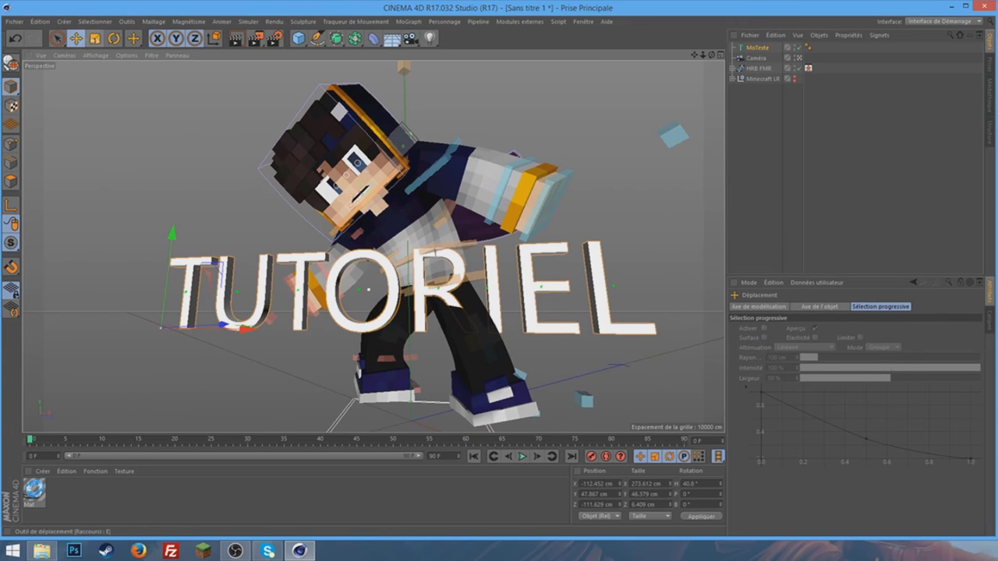
pyautogui.click(94, 39)
pyautogui.moveTo(437, 180); pyautogui.dragTo(525, 175)
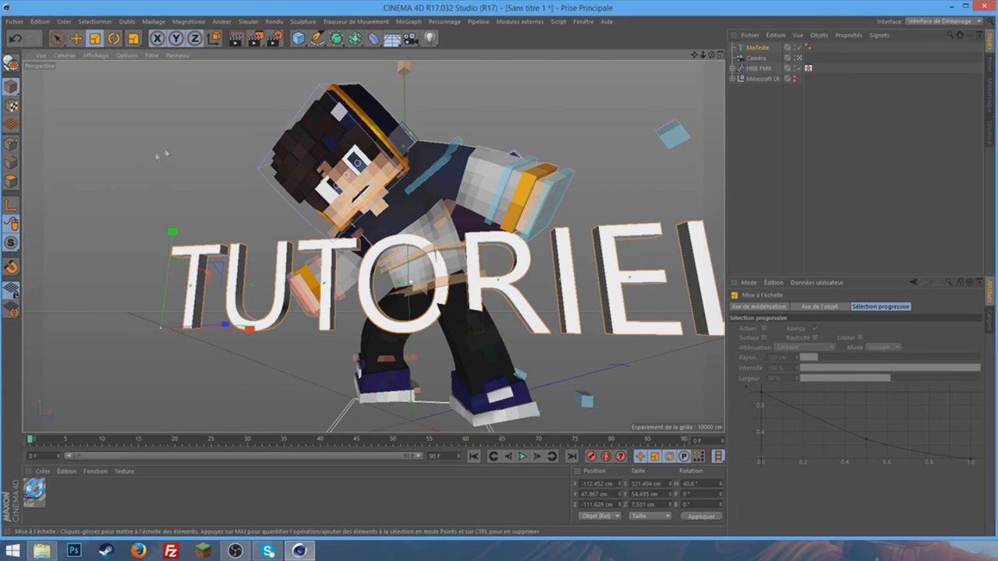
pyautogui.moveTo(525, 175); pyautogui.dragTo(394, 209)
pyautogui.click(75, 39)
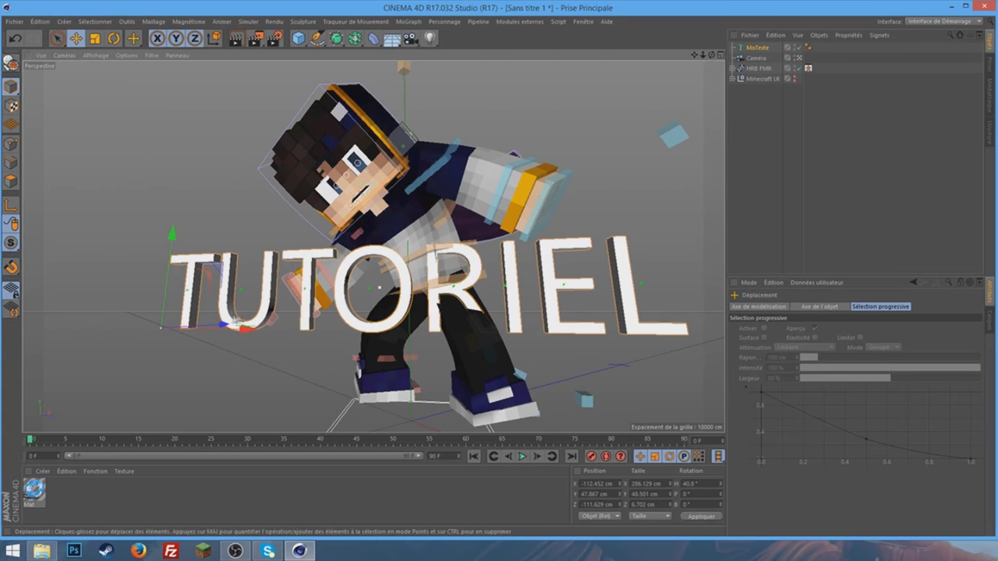
pyautogui.moveTo(223, 326); pyautogui.dragTo(218, 315)
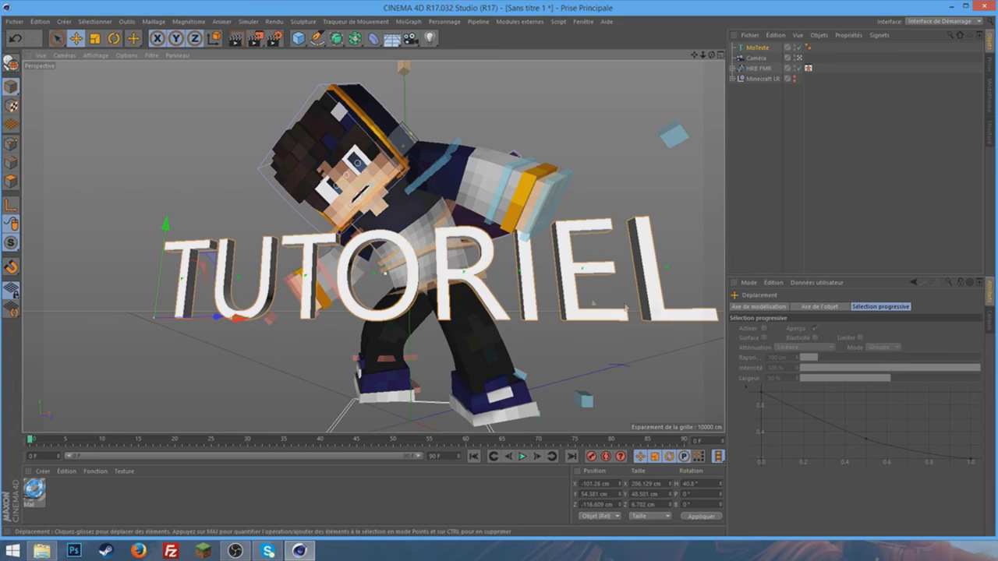
pyautogui.click(755, 50)
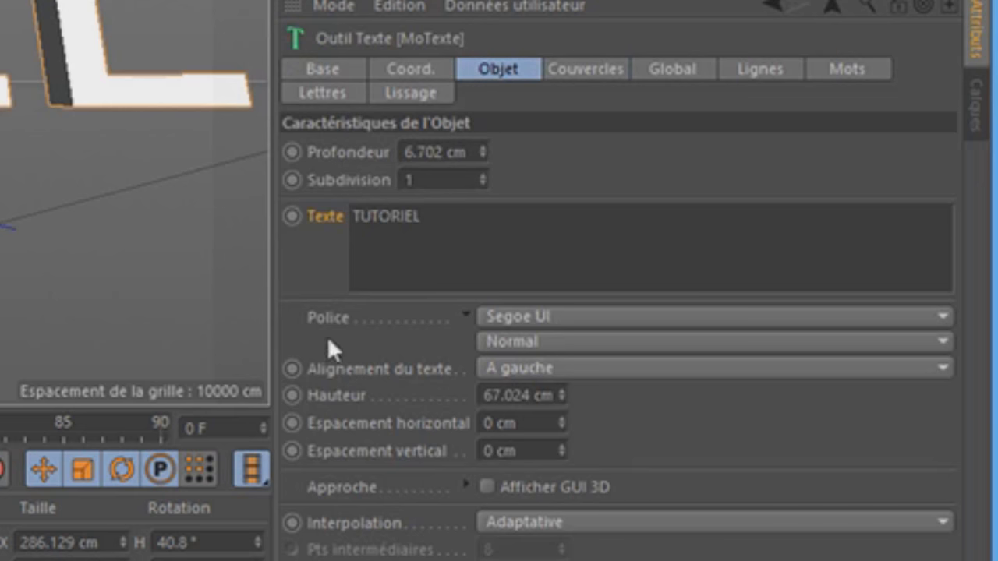
# Pick the Minecraft font from the Police list for the TUTORIEL MoTexte.
pyautogui.click(506, 315)
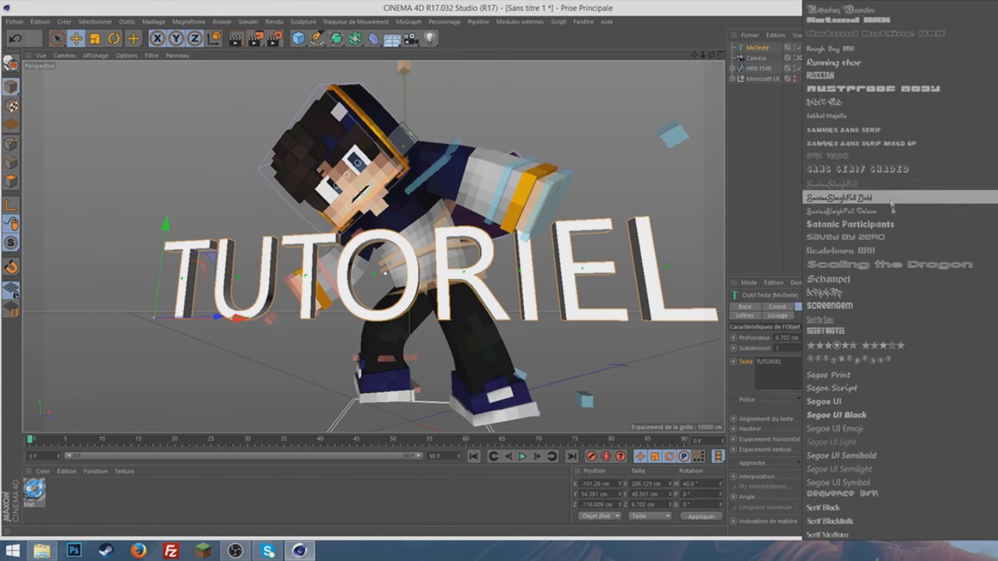
pyautogui.scroll(-5, 889, 366)
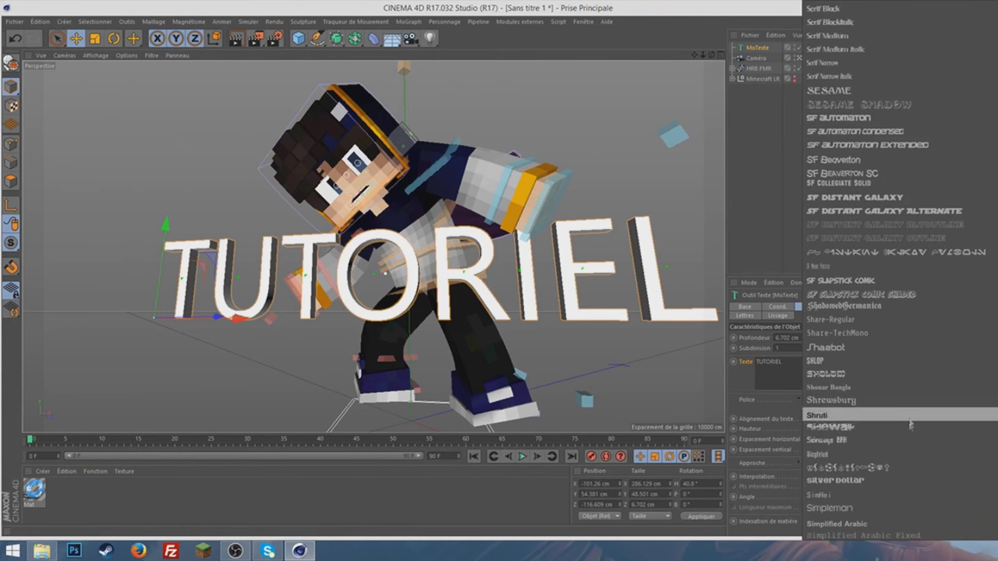
pyautogui.scroll(-3, 834, 351)
pyautogui.scroll(5, 834, 352)
pyautogui.scroll(5, 842, 353)
pyautogui.scroll(5, 857, 355)
pyautogui.scroll(5, 872, 356)
pyautogui.scroll(5, 873, 355)
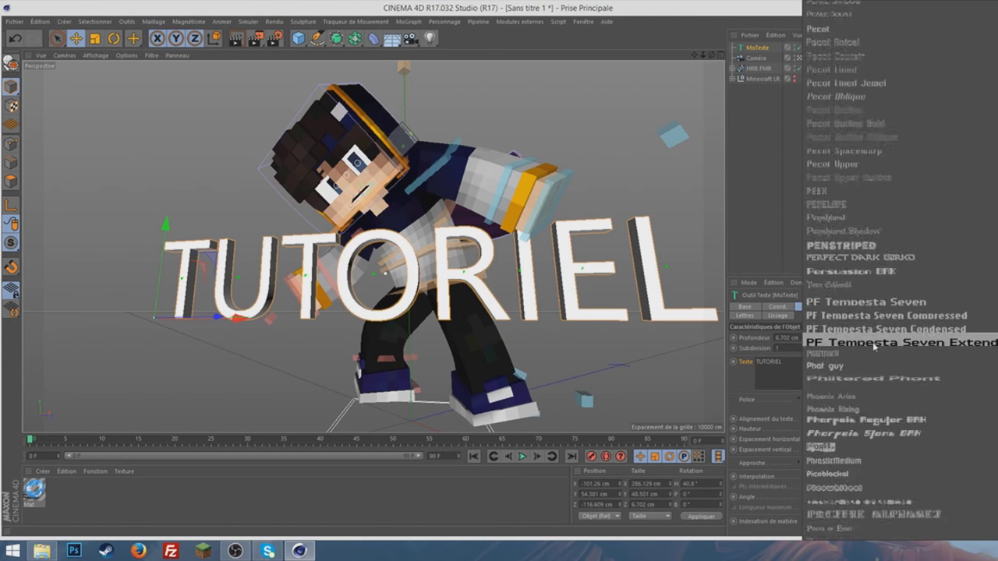
pyautogui.scroll(5, 876, 354)
pyautogui.scroll(5, 880, 351)
pyautogui.scroll(5, 883, 349)
pyautogui.scroll(-10, 882, 341)
pyautogui.scroll(2, 881, 332)
pyautogui.scroll(15, 879, 316)
pyautogui.scroll(5, 873, 306)
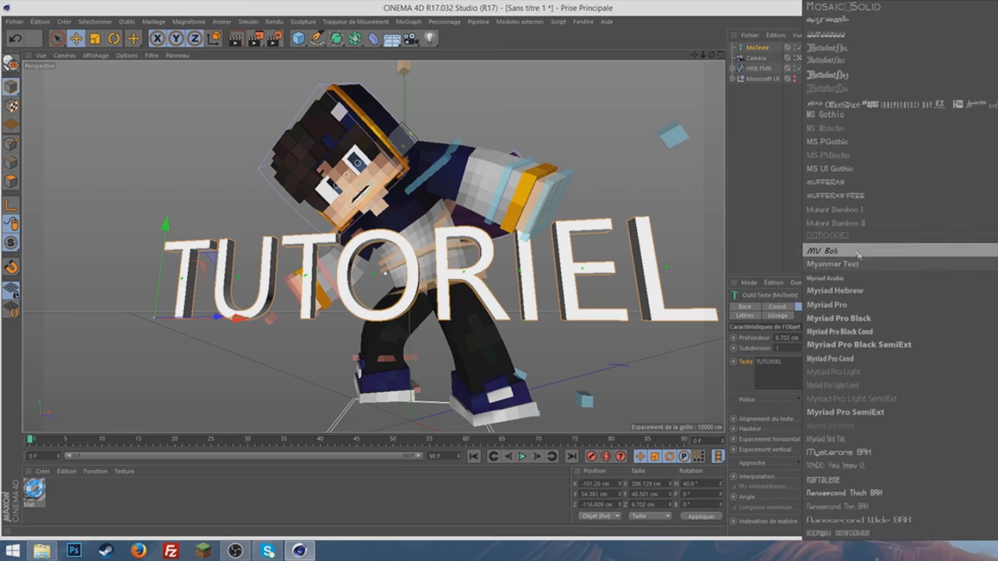
pyautogui.scroll(5, 851, 296)
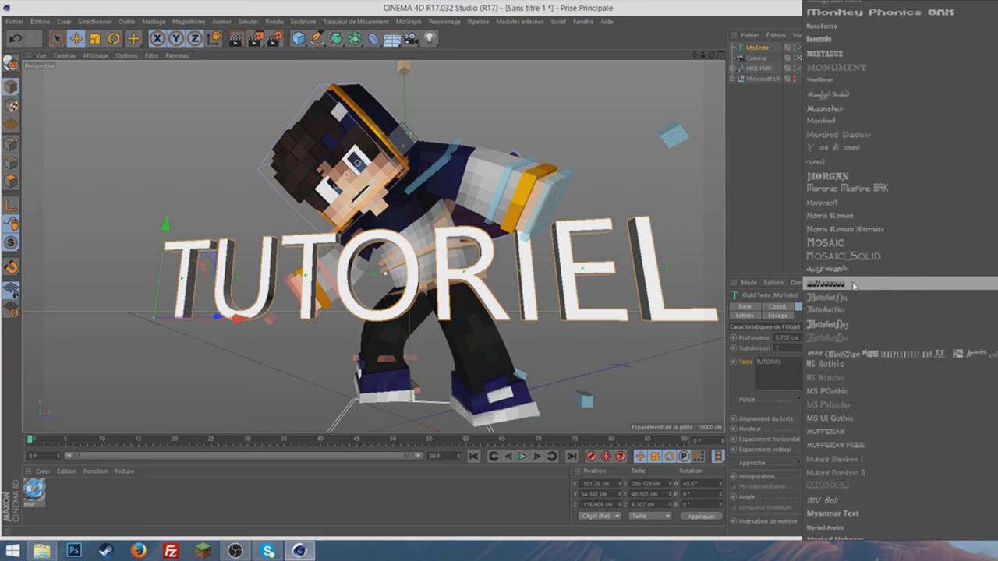
pyautogui.scroll(3, 868, 409)
pyautogui.scroll(5, 853, 327)
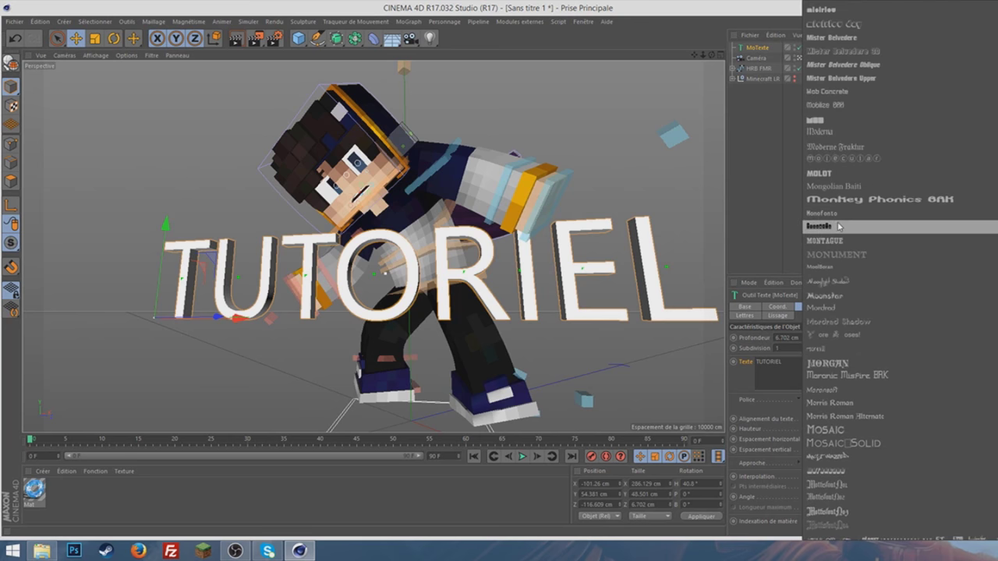
pyautogui.scroll(4, 840, 230)
pyautogui.scroll(2, 842, 234)
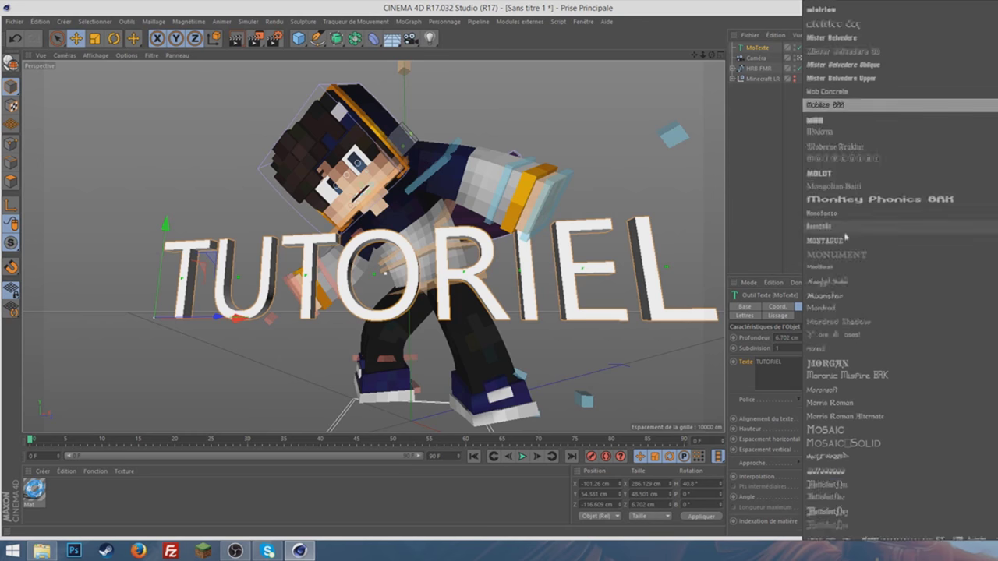
pyautogui.scroll(2, 845, 242)
pyautogui.scroll(3, 846, 237)
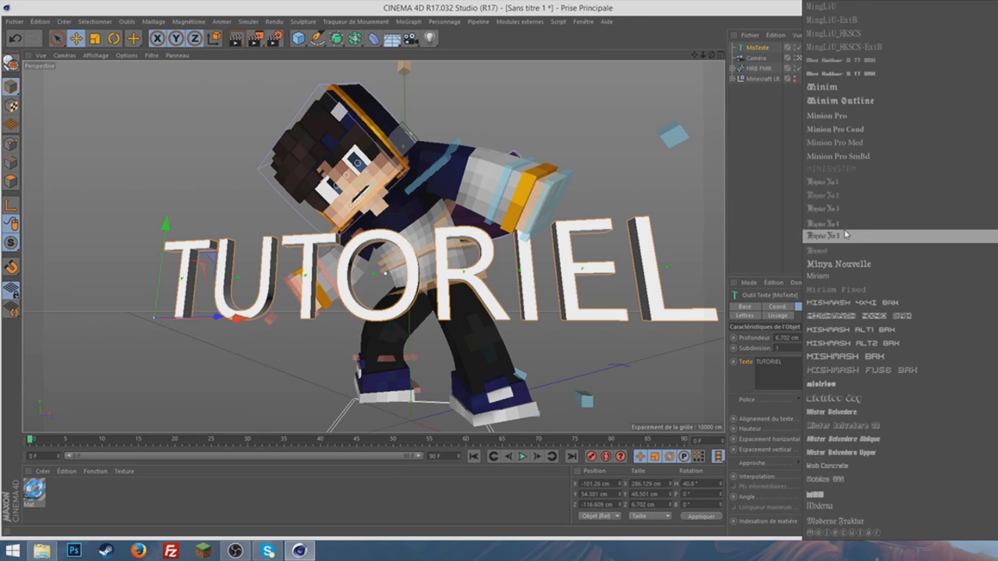
pyautogui.scroll(1, 847, 235)
pyautogui.scroll(2, 847, 234)
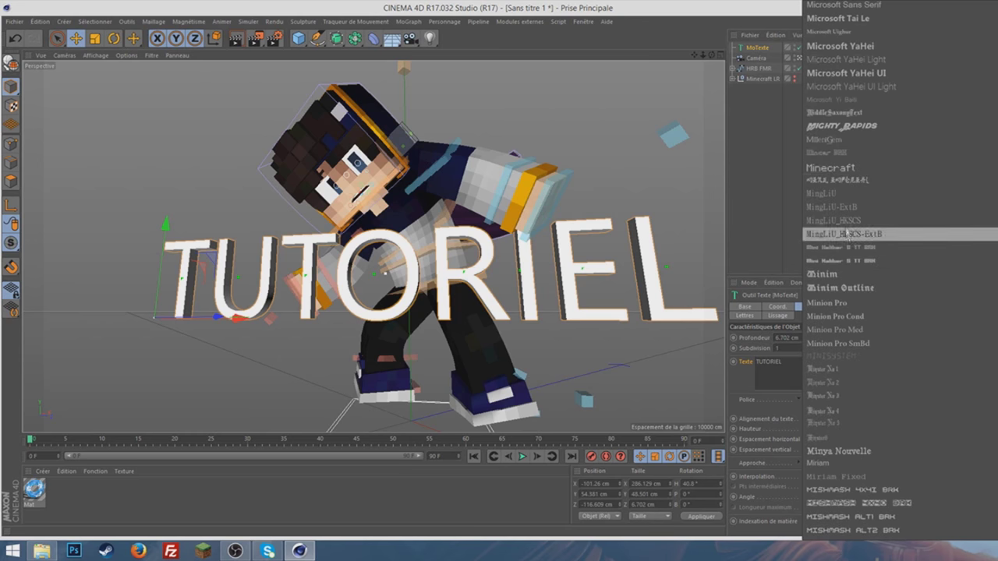
pyautogui.click(830, 161)
# Tilt the TUTORIEL title to about 40.57° H, 1.407° P, -3.002° B and lower it slightly.
pyautogui.press('t')
pyautogui.moveTo(599, 243)
pyautogui.mouseDown()
pyautogui.moveTo(517, 177)
pyautogui.moveTo(460, 234)
pyautogui.mouseUp()
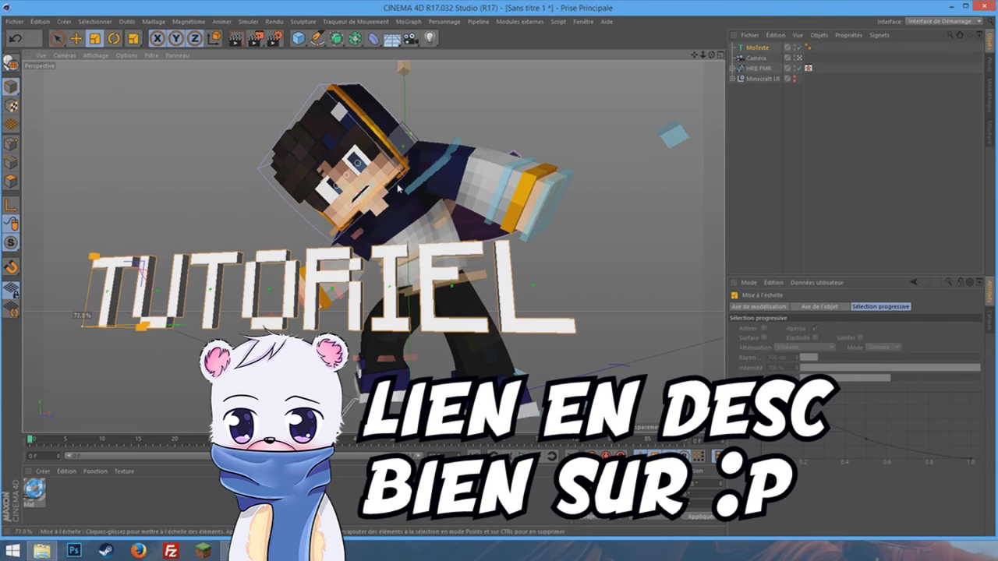
pyautogui.hotkey('ctrl', 'z')
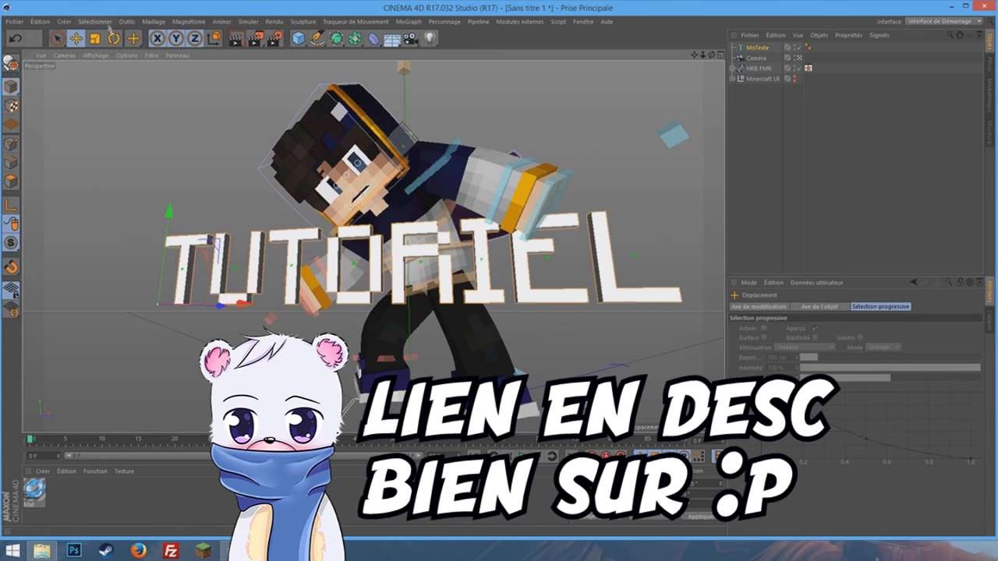
pyautogui.press('r')
pyautogui.moveTo(185, 325); pyautogui.dragTo(172, 325)
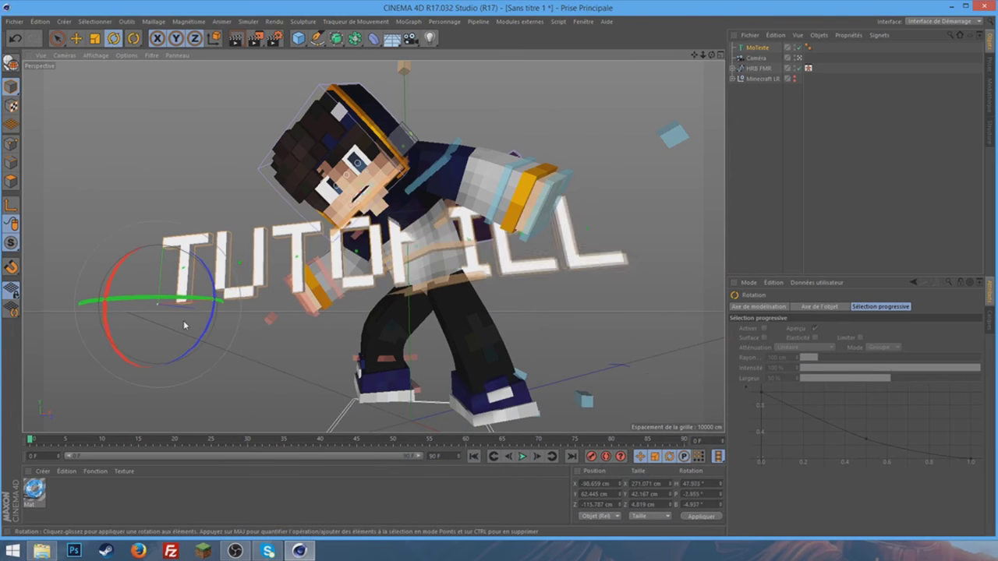
pyautogui.moveTo(97, 331); pyautogui.dragTo(68, 337)
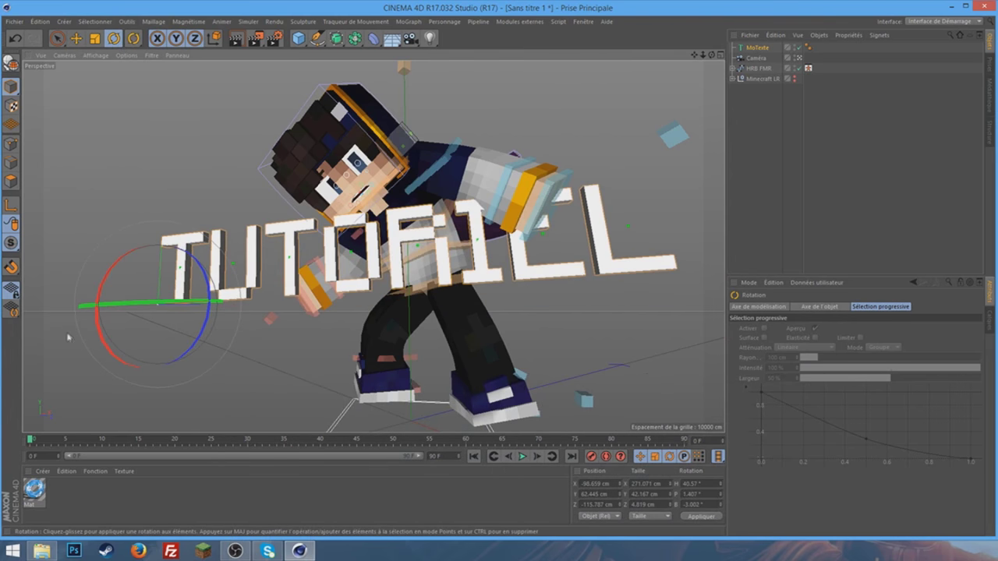
pyautogui.click(75, 38)
pyautogui.moveTo(406, 257); pyautogui.dragTo(402, 279)
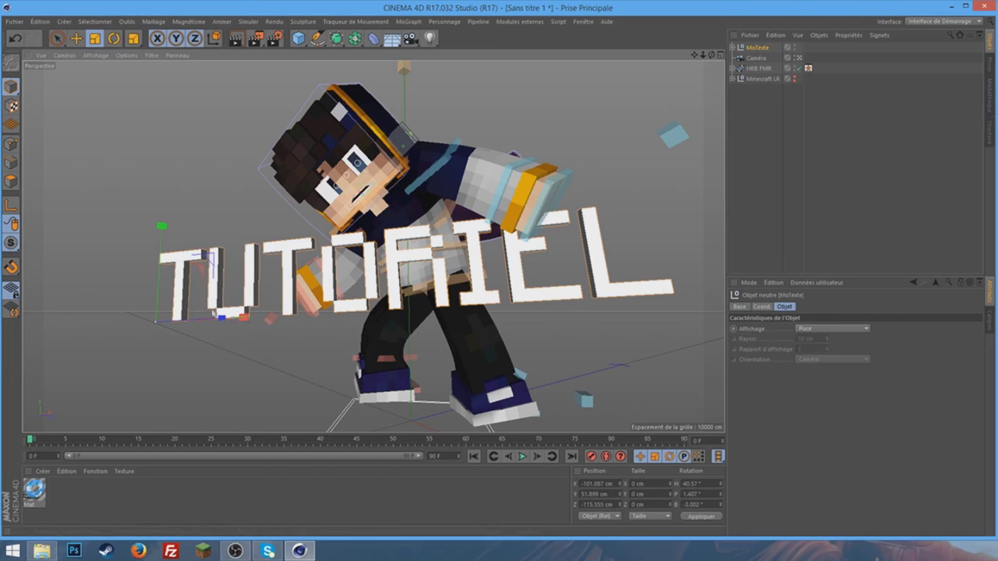
# Scale the whole MoTexte to make the TUTORIEL letters deeper.
pyautogui.press('e')
pyautogui.moveTo(628, 258); pyautogui.dragTo(705, 214)
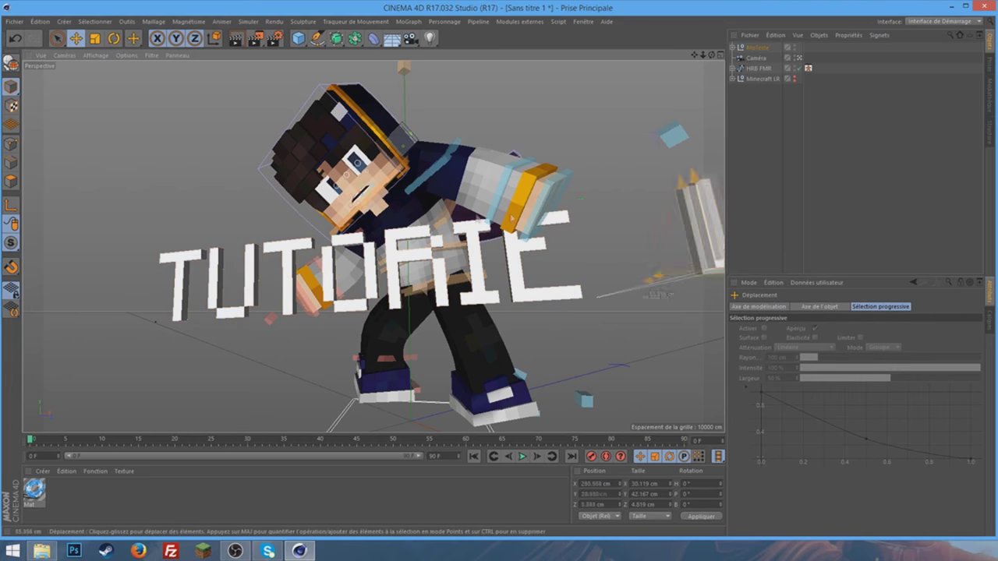
pyautogui.hotkey('ctrl', 'z')
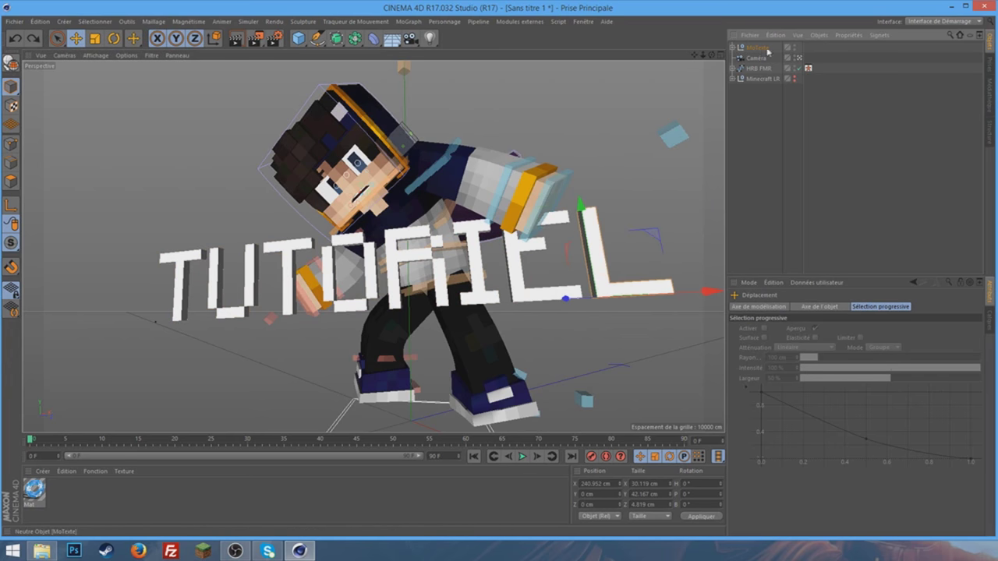
pyautogui.click(760, 48)
pyautogui.press('t')
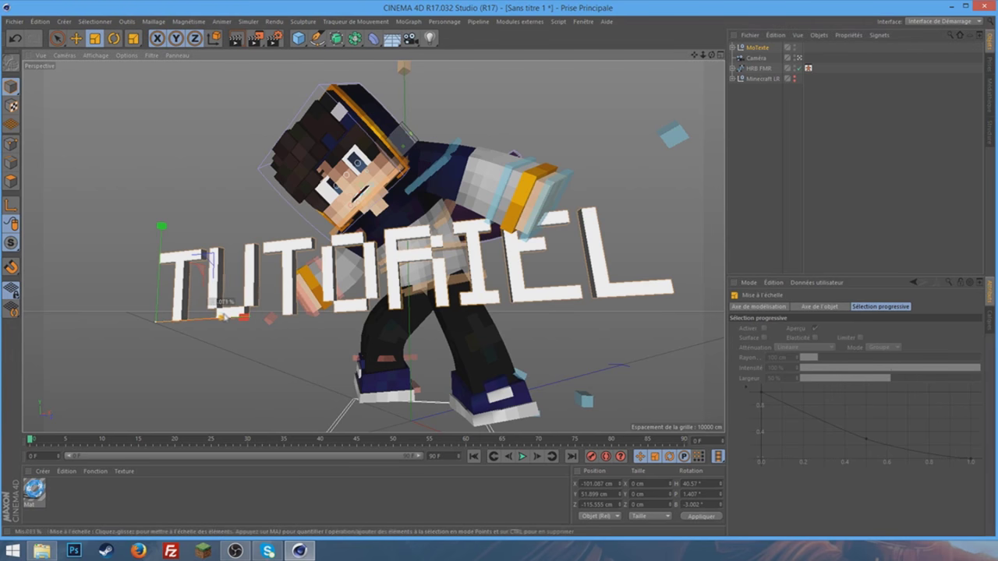
pyautogui.moveTo(259, 319); pyautogui.dragTo(343, 320)
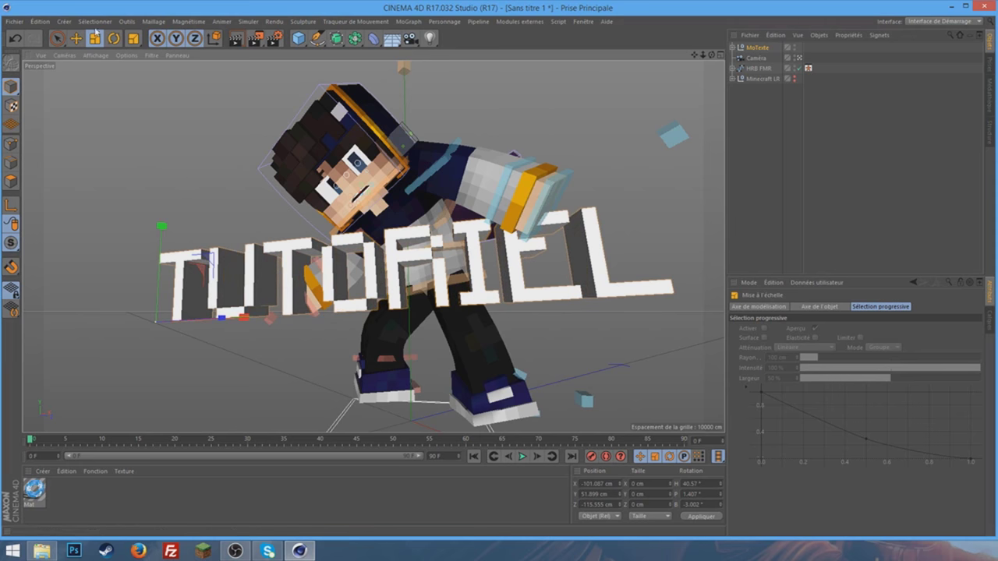
pyautogui.moveTo(235, 327); pyautogui.dragTo(229, 322)
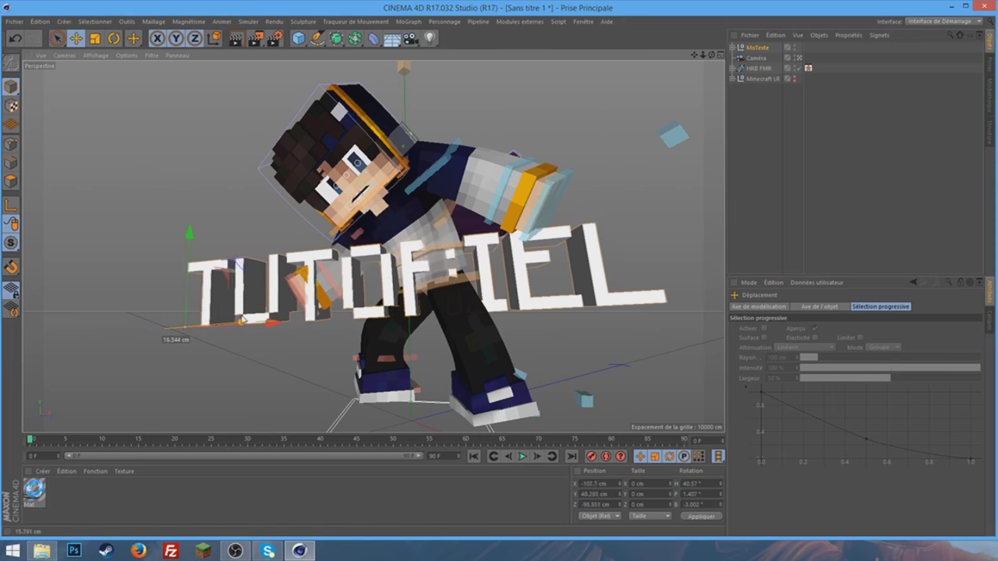
pyautogui.hotkey('ctrl', 'z')
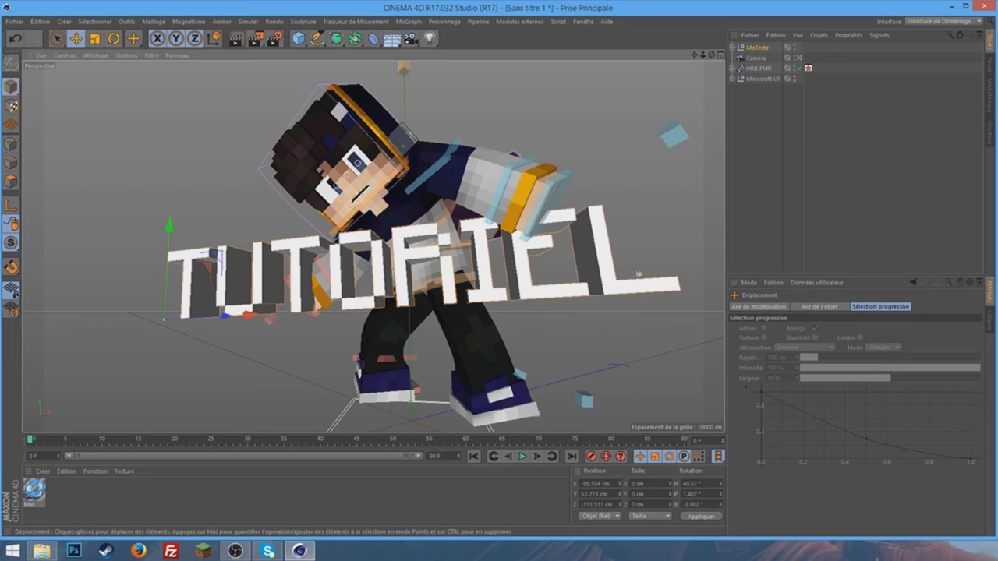
# Tilt the L letter of TUTORIEL at an angle.
pyautogui.press('r')
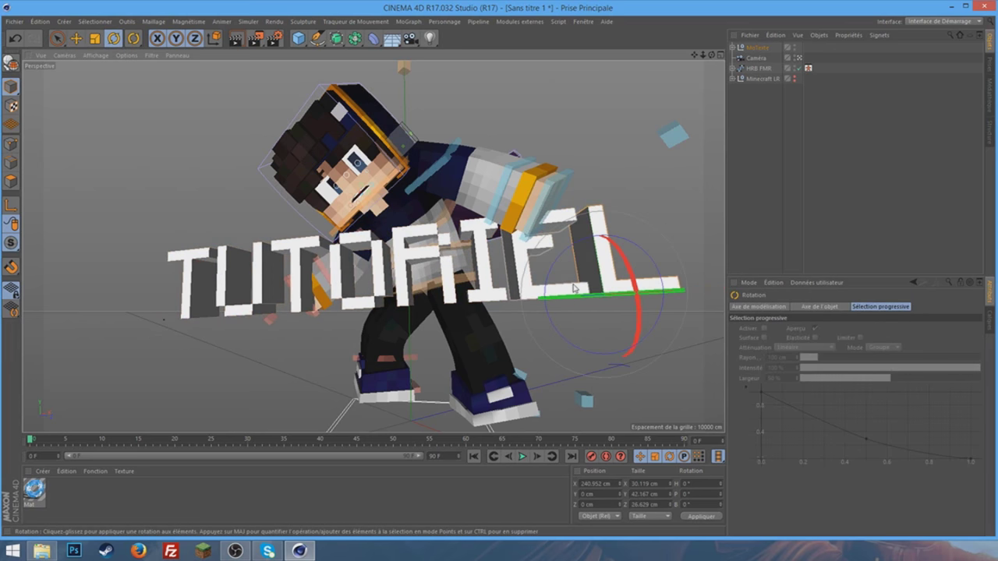
pyautogui.moveTo(619, 331)
pyautogui.mouseDown()
pyautogui.moveTo(585, 328)
pyautogui.moveTo(668, 328)
pyautogui.mouseUp()
pyautogui.hotkey('ctrl', 'z')
pyautogui.moveTo(535, 296)
pyautogui.mouseDown()
pyautogui.moveTo(534, 333)
pyautogui.moveTo(491, 281)
pyautogui.moveTo(480, 240)
pyautogui.mouseUp()
pyautogui.click(503, 325)
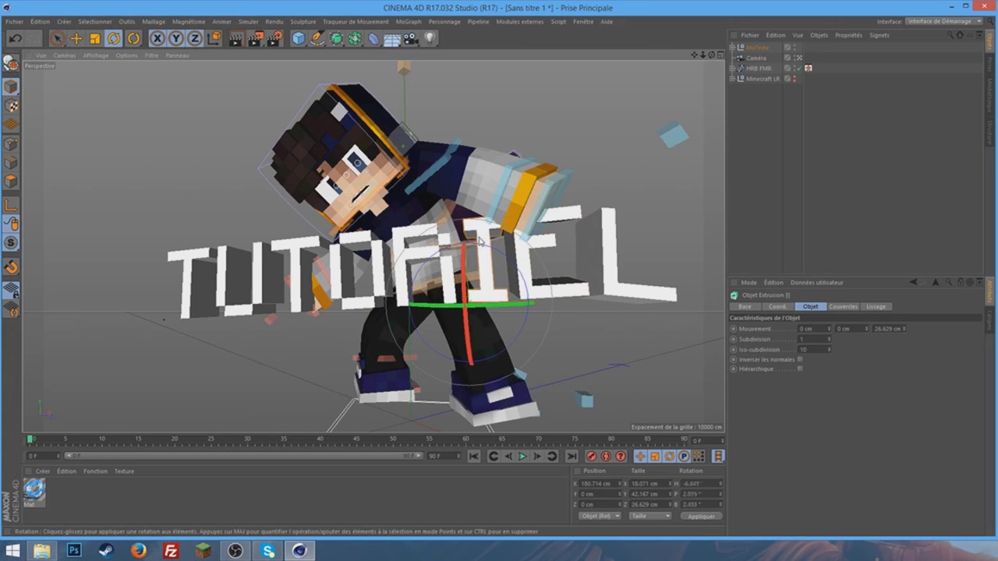
# Raise and slightly tilt one of the middle letters.
pyautogui.press('e')
pyautogui.click(410, 312)
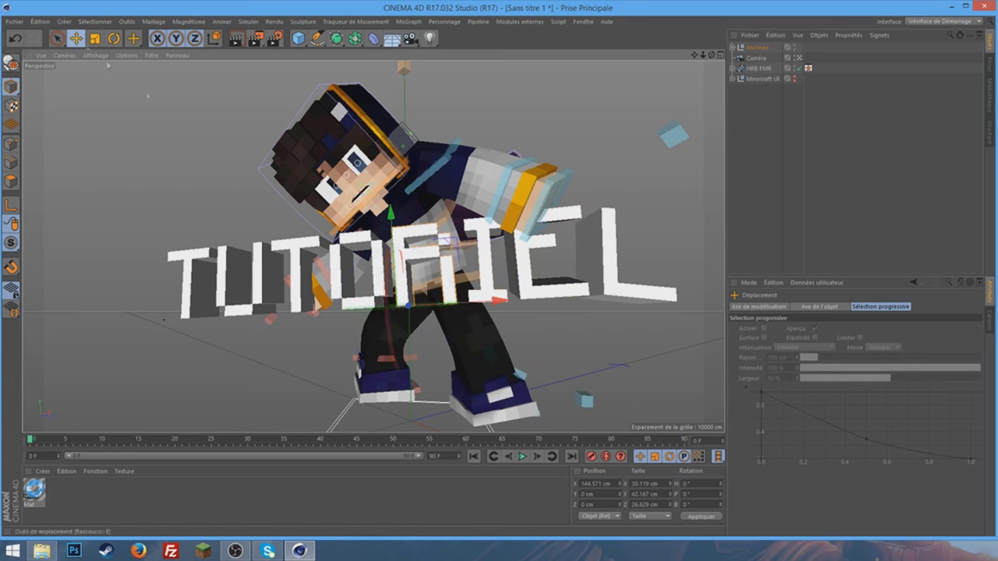
pyautogui.moveTo(410, 319)
pyautogui.mouseDown()
pyautogui.moveTo(408, 302)
pyautogui.moveTo(433, 322)
pyautogui.mouseUp()
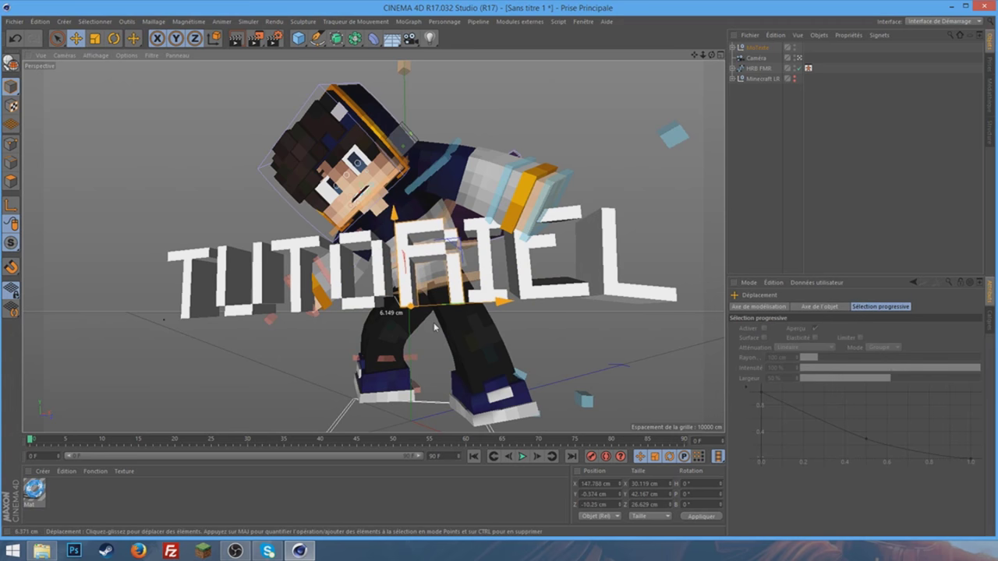
pyautogui.click(114, 38)
pyautogui.moveTo(409, 300); pyautogui.dragTo(425, 298)
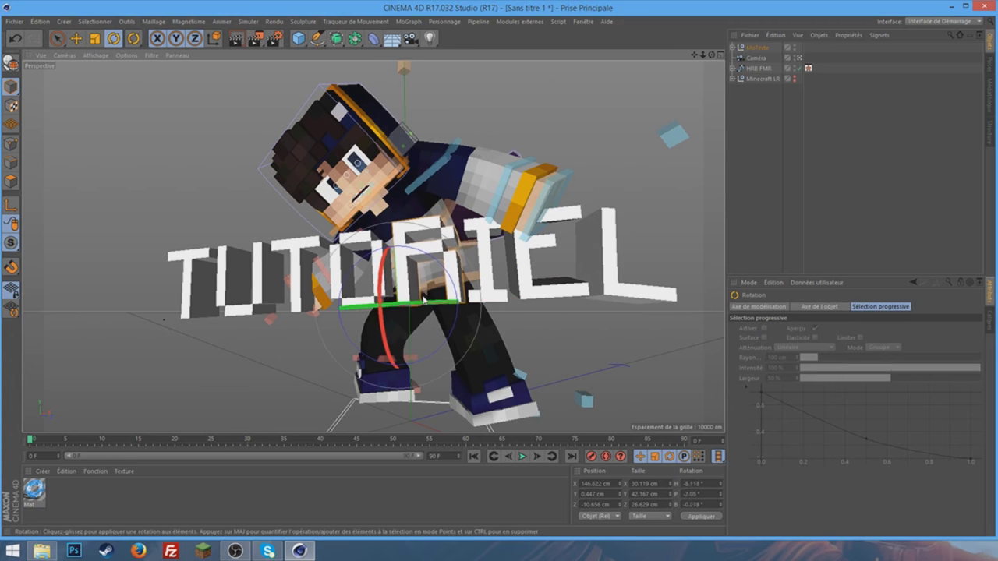
pyautogui.click(362, 287)
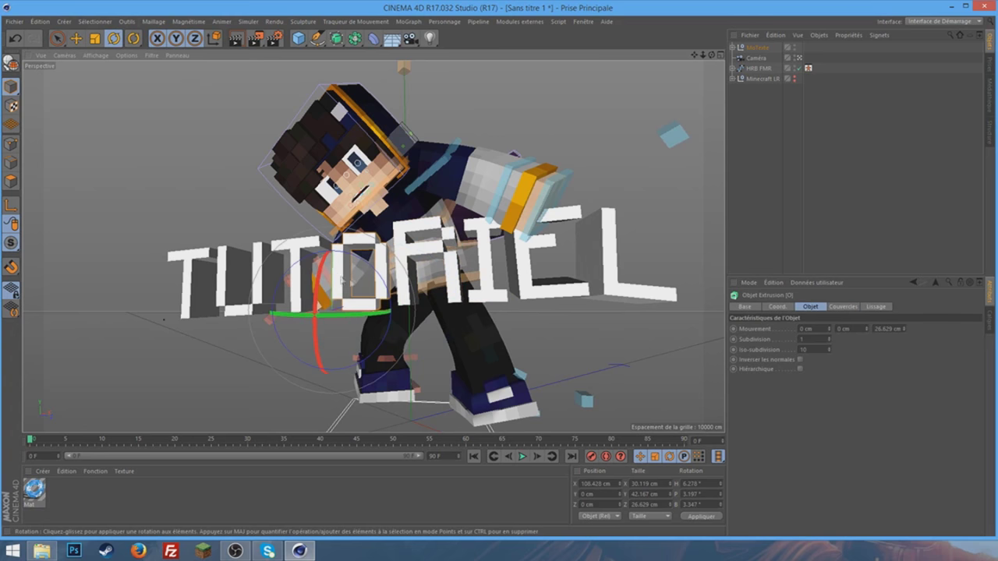
pyautogui.click(303, 299)
# Shift and tilt the U letter, then slide the first T sideways.
pyautogui.click(75, 38)
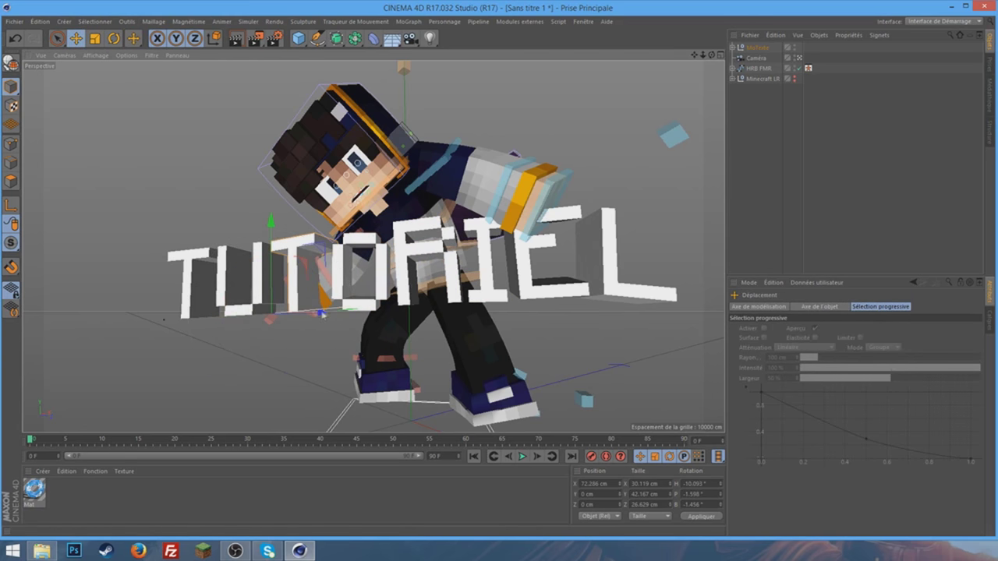
pyautogui.click(242, 284)
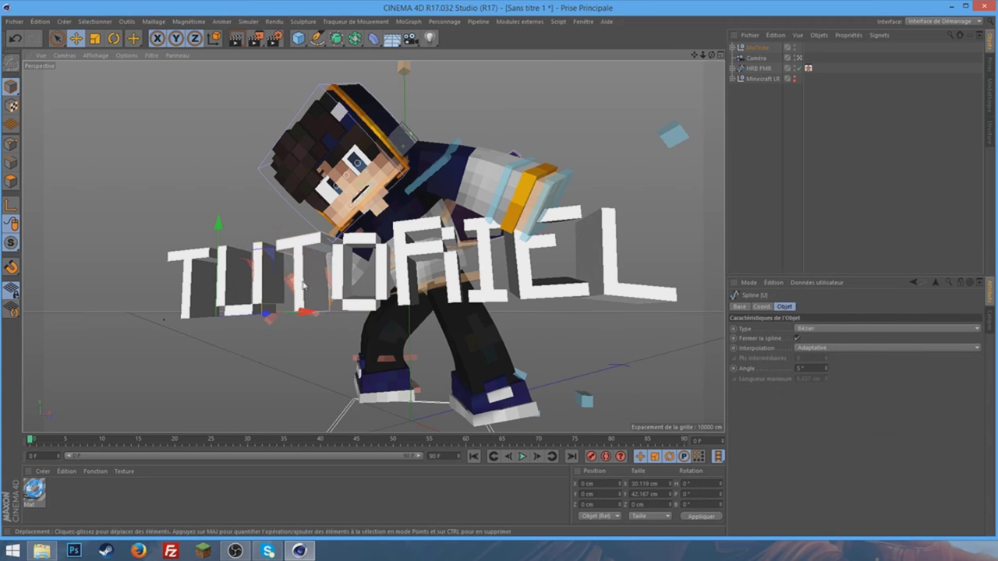
pyautogui.moveTo(297, 314); pyautogui.dragTo(305, 315)
pyautogui.press('r')
pyautogui.moveTo(244, 290)
pyautogui.mouseDown()
pyautogui.moveTo(232, 282)
pyautogui.moveTo(261, 297)
pyautogui.mouseUp()
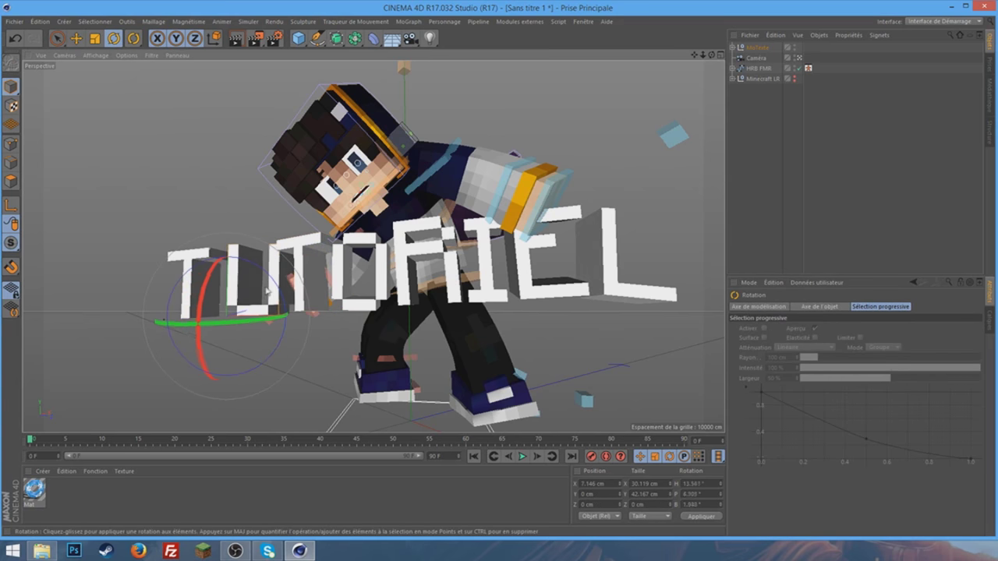
pyautogui.click(201, 299)
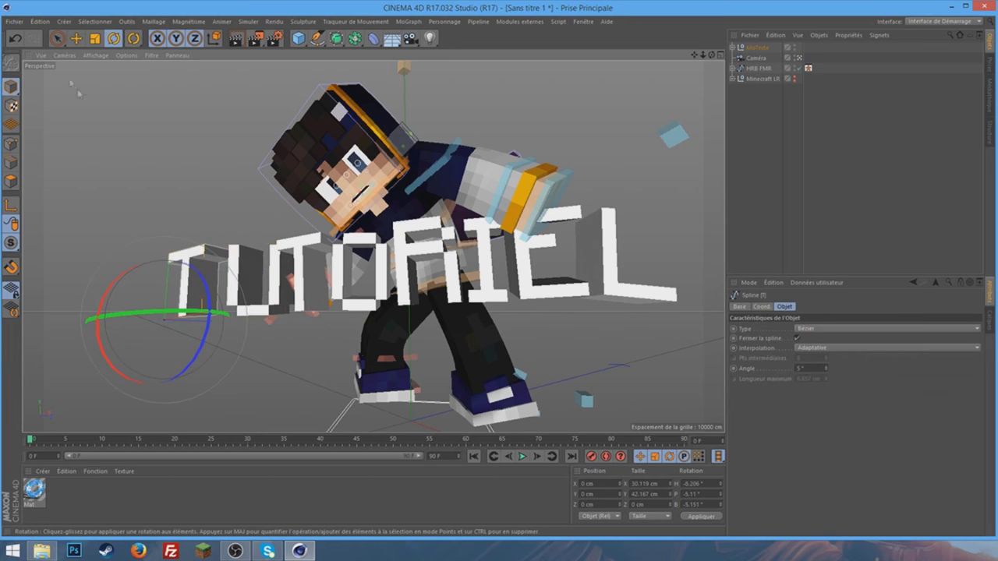
pyautogui.press('e')
pyautogui.moveTo(222, 323); pyautogui.dragTo(269, 347)
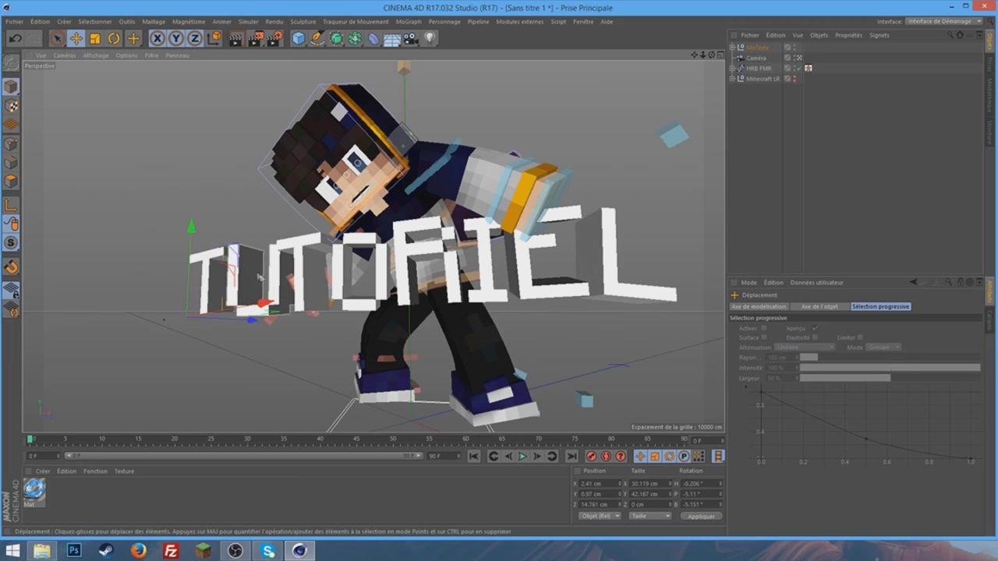
pyautogui.click(278, 291)
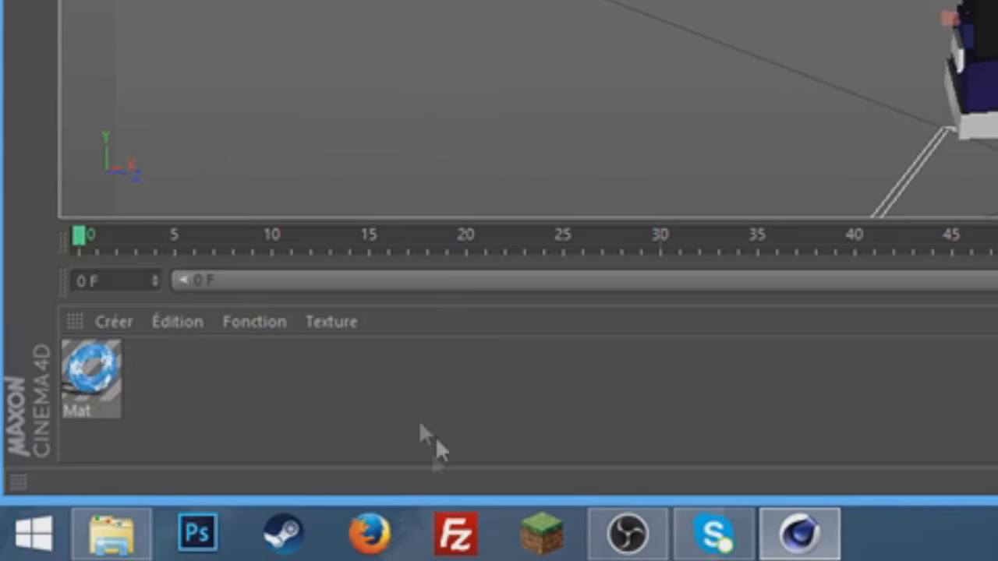
# Create a new material Mat.1 and colour it red.
pyautogui.doubleClick(346, 404)
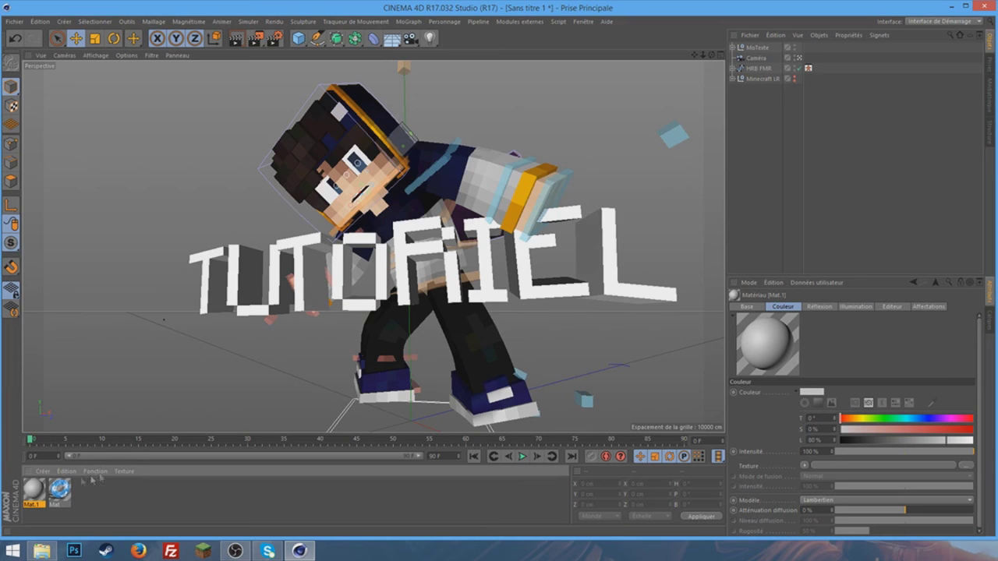
pyautogui.moveTo(866, 428); pyautogui.dragTo(961, 431)
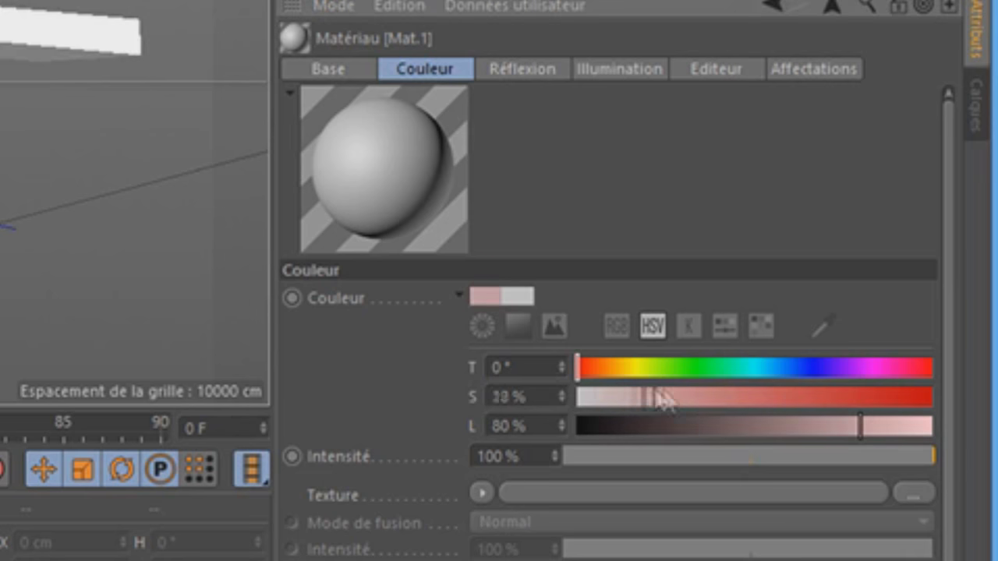
pyautogui.moveTo(895, 411)
pyautogui.mouseDown()
pyautogui.moveTo(837, 404)
pyautogui.moveTo(834, 429)
pyautogui.mouseUp()
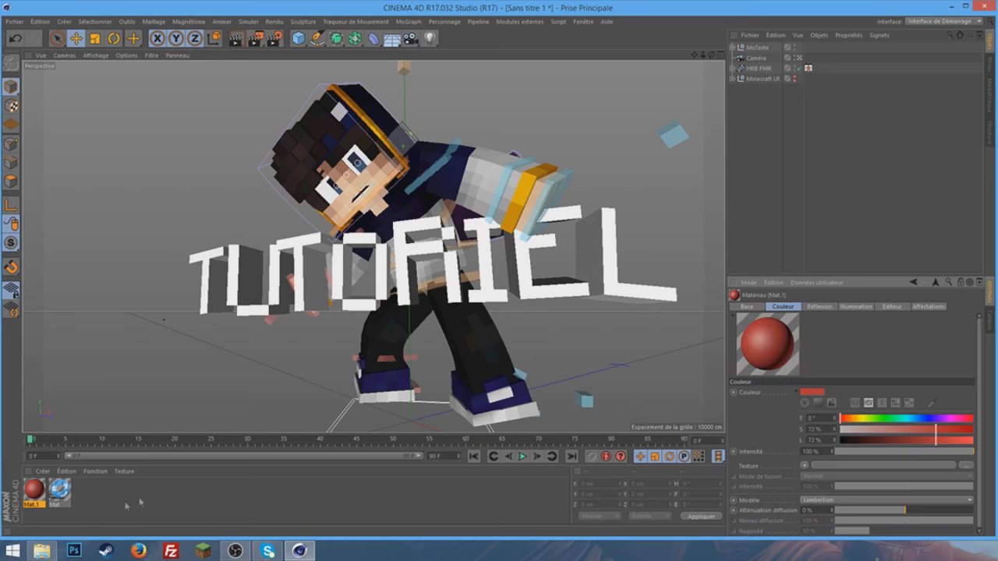
# Apply Mat.1 to the U, O, I and L letters, lightening it to S 72%, L 89%.
pyautogui.moveTo(34, 491); pyautogui.dragTo(104, 403)
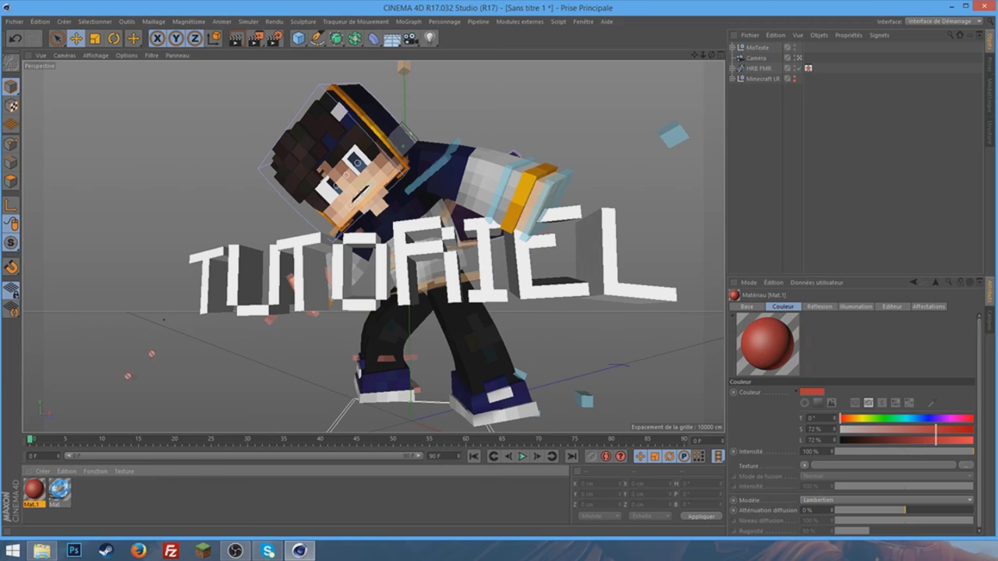
pyautogui.moveTo(253, 289); pyautogui.dragTo(254, 290)
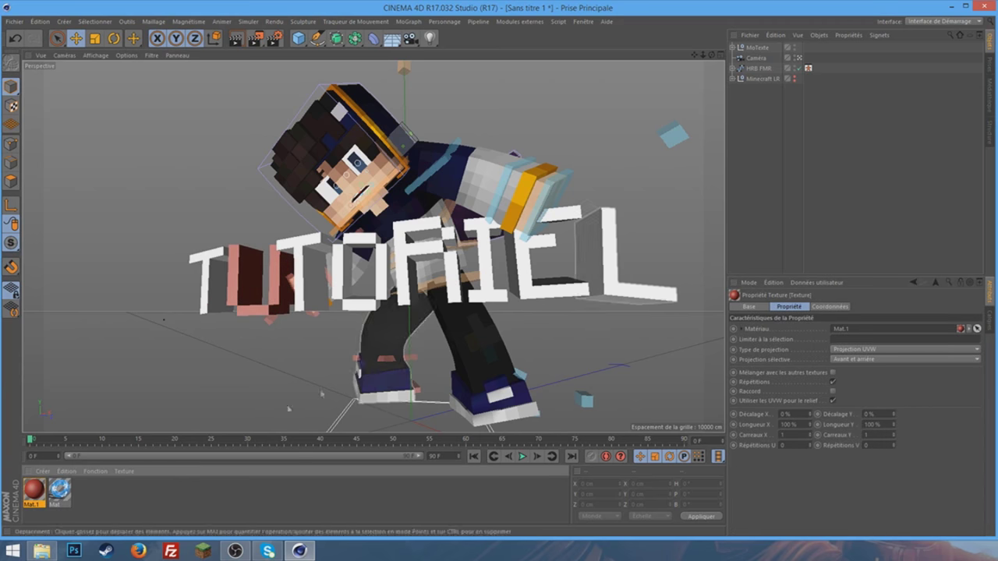
pyautogui.click(35, 493)
pyautogui.click(894, 424)
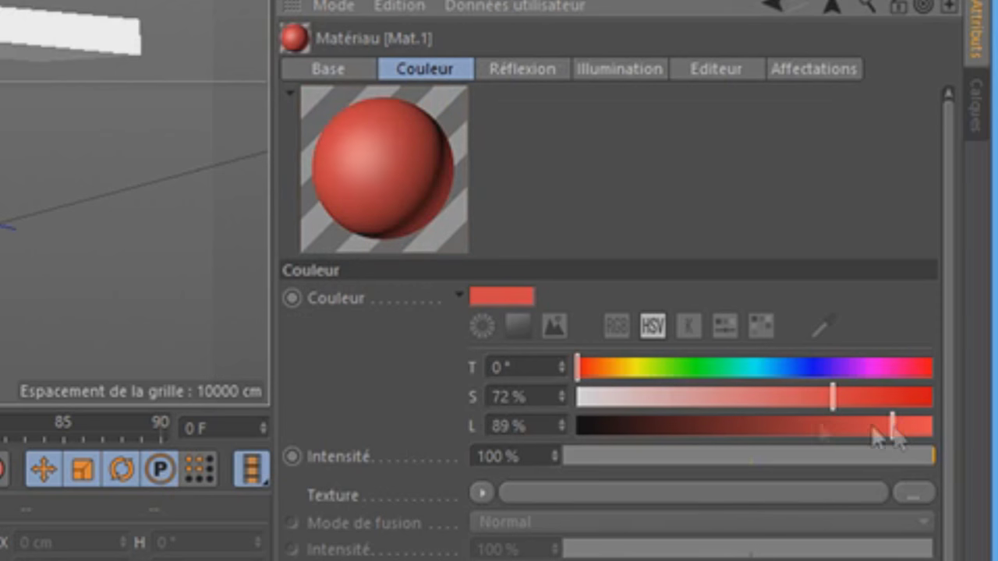
pyautogui.moveTo(363, 279); pyautogui.dragTo(364, 281)
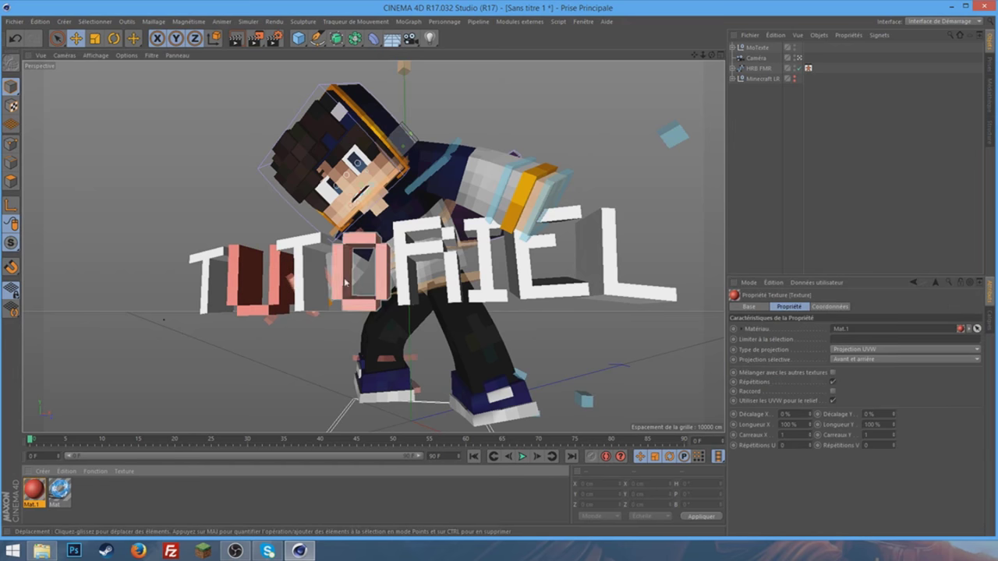
pyautogui.moveTo(497, 295); pyautogui.dragTo(496, 296)
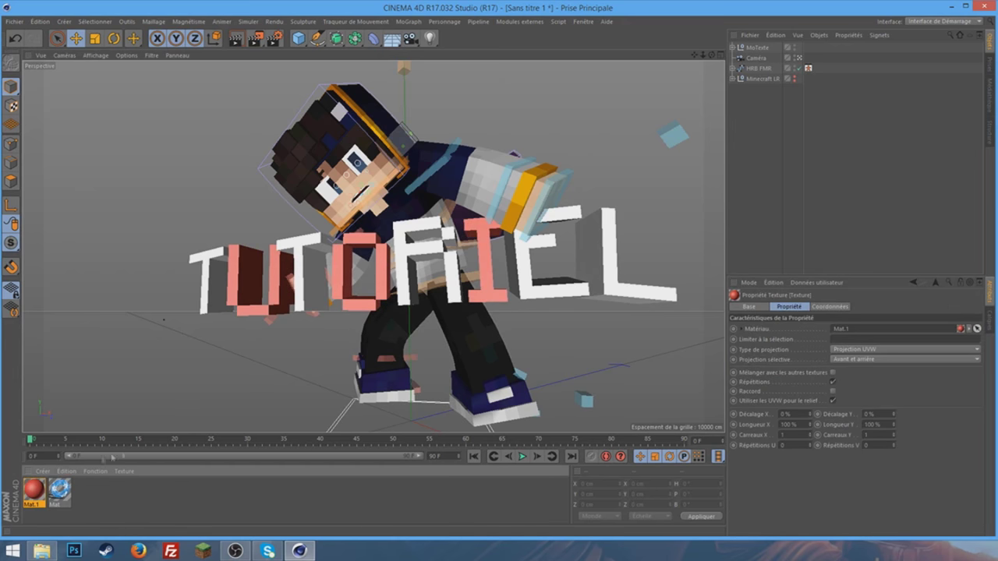
pyautogui.moveTo(608, 289); pyautogui.dragTo(608, 290)
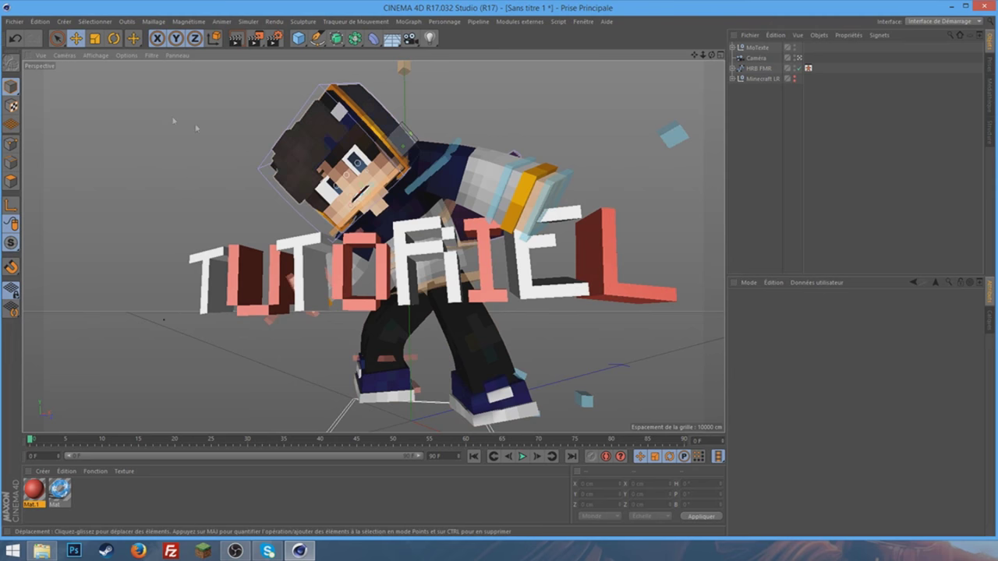
# Open infiniteironsword.lib4d from the Armes folder into the scene.
pyautogui.click(12, 21)
pyautogui.click(152, 126)
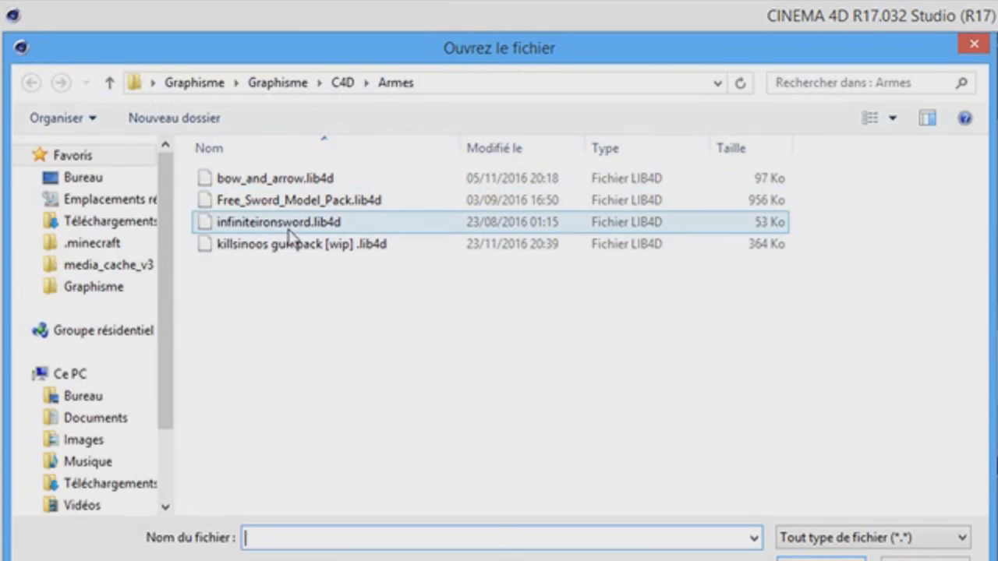
pyautogui.doubleClick(289, 224)
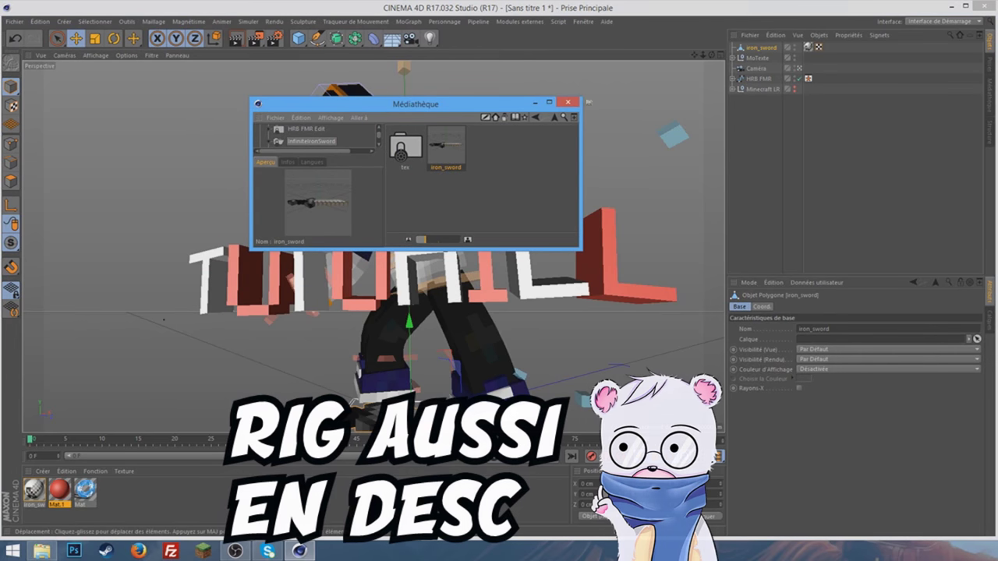
# Turn the iron_sword upright, shrink it slightly and place it in the character's hands.
pyautogui.click(119, 45)
pyautogui.moveTo(257, 269)
pyautogui.mouseDown()
pyautogui.moveTo(207, 318)
pyautogui.moveTo(312, 270)
pyautogui.mouseUp()
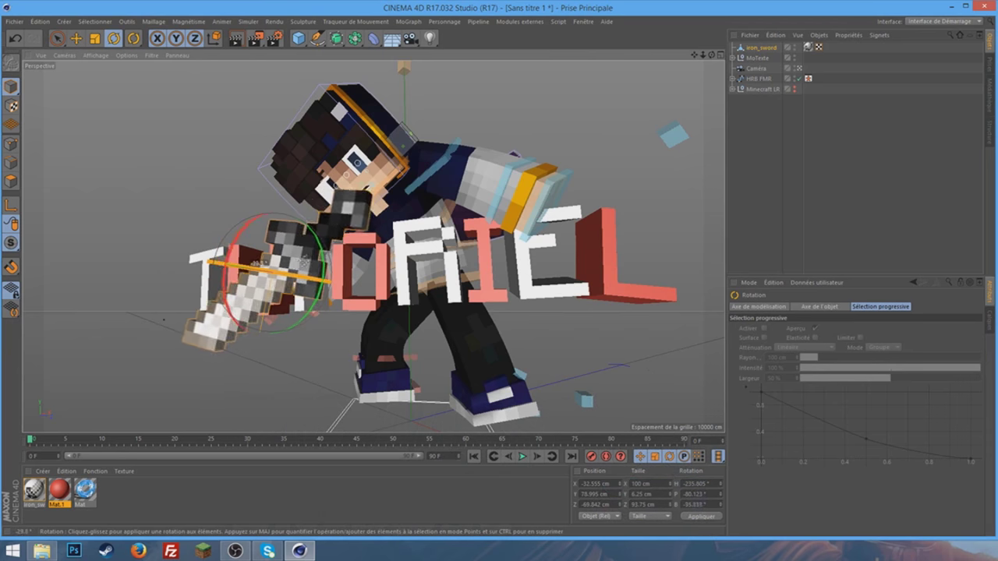
pyautogui.click(95, 38)
pyautogui.moveTo(258, 280); pyautogui.dragTo(249, 280)
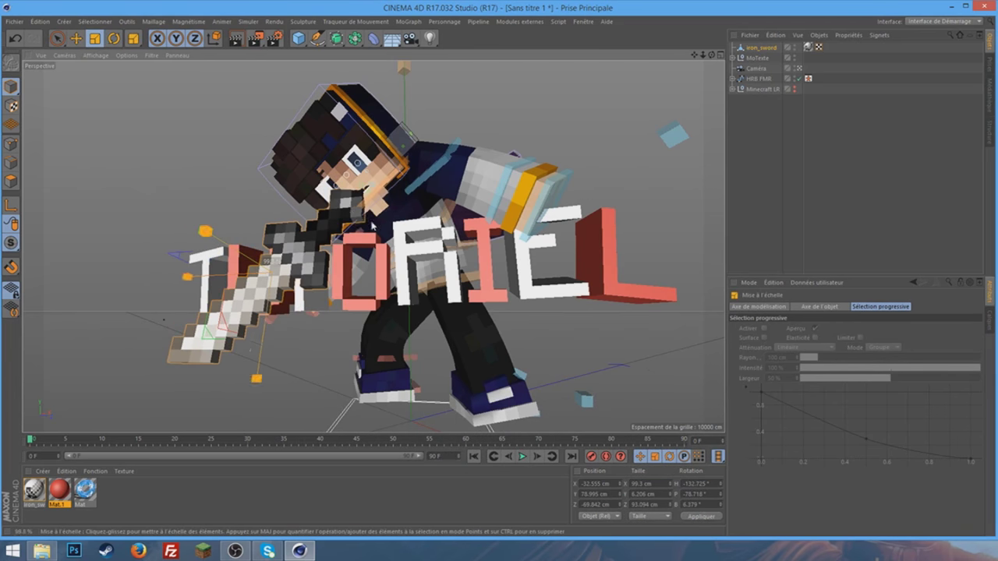
pyautogui.click(76, 38)
pyautogui.moveTo(312, 234); pyautogui.dragTo(569, 212)
pyautogui.moveTo(496, 232)
pyautogui.mouseDown()
pyautogui.moveTo(484, 213)
pyautogui.moveTo(483, 226)
pyautogui.mouseUp()
pyautogui.click(483, 176)
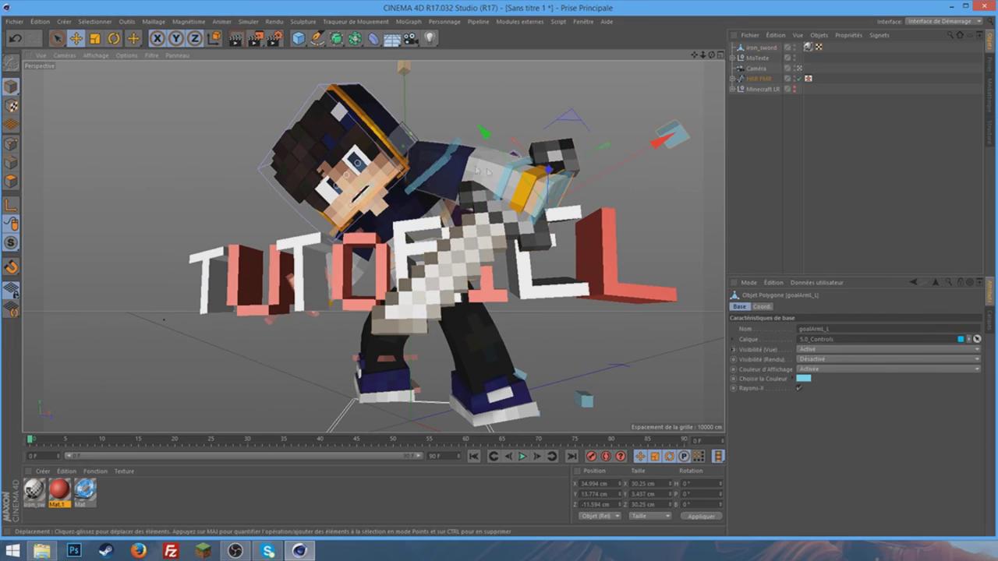
# Rotate the character's arm so it holds the sword.
pyautogui.press('r')
pyautogui.moveTo(538, 191); pyautogui.dragTo(572, 226)
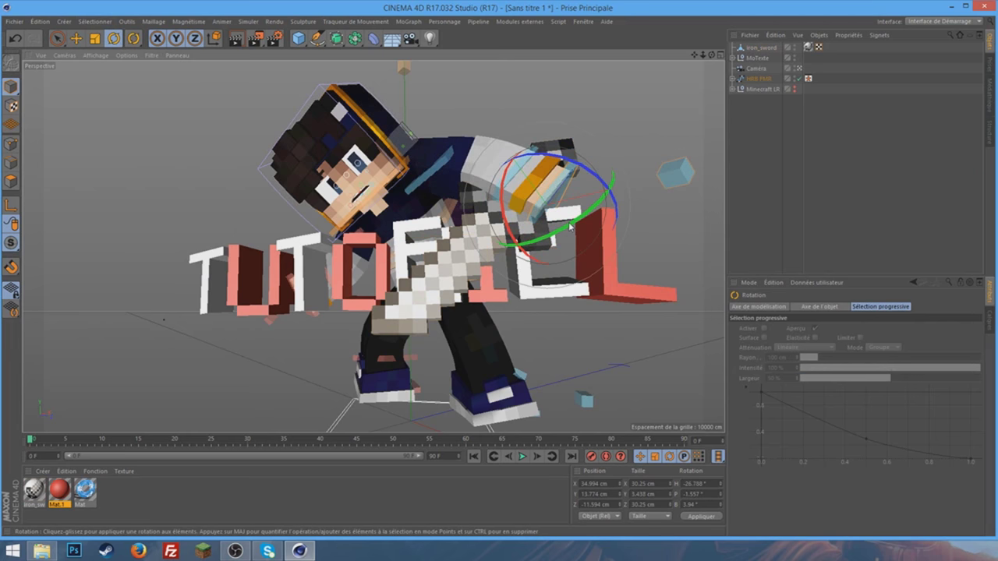
pyautogui.click(610, 112)
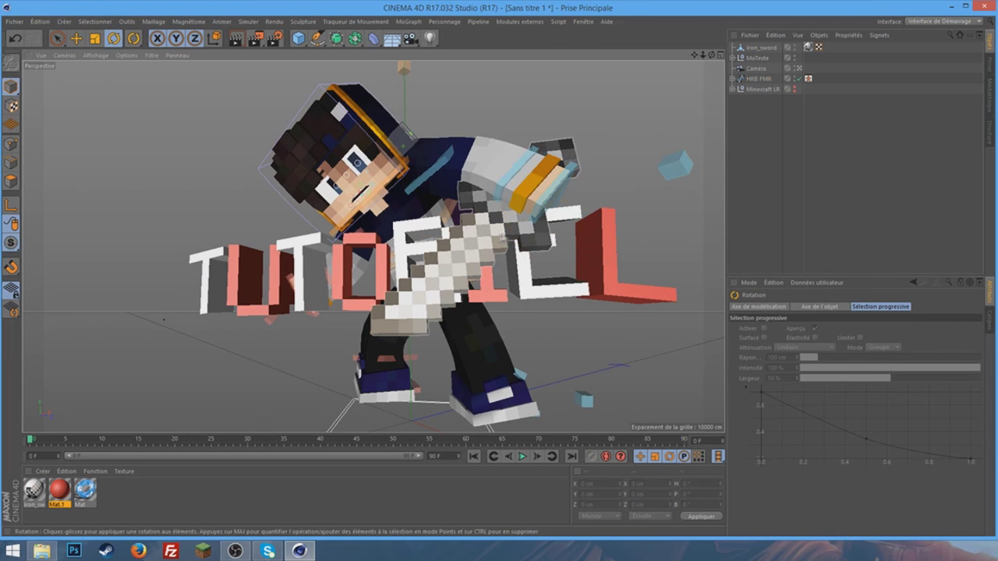
# Extrude a few iron_sword polygons by about 2.1 cm and return to Model mode.
pyautogui.click(437, 249)
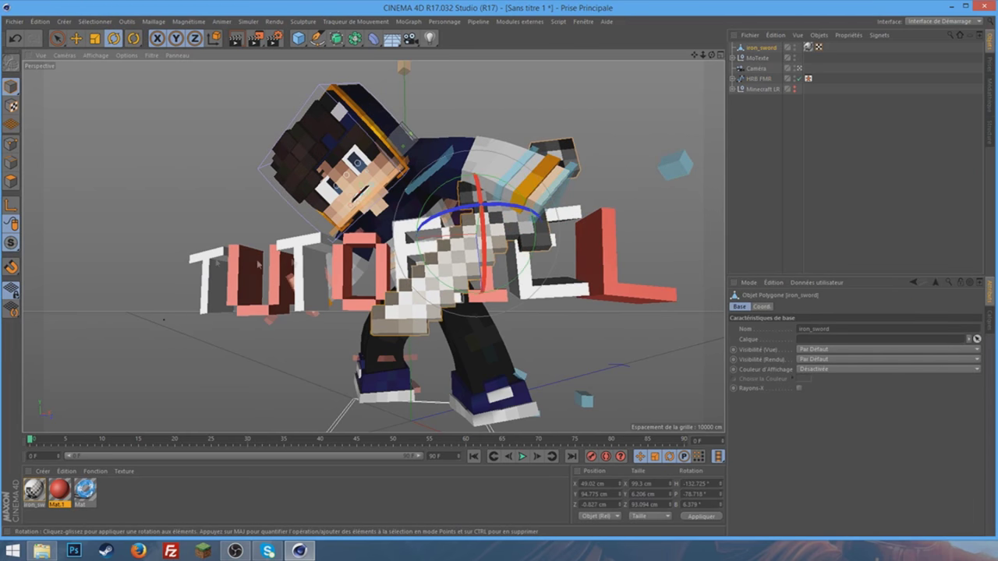
pyautogui.click(11, 181)
pyautogui.click(57, 38)
pyautogui.click(409, 310)
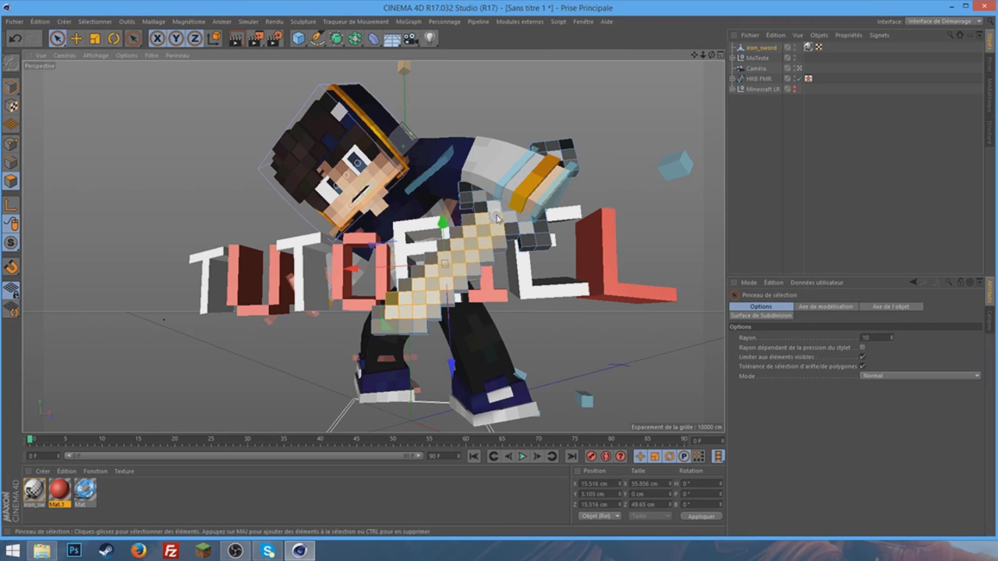
pyautogui.rightClick(498, 217)
pyautogui.click(532, 312)
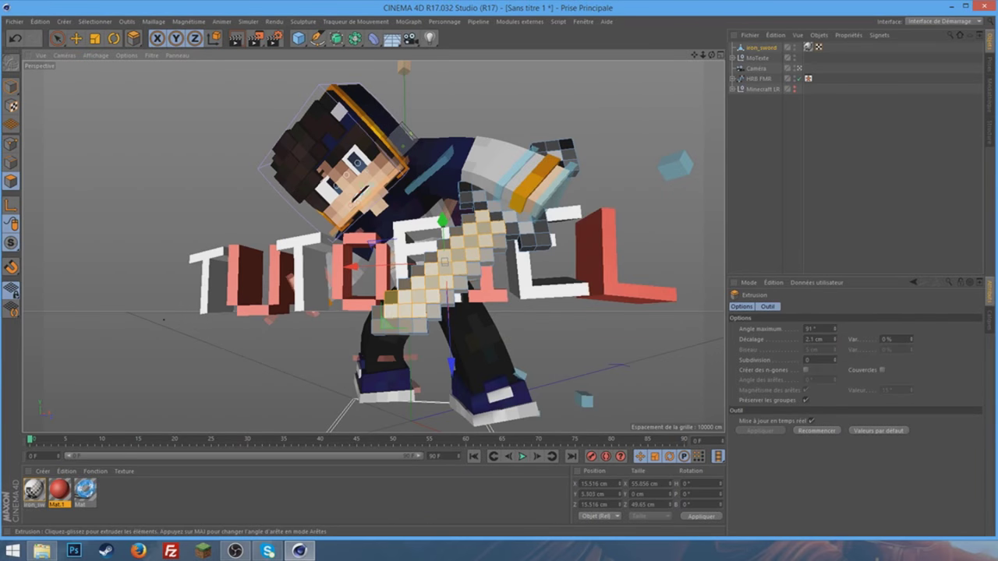
pyautogui.click(11, 85)
pyautogui.press('e')
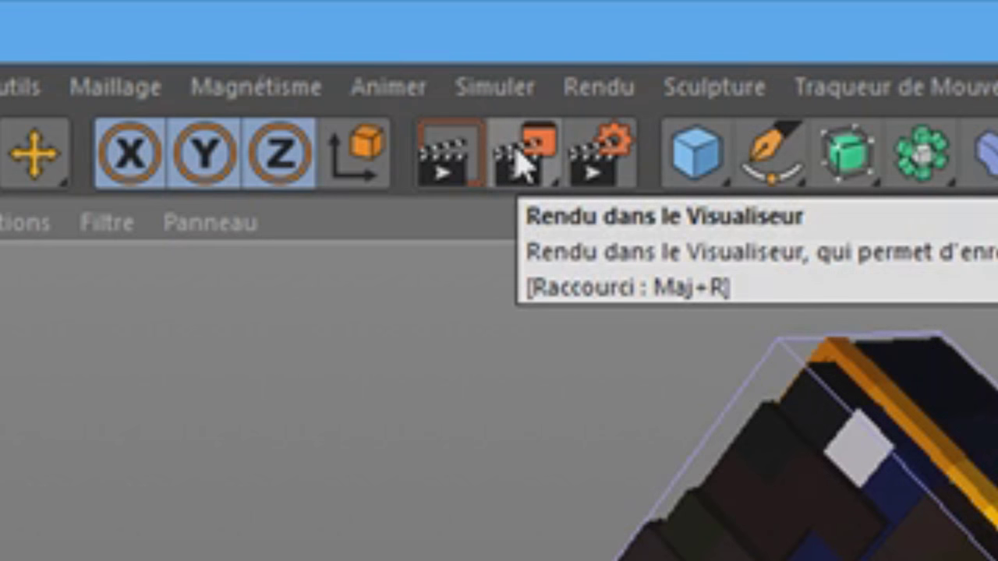
# Save renders as Desktop/rendututorielN1 PNG and render the scene in the Picture Viewer.
pyautogui.click(623, 141)
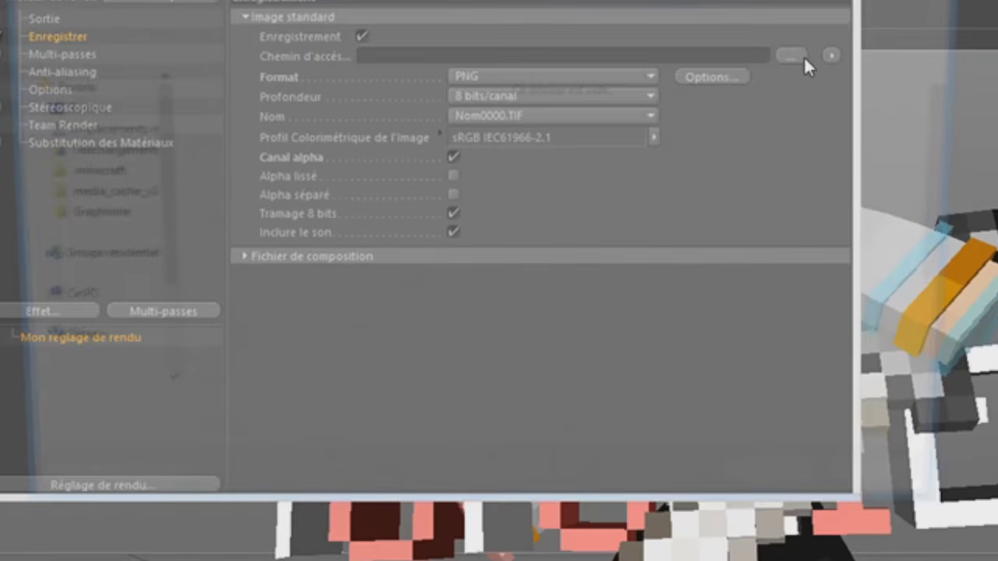
pyautogui.click(917, 126)
pyautogui.click(65, 107)
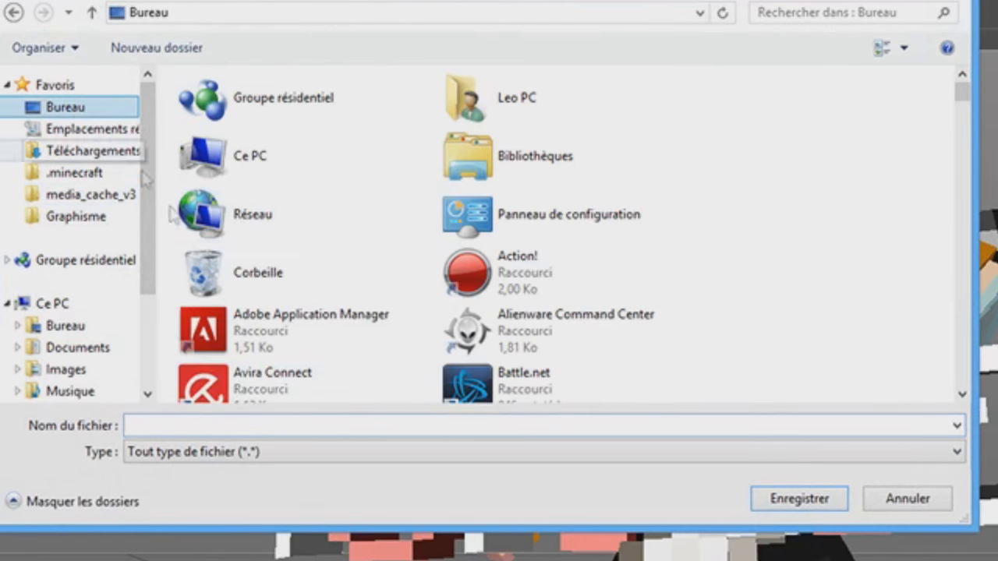
pyautogui.click(249, 427)
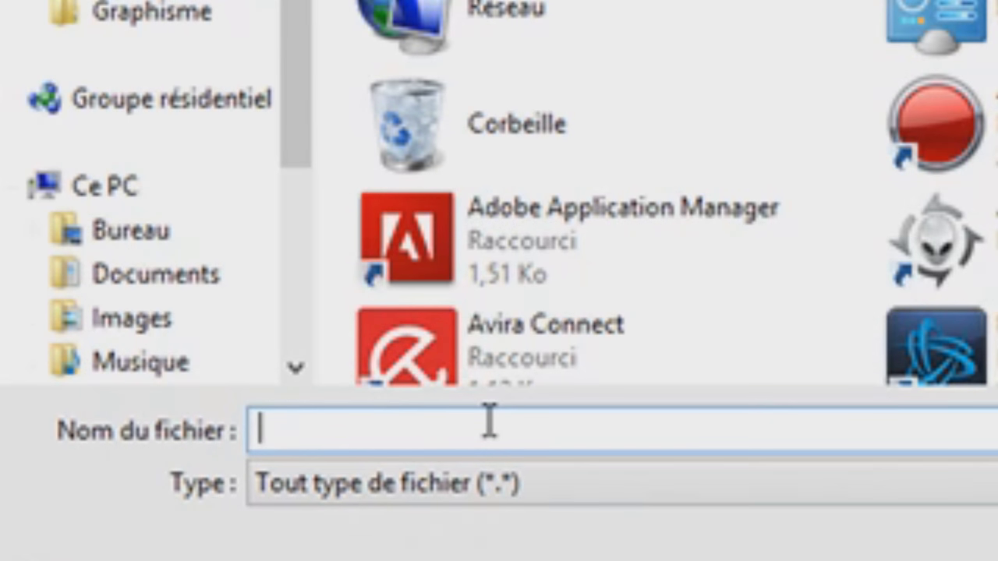
pyautogui.write('rendututoriel')
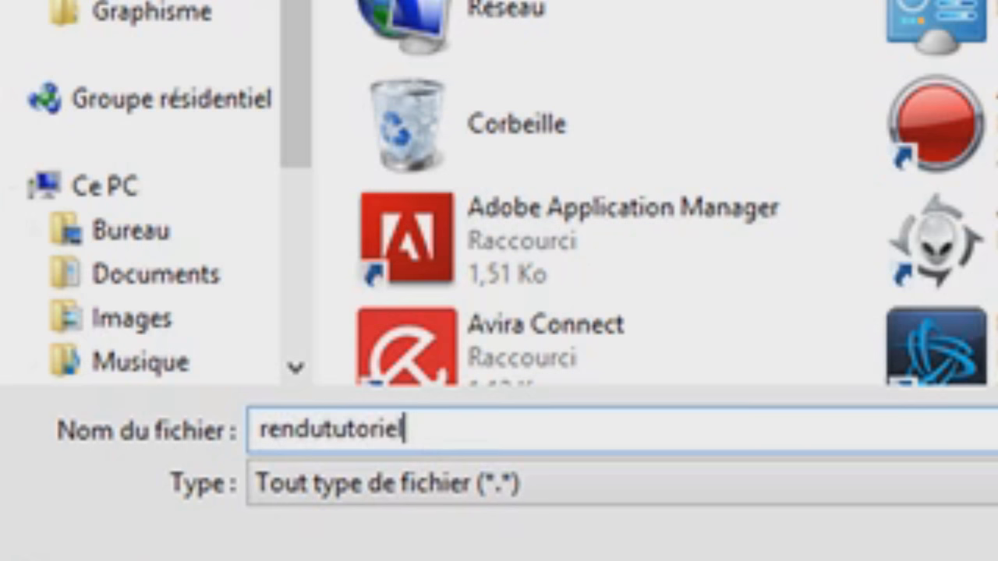
pyautogui.write('N1')
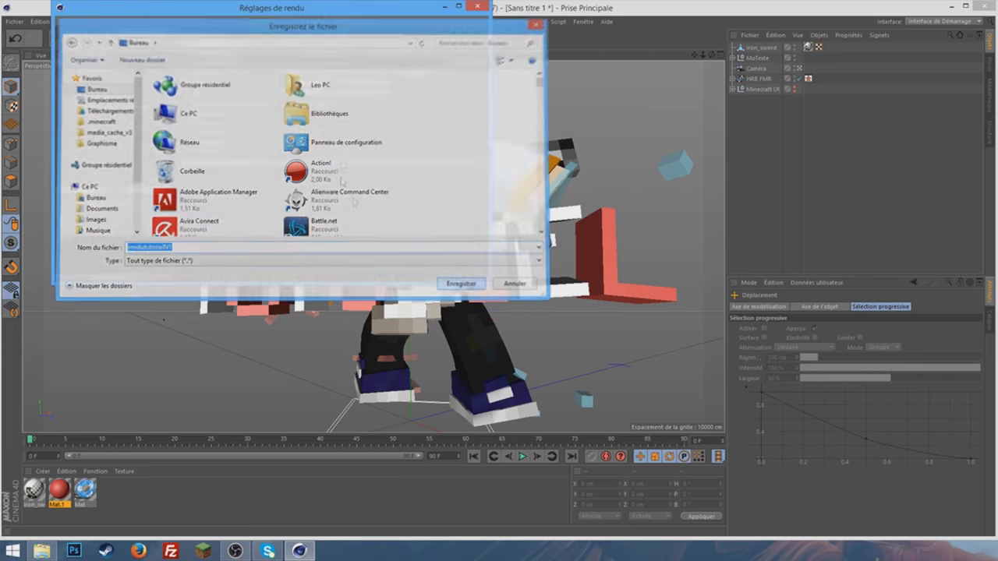
pyautogui.press('Return')
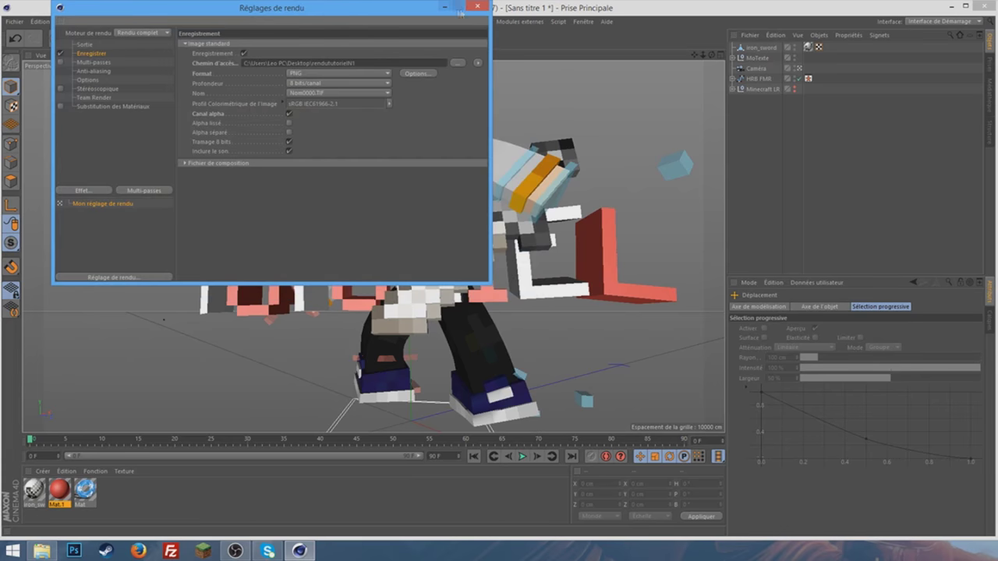
pyautogui.click(477, 6)
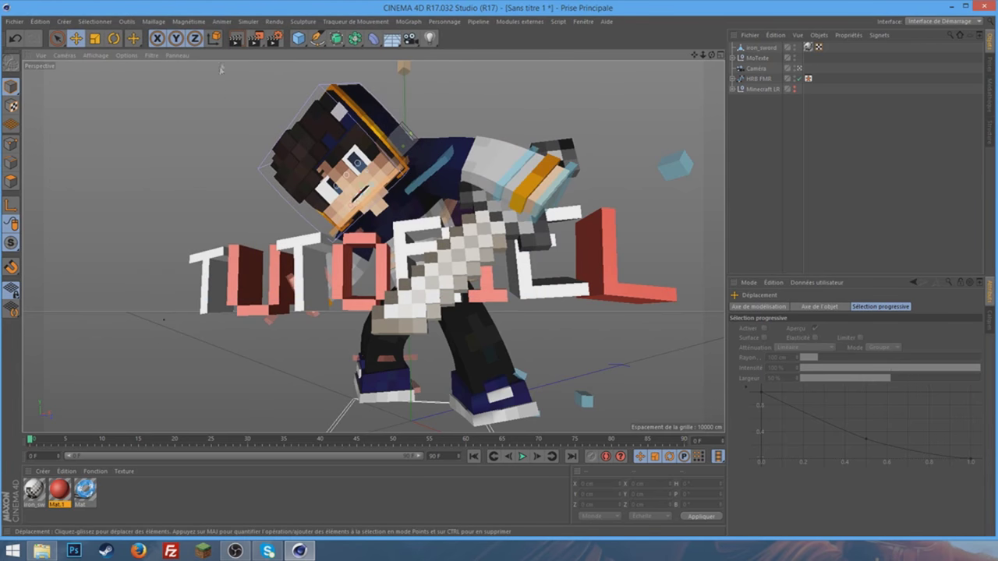
pyautogui.click(254, 37)
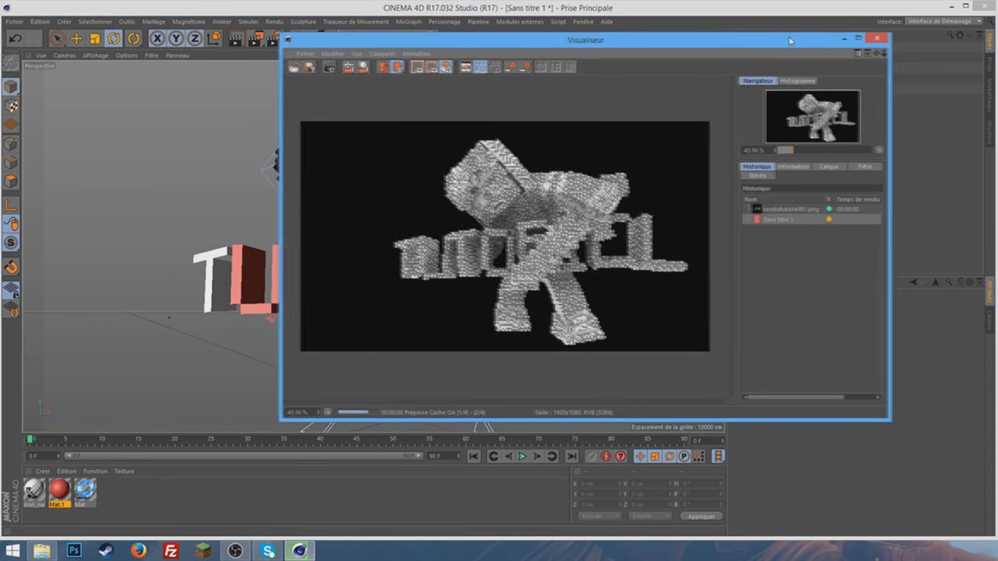
# Nudge the Picture Viewer window left while the render runs.
pyautogui.moveTo(790, 41); pyautogui.dragTo(764, 36)
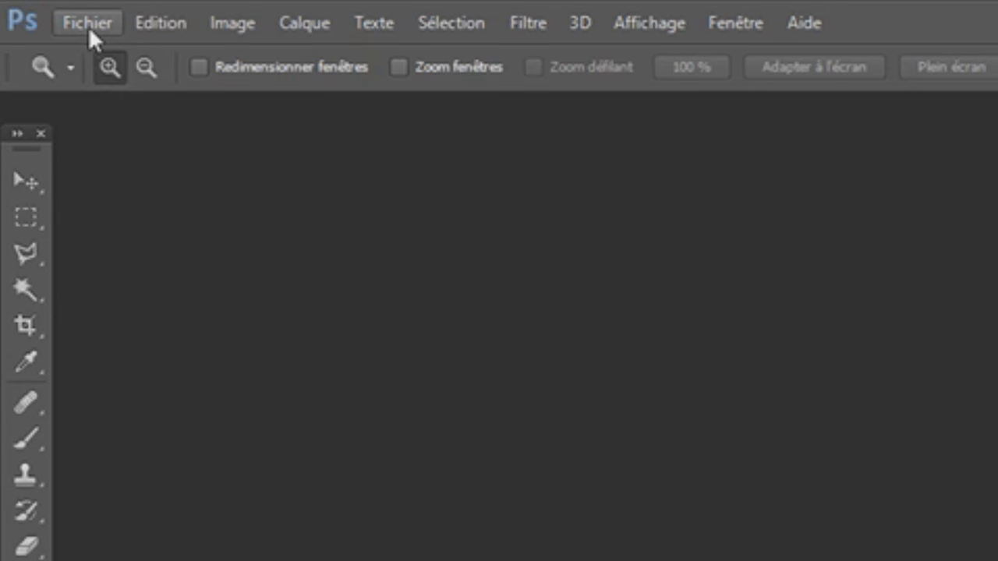
# Make a new document with width 1280 and height 720 pixels via Fichier > Nouveau.
pyautogui.click(34, 9)
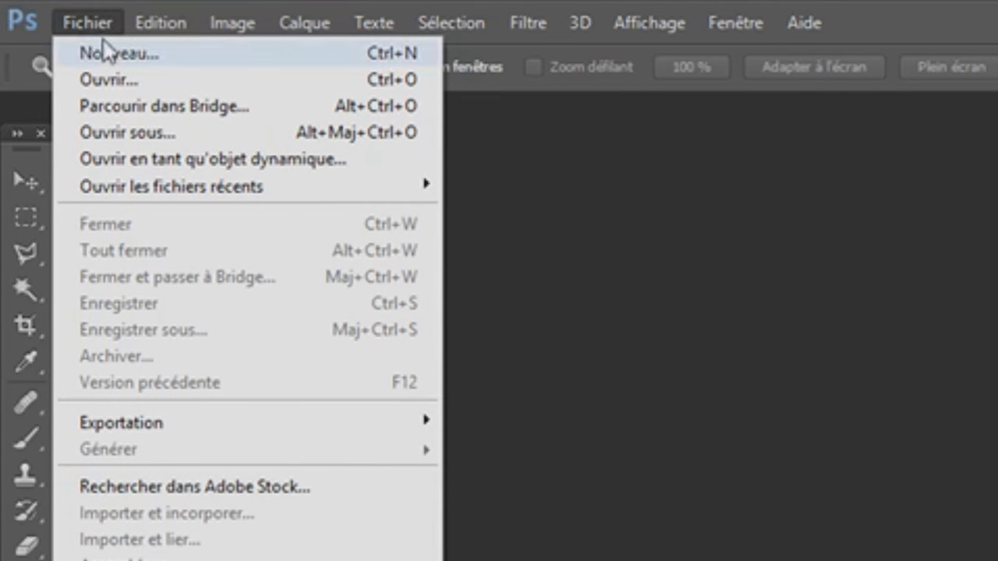
pyautogui.click(109, 53)
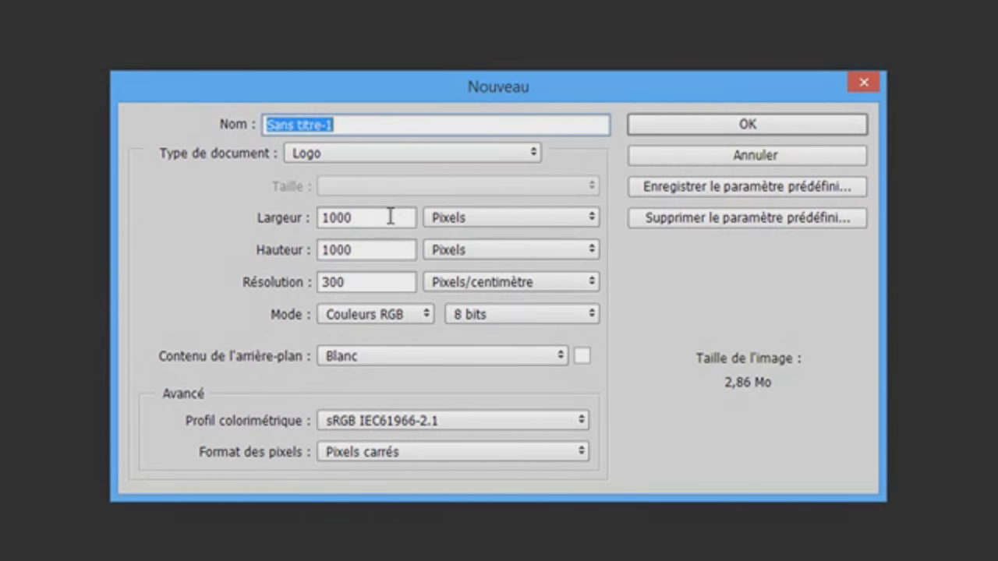
pyautogui.moveTo(390, 216); pyautogui.dragTo(327, 218)
pyautogui.write('2')
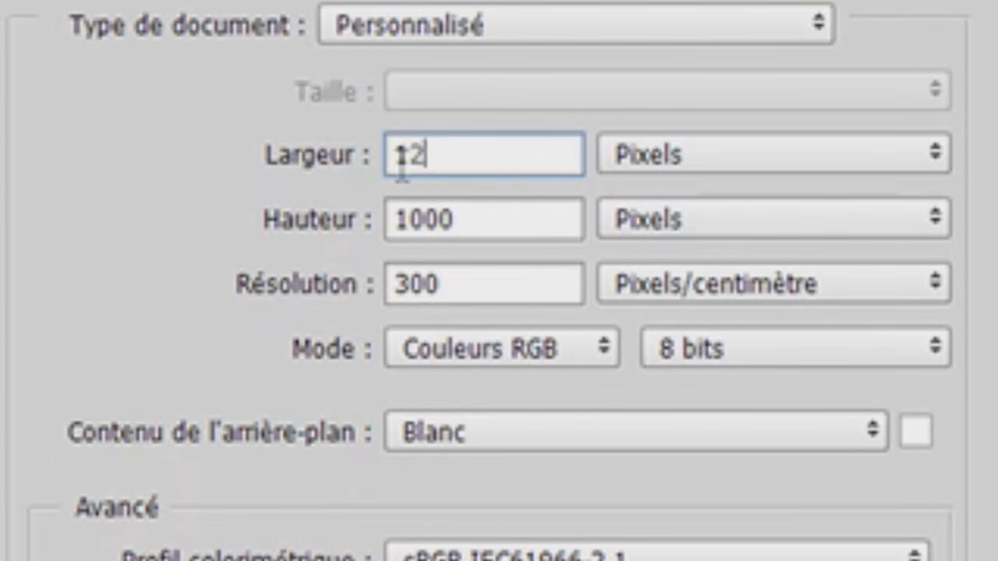
pyautogui.write('80')
pyautogui.press('Tab')
pyautogui.press('BackSpace')
pyautogui.write('720')
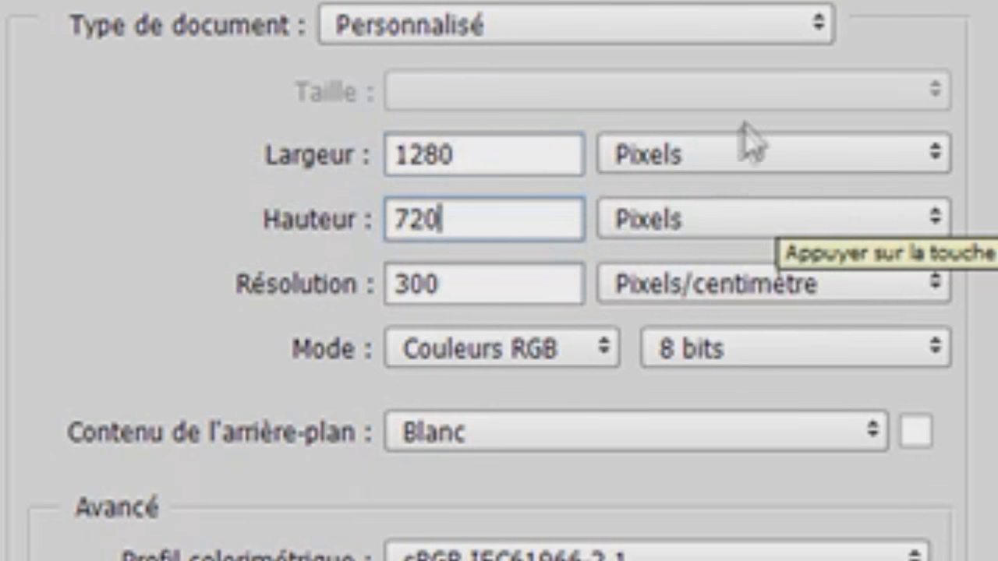
pyautogui.click(717, 227)
pyautogui.click(716, 164)
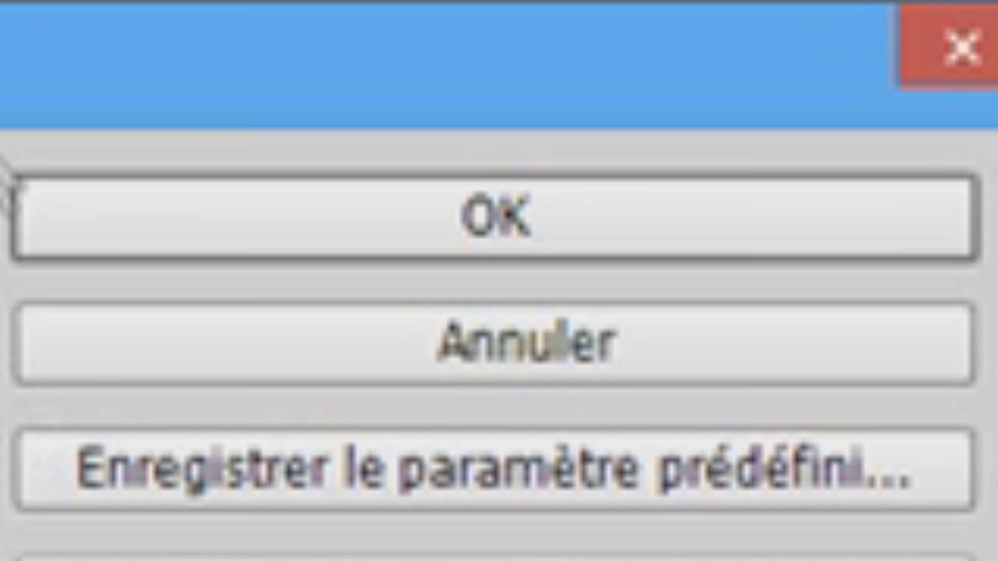
pyautogui.click(171, 209)
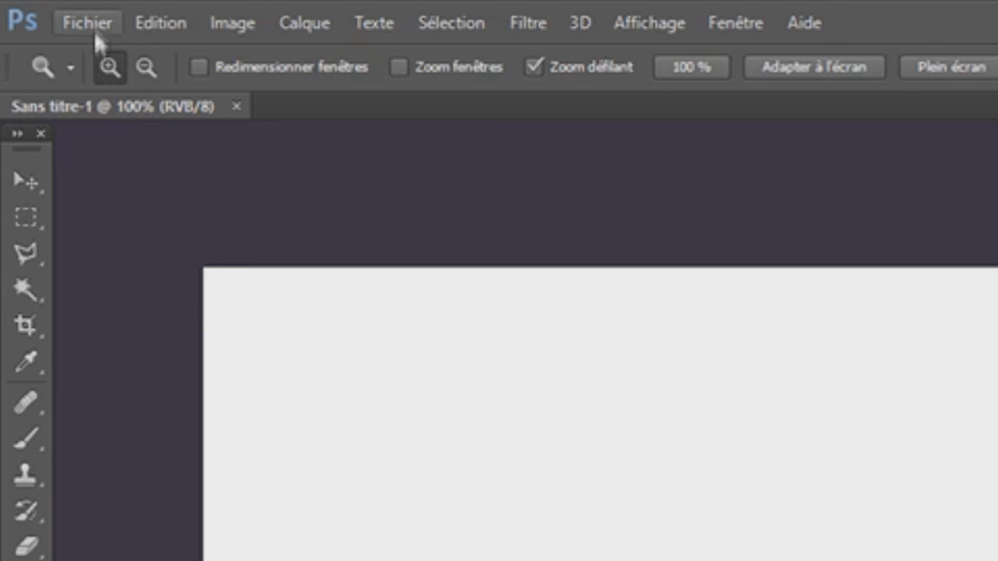
# Open the rendututorielN1.png render file.
pyautogui.click(34, 8)
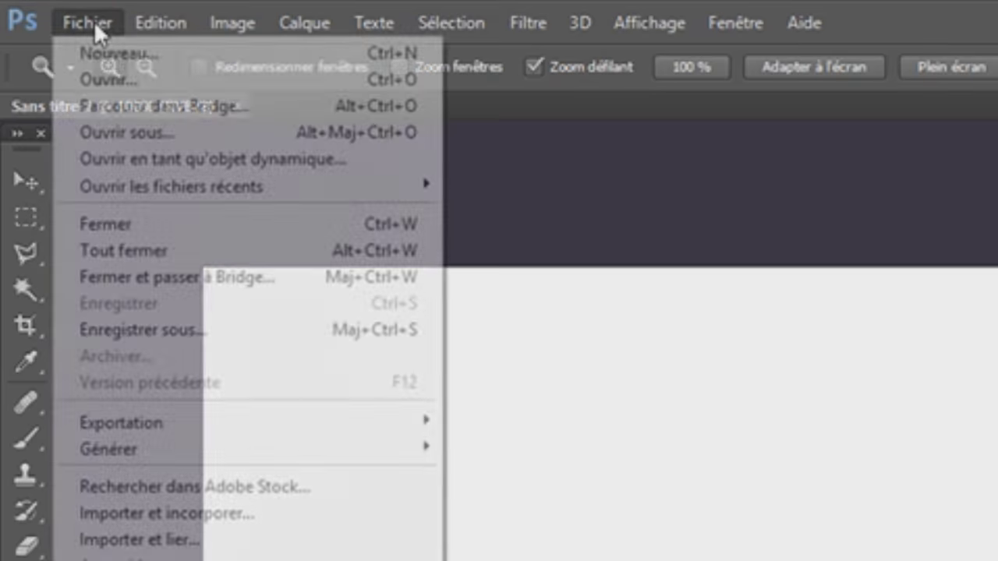
pyautogui.click(143, 79)
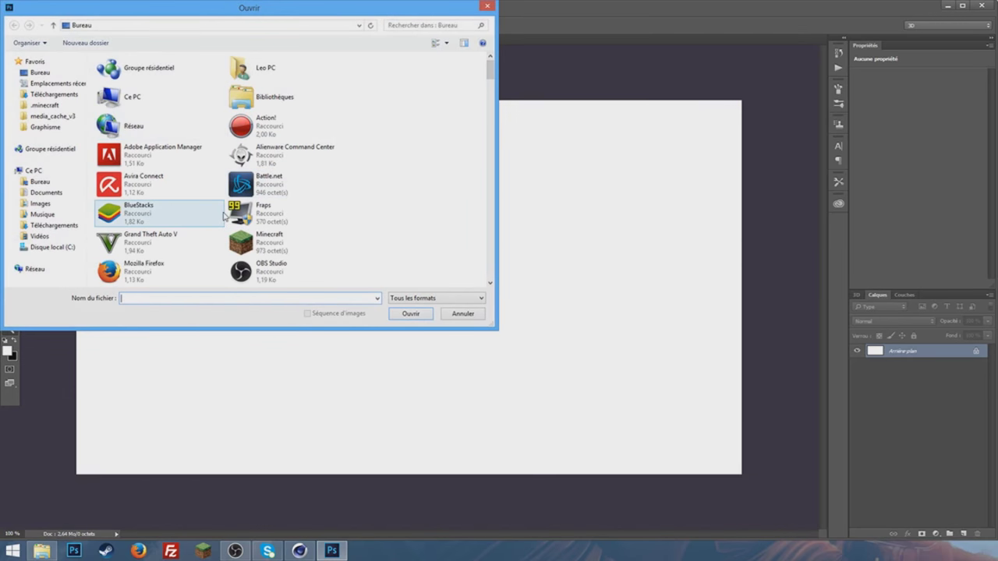
pyautogui.write('rendu')
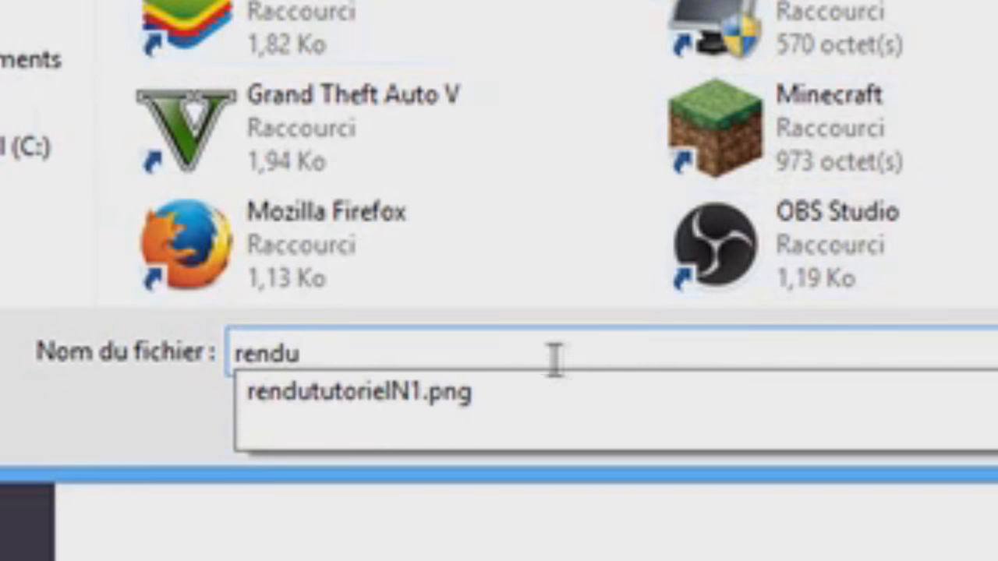
pyautogui.click(468, 404)
pyautogui.click(410, 439)
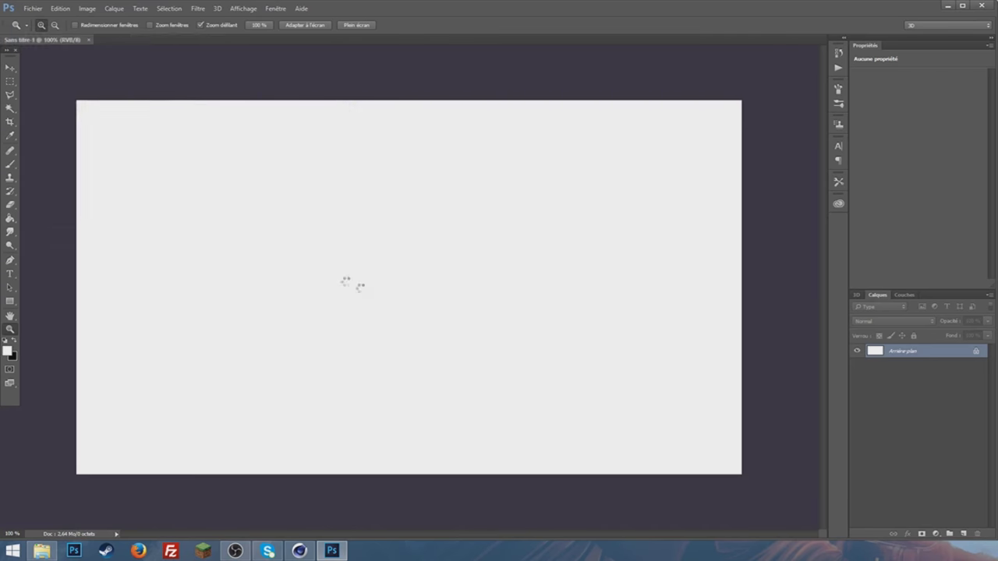
# Drag the render into the 1280×720 document and scale it to about 96%.
pyautogui.click(10, 67)
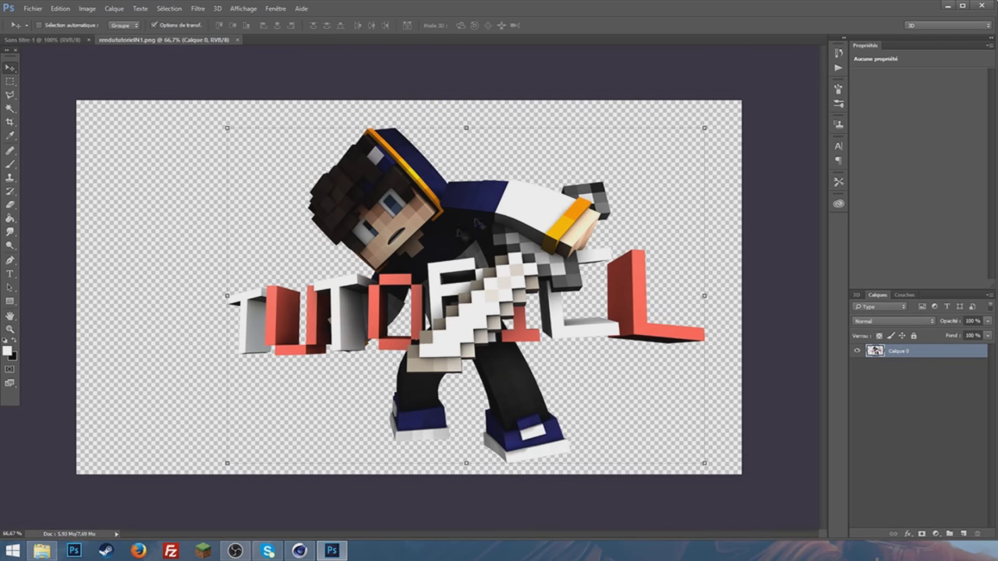
pyautogui.moveTo(574, 229); pyautogui.dragTo(47, 43)
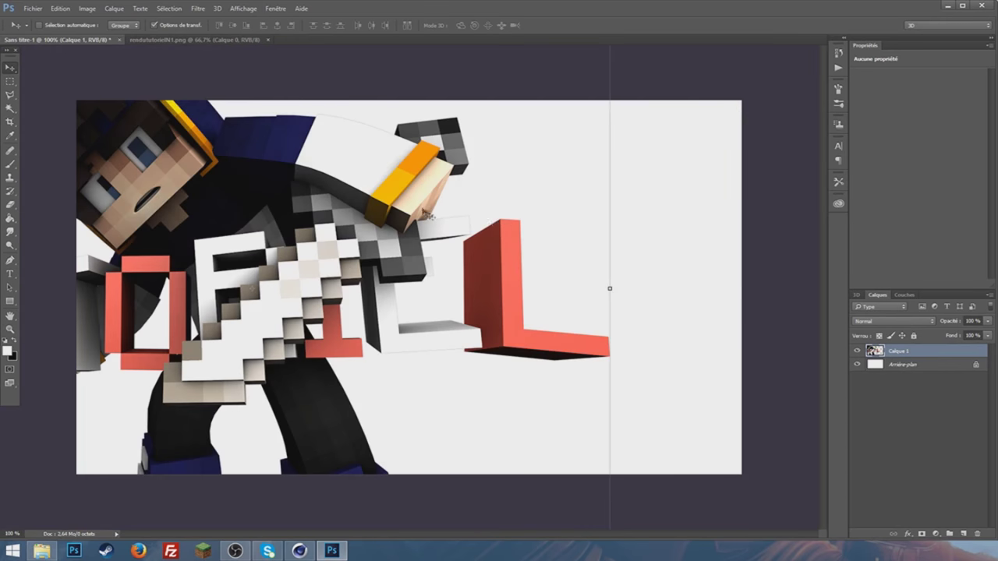
pyautogui.moveTo(47, 43); pyautogui.dragTo(566, 215)
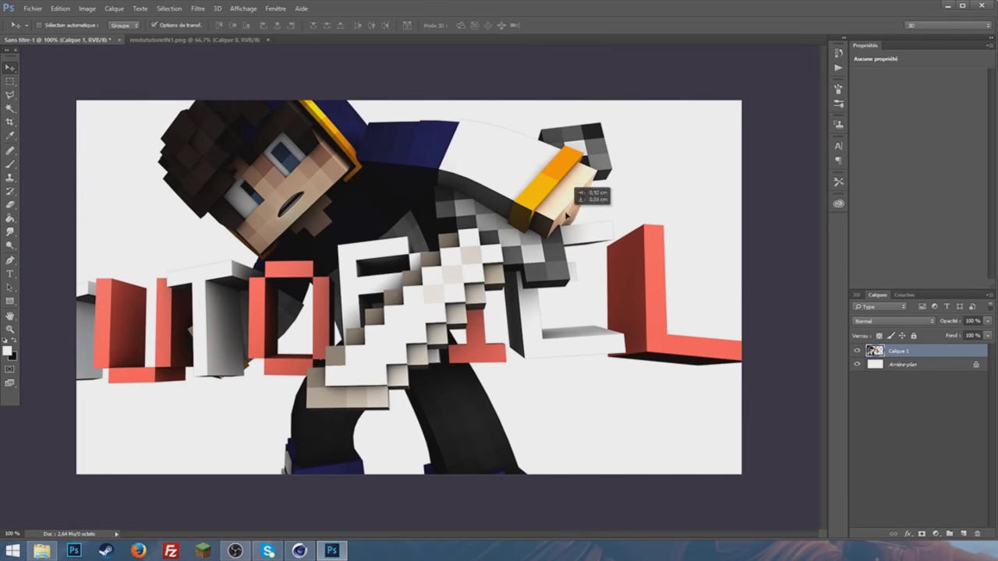
pyautogui.moveTo(776, 117); pyautogui.dragTo(592, 204)
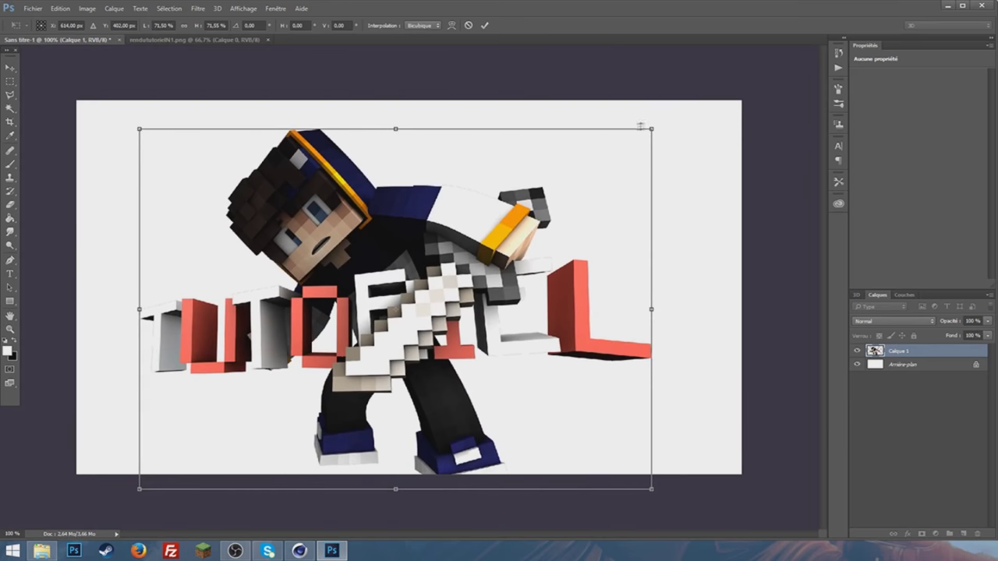
pyautogui.moveTo(592, 204); pyautogui.dragTo(658, 152)
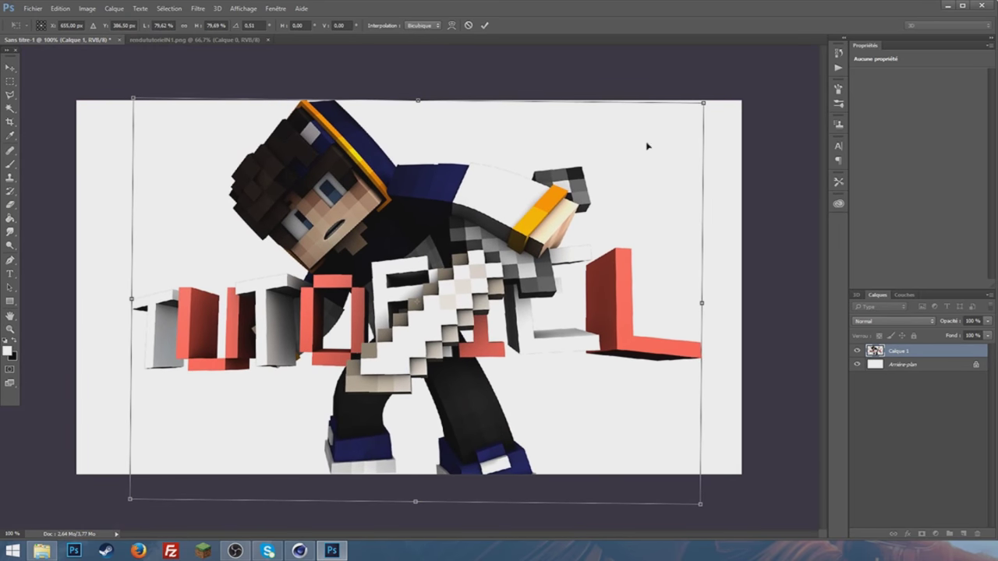
pyautogui.moveTo(648, 148); pyautogui.dragTo(650, 150)
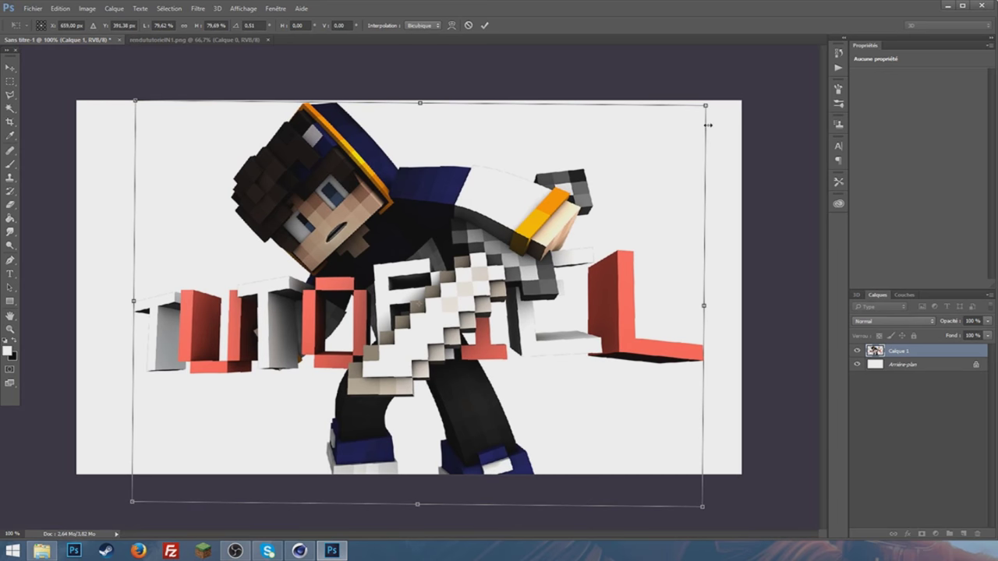
pyautogui.moveTo(706, 106); pyautogui.dragTo(239, 141)
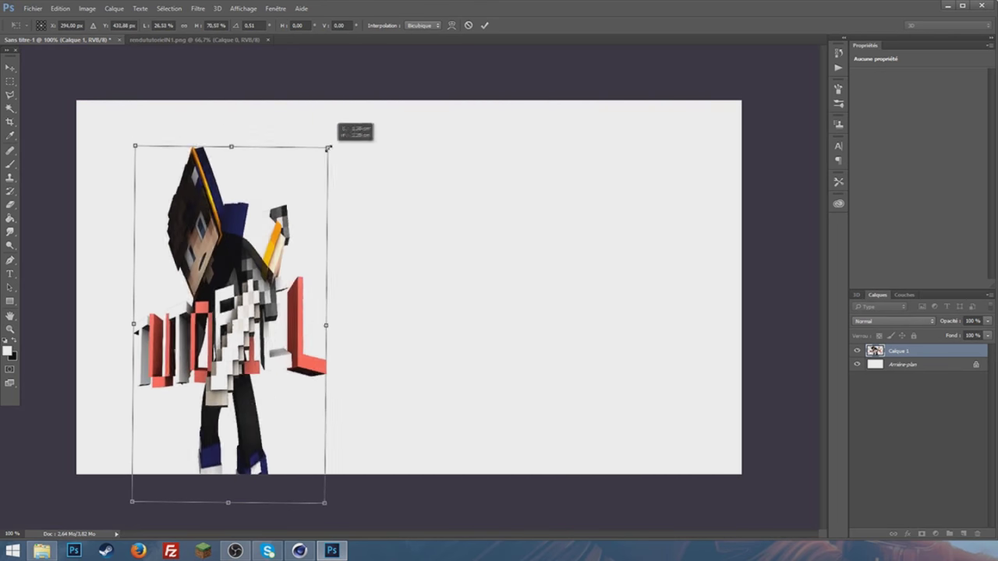
pyautogui.hotkey('ctrl', 'z')
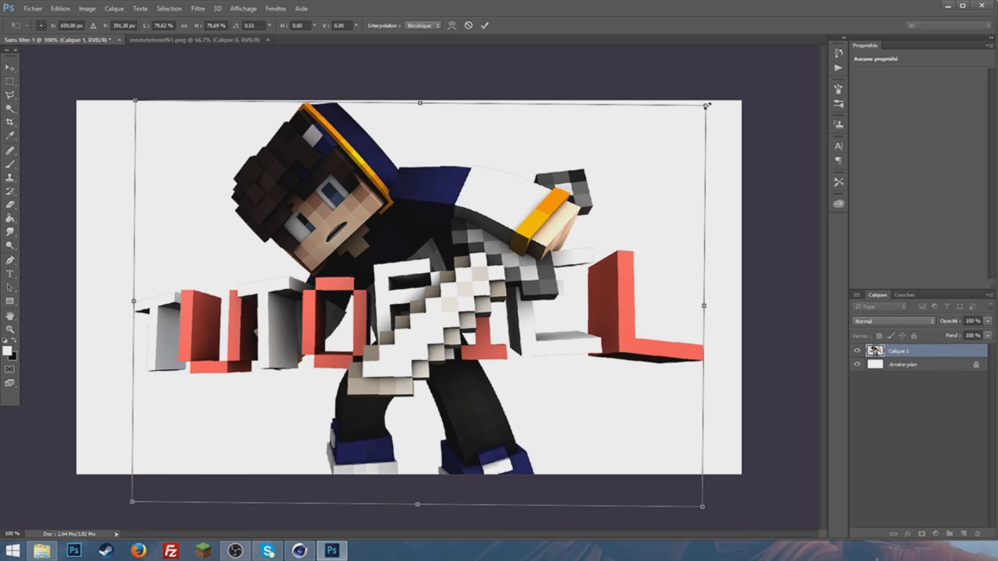
pyautogui.moveTo(706, 104)
pyautogui.keyDown('shift'); pyautogui.mouseDown()
pyautogui.moveTo(790, 83)
pyautogui.moveTo(712, 100)
pyautogui.mouseUp(); pyautogui.keyUp('shift')
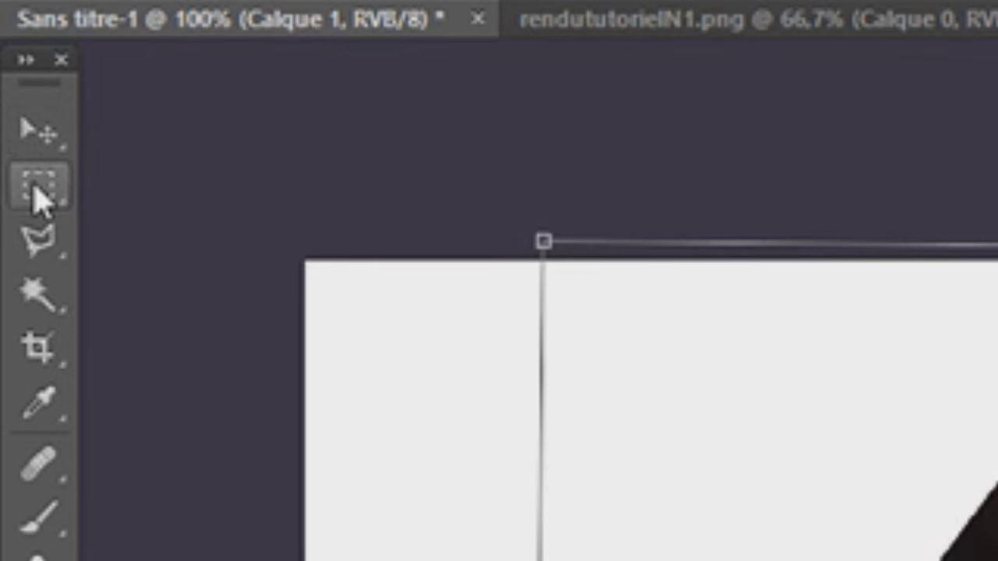
pyautogui.click(39, 189)
# Apply the render's resize and open the Render Workspace PSD from Graphisme/PHOTOSHOP/Packs.
pyautogui.click(452, 273)
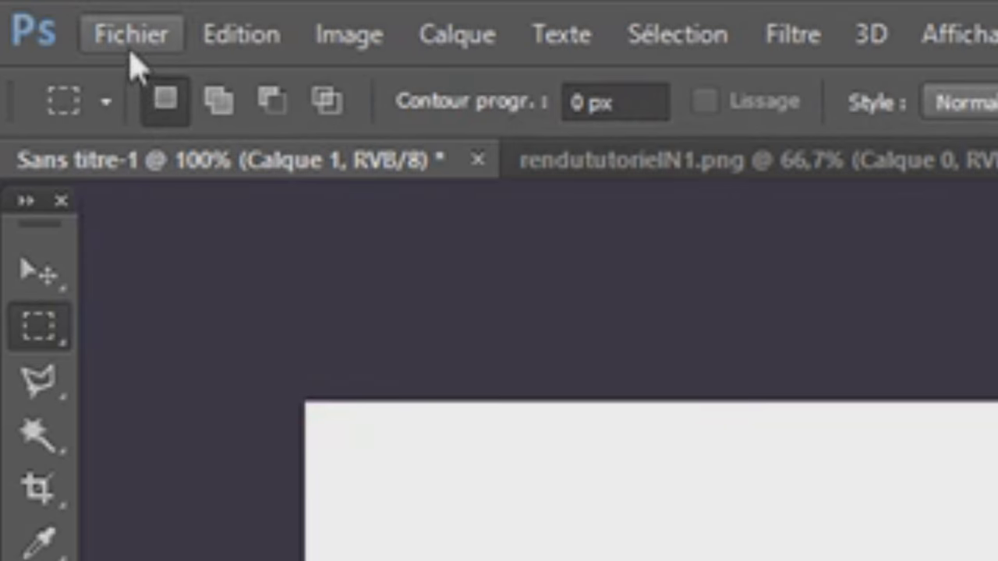
pyautogui.click(34, 11)
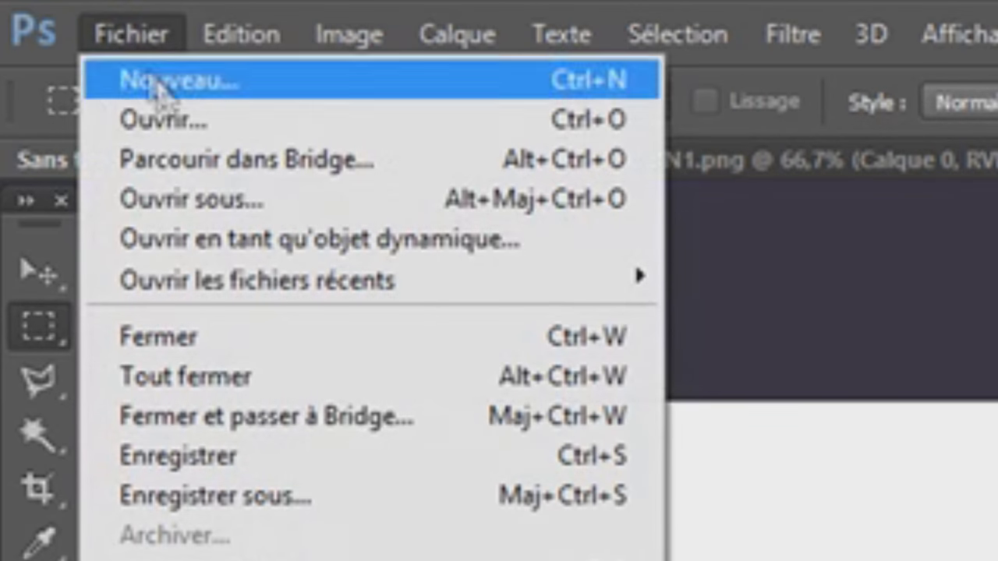
pyautogui.click(46, 29)
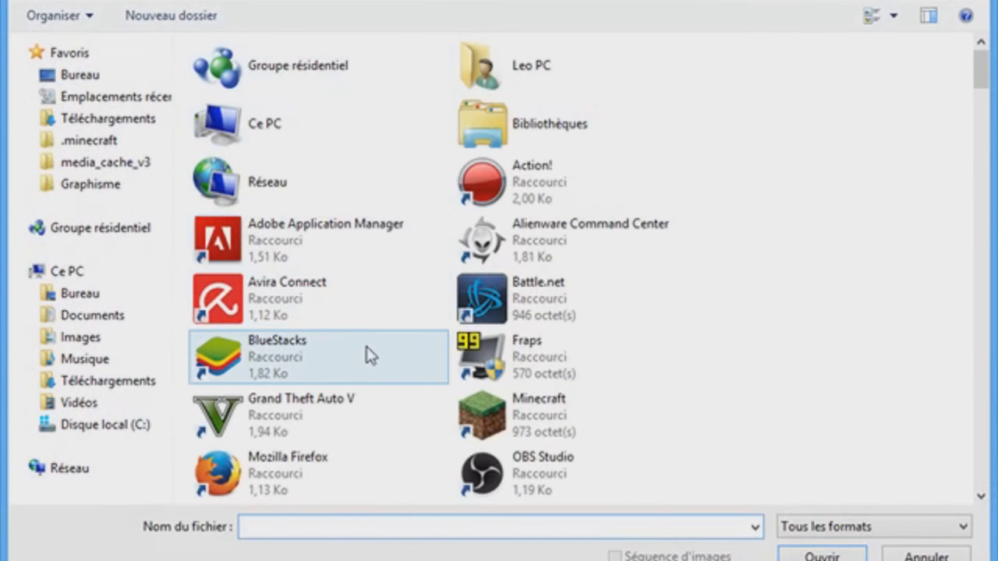
pyautogui.click(367, 351)
pyautogui.scroll(-5, 394, 341)
pyautogui.scroll(-5, 421, 339)
pyautogui.doubleClick(506, 183)
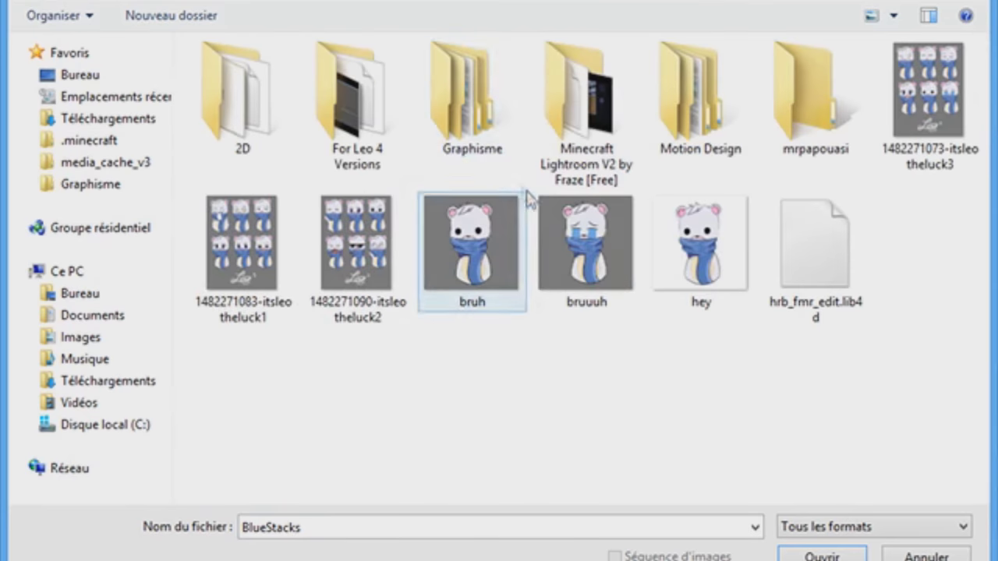
pyautogui.doubleClick(490, 121)
pyautogui.doubleClick(371, 119)
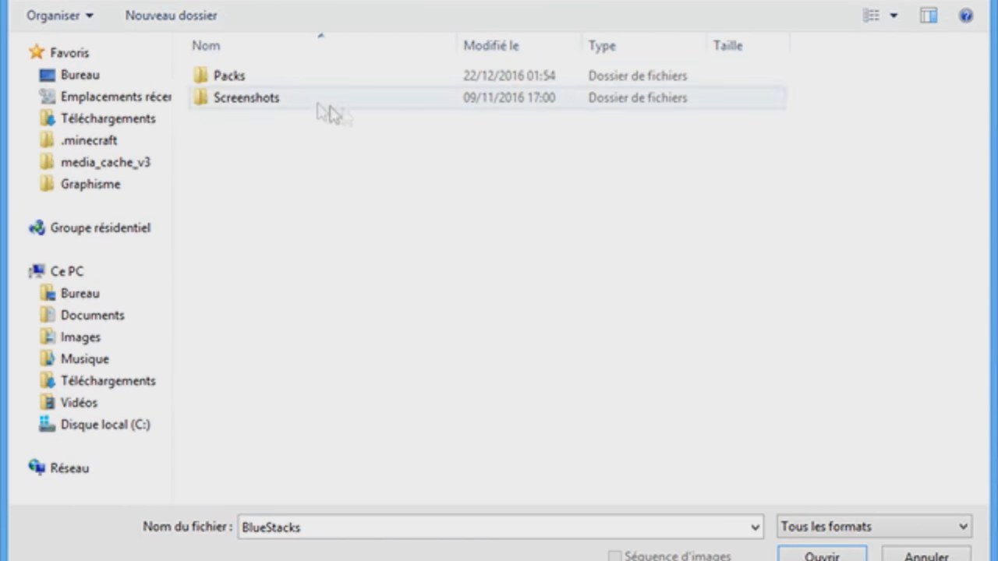
pyautogui.doubleClick(278, 77)
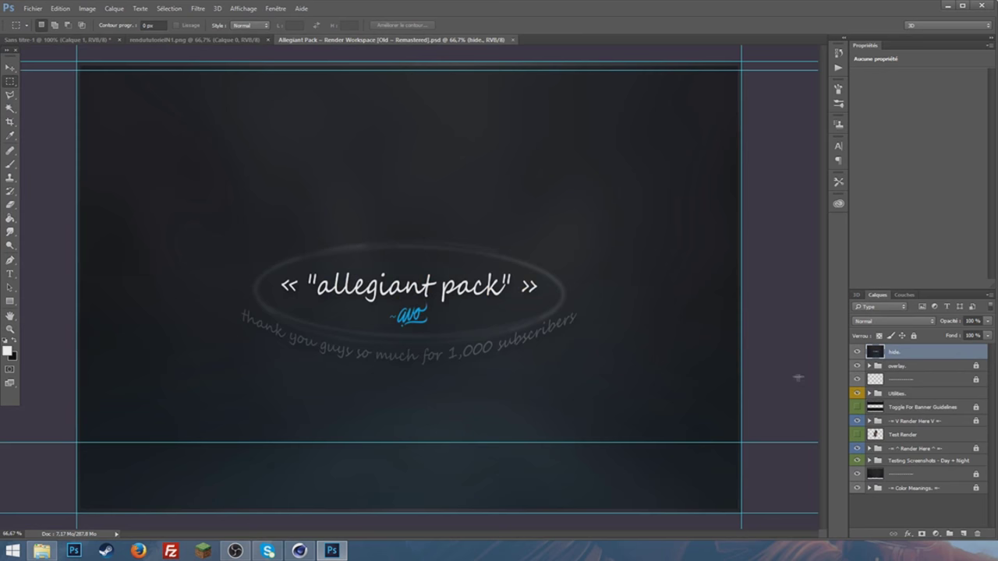
# Hide the workspace's cover layer and preview the Day and Night test screenshots.
pyautogui.click(857, 352)
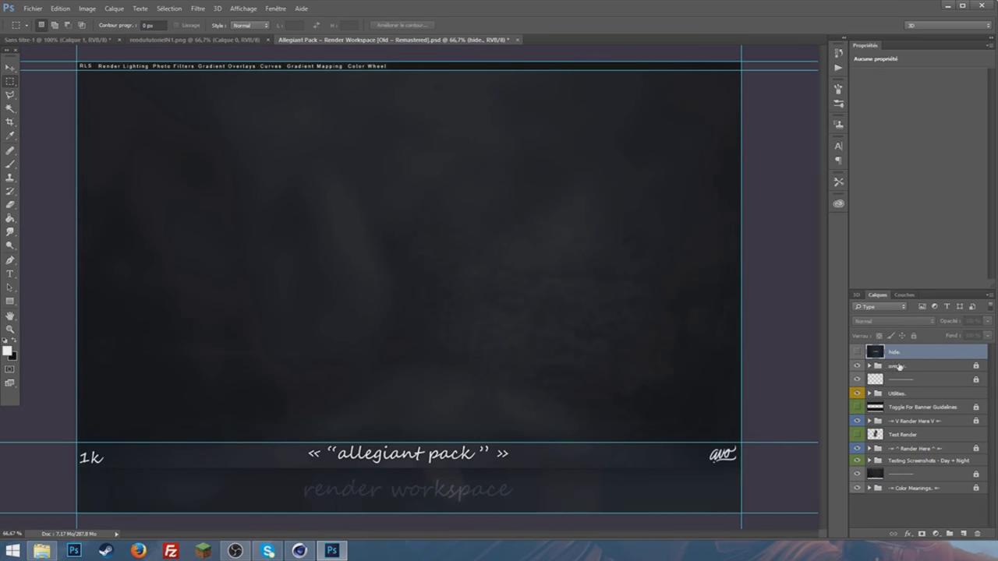
pyautogui.click(895, 367)
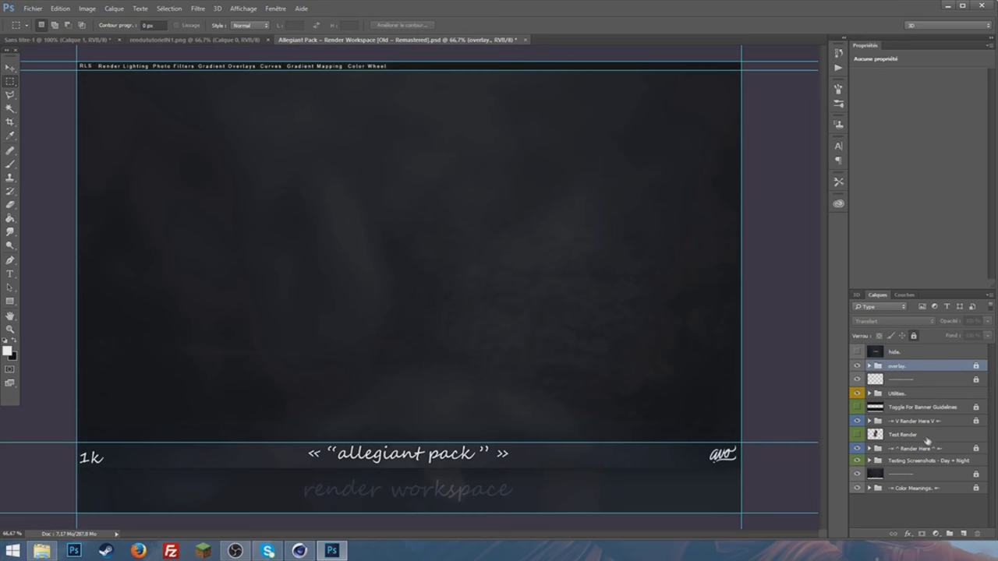
pyautogui.click(914, 463)
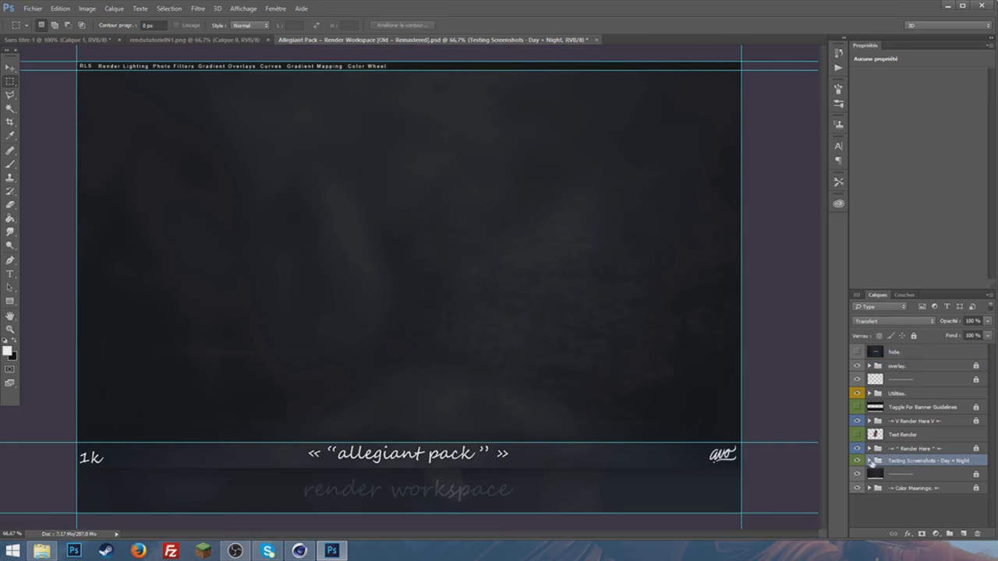
pyautogui.click(869, 461)
pyautogui.click(857, 462)
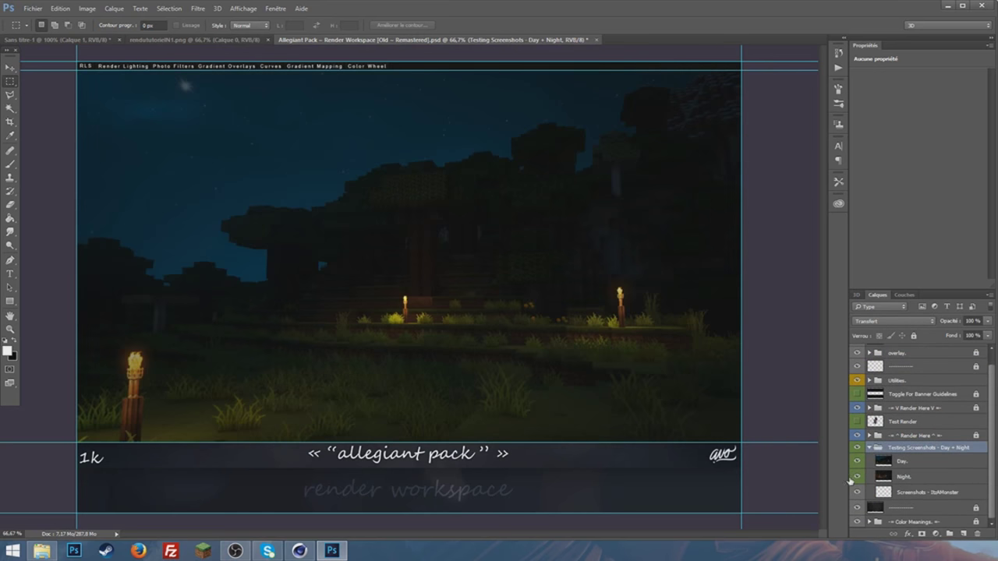
pyautogui.click(857, 462)
pyautogui.click(858, 476)
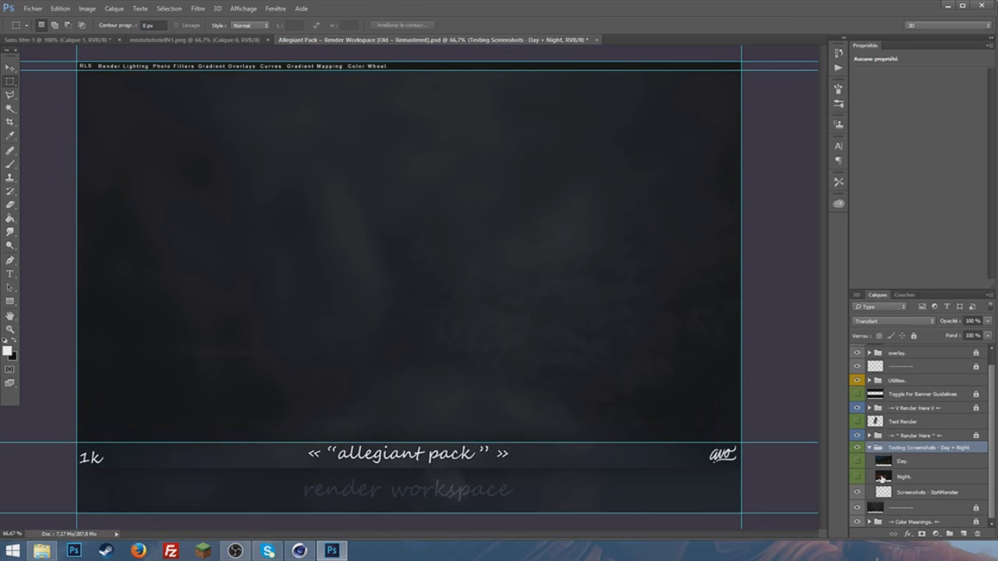
pyautogui.click(885, 463)
pyautogui.click(858, 476)
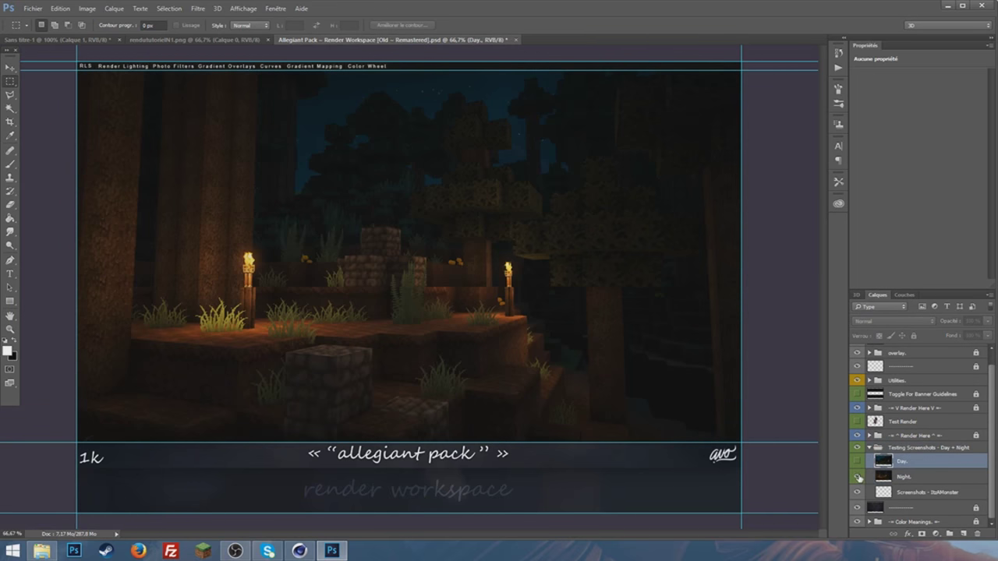
pyautogui.click(857, 477)
pyautogui.scroll(1, 902, 458)
# Expand the Utilities. group and select the Color Corrections group.
pyautogui.click(879, 450)
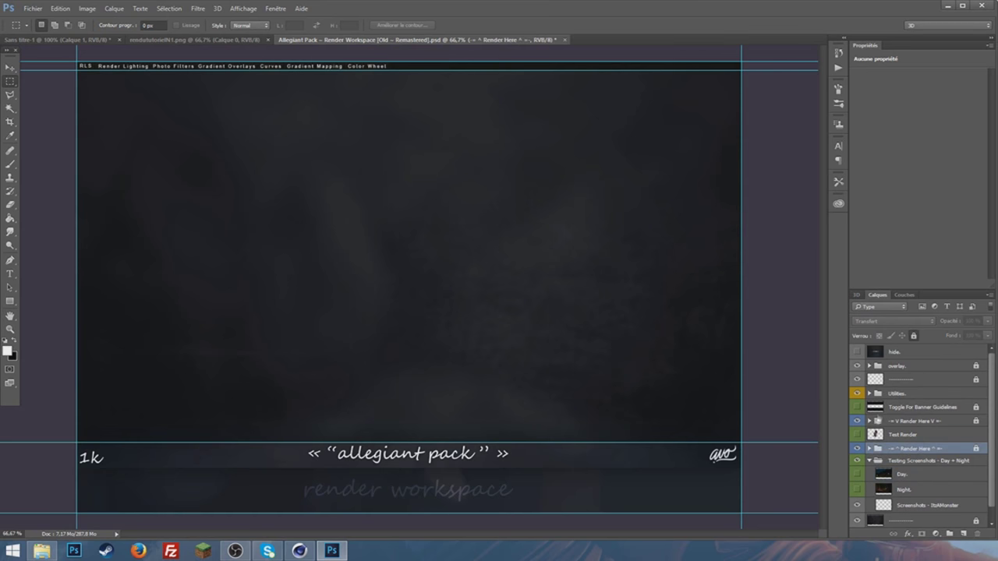
pyautogui.click(870, 422)
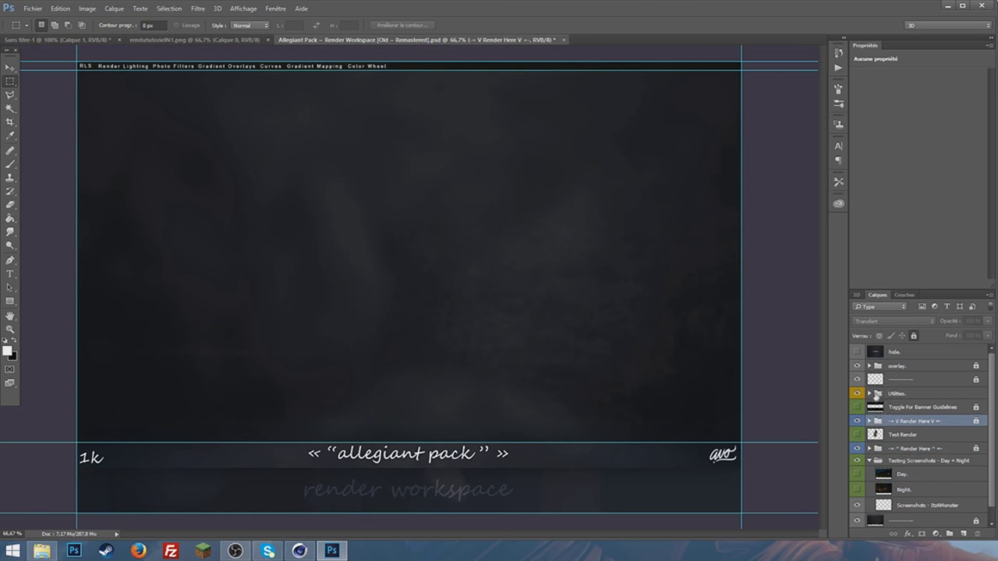
pyautogui.click(869, 393)
pyautogui.click(893, 407)
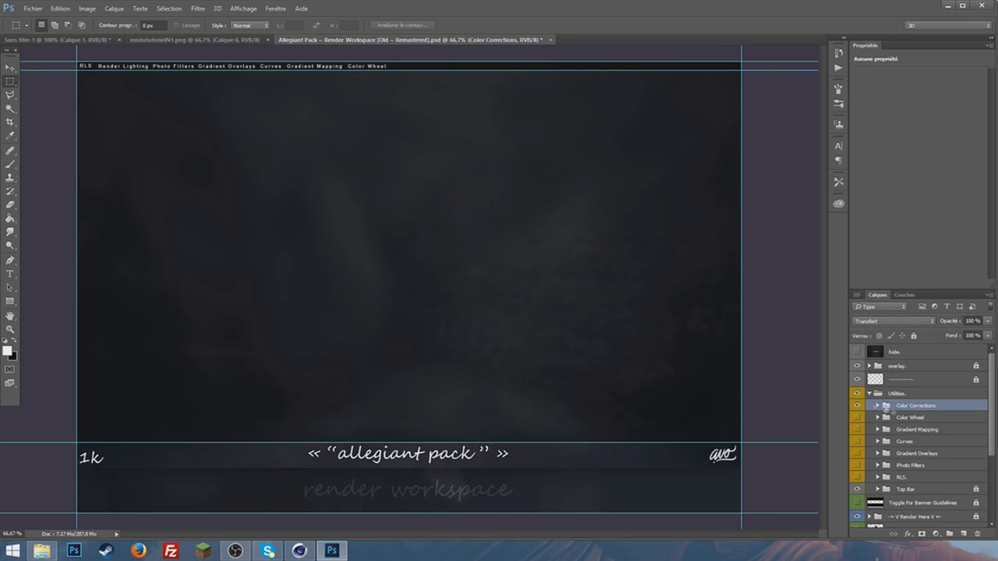
# Drag the Color Corrections group into the thumbnail document above Calque 1.
pyautogui.click(10, 68)
pyautogui.moveTo(466, 188)
pyautogui.mouseDown()
pyautogui.moveTo(409, 222)
pyautogui.moveTo(407, 211)
pyautogui.moveTo(528, 189)
pyautogui.mouseUp()
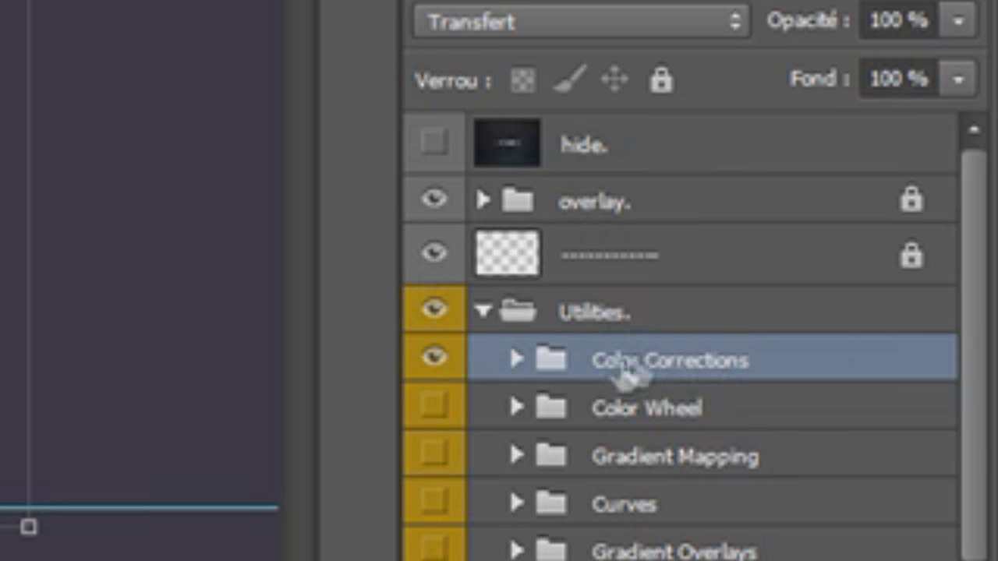
pyautogui.click(858, 405)
pyautogui.click(462, 366)
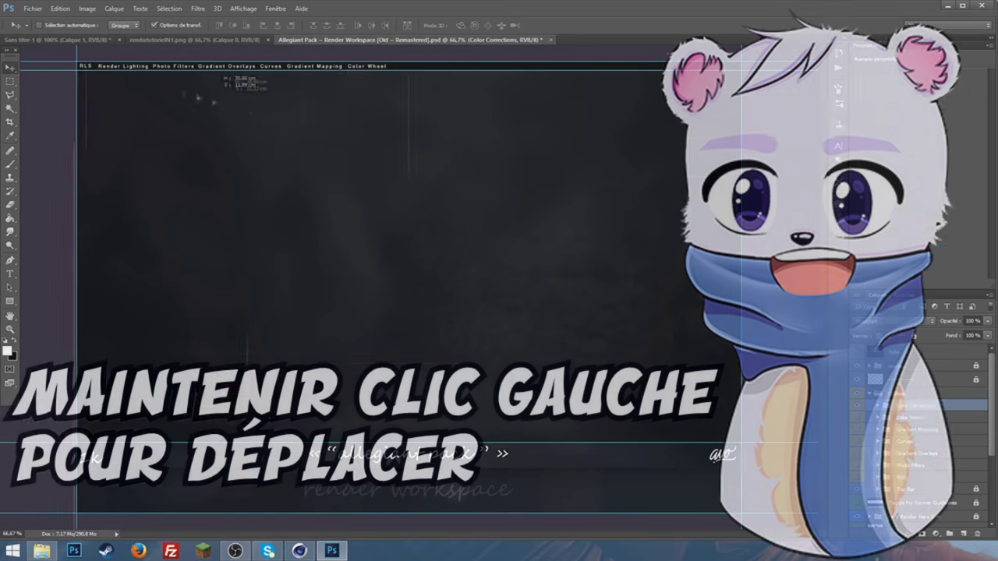
pyautogui.moveTo(446, 243); pyautogui.dragTo(442, 203)
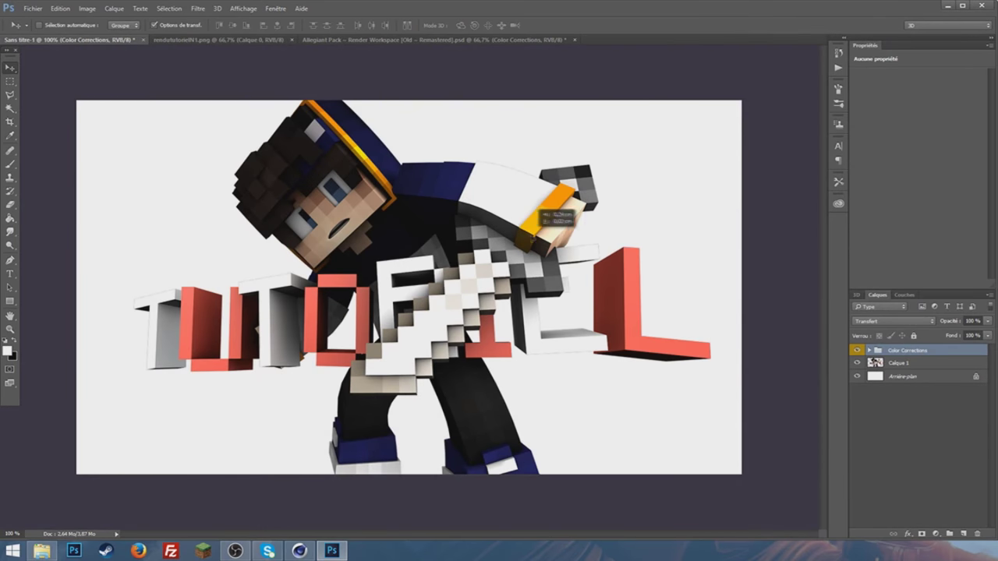
pyautogui.click(9, 81)
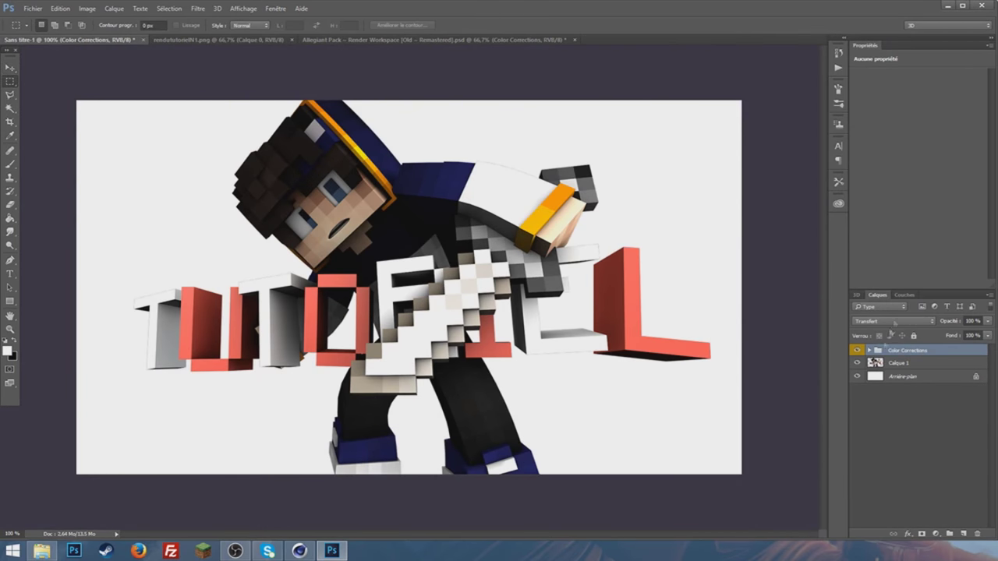
pyautogui.click(25, 8)
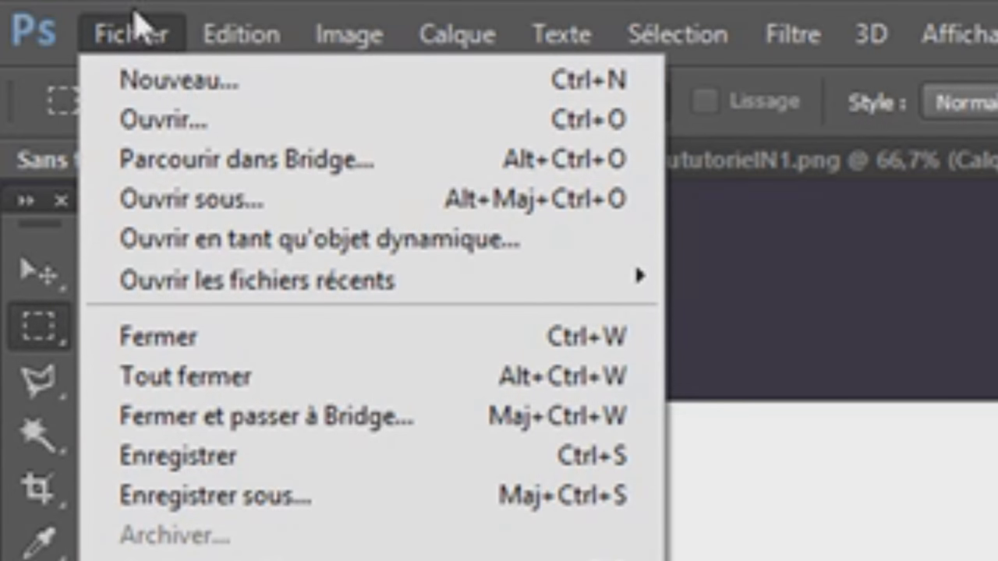
# Open Screenshot Day (75) from Dragiboom's Colorful Screenshot pack V2 > Landscape Day.
pyautogui.click(55, 29)
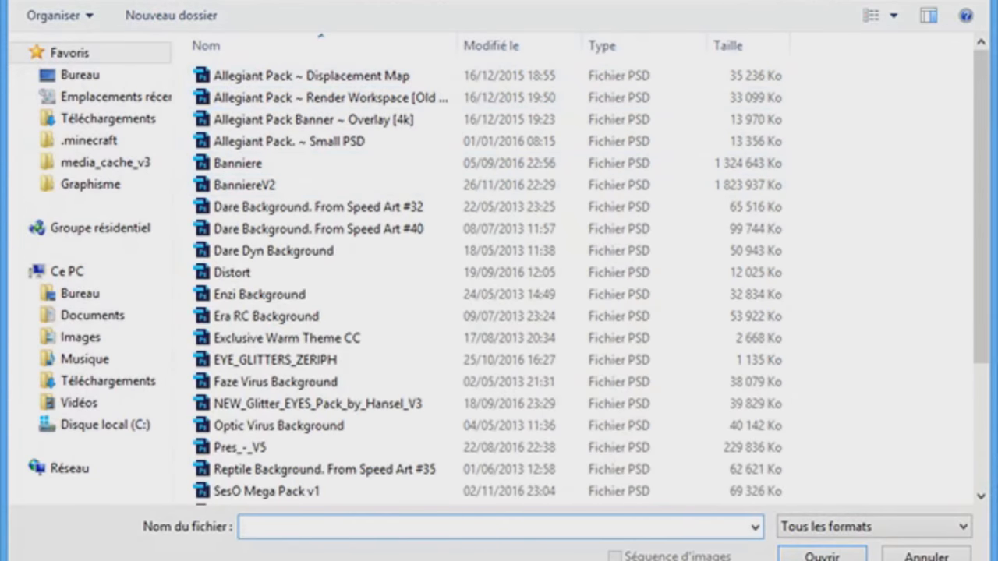
pyautogui.hotkey('alt', 'Up')
pyautogui.click(267, 123)
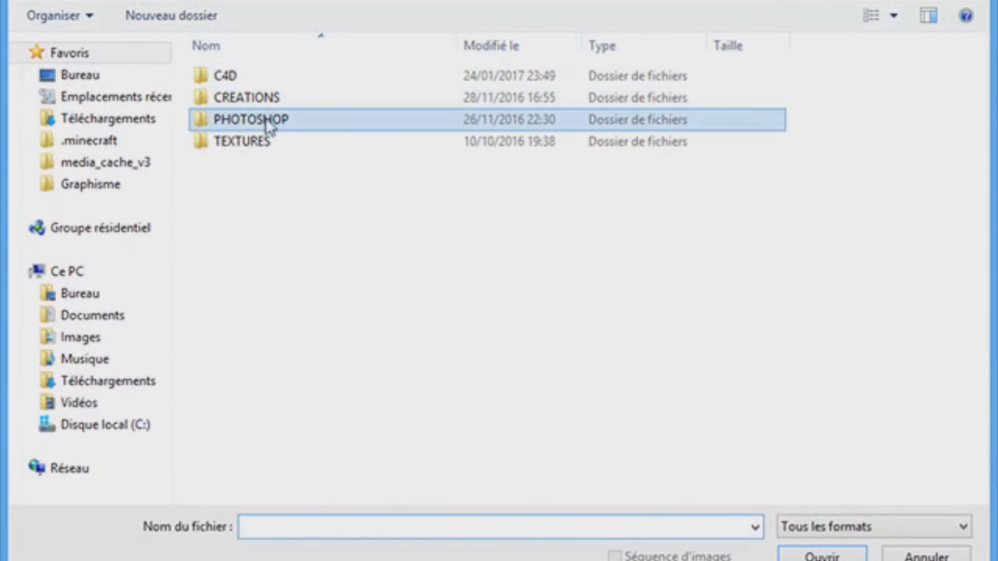
pyautogui.doubleClick(268, 121)
pyautogui.doubleClick(272, 100)
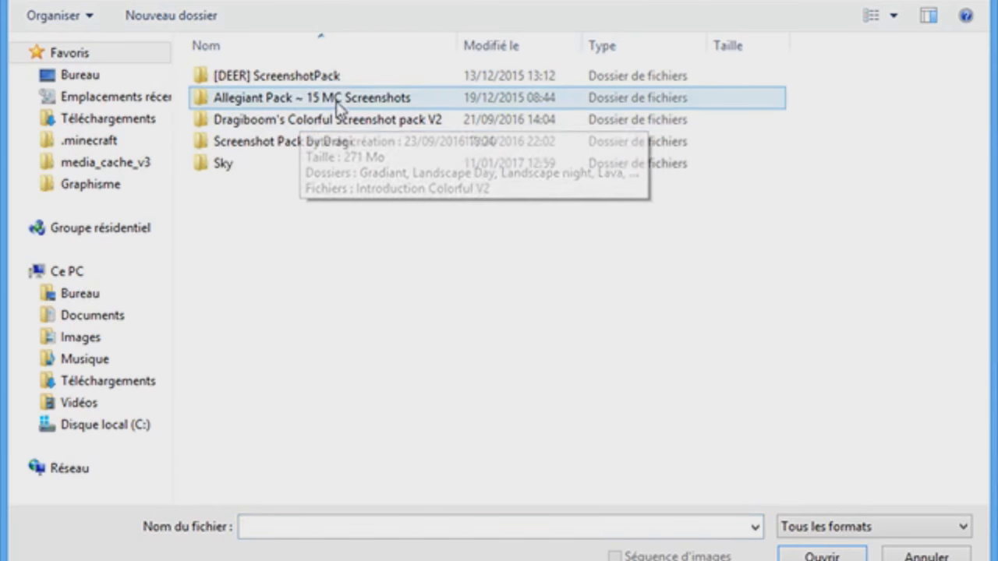
pyautogui.doubleClick(340, 101)
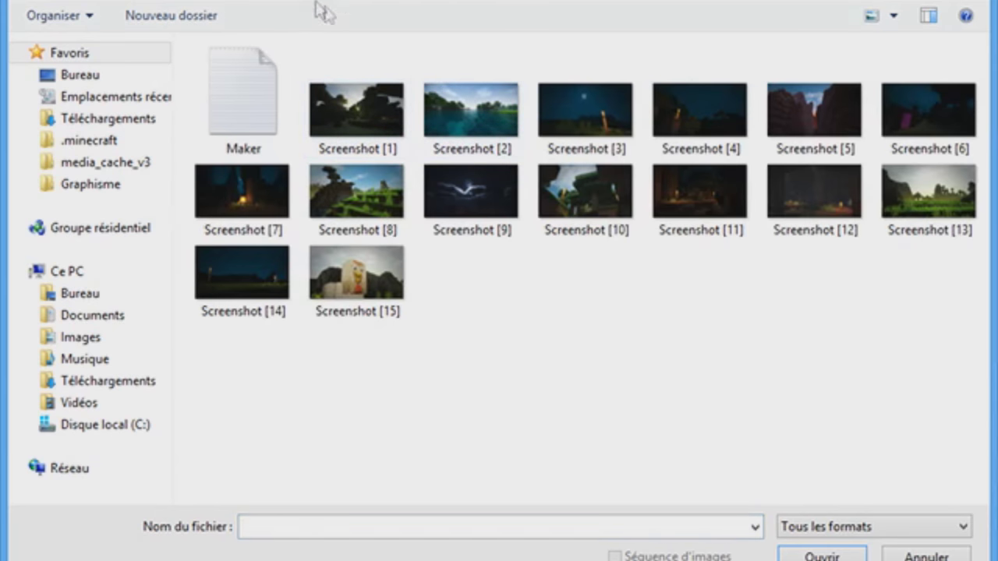
pyautogui.click(450, 1)
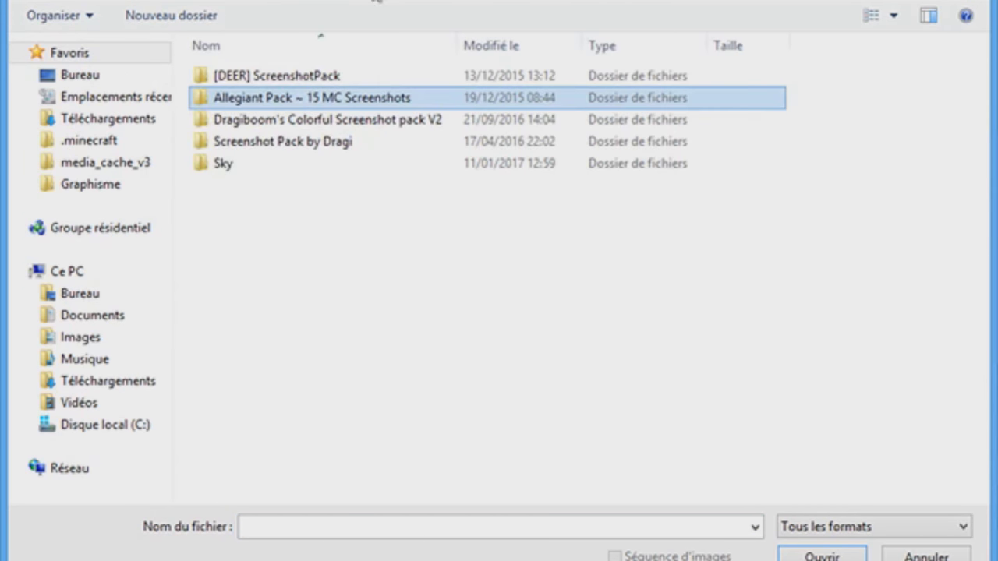
pyautogui.doubleClick(333, 123)
pyautogui.doubleClick(339, 112)
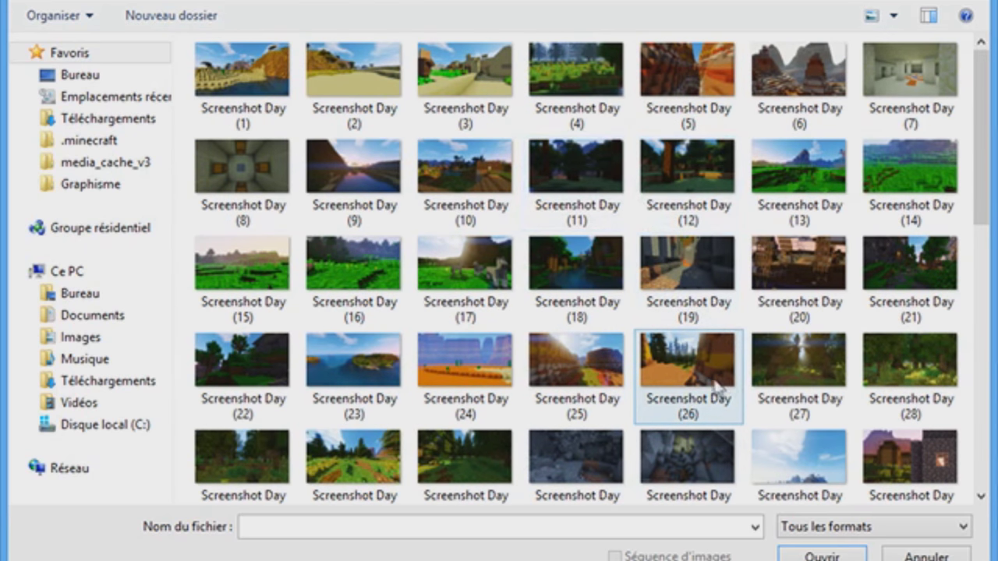
pyautogui.scroll(-2, 487, 373)
pyautogui.scroll(-3, 517, 378)
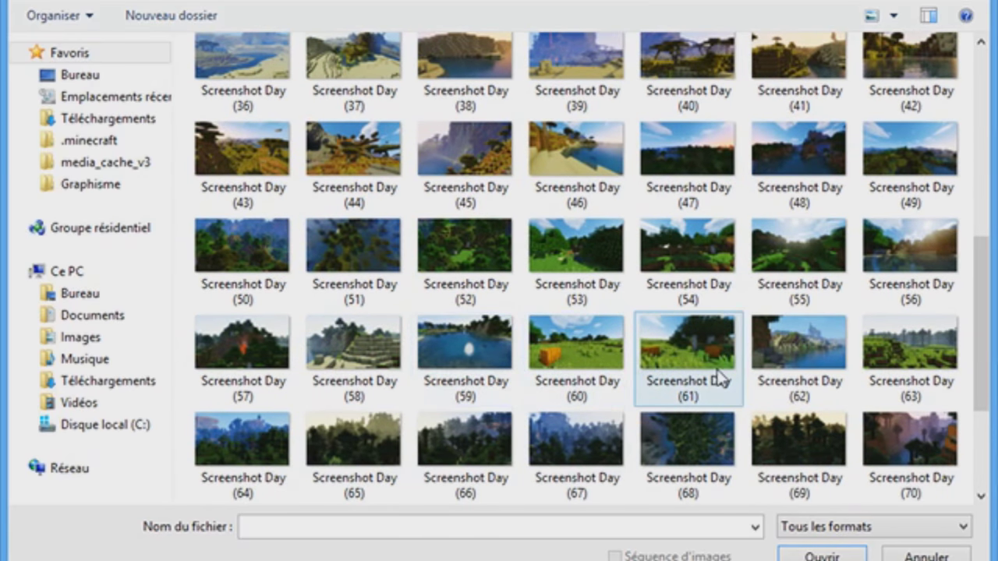
pyautogui.scroll(-2, 721, 380)
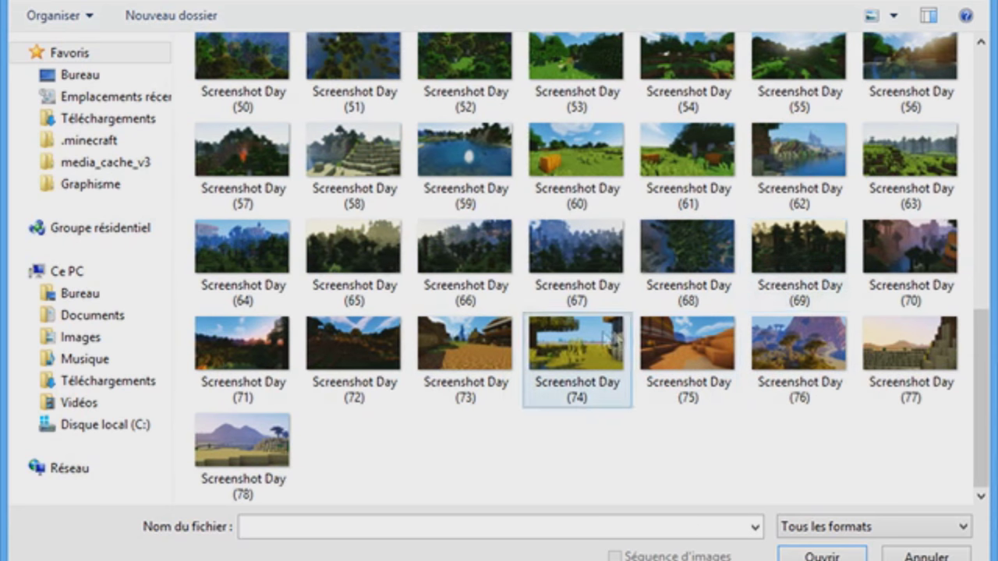
pyautogui.doubleClick(706, 376)
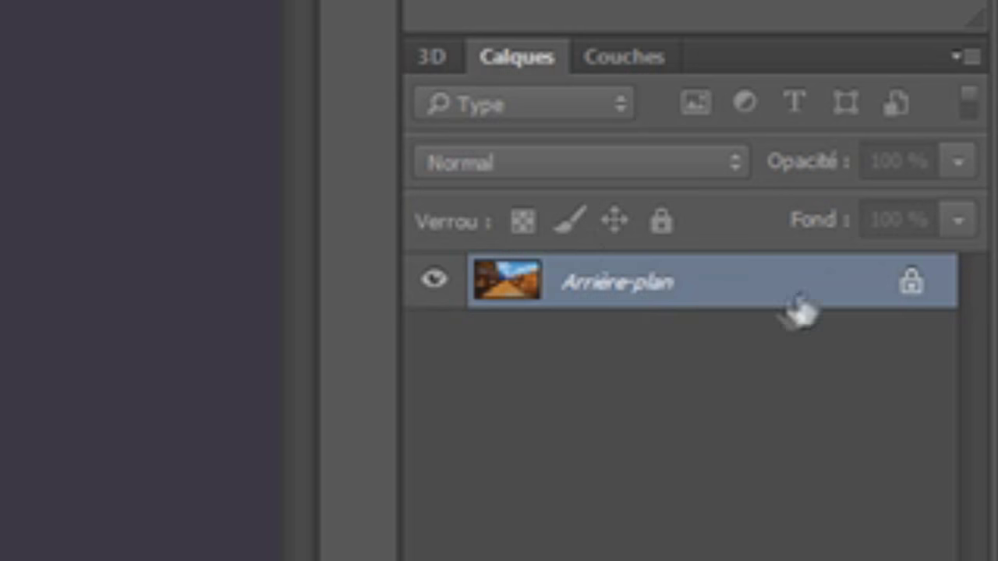
# Unlock the screenshot's background layer and drag it into the thumbnail document.
pyautogui.doubleClick(838, 304)
pyautogui.click(936, 285)
pyautogui.moveTo(521, 160); pyautogui.dragTo(162, 35)
pyautogui.moveTo(36, 39); pyautogui.dragTo(579, 273)
# Scale the screenshot to about 70% to fill the canvas and place it beneath Calque 1.
pyautogui.moveTo(799, 122); pyautogui.dragTo(723, 154)
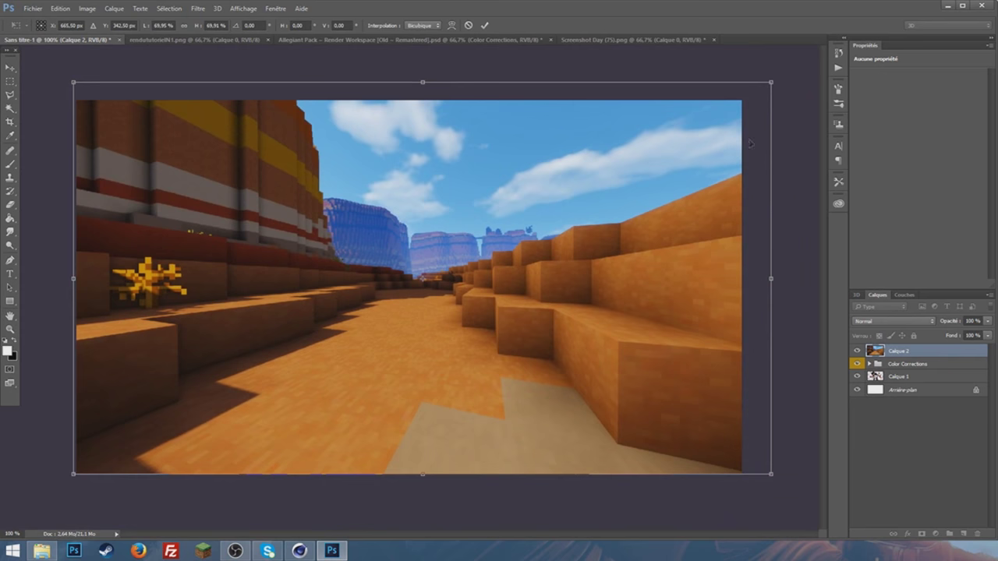
pyautogui.click(10, 92)
pyautogui.click(460, 209)
pyautogui.click(11, 93)
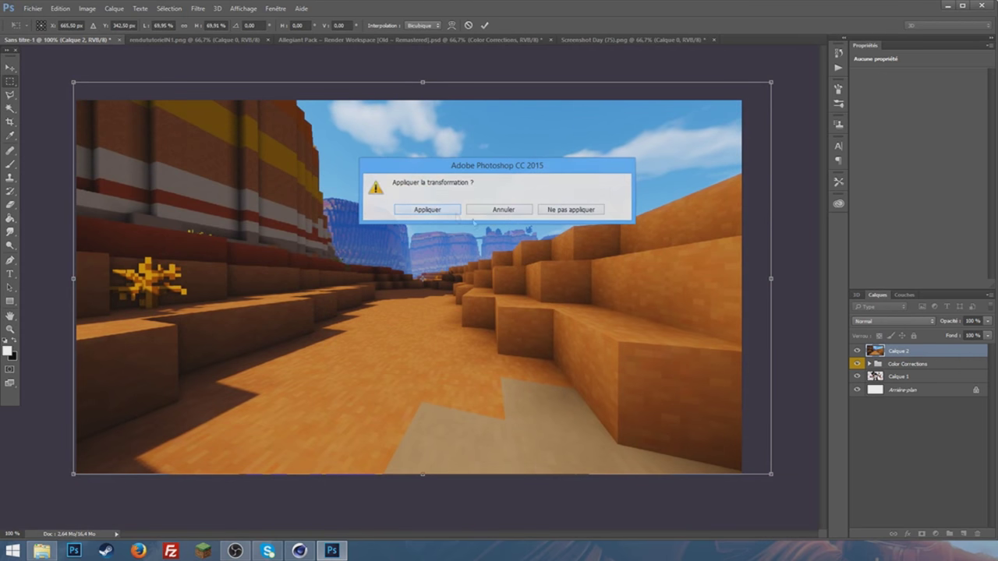
pyautogui.press('Return')
pyautogui.moveTo(878, 351); pyautogui.dragTo(919, 381)
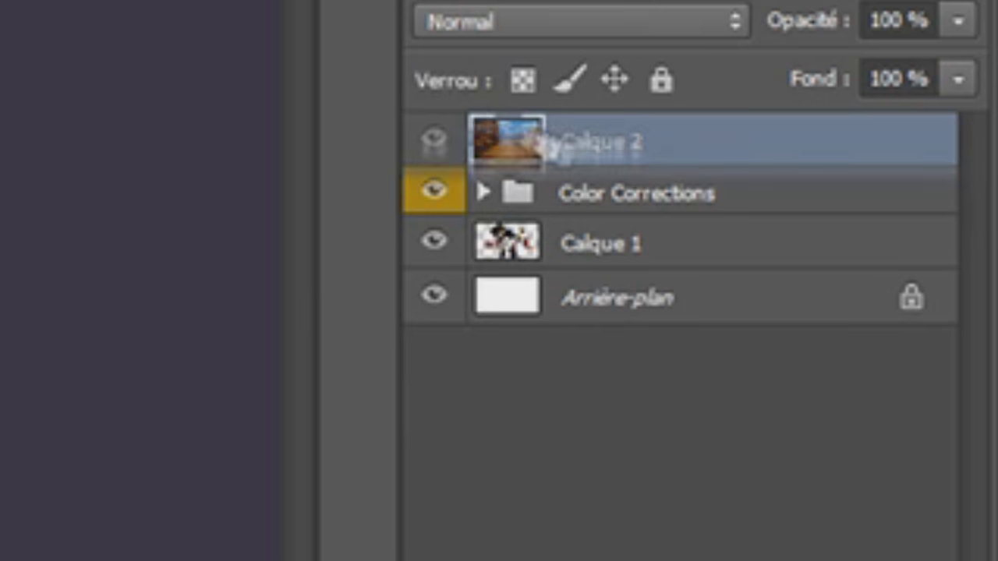
pyautogui.moveTo(682, 263); pyautogui.dragTo(600, 259)
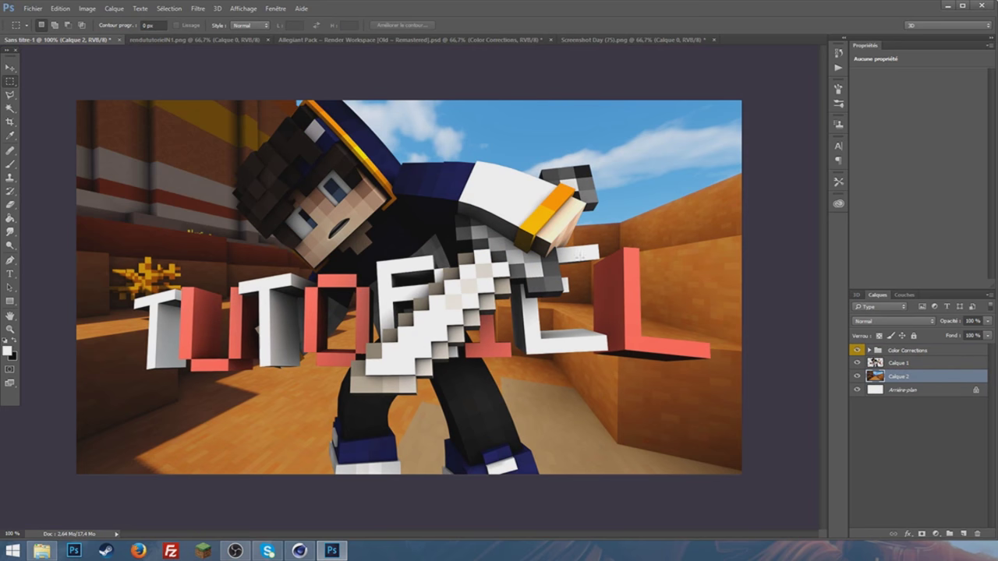
# Clear the rectangular selection and target the Calque 2 background layer.
pyautogui.moveTo(134, 100); pyautogui.dragTo(719, 368)
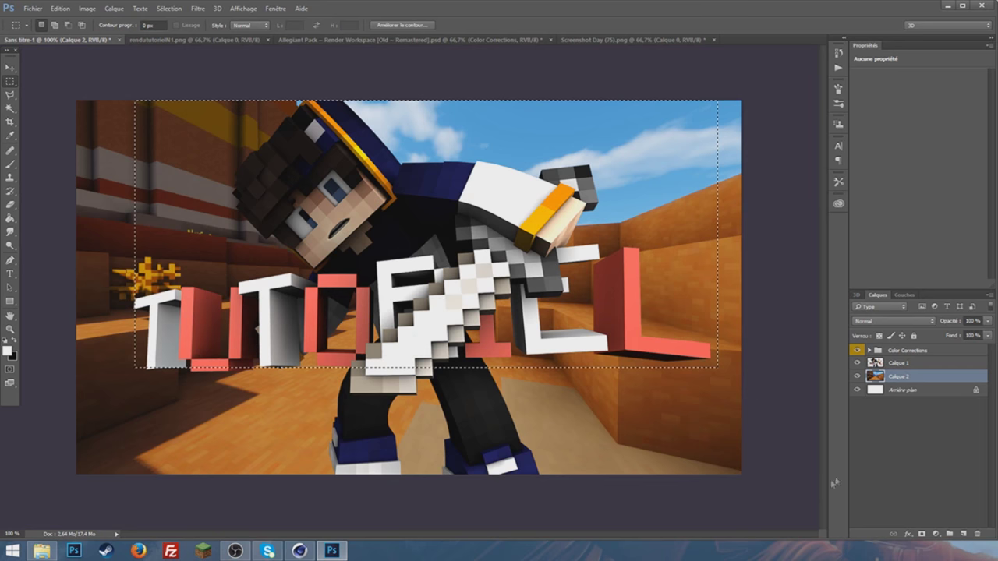
pyautogui.click(692, 433)
pyautogui.click(893, 363)
pyautogui.click(898, 379)
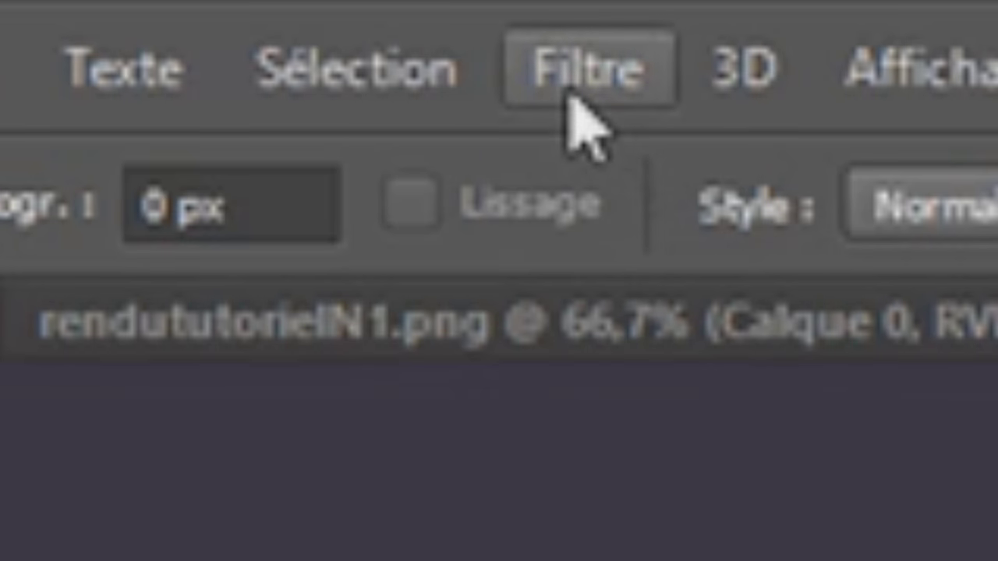
# Apply a Flou gaussien with a 3,4-pixel radius to Calque 2.
pyautogui.click(197, 10)
pyautogui.moveTo(156, 187)
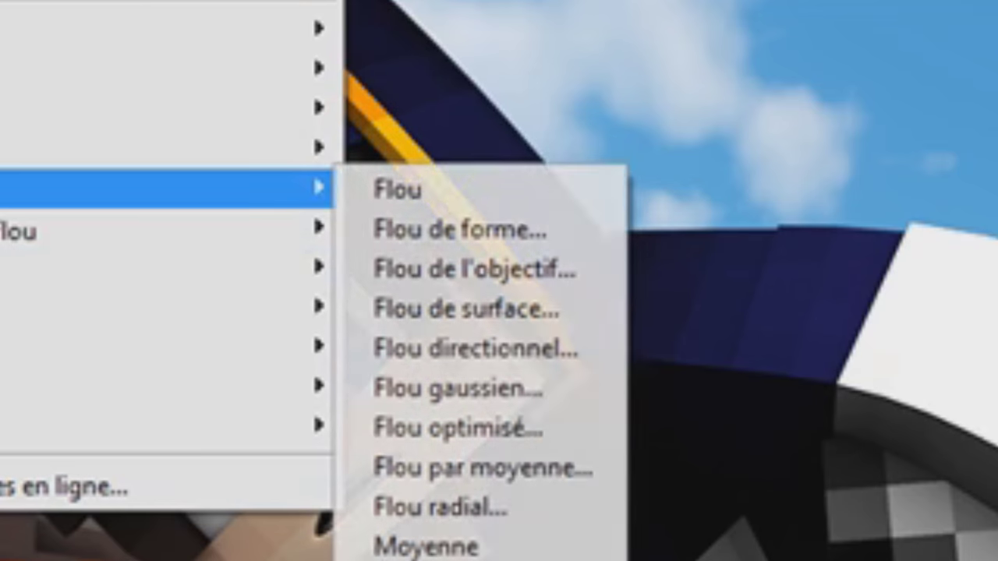
pyautogui.click(533, 393)
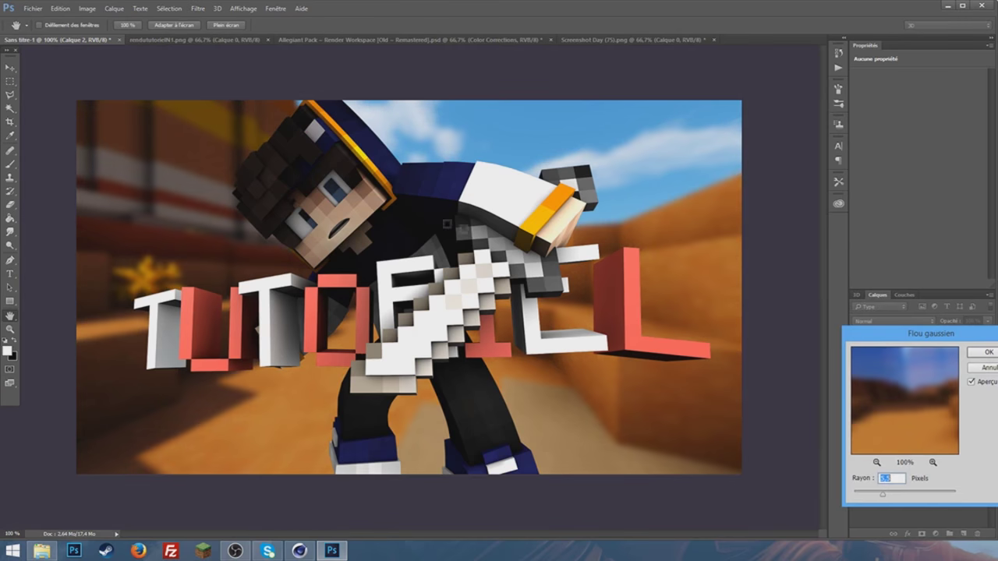
pyautogui.moveTo(875, 497); pyautogui.dragTo(874, 493)
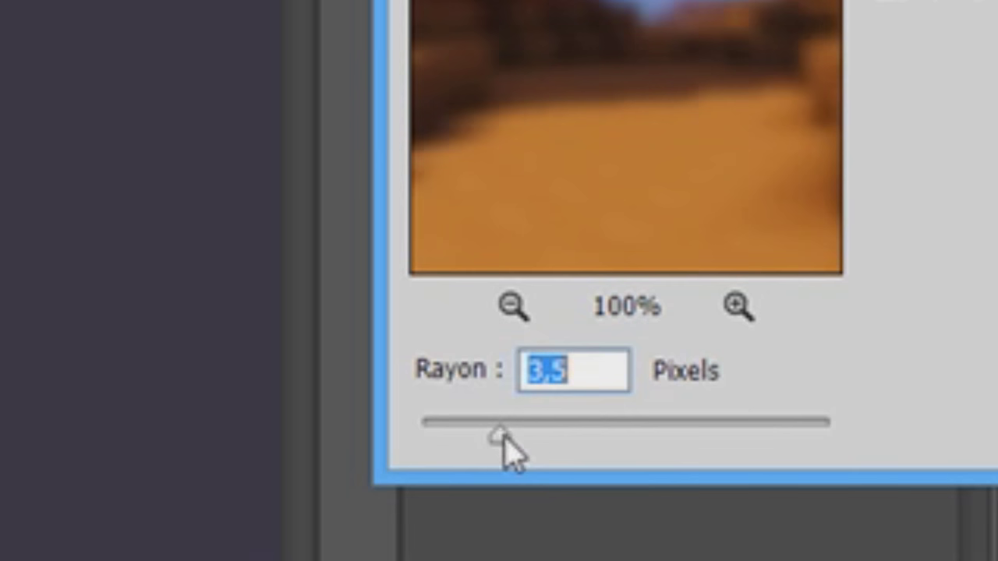
pyautogui.moveTo(510, 435); pyautogui.dragTo(498, 432)
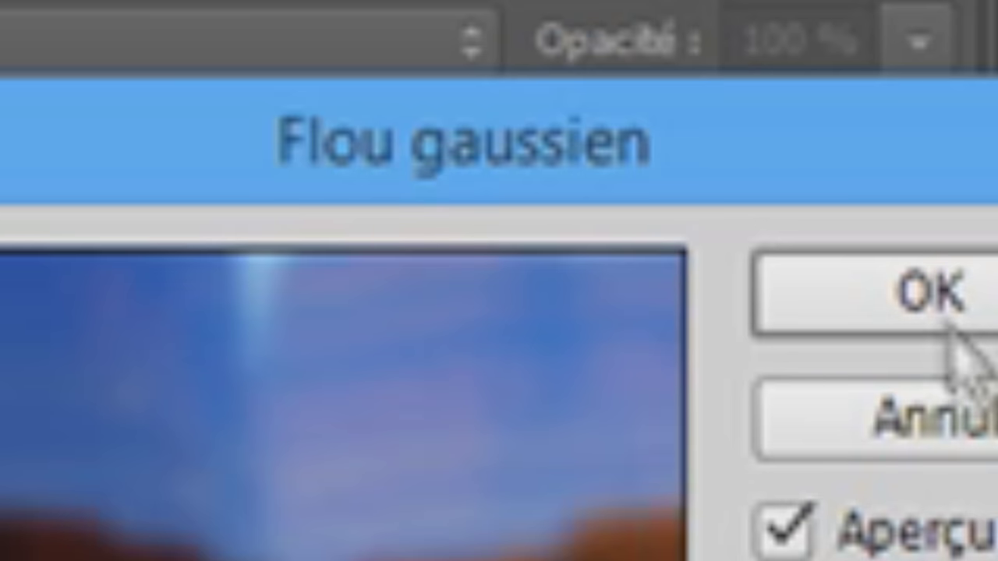
pyautogui.click(947, 326)
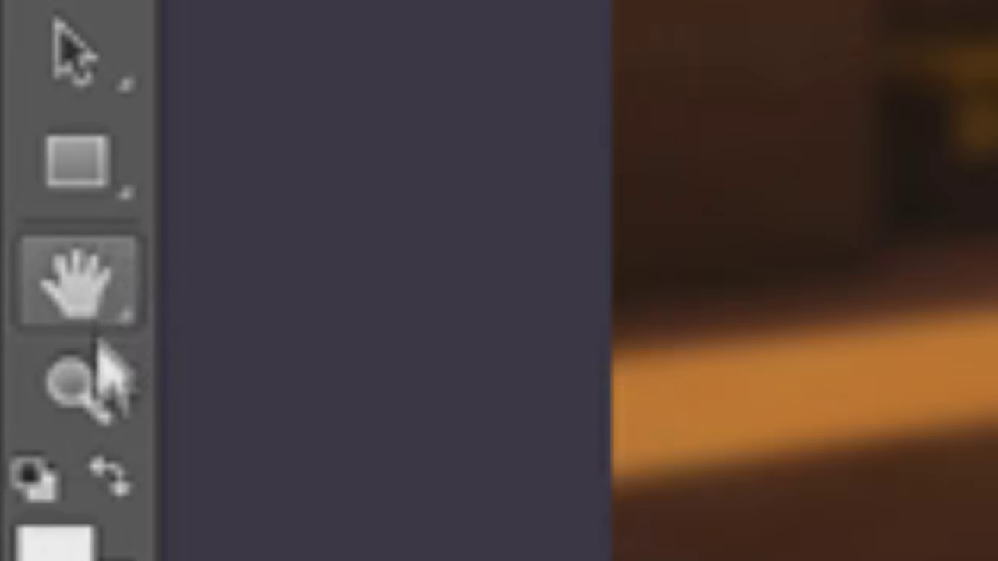
pyautogui.click(10, 329)
# Zoom the view to 92% and set up a 306 px brush with 0% hardness.
pyautogui.moveTo(452, 339); pyautogui.dragTo(405, 340)
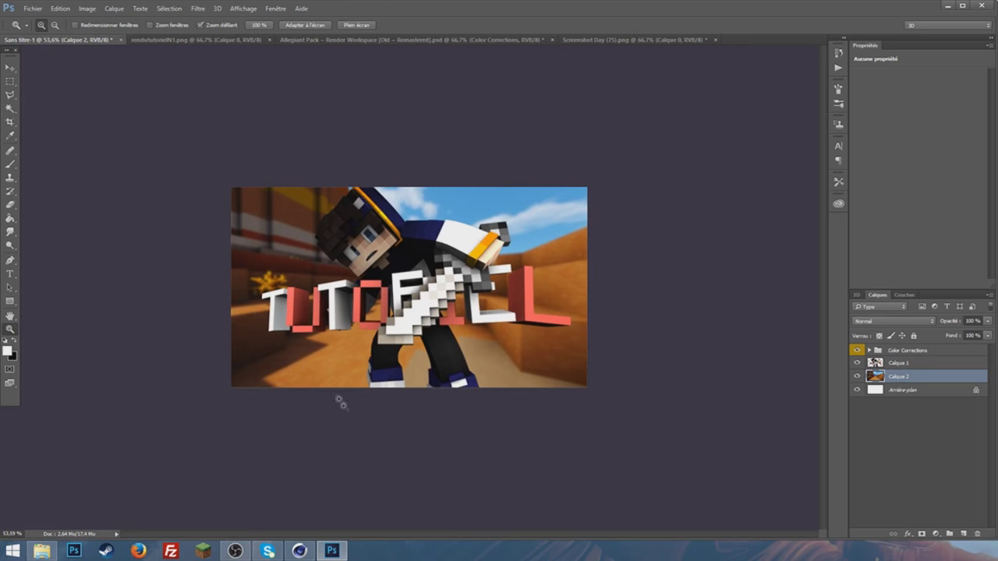
pyautogui.moveTo(350, 415); pyautogui.dragTo(446, 380)
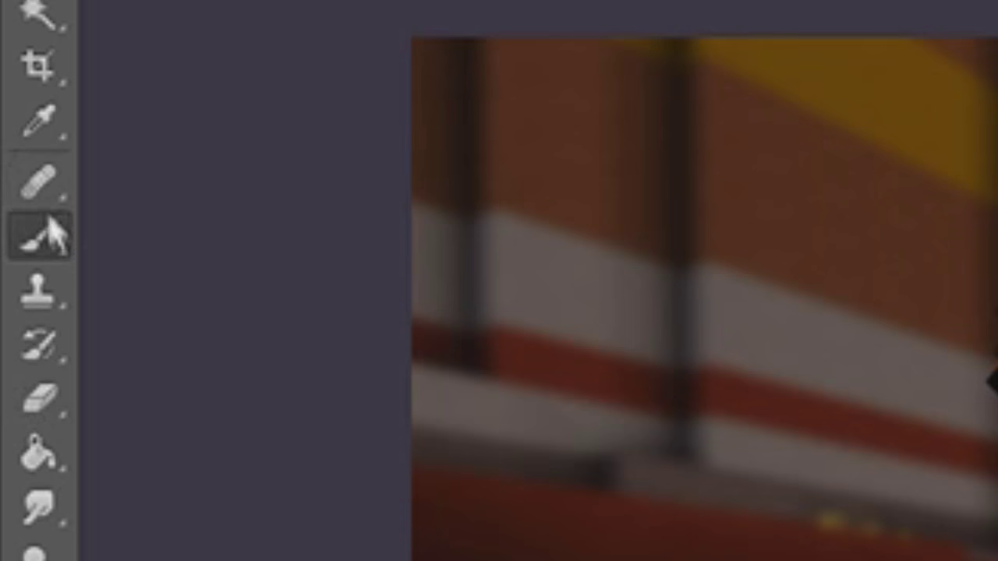
pyautogui.click(11, 161)
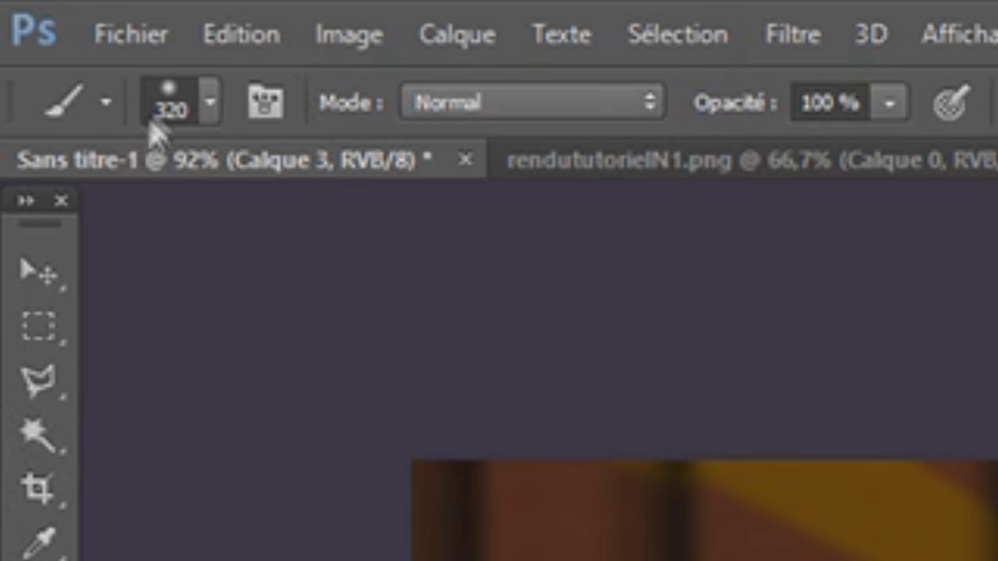
pyautogui.click(156, 124)
pyautogui.moveTo(397, 234)
pyautogui.mouseDown()
pyautogui.moveTo(457, 243)
pyautogui.moveTo(471, 226)
pyautogui.moveTo(468, 238)
pyautogui.mouseUp()
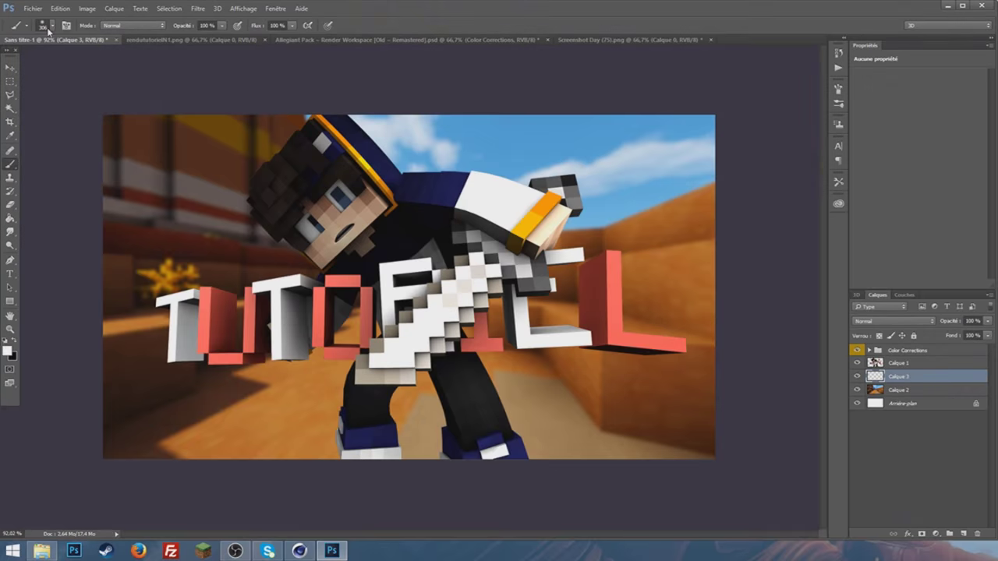
pyautogui.click(200, 128)
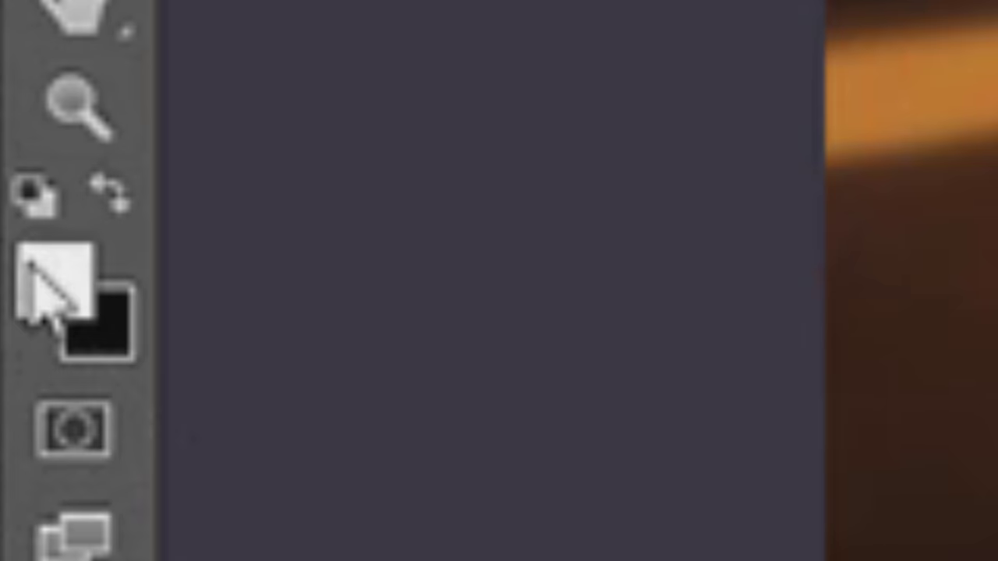
# Paint a soft white glow across the upper-right sky on Calque 3.
pyautogui.click(39, 292)
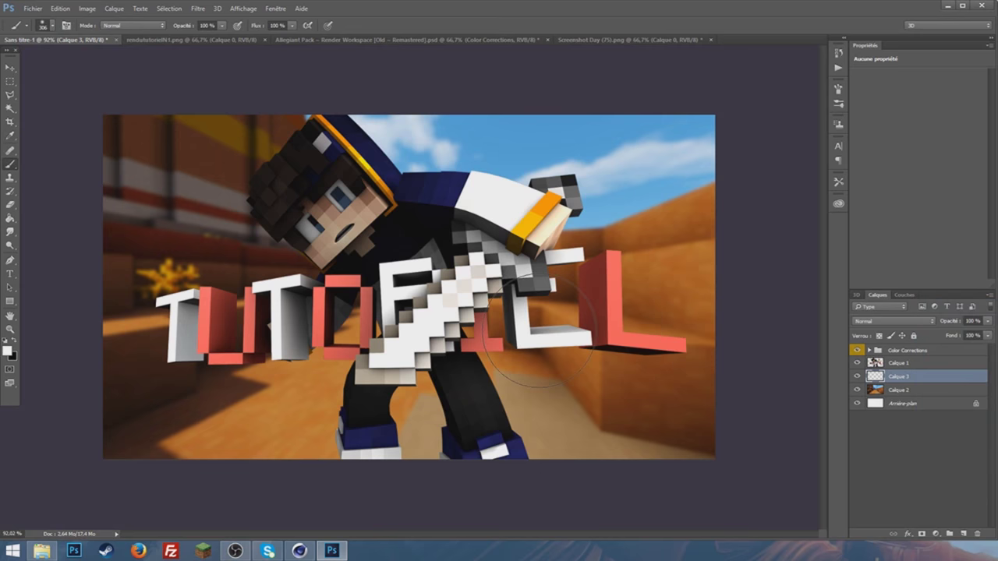
pyautogui.moveTo(375, 148); pyautogui.dragTo(601, 148)
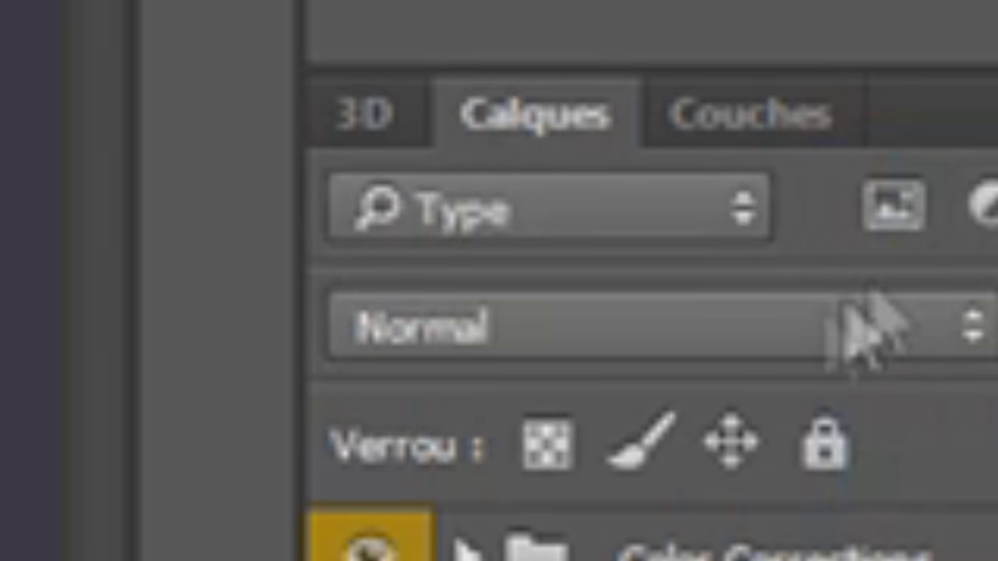
pyautogui.click(920, 321)
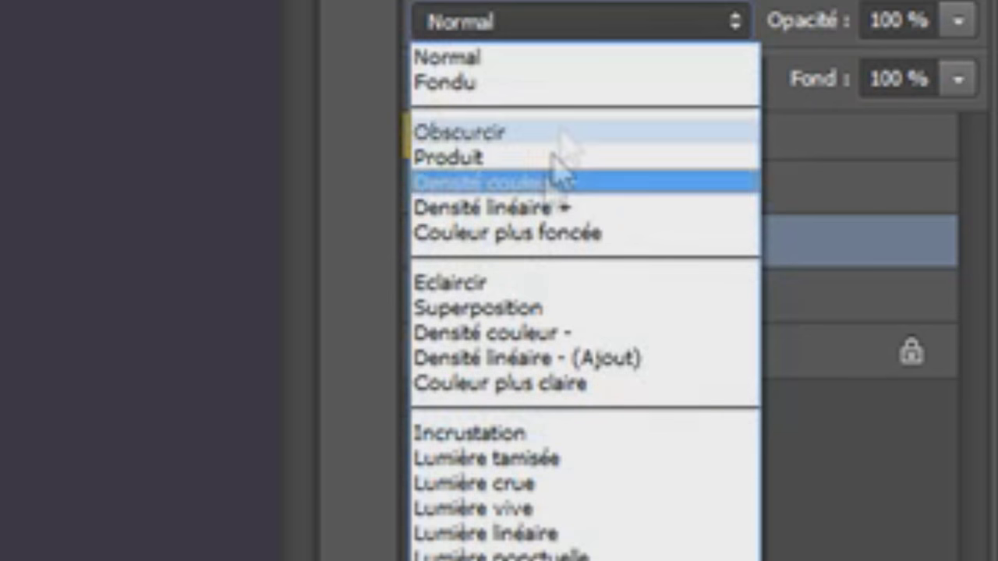
# Set the glow layer to Incrustation blending at about 25% opacity.
pyautogui.click(569, 22)
pyautogui.click(555, 23)
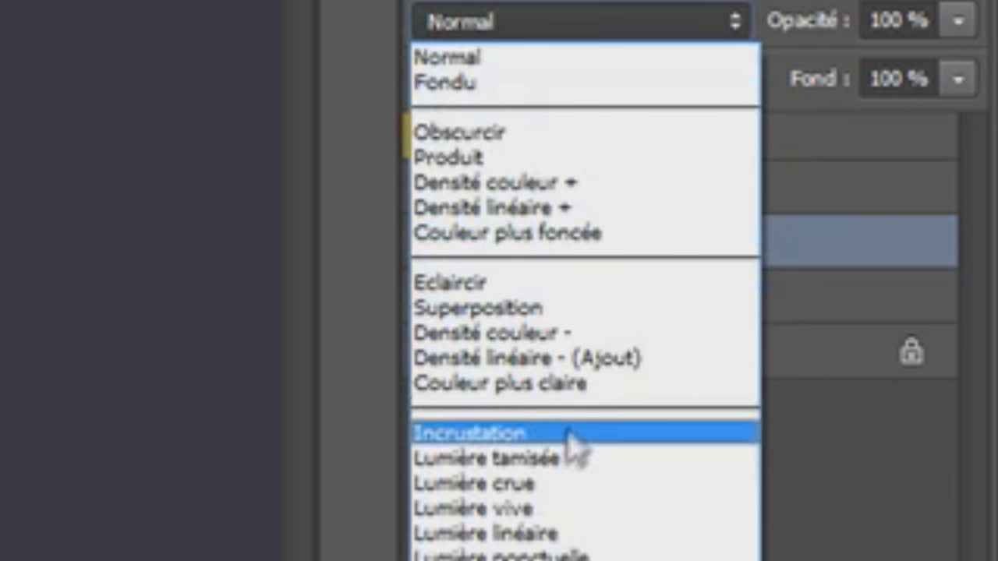
pyautogui.click(569, 434)
pyautogui.click(952, 304)
pyautogui.moveTo(772, 349); pyautogui.dragTo(950, 334)
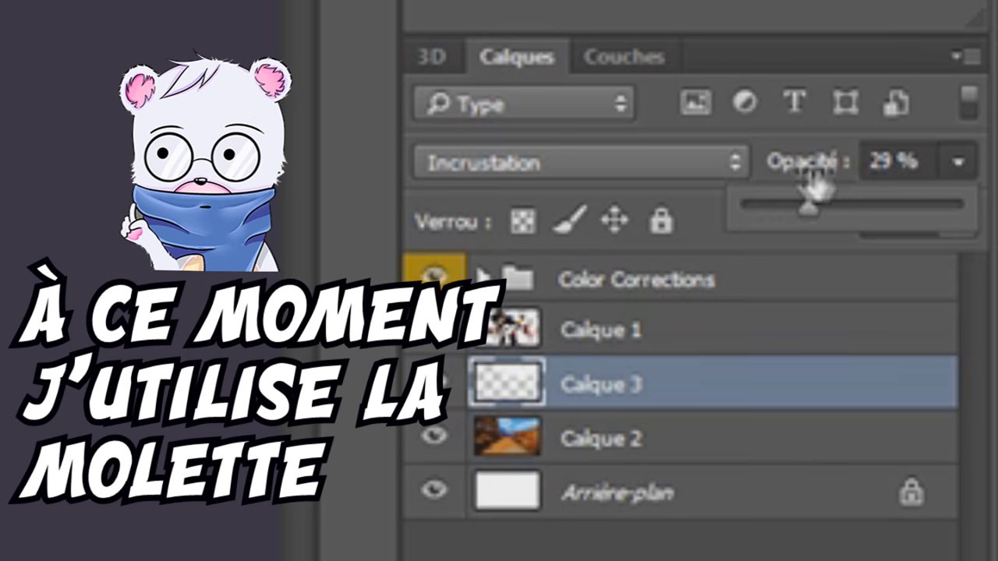
# Browse through other blending modes for the glow layer.
pyautogui.click(920, 324)
pyautogui.scroll(-1, 920, 324)
pyautogui.scroll(-1, 684, 167)
pyautogui.scroll(-1, 689, 185)
pyautogui.scroll(-1, 684, 167)
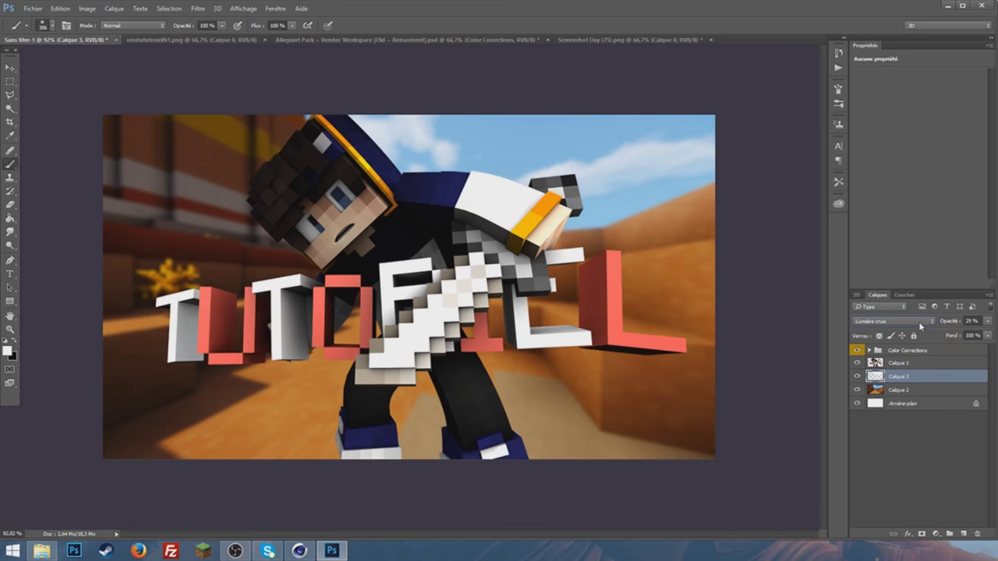
pyautogui.scroll(-1, 918, 321)
pyautogui.scroll(-1, 918, 321)
pyautogui.scroll(-1, 919, 321)
pyautogui.scroll(-1, 919, 322)
pyautogui.scroll(-2, 919, 321)
pyautogui.scroll(-2, 919, 321)
pyautogui.scroll(-2, 918, 321)
pyautogui.scroll(2, 918, 321)
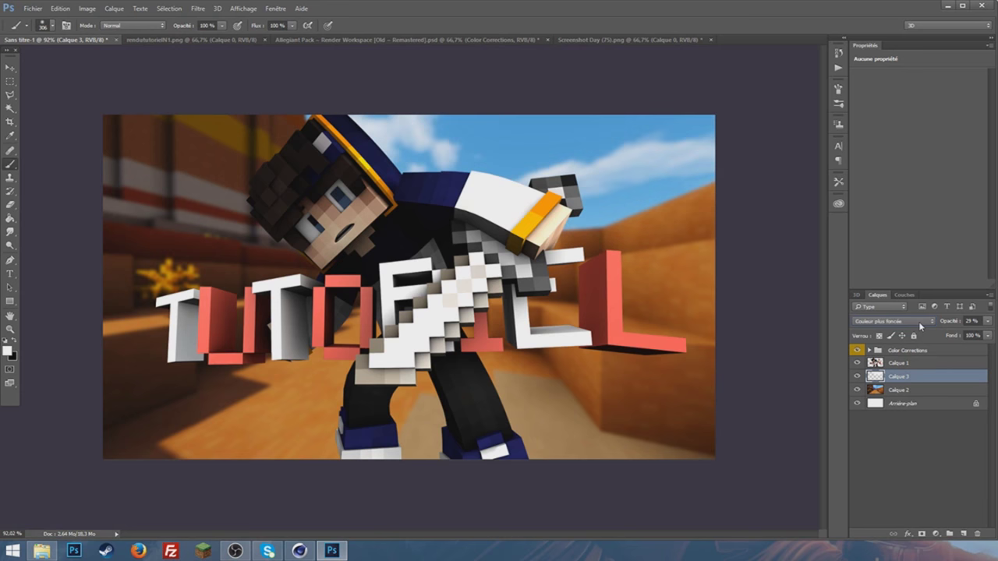
# Return the glow layer to Incrustation and lower its opacity to 21%.
pyautogui.click(920, 322)
pyautogui.click(889, 417)
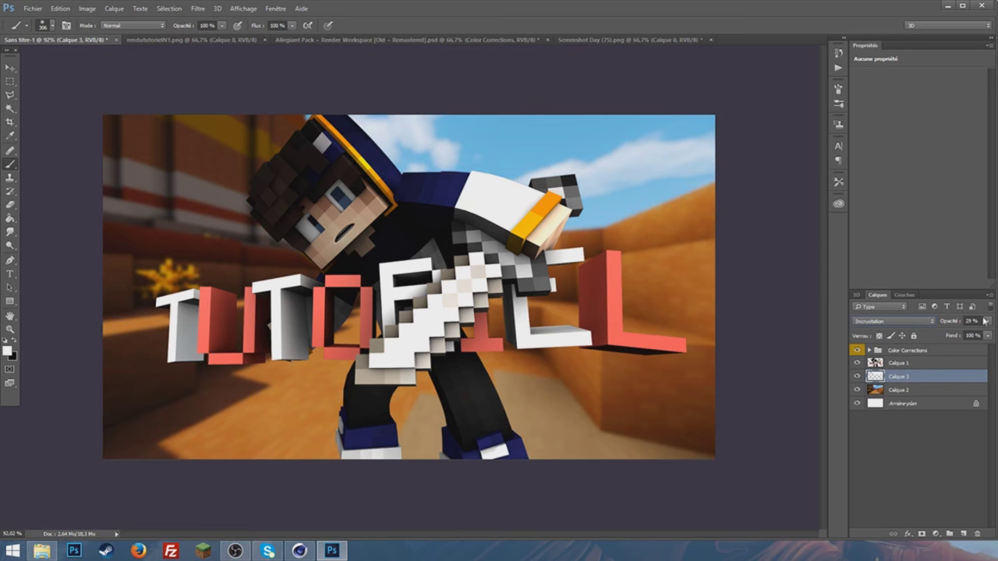
pyautogui.click(988, 325)
pyautogui.moveTo(953, 331); pyautogui.dragTo(946, 331)
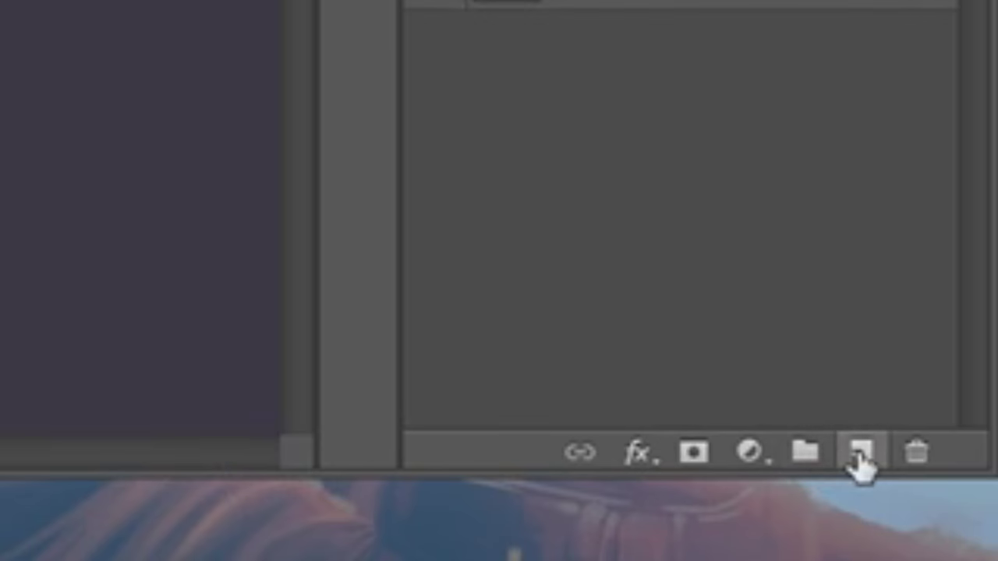
pyautogui.click(962, 534)
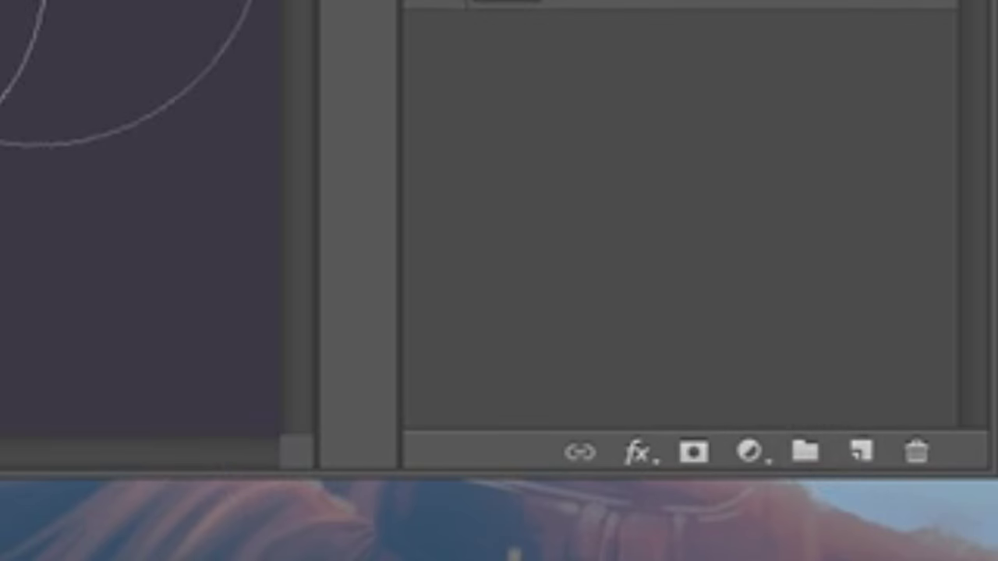
# Paint orange over the right, lower-right and left background on Calque 4.
pyautogui.click(8, 352)
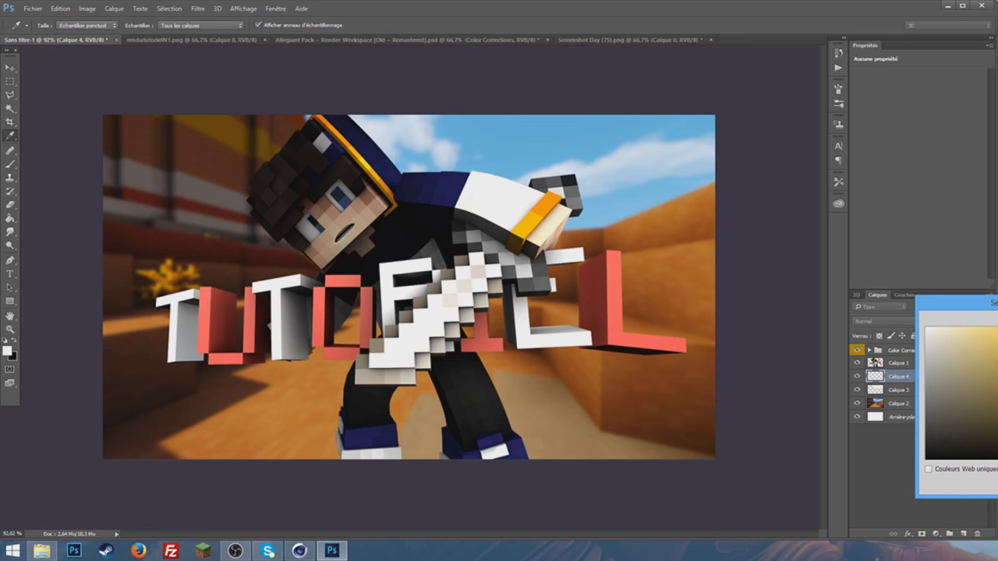
pyautogui.press('Return')
pyautogui.moveTo(530, 327)
pyautogui.mouseDown()
pyautogui.moveTo(669, 222)
pyautogui.moveTo(576, 390)
pyautogui.mouseUp()
pyautogui.moveTo(156, 411)
pyautogui.mouseDown()
pyautogui.moveTo(148, 316)
pyautogui.moveTo(296, 249)
pyautogui.mouseUp()
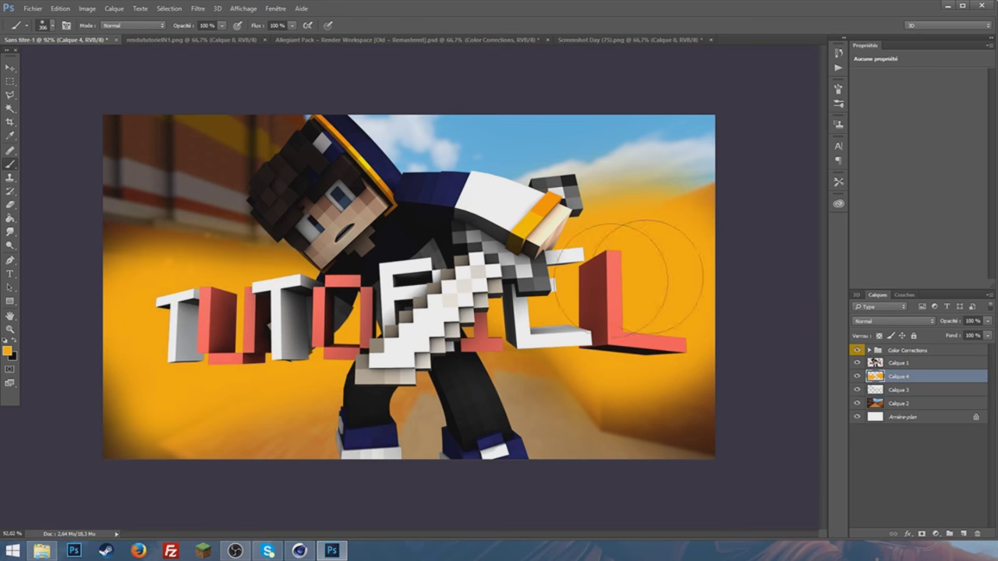
# Gaussian-blur the orange paint and set Calque 4 to Incrustation blending.
pyautogui.click(199, 10)
pyautogui.moveTo(296, 50)
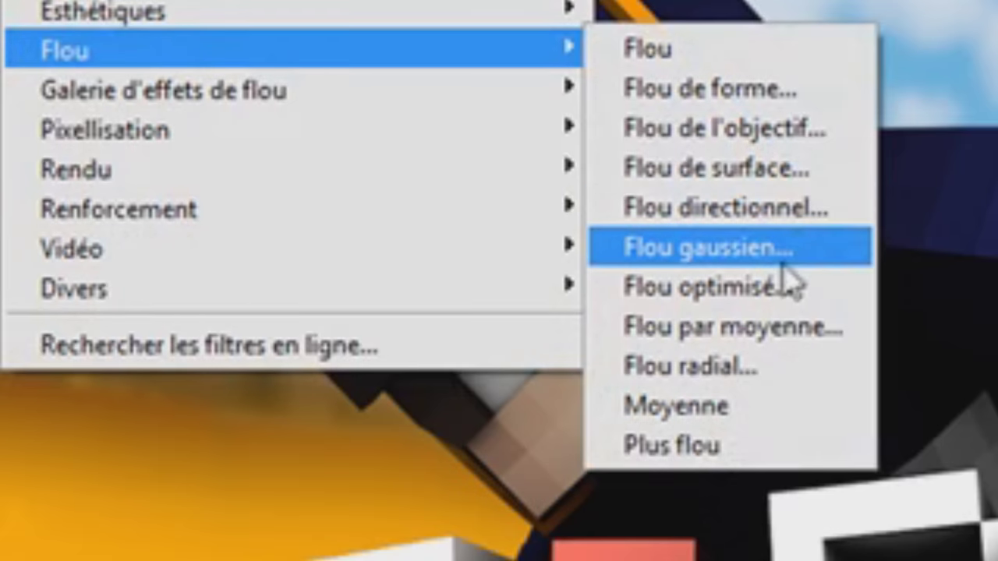
pyautogui.click(936, 529)
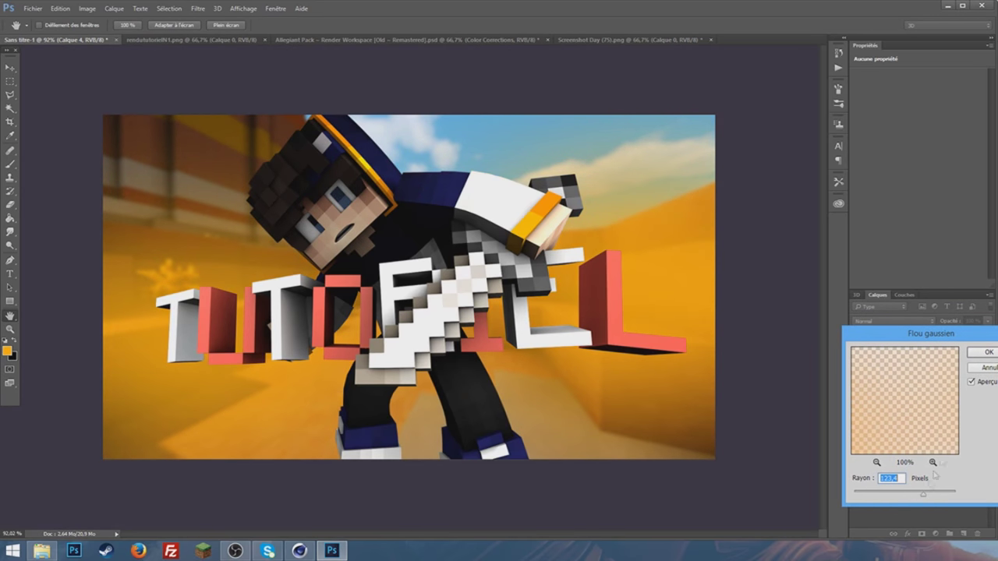
pyautogui.click(980, 353)
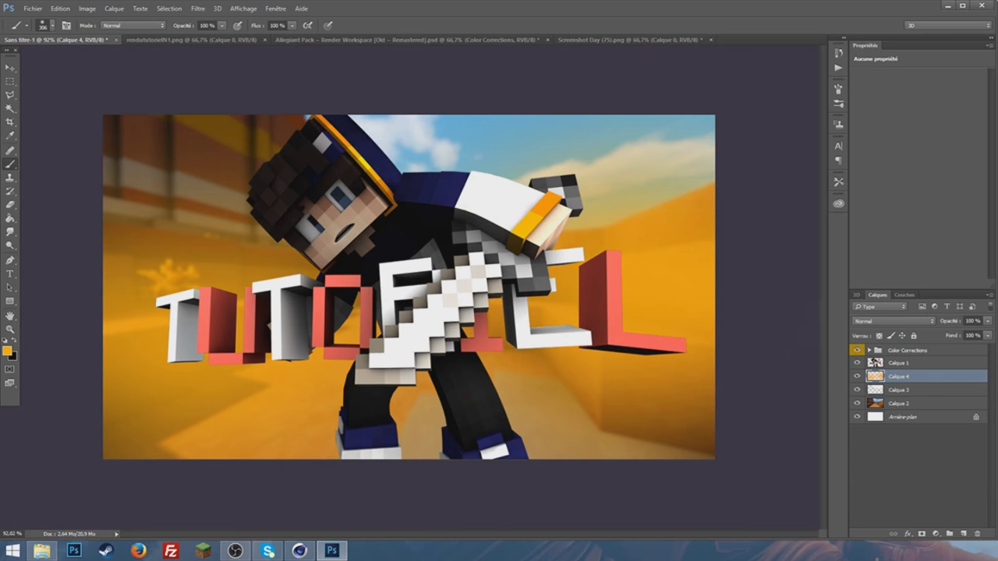
pyautogui.click(893, 321)
pyautogui.click(889, 427)
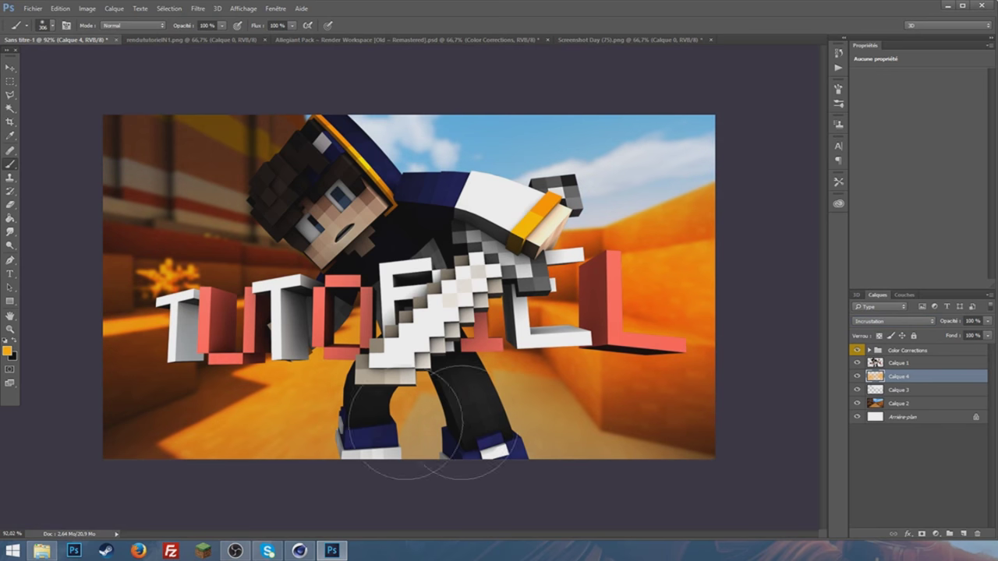
pyautogui.click(10, 329)
# Select the character layer Calque 1 and duplicate it with Ctrl+J.
pyautogui.moveTo(402, 344); pyautogui.dragTo(341, 373)
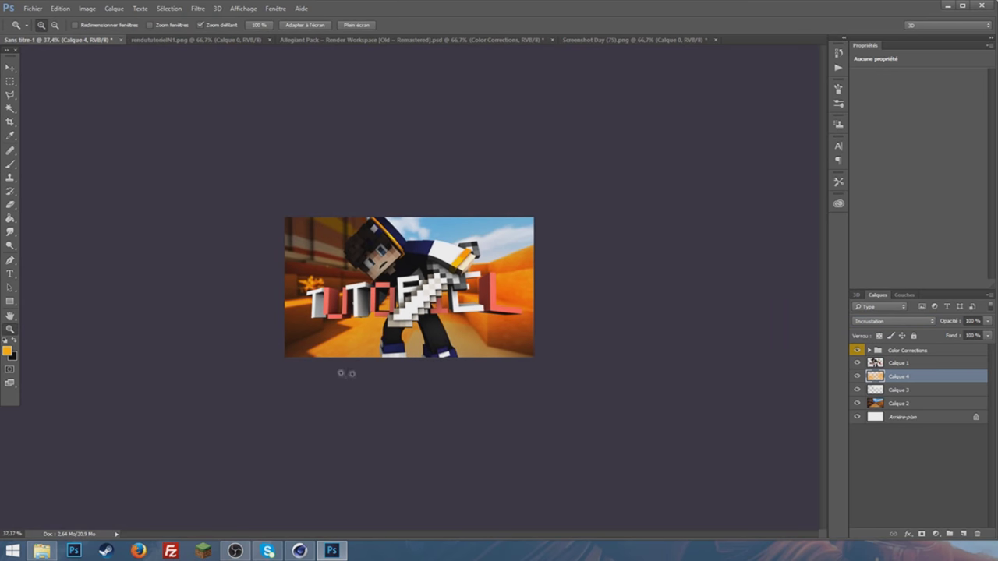
pyautogui.moveTo(317, 331); pyautogui.dragTo(349, 340)
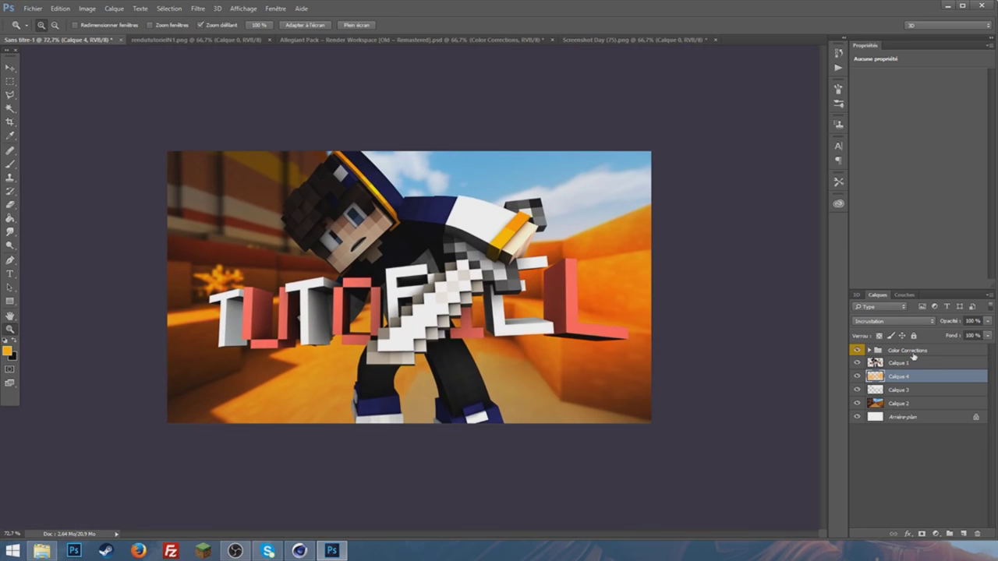
pyautogui.click(894, 366)
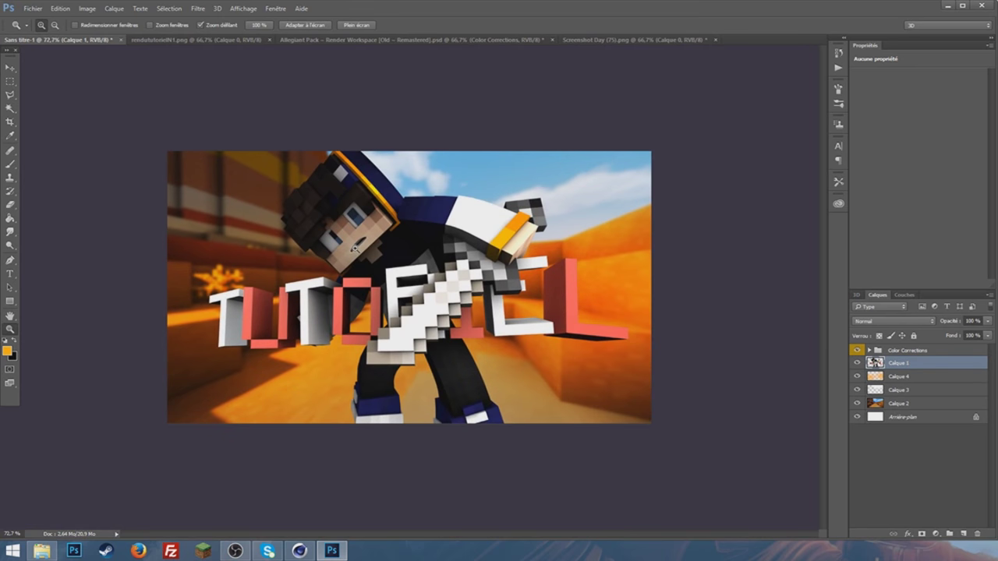
pyautogui.moveTo(354, 248); pyautogui.dragTo(370, 254)
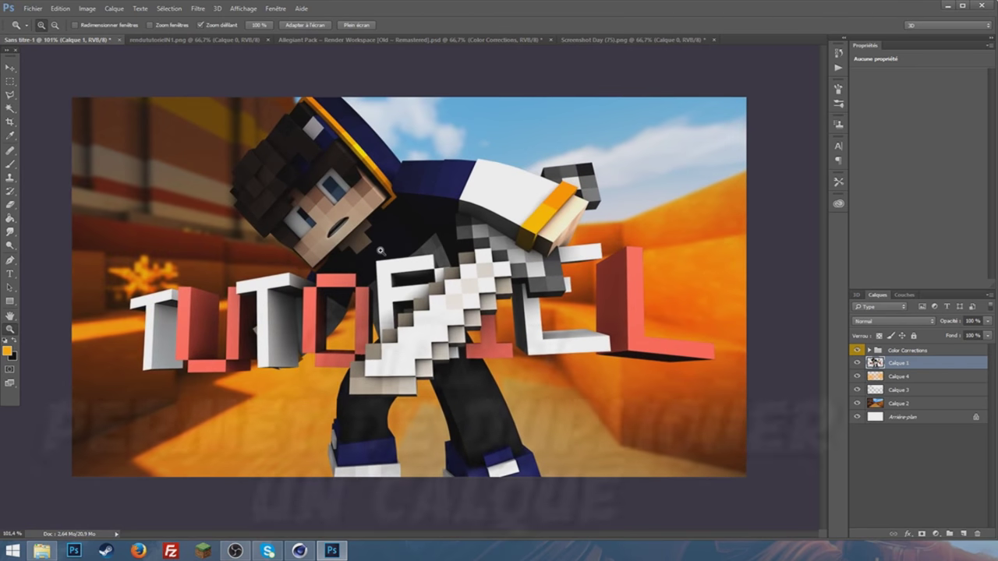
pyautogui.hotkey('ctrl', 'j')
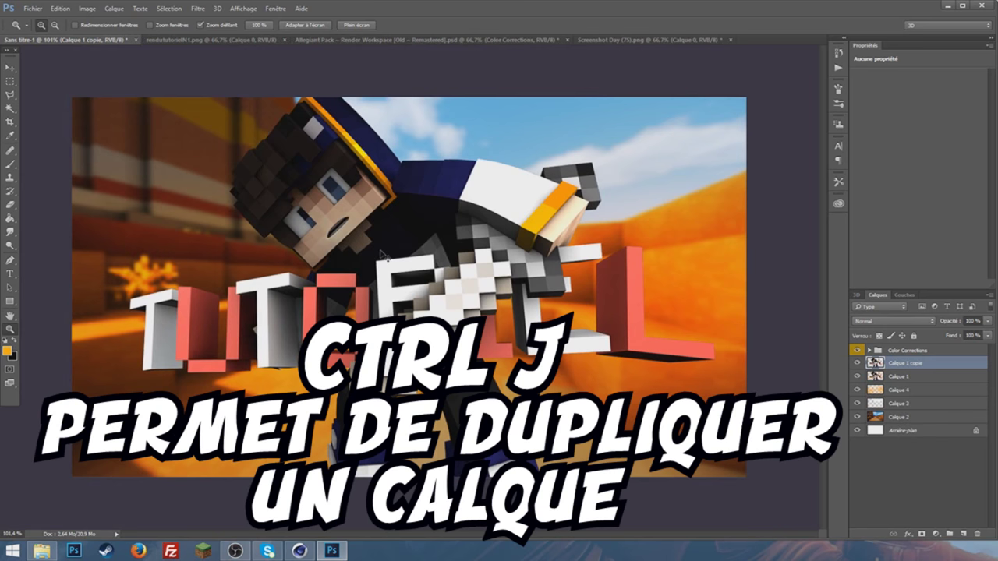
# Open Blending Options for Calque 1 copie and enable Lueur interne.
pyautogui.rightClick(952, 366)
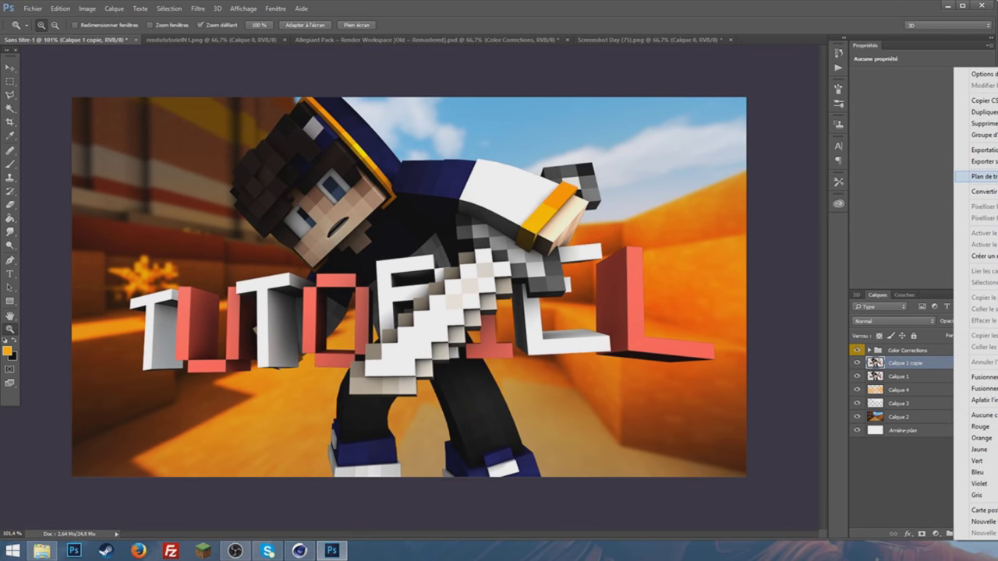
pyautogui.click(979, 74)
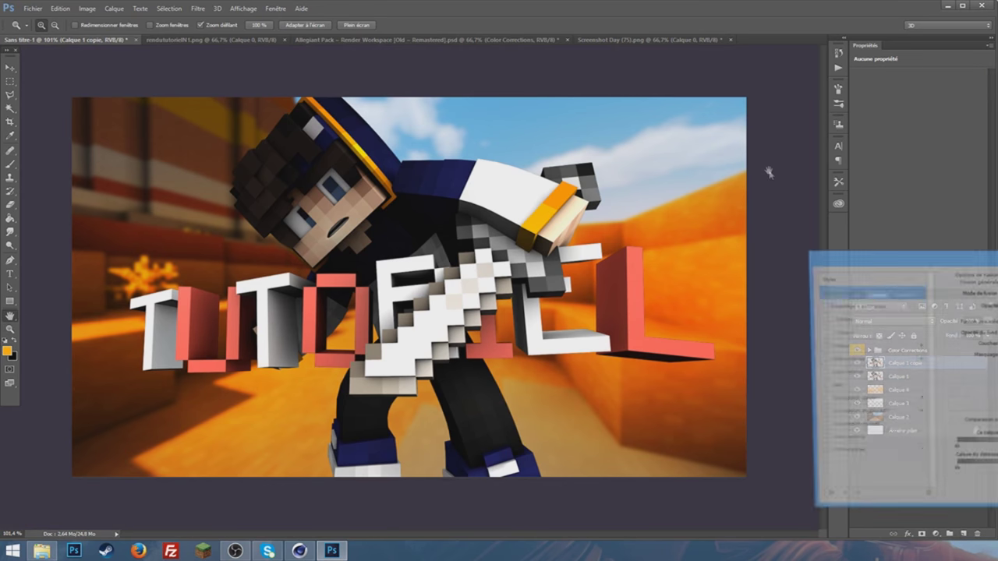
pyautogui.moveTo(904, 256); pyautogui.dragTo(510, 185)
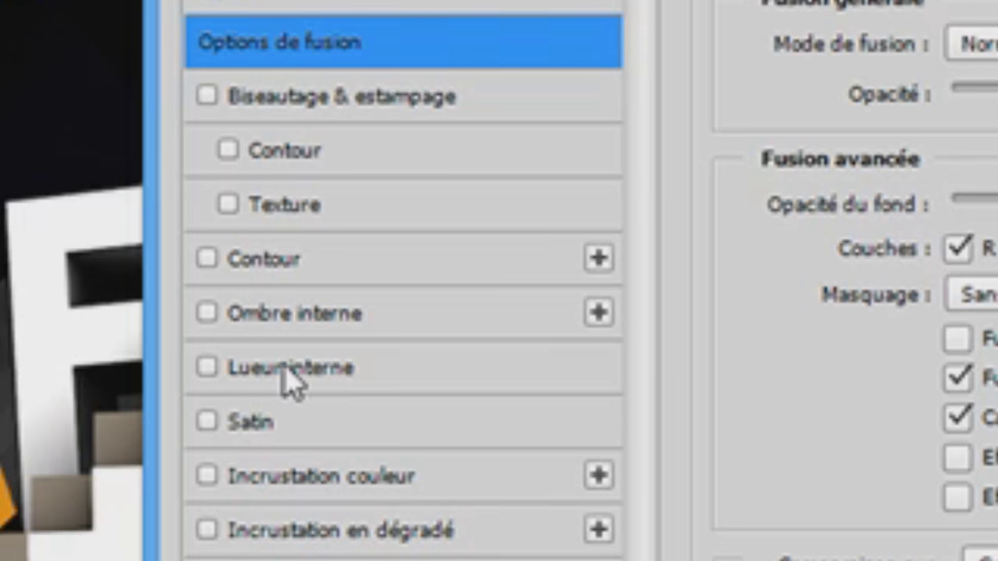
pyautogui.click(290, 368)
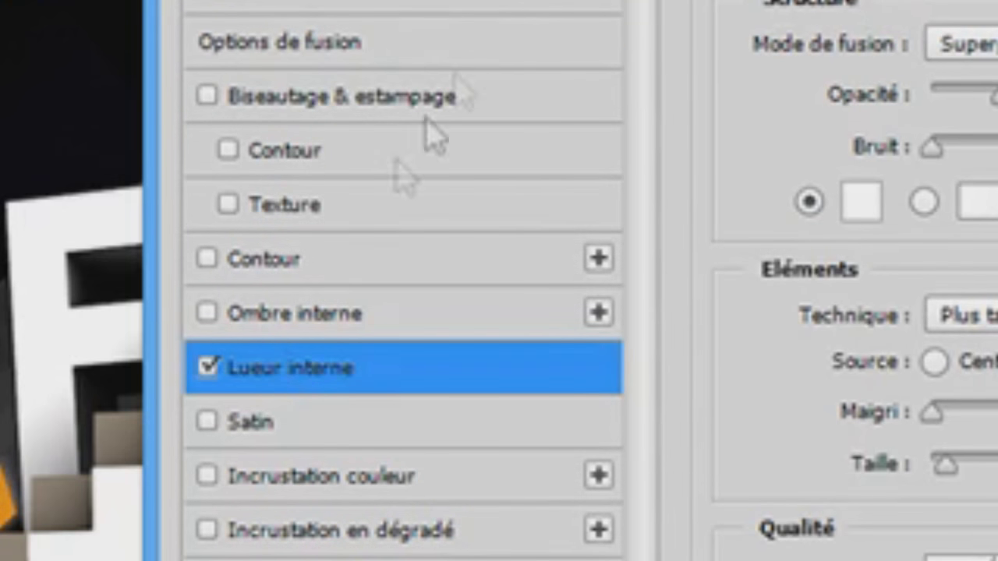
# Give Calque 1 copie's Lueur interne Lumière vive mode, 80% opacity, 16 px size and 0% Maigri.
pyautogui.moveTo(499, 183); pyautogui.dragTo(485, 465)
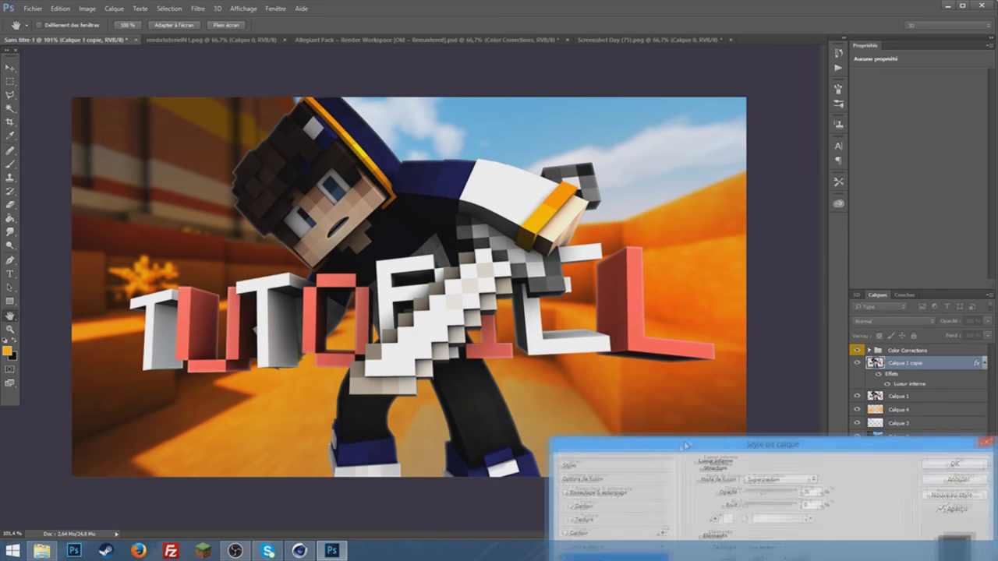
pyautogui.moveTo(485, 465)
pyautogui.mouseDown()
pyautogui.moveTo(608, 156)
pyautogui.moveTo(550, 127)
pyautogui.mouseUp()
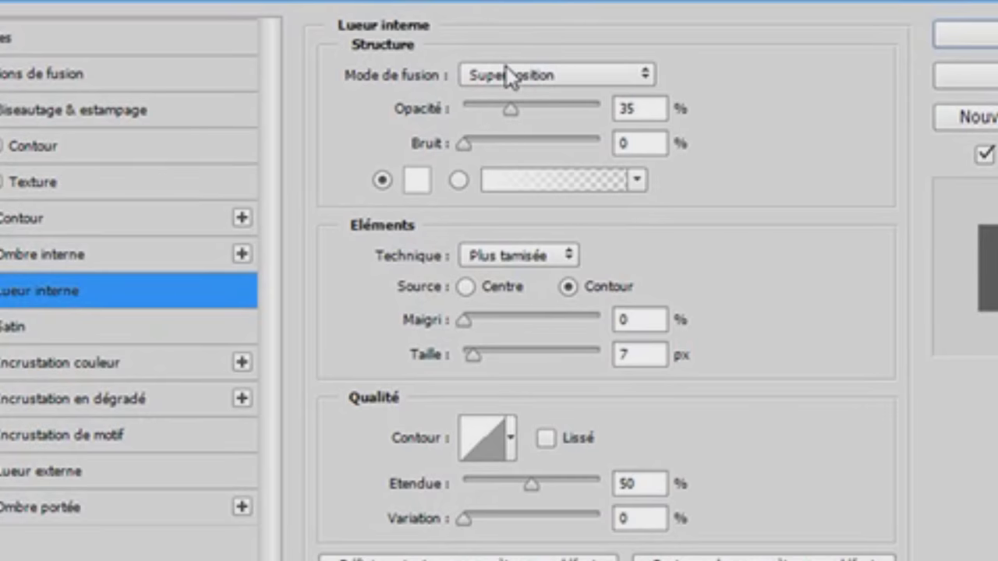
pyautogui.click(508, 74)
pyautogui.click(579, 399)
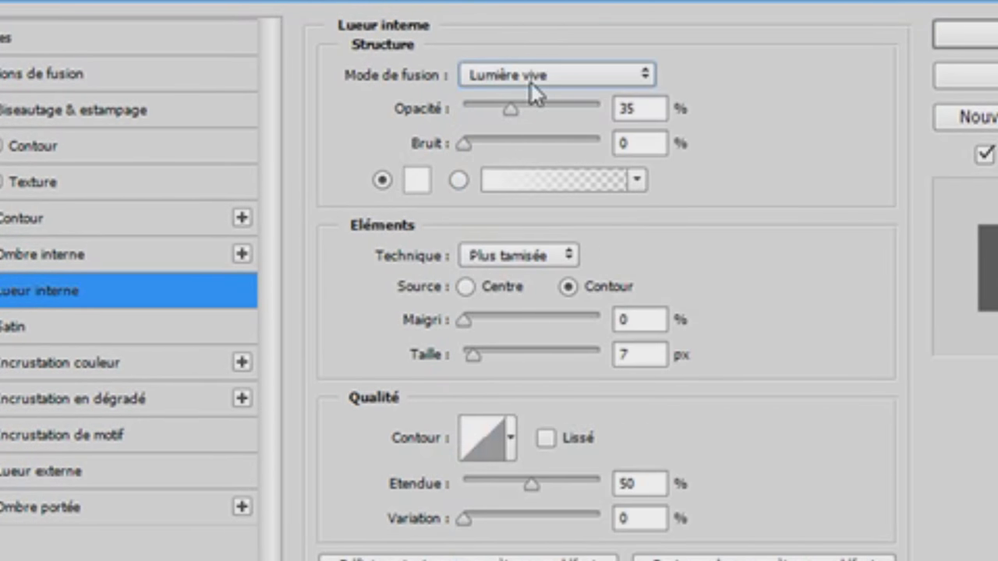
pyautogui.moveTo(510, 113); pyautogui.dragTo(572, 109)
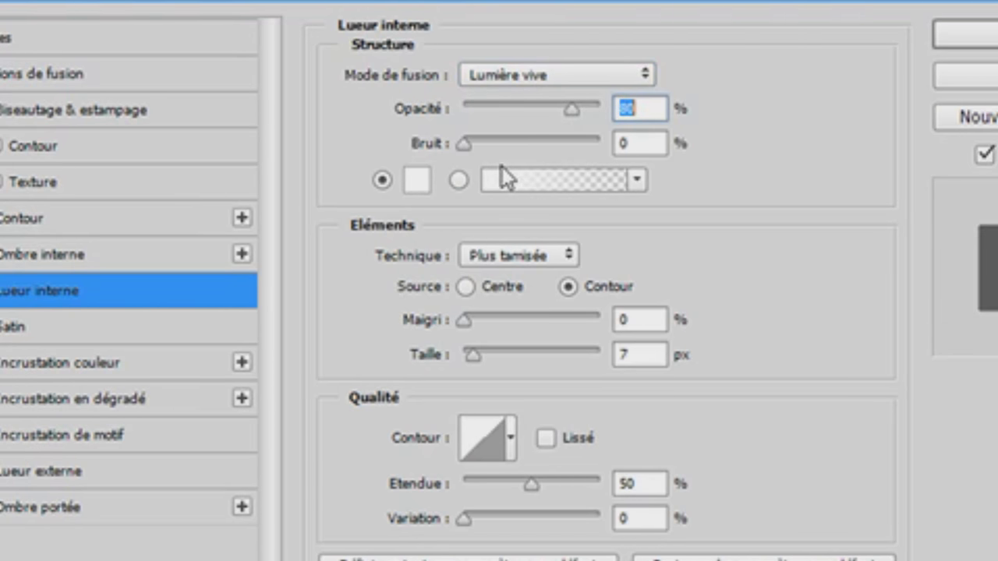
pyautogui.moveTo(470, 357); pyautogui.dragTo(481, 356)
pyautogui.moveTo(468, 320)
pyautogui.mouseDown()
pyautogui.moveTo(675, 316)
pyautogui.moveTo(332, 296)
pyautogui.mouseUp()
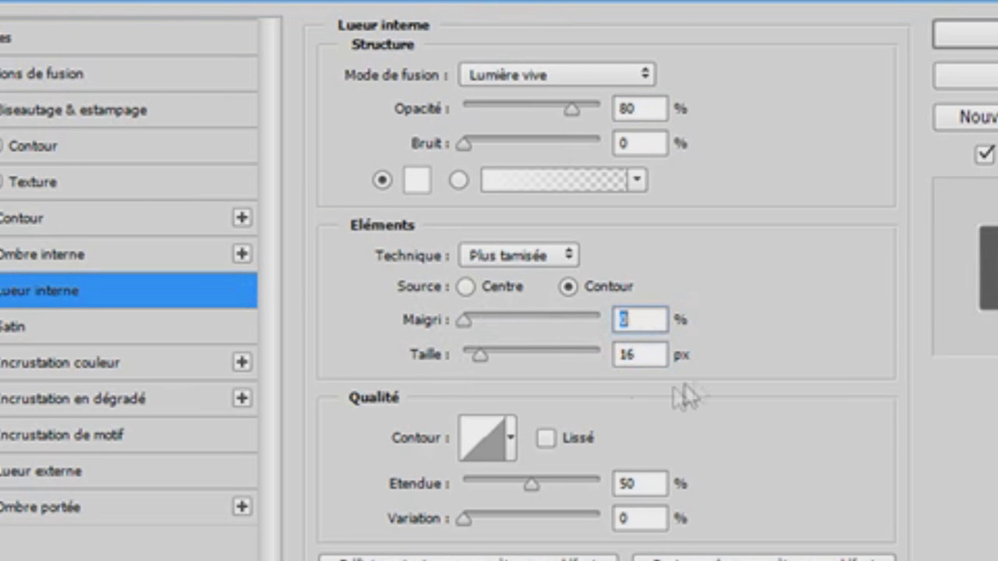
pyautogui.moveTo(469, 319); pyautogui.dragTo(465, 320)
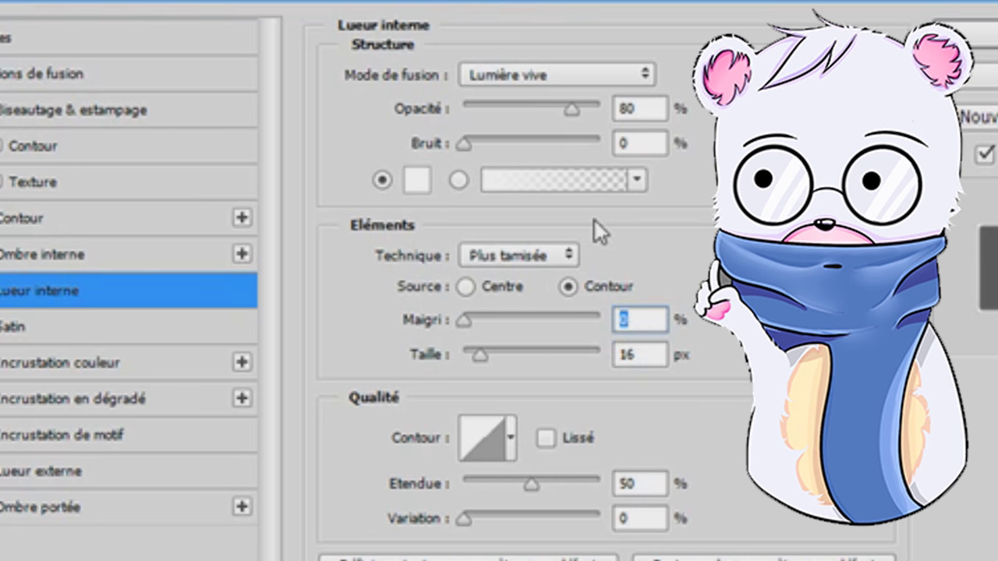
pyautogui.moveTo(465, 319); pyautogui.dragTo(717, 319)
pyautogui.write('0')
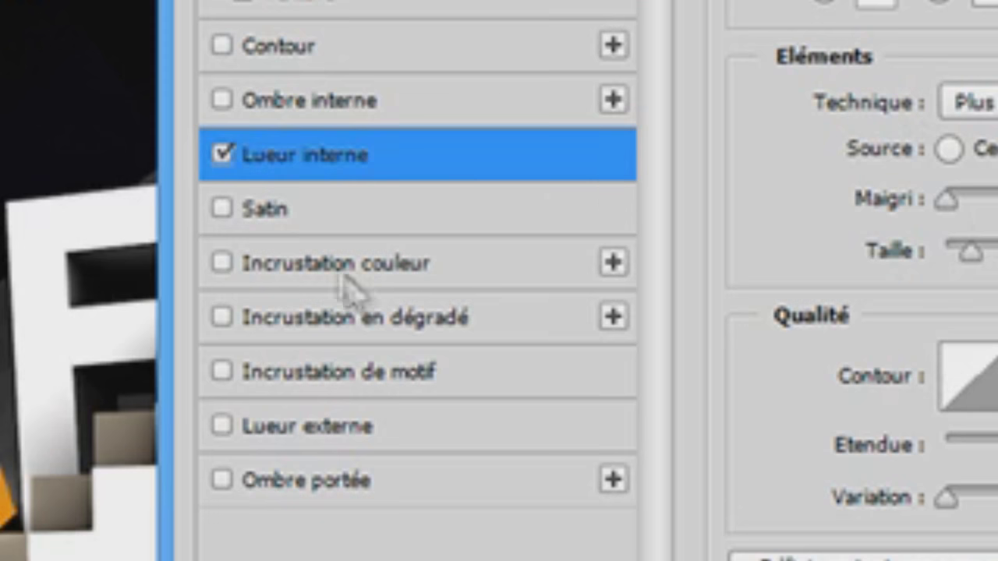
pyautogui.click(431, 323)
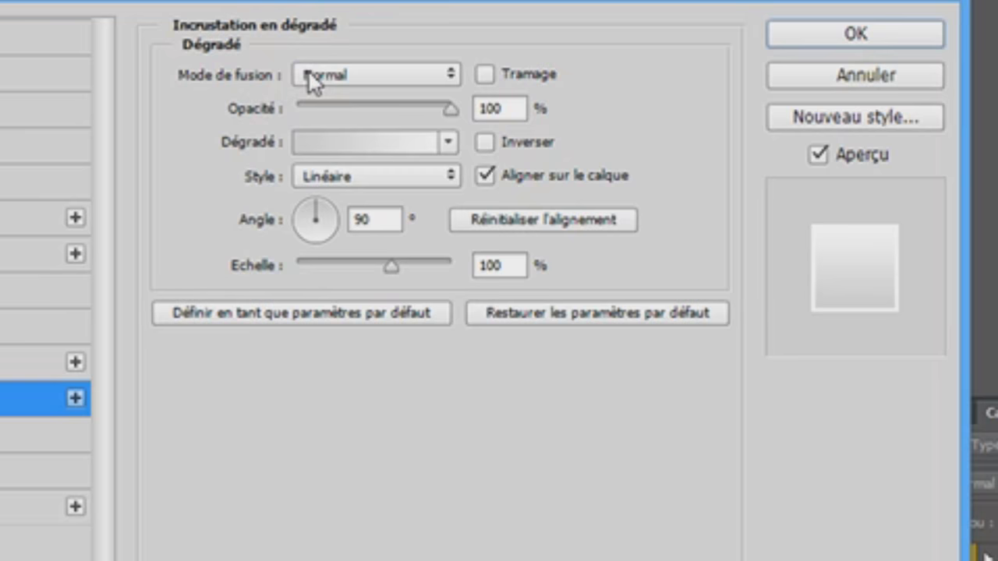
# Set the gradient overlay to Incrustation at about 55% opacity and apply both effects.
pyautogui.click(618, 168)
pyautogui.click(372, 351)
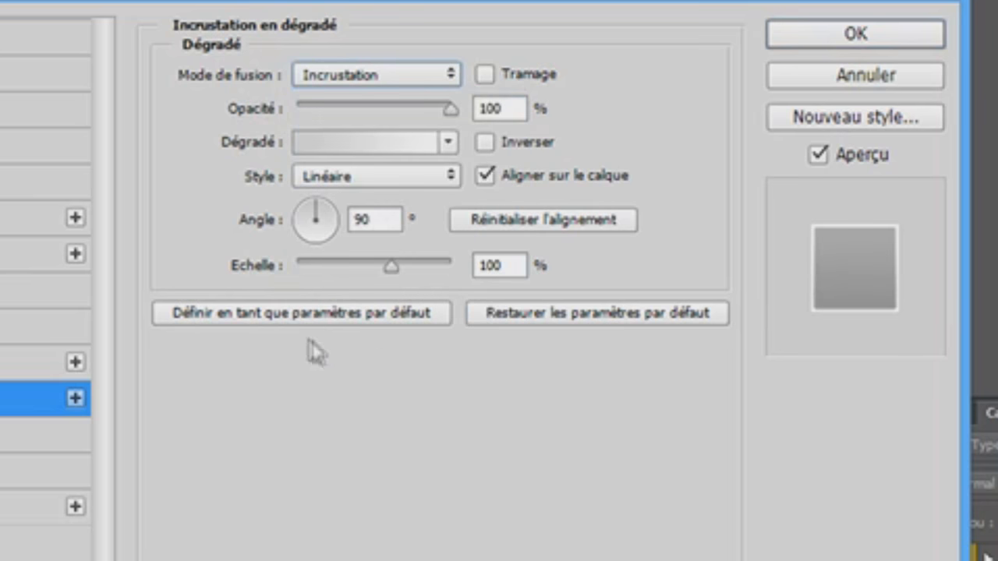
pyautogui.moveTo(448, 109)
pyautogui.mouseDown()
pyautogui.moveTo(390, 109)
pyautogui.moveTo(431, 109)
pyautogui.mouseUp()
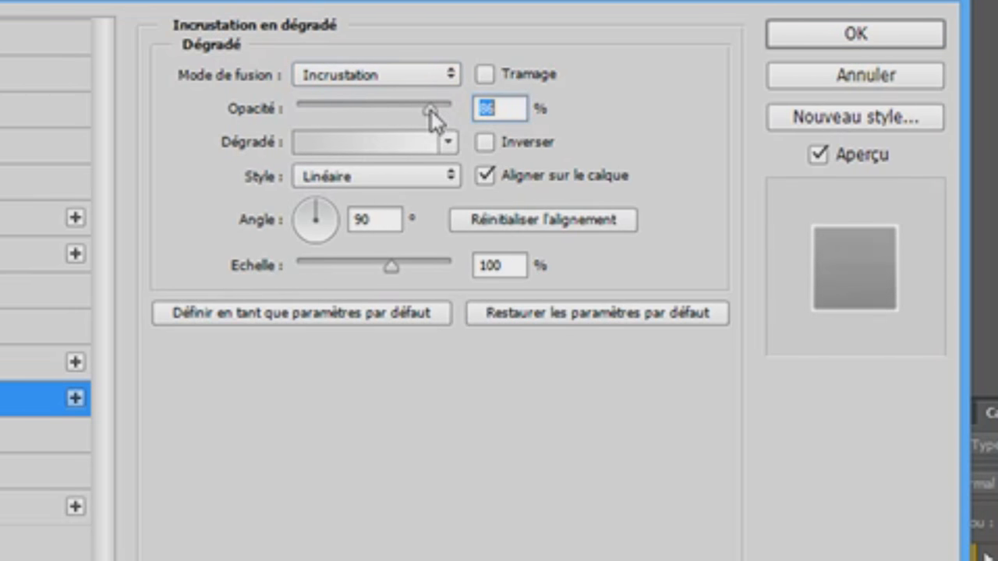
pyautogui.click(822, 37)
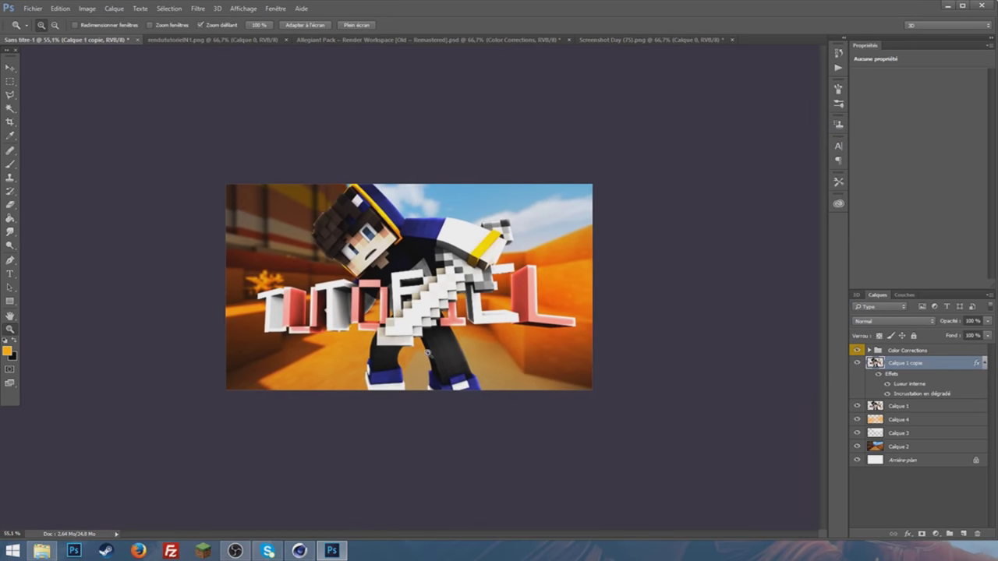
# Rasterize Calque 1 copie's layer style, zoom in on the thumbnail and switch to the Eraser.
pyautogui.moveTo(427, 353); pyautogui.dragTo(415, 357)
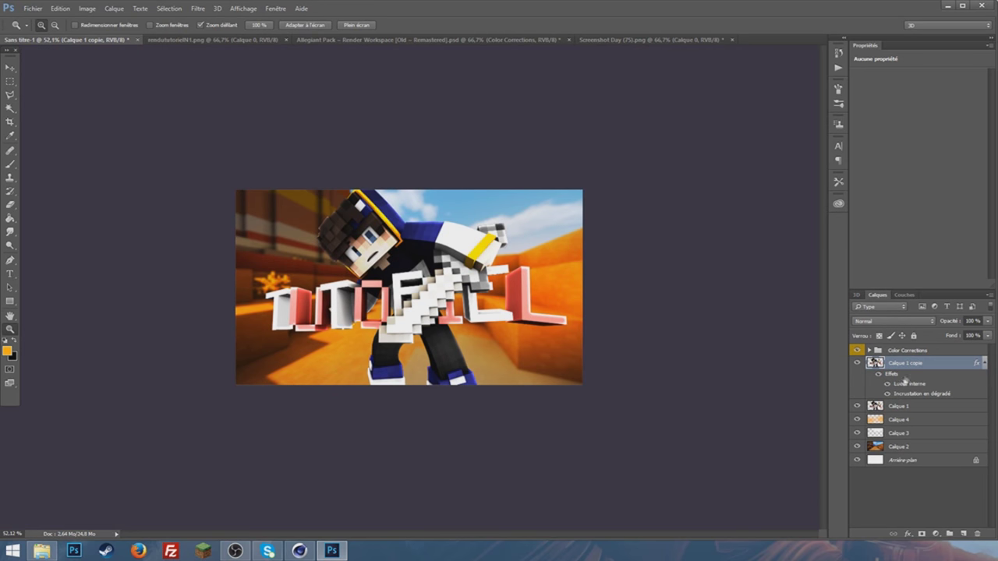
pyautogui.rightClick(905, 365)
pyautogui.press('Escape')
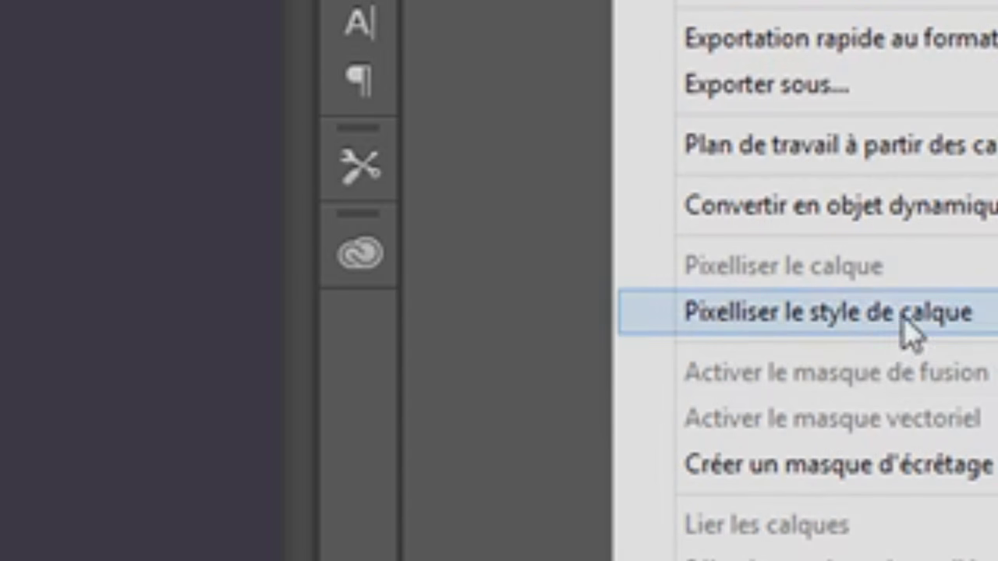
pyautogui.click(976, 222)
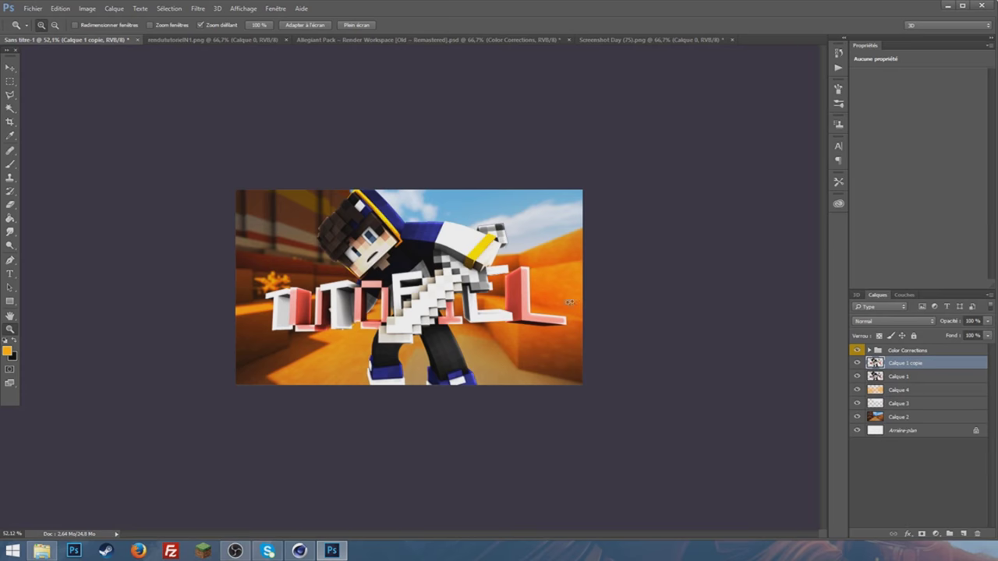
pyautogui.moveTo(466, 294); pyautogui.dragTo(481, 295)
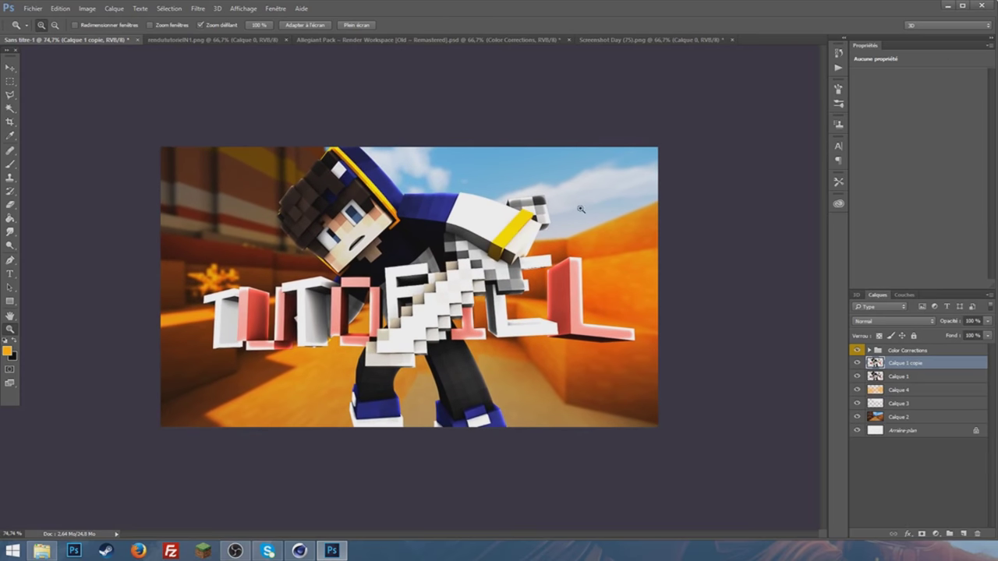
pyautogui.click(11, 206)
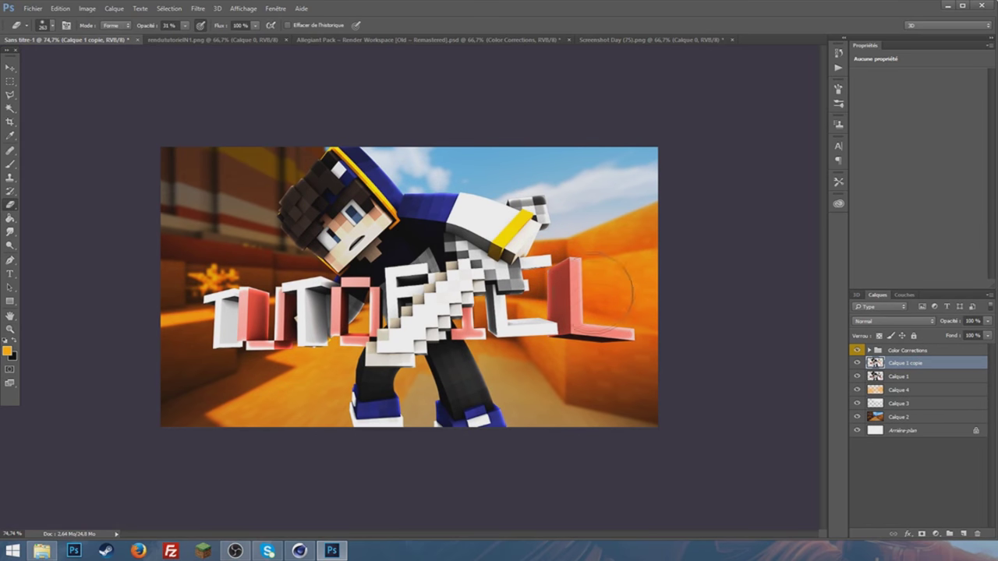
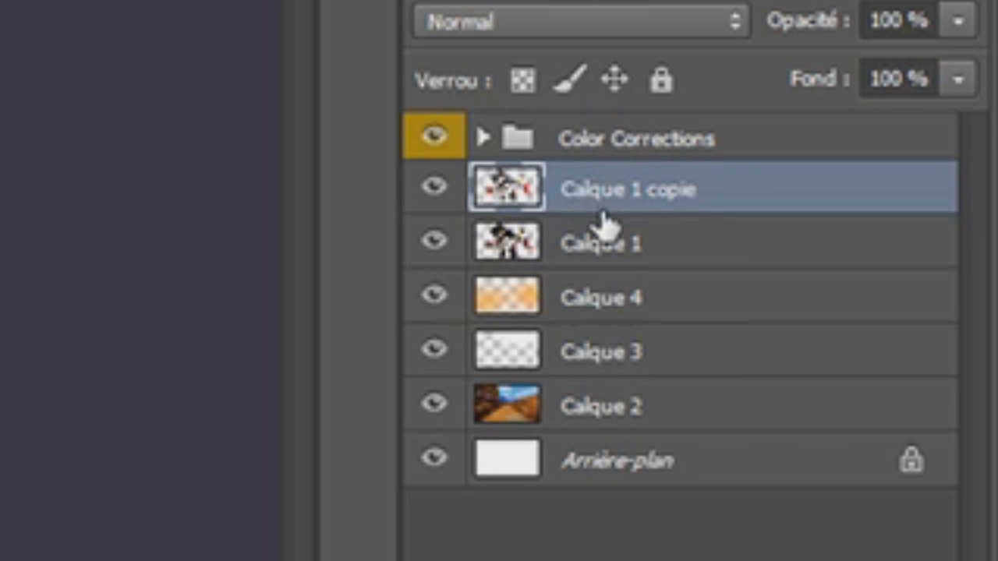
# Merge Calque 1 and Calque 1 copie into one character layer, then zoom in.
pyautogui.keyDown('shift'); pyautogui.click(637, 254); pyautogui.keyUp('shift')
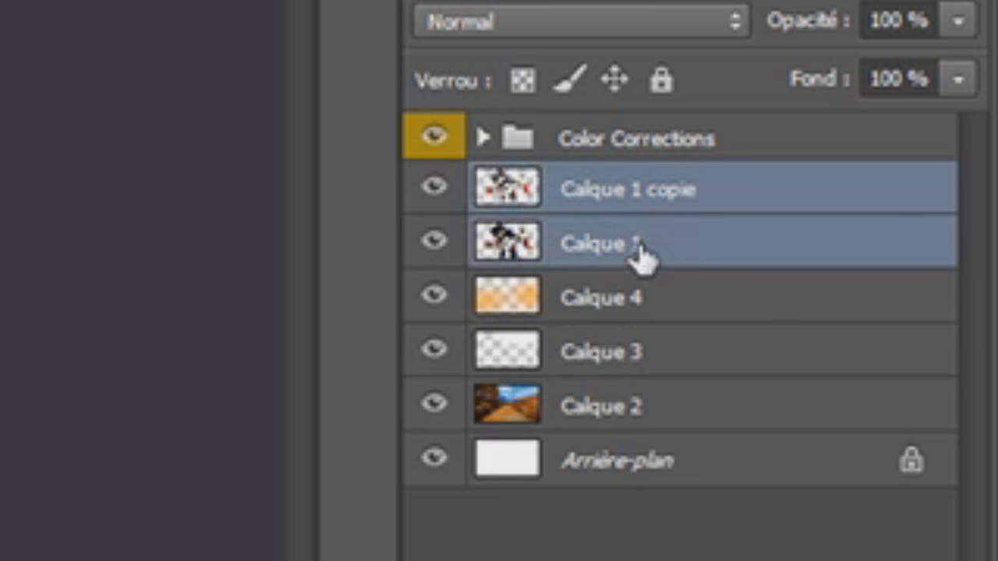
pyautogui.rightClick(583, 201)
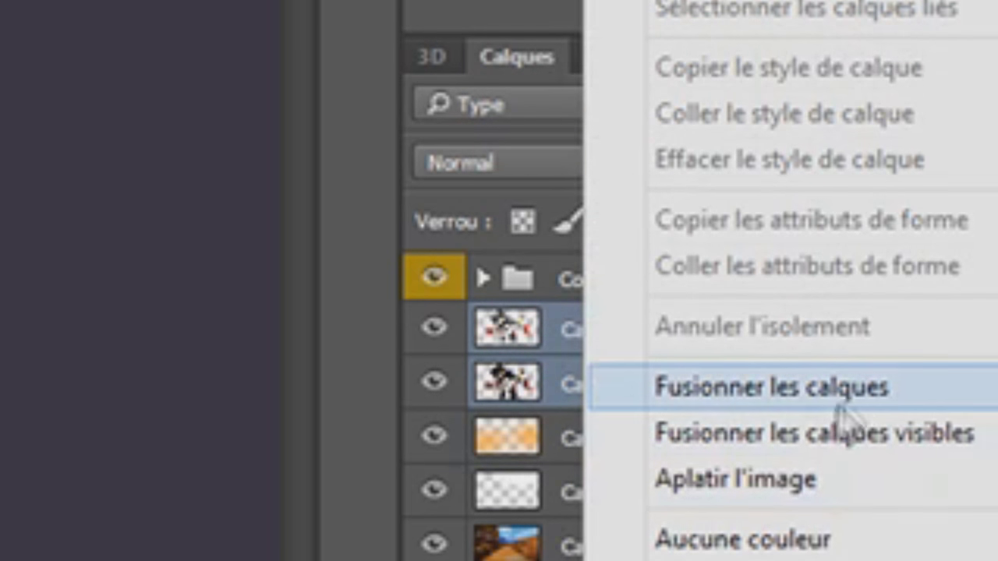
pyautogui.click(839, 405)
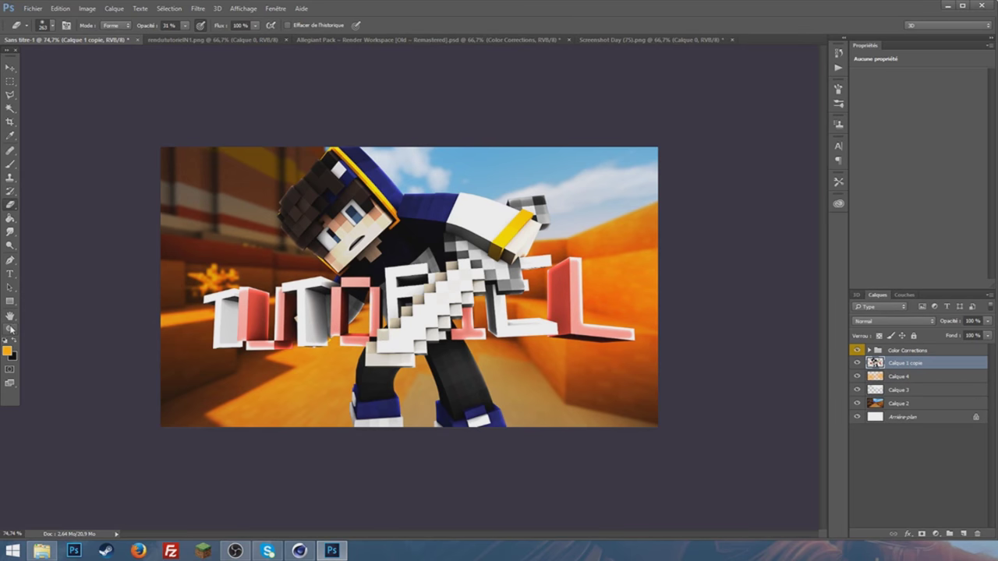
pyautogui.click(10, 329)
pyautogui.moveTo(390, 390); pyautogui.dragTo(428, 378)
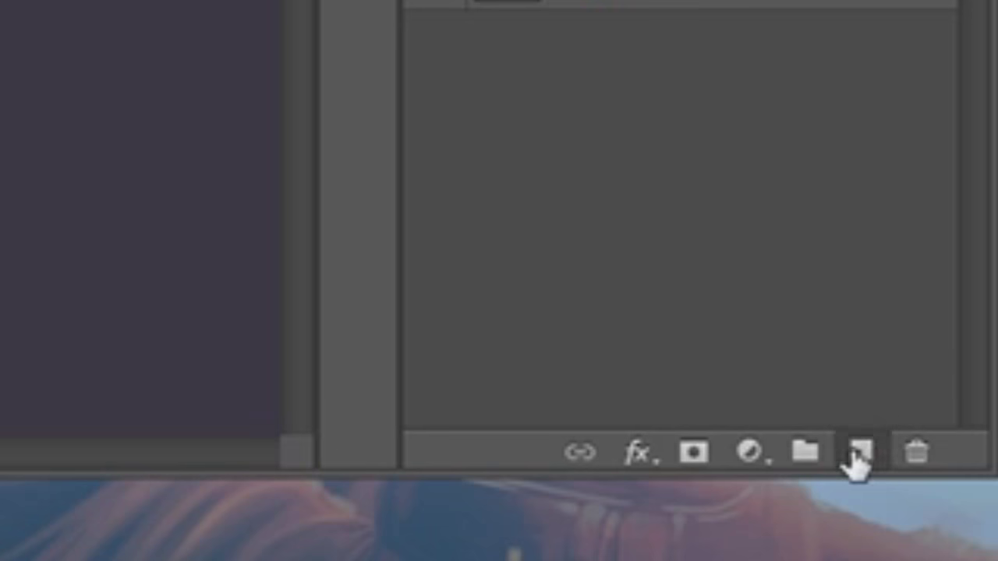
# Add a new layer and set up red paint with a soft 151 px brush.
pyautogui.click(963, 534)
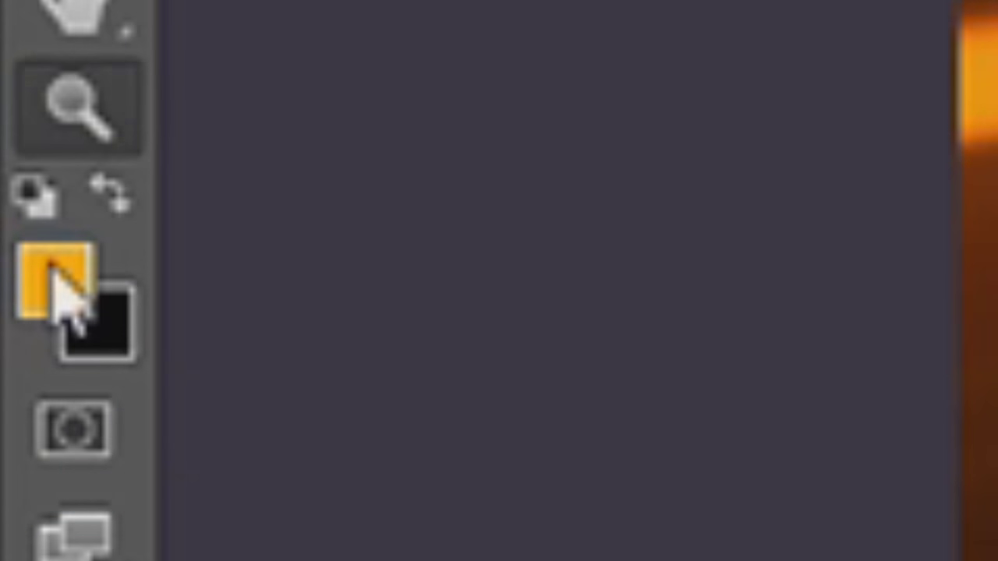
pyautogui.click(54, 269)
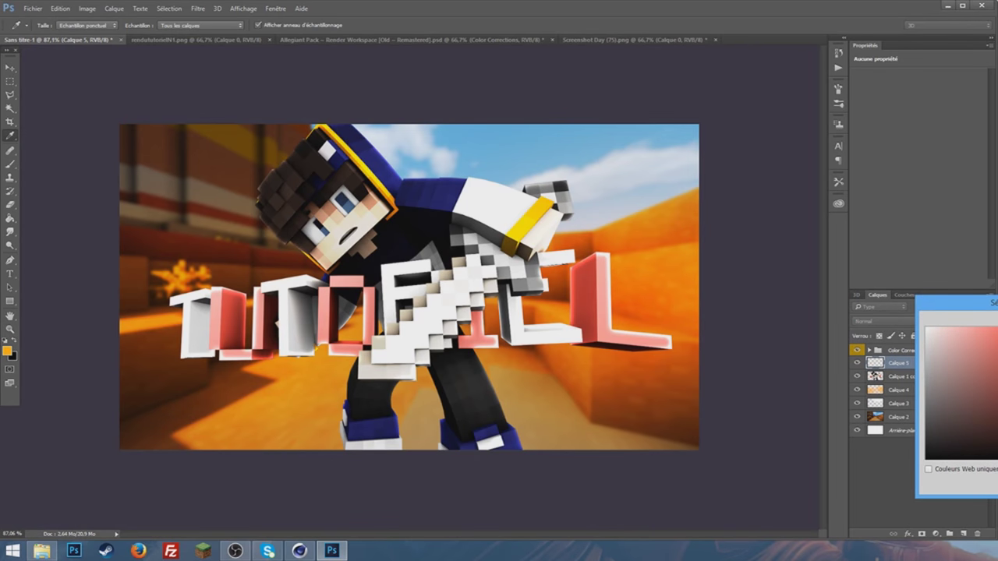
pyautogui.press('Return')
pyautogui.click(10, 165)
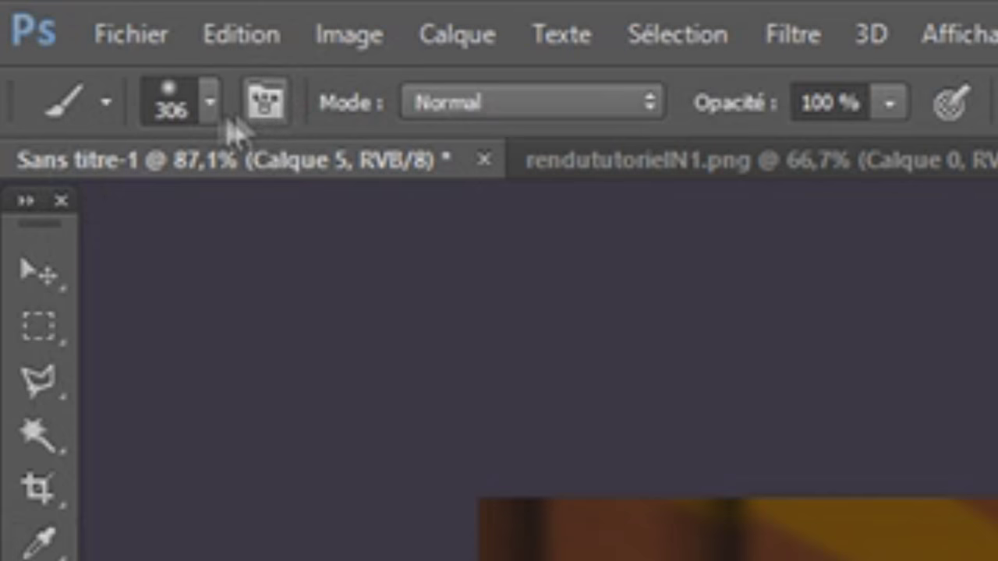
pyautogui.click(52, 25)
pyautogui.moveTo(388, 225); pyautogui.dragTo(413, 232)
pyautogui.press('Return')
# Paint soft red strokes across all the TUTORIAL letters.
pyautogui.moveTo(474, 328); pyautogui.dragTo(516, 328)
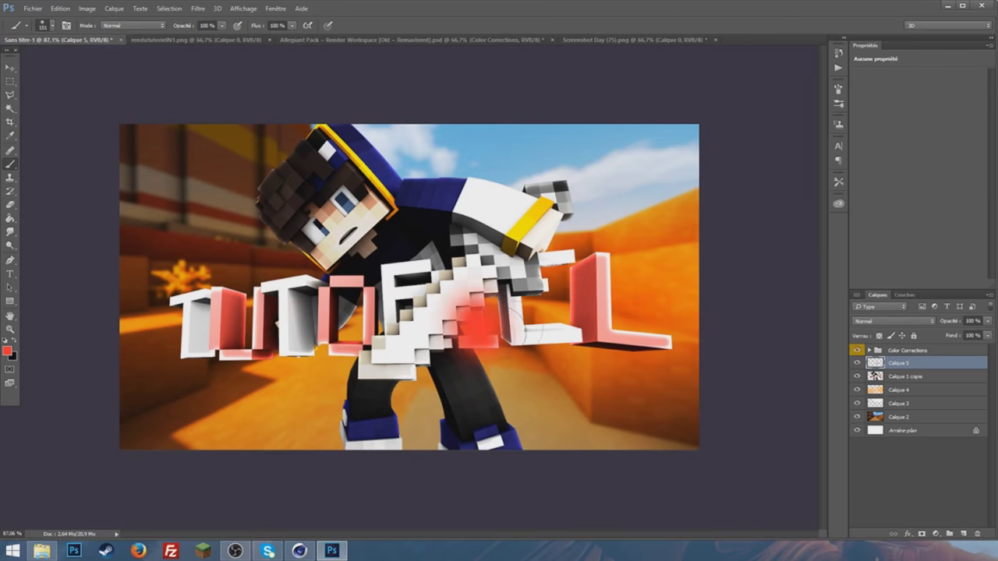
pyautogui.moveTo(607, 265)
pyautogui.mouseDown()
pyautogui.moveTo(594, 332)
pyautogui.moveTo(658, 343)
pyautogui.mouseUp()
pyautogui.moveTo(292, 304)
pyautogui.mouseDown()
pyautogui.moveTo(324, 328)
pyautogui.moveTo(347, 281)
pyautogui.moveTo(354, 343)
pyautogui.mouseUp()
pyautogui.moveTo(226, 328)
pyautogui.mouseDown()
pyautogui.moveTo(206, 335)
pyautogui.moveTo(273, 328)
pyautogui.moveTo(300, 296)
pyautogui.mouseUp()
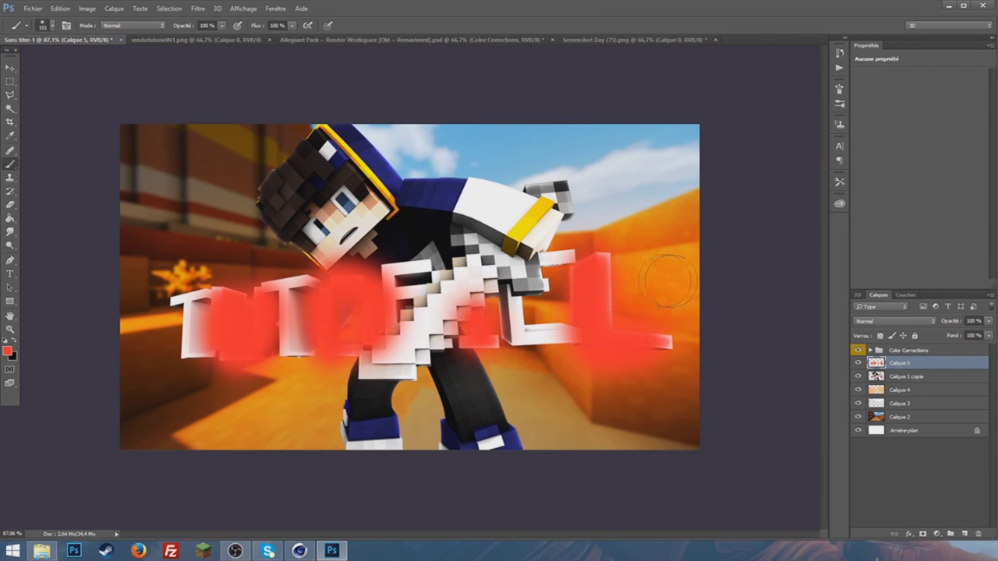
# Apply a Gaussian blur of about 11 px to the red paint.
pyautogui.click(199, 9)
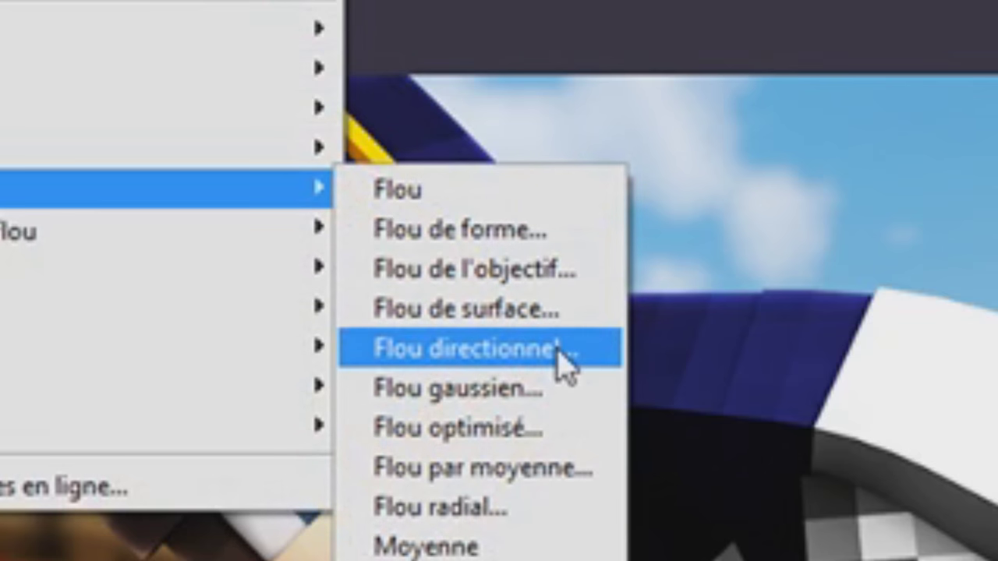
pyautogui.click(545, 428)
pyautogui.moveTo(699, 430)
pyautogui.mouseDown()
pyautogui.moveTo(590, 436)
pyautogui.moveTo(632, 447)
pyautogui.mouseUp()
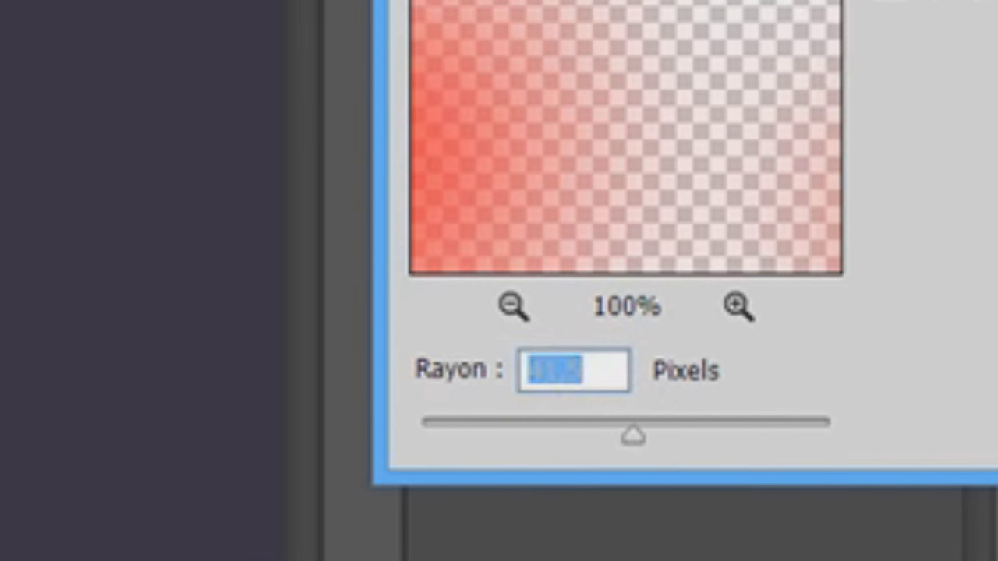
pyautogui.press('Return')
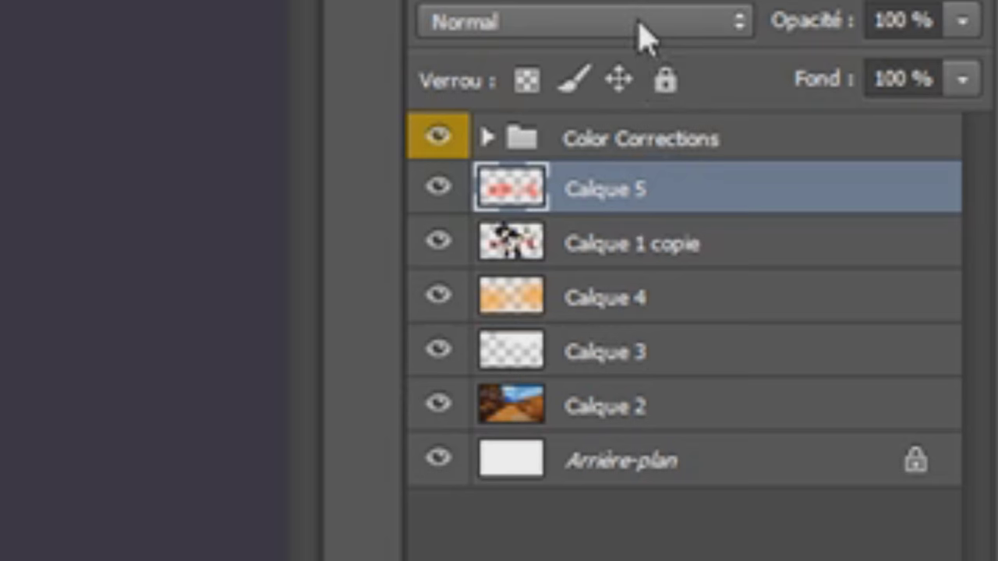
# Set the red layer's blend mode to Lumière tamisée and review the whole thumbnail.
pyautogui.click(909, 323)
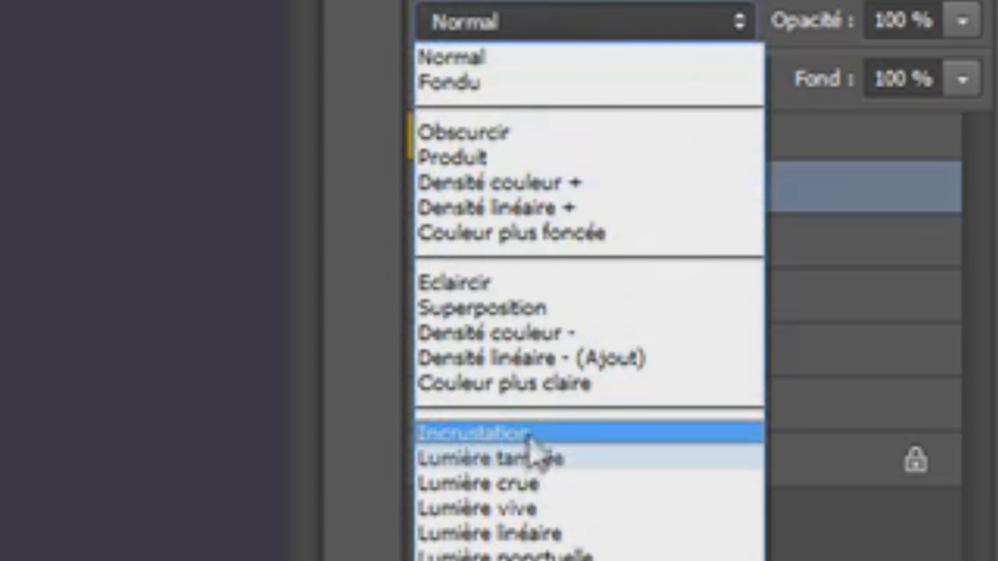
pyautogui.click(882, 423)
pyautogui.scroll(-1, 926, 322)
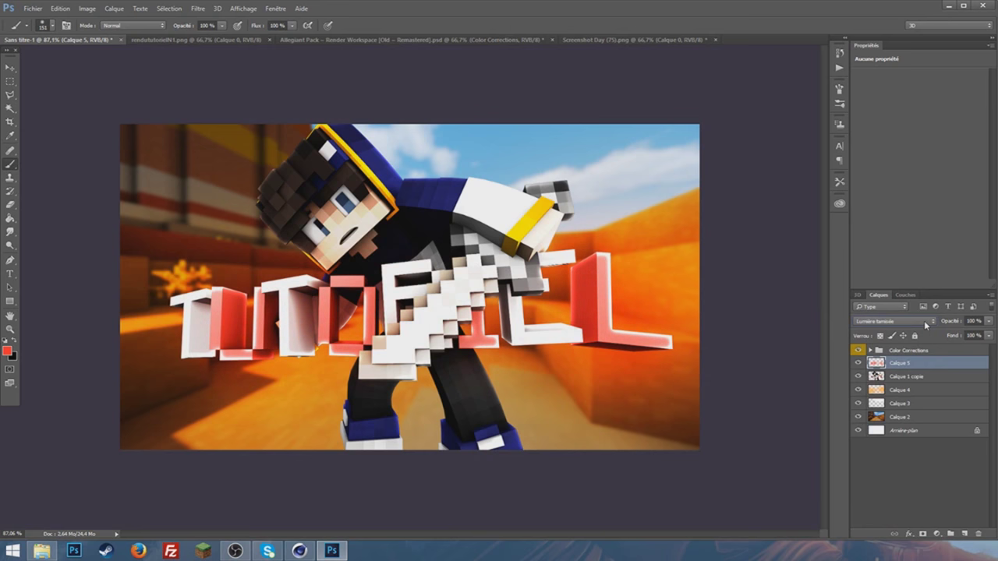
pyautogui.scroll(-1, 926, 323)
pyautogui.scroll(1, 925, 322)
pyautogui.click(10, 329)
pyautogui.keyDown('alt'); pyautogui.click(234, 330); pyautogui.keyUp('alt')
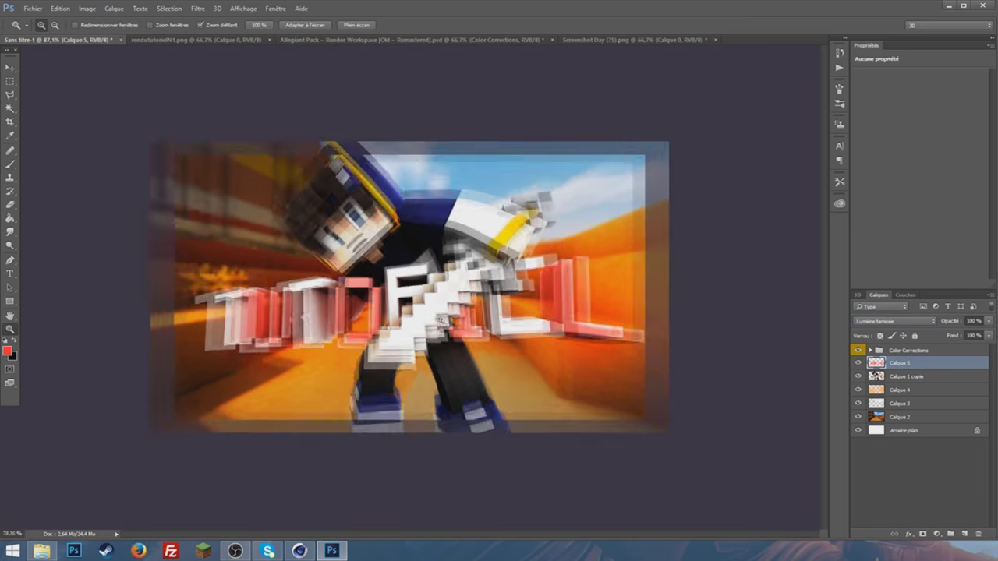
pyautogui.click(373, 241)
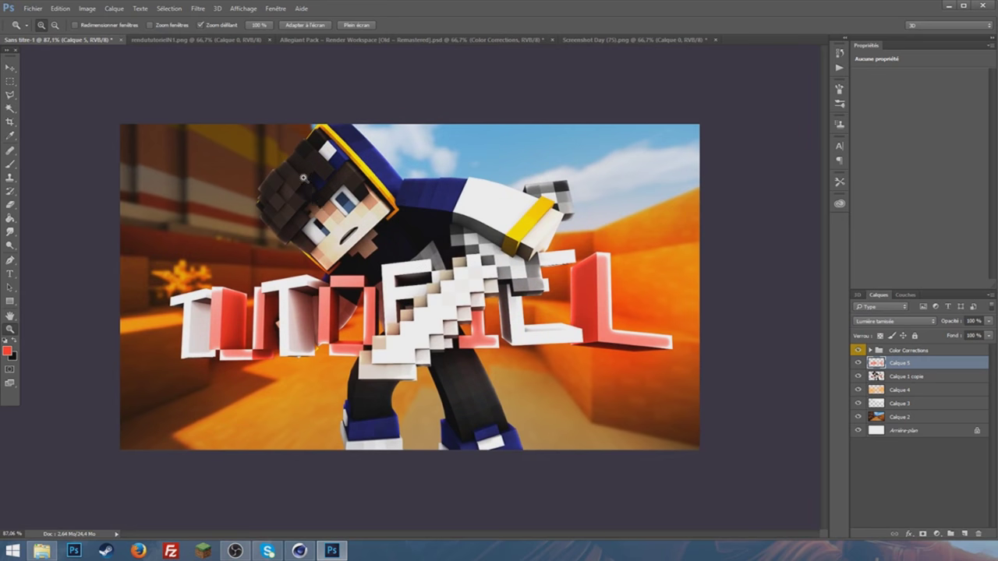
# Zoom in on the character's face and add a new layer for the eye glow.
pyautogui.moveTo(303, 178); pyautogui.dragTo(424, 257)
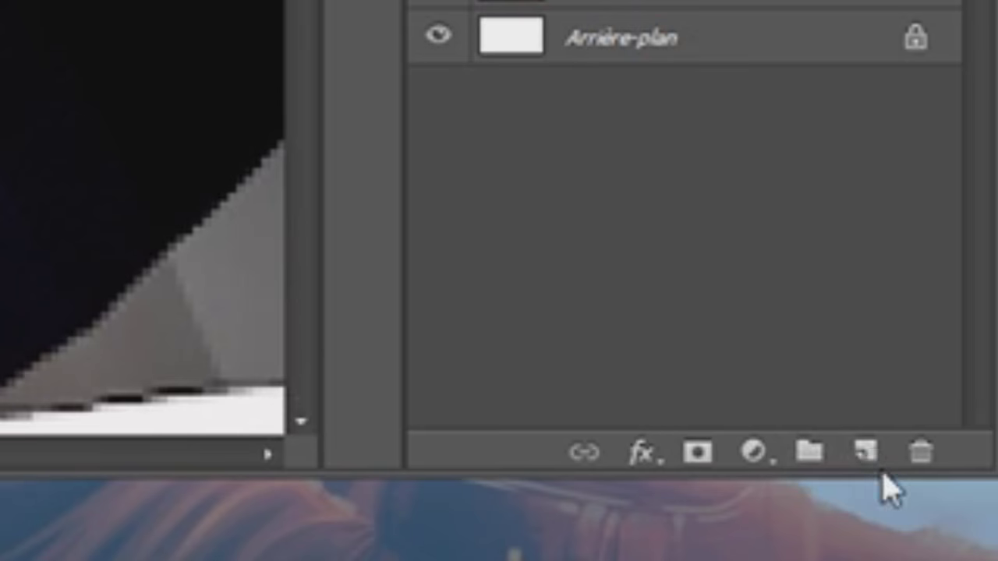
pyautogui.click(965, 534)
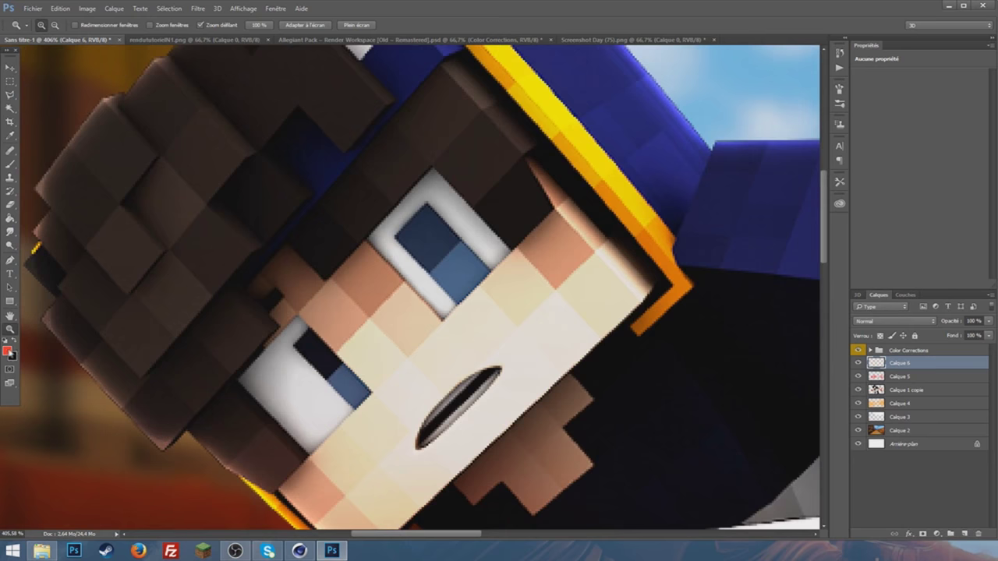
pyautogui.click(7, 350)
pyautogui.press('Return')
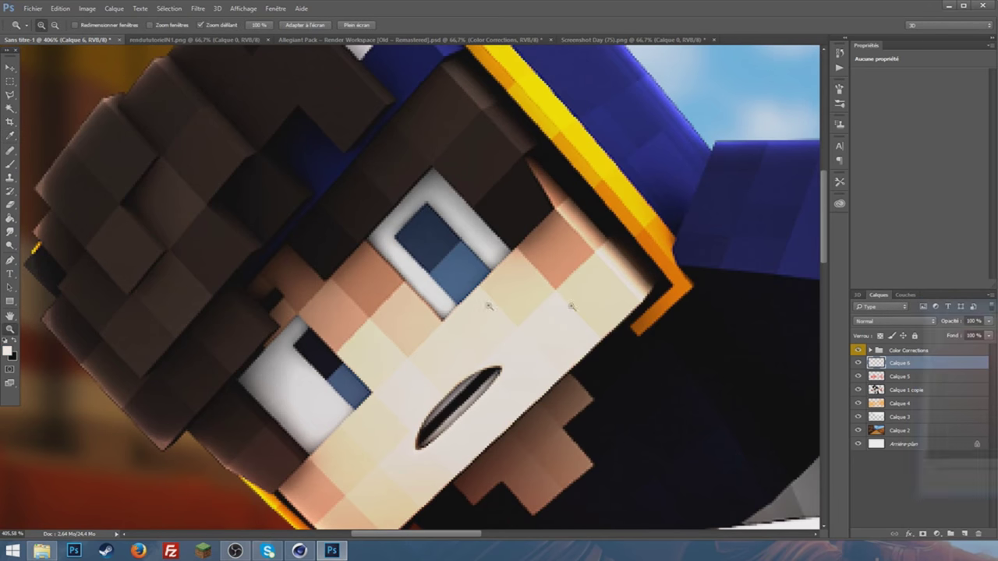
pyautogui.click(10, 164)
pyautogui.click(51, 26)
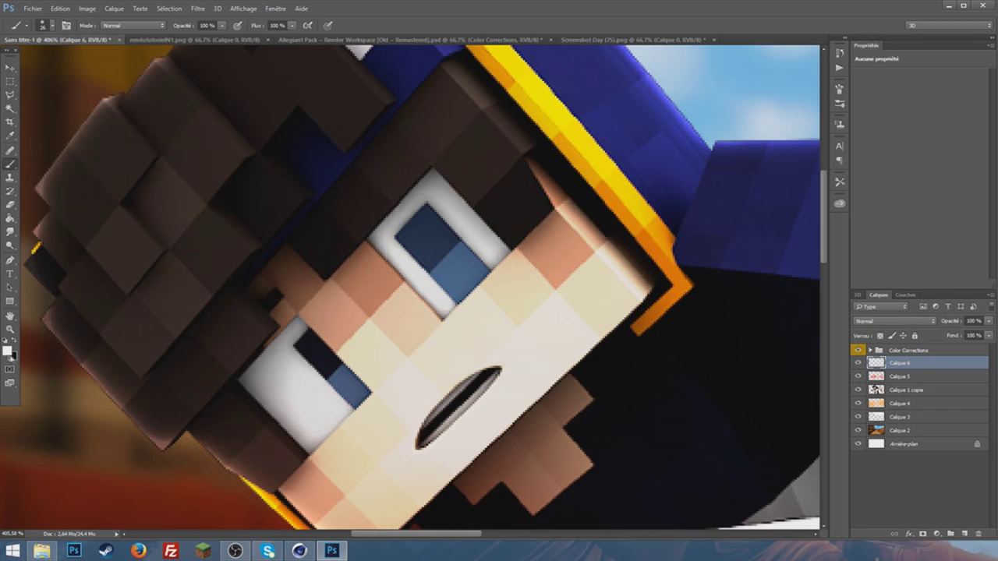
# Pick a bright blue sampled from the eyes and paint it over them.
pyautogui.click(8, 351)
pyautogui.click(479, 242)
pyautogui.click(468, 273)
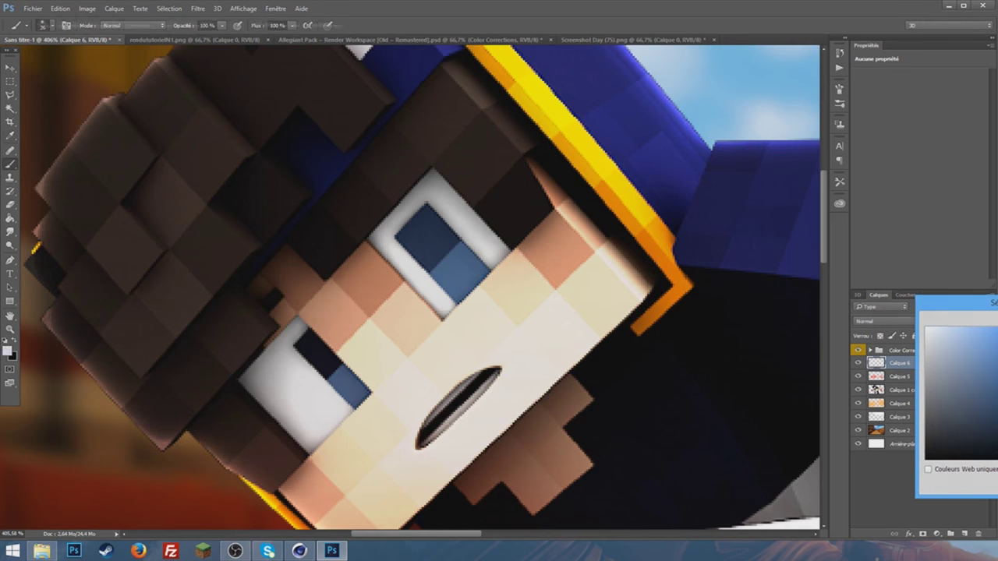
pyautogui.press('Return')
pyautogui.press('b')
pyautogui.moveTo(413, 226)
pyautogui.mouseDown()
pyautogui.moveTo(468, 273)
pyautogui.moveTo(460, 281)
pyautogui.moveTo(467, 242)
pyautogui.mouseUp()
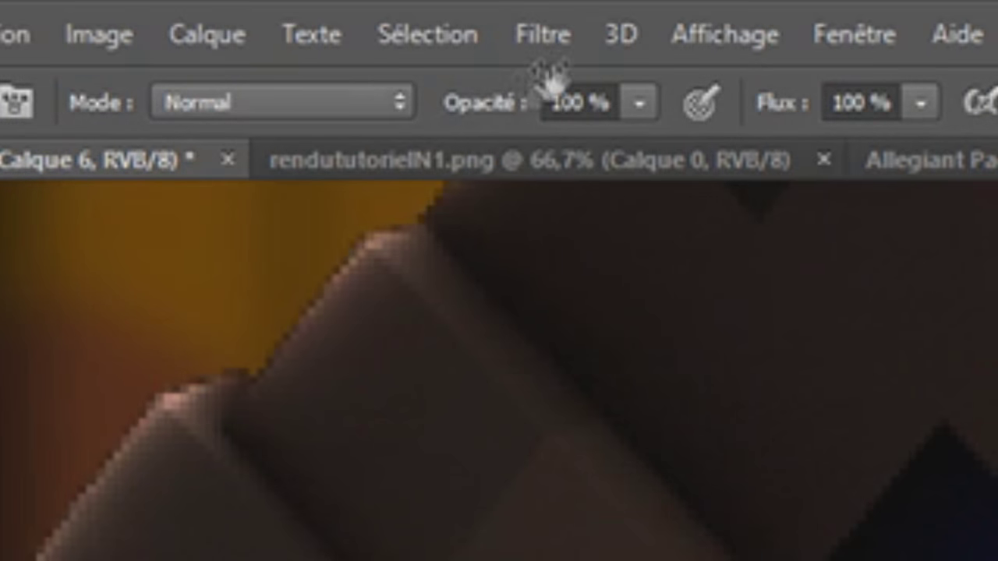
# Apply a Gaussian blur to the blue eye paint and zoom out.
pyautogui.click(198, 9)
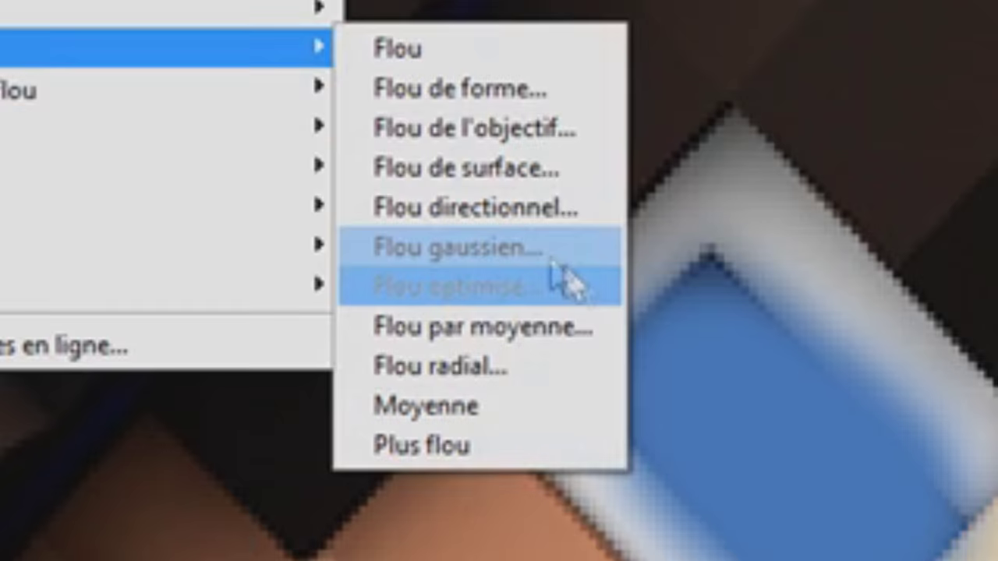
pyautogui.moveTo(315, 332)
pyautogui.click(555, 250)
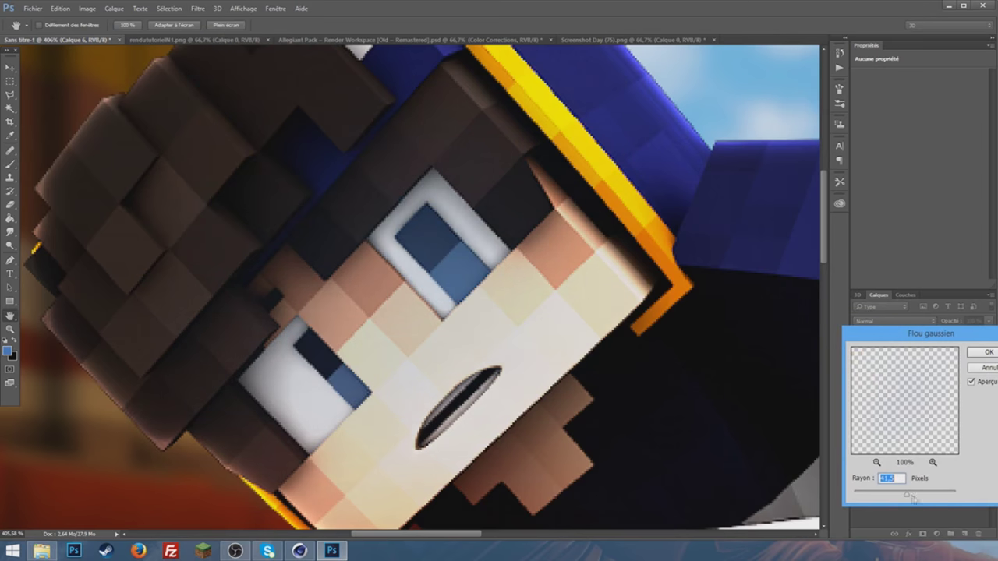
pyautogui.moveTo(909, 496); pyautogui.dragTo(883, 496)
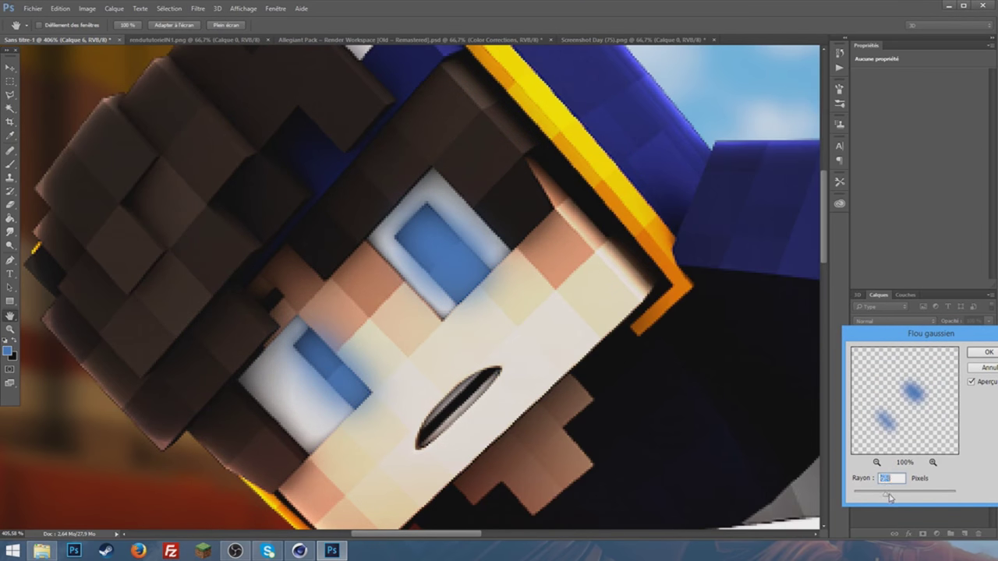
pyautogui.click(987, 352)
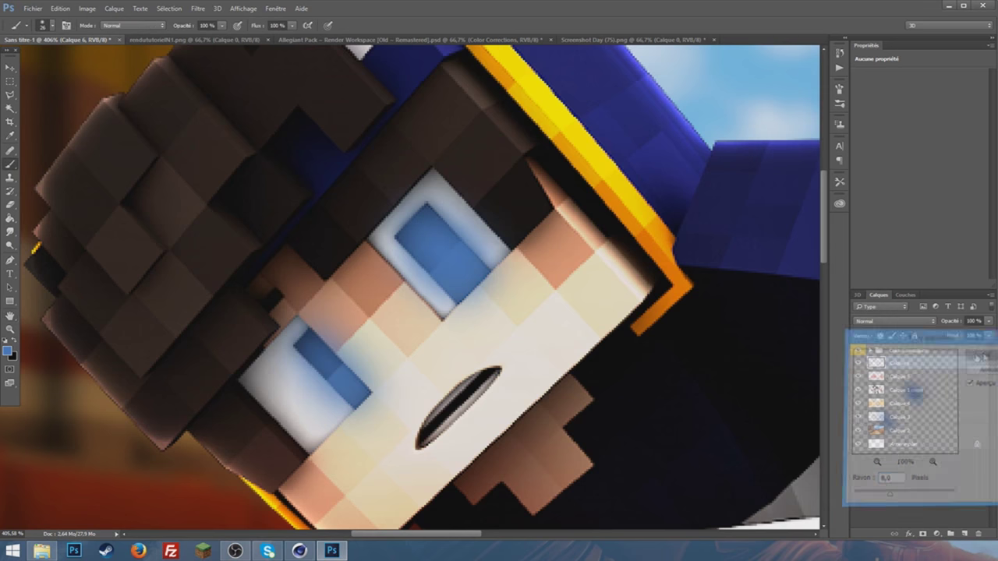
pyautogui.click(10, 329)
pyautogui.moveTo(384, 364); pyautogui.dragTo(340, 370)
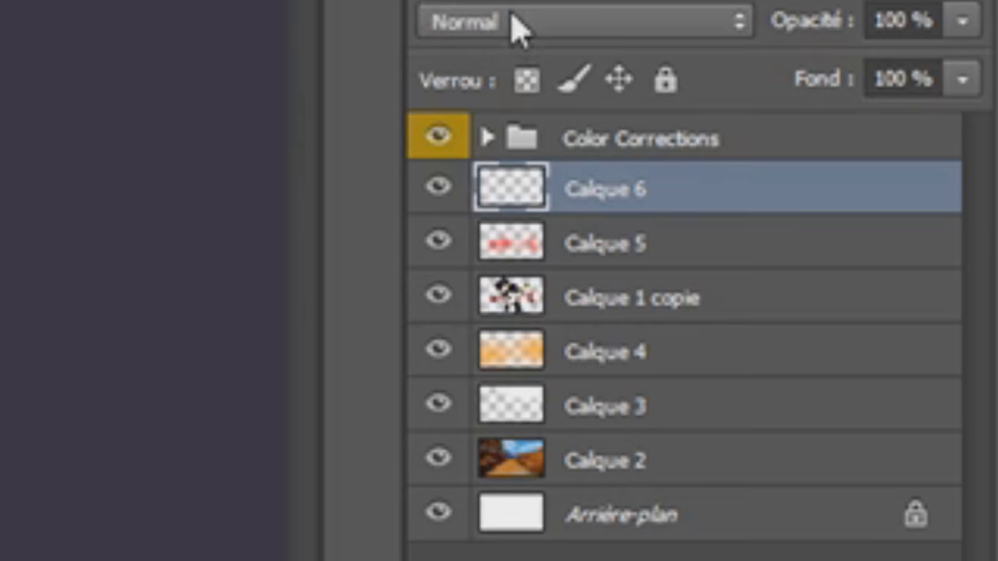
# Blend the glow layer in Incrustation mode at 64% opacity.
pyautogui.click(877, 321)
pyautogui.click(545, 436)
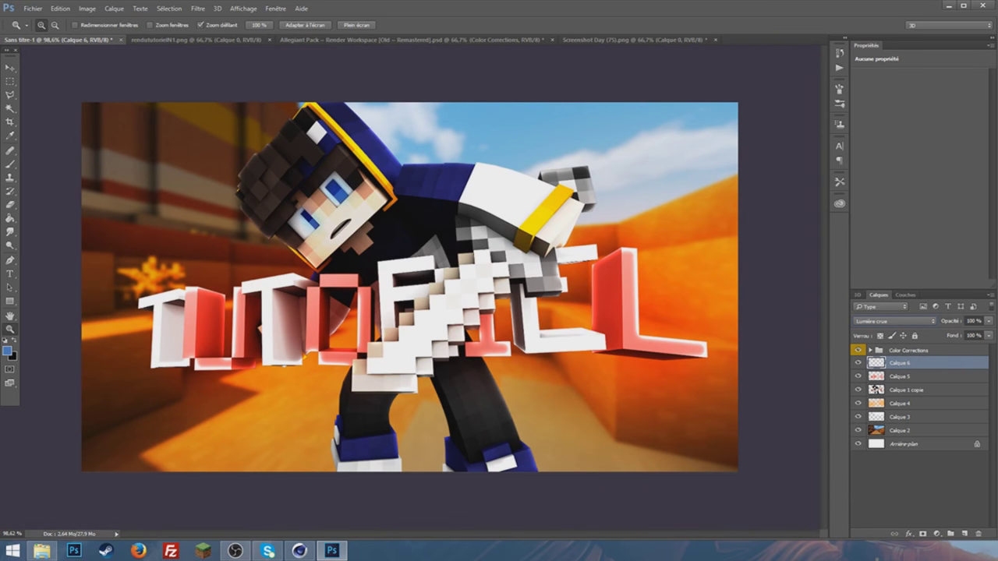
pyautogui.moveTo(988, 321); pyautogui.dragTo(967, 335)
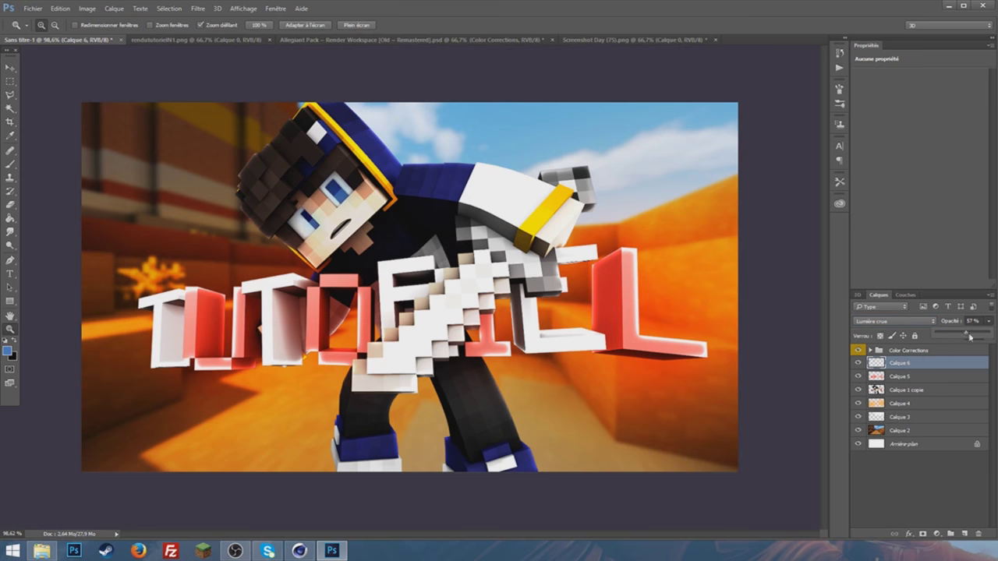
pyautogui.moveTo(980, 334); pyautogui.dragTo(979, 334)
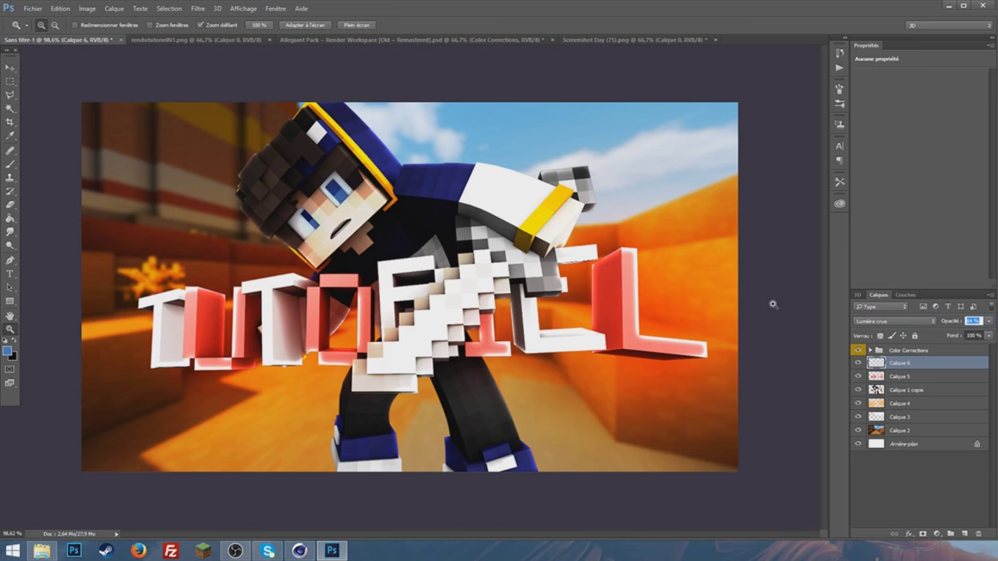
# Duplicate the glow layer and set the copy to Incrustation to intensify it.
pyautogui.hotkey('ctrl', 'j')
pyautogui.click(903, 322)
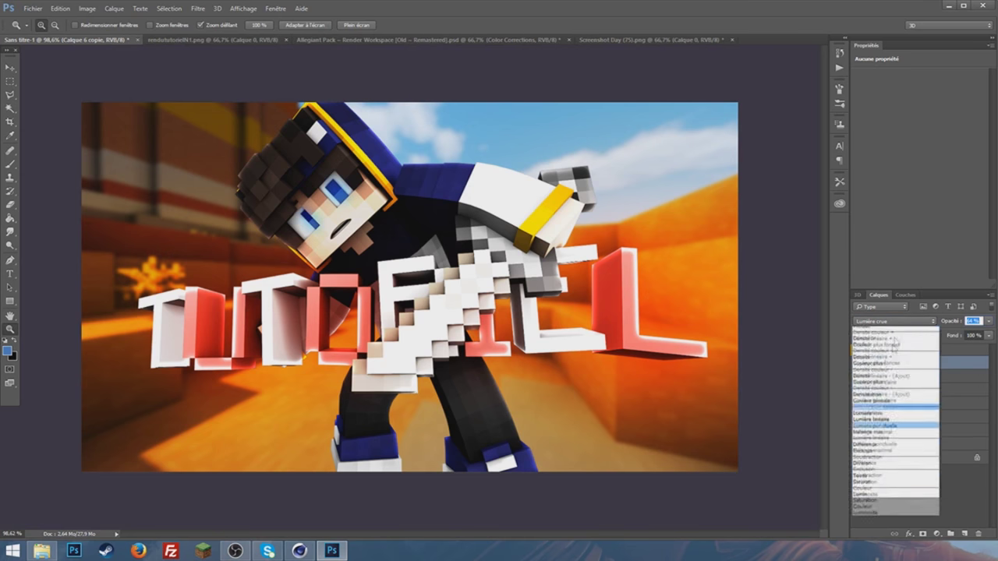
pyautogui.click(893, 421)
pyautogui.keyDown('alt'); pyautogui.moveTo(369, 268); pyautogui.dragTo(511, 382); pyautogui.keyUp('alt')
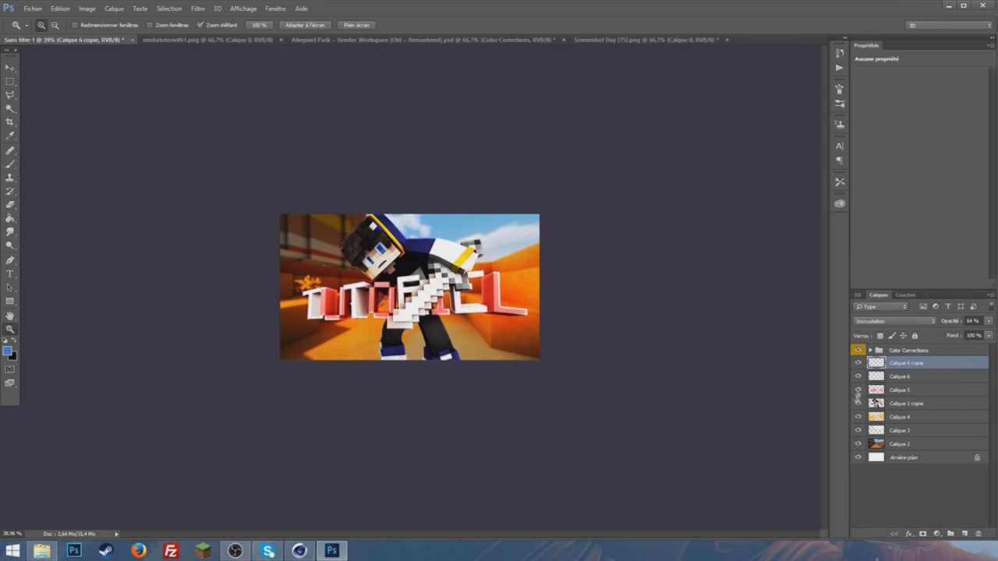
pyautogui.moveTo(456, 277); pyautogui.dragTo(502, 288)
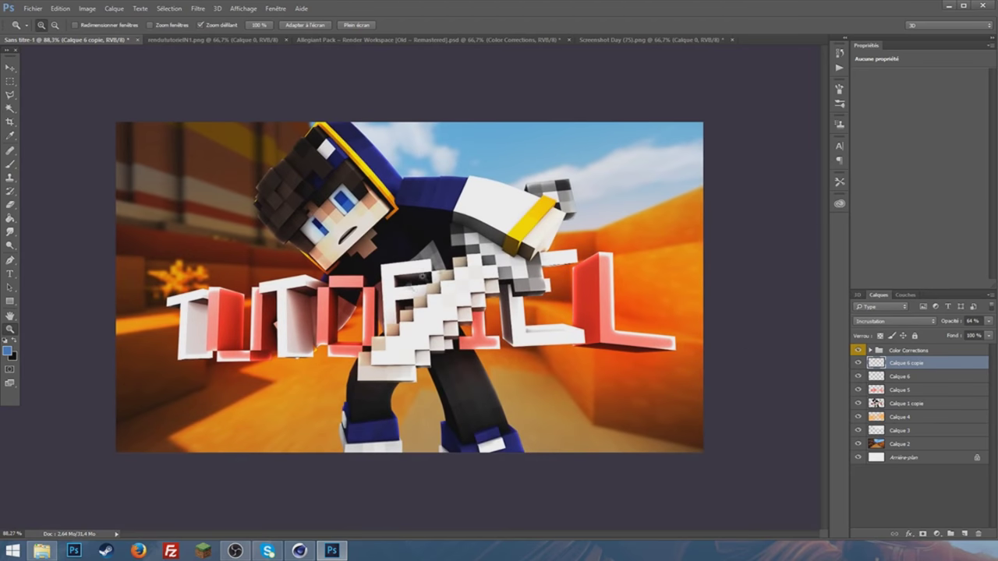
# Expand Color Corrections and preview the Warmth, Cool, High Sat/Contrast, Warm Desat. and Desaturated corrections.
pyautogui.click(897, 351)
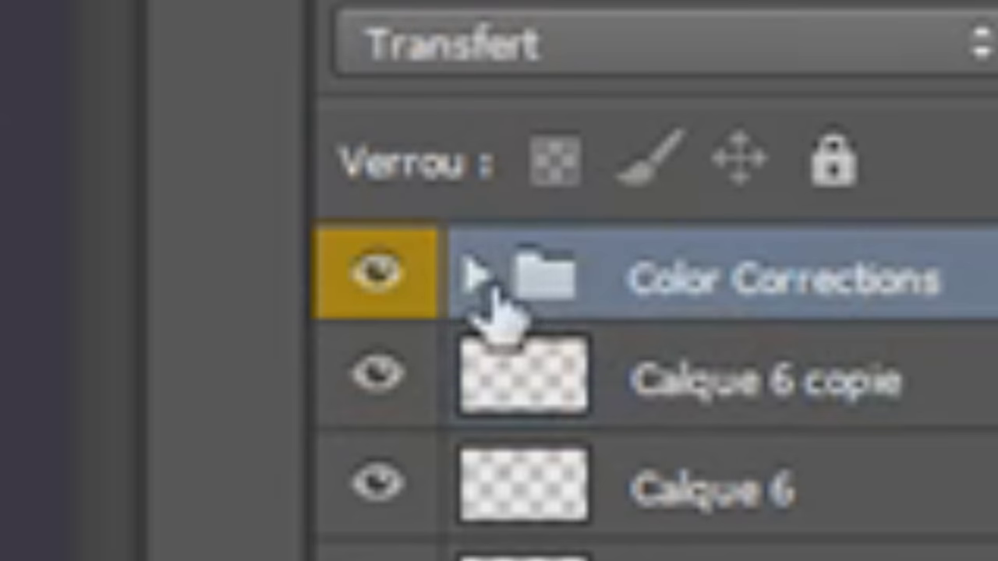
pyautogui.click(870, 351)
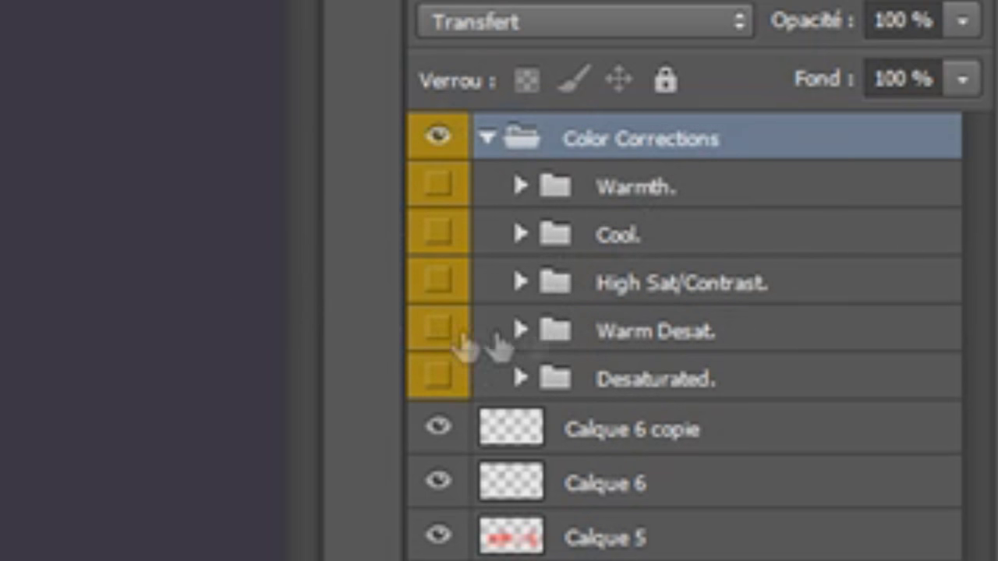
pyautogui.click(439, 186)
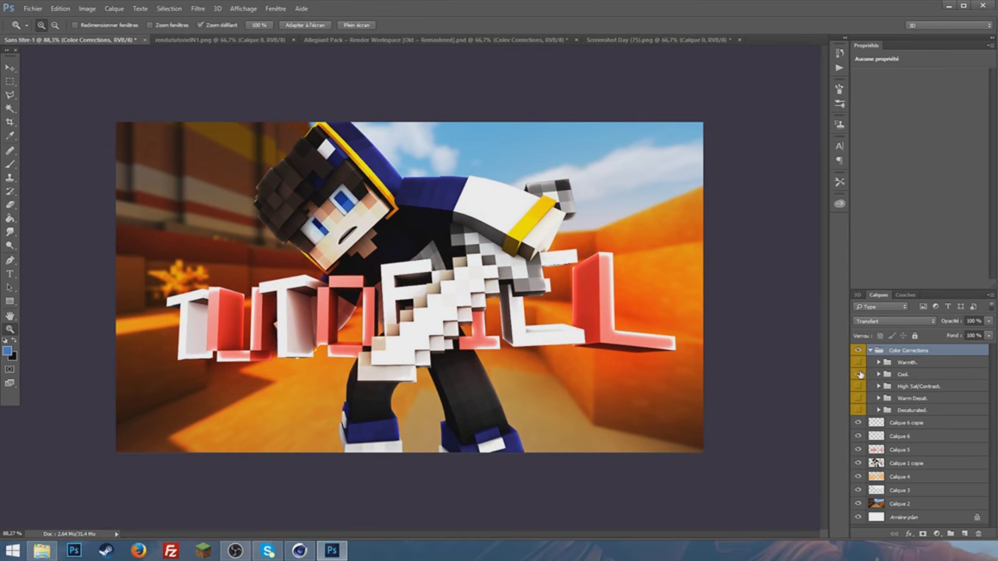
pyautogui.click(859, 375)
pyautogui.click(858, 386)
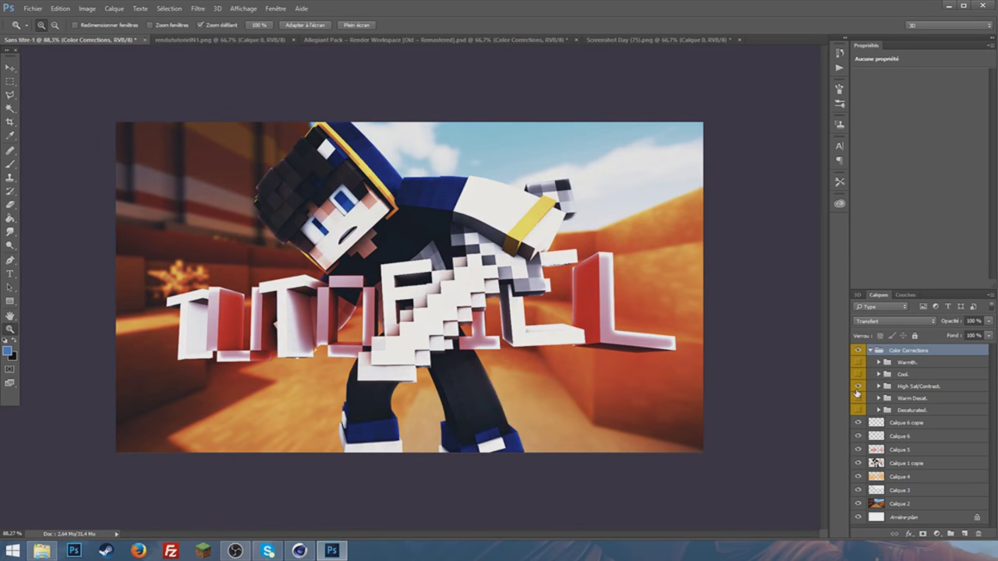
pyautogui.click(858, 397)
pyautogui.click(858, 397)
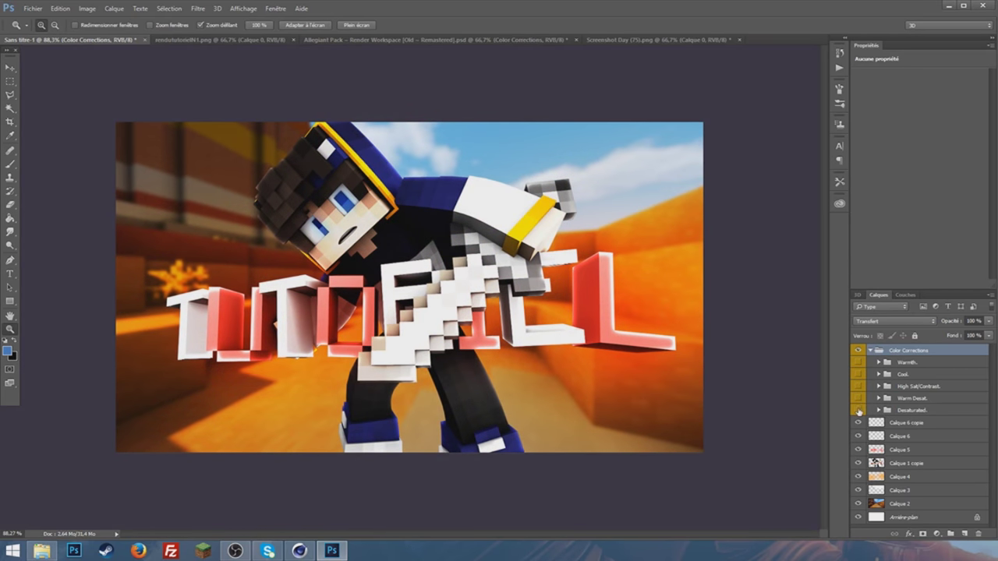
pyautogui.click(859, 410)
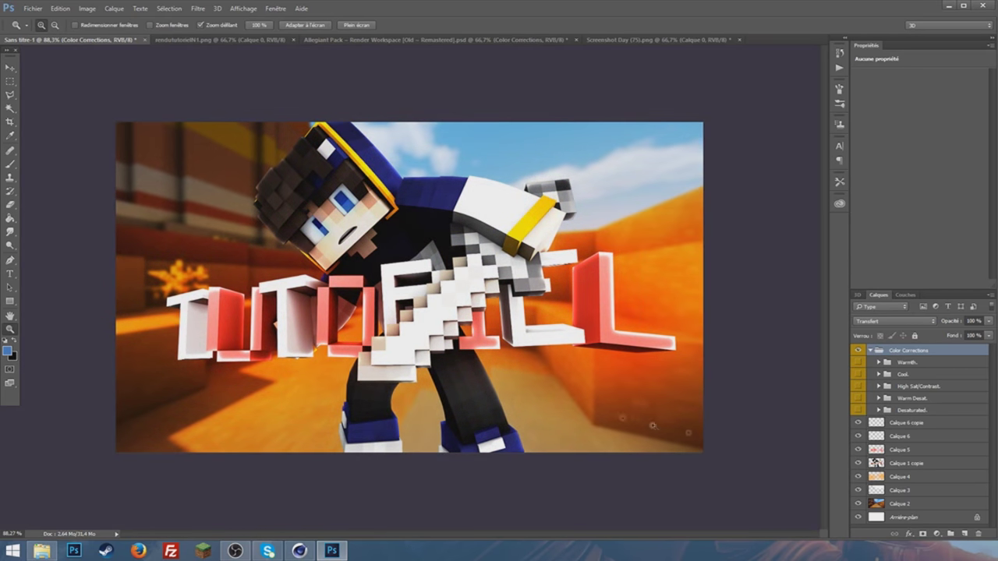
# Keep the Warmth correction visible and lower its opacity to 40%.
pyautogui.moveTo(627, 421); pyautogui.dragTo(549, 369)
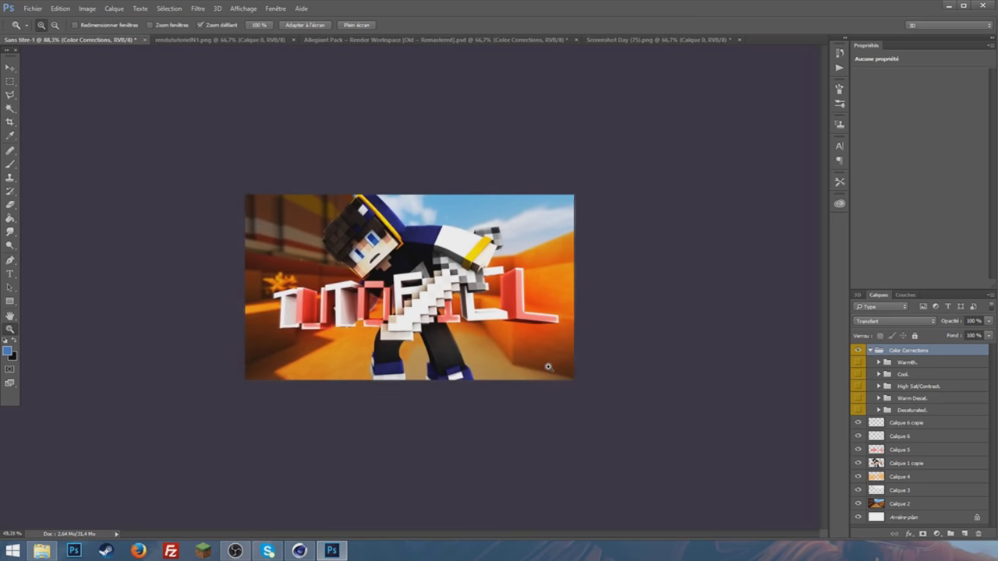
pyautogui.moveTo(479, 371)
pyautogui.mouseDown()
pyautogui.moveTo(449, 376)
pyautogui.moveTo(814, 410)
pyautogui.mouseUp()
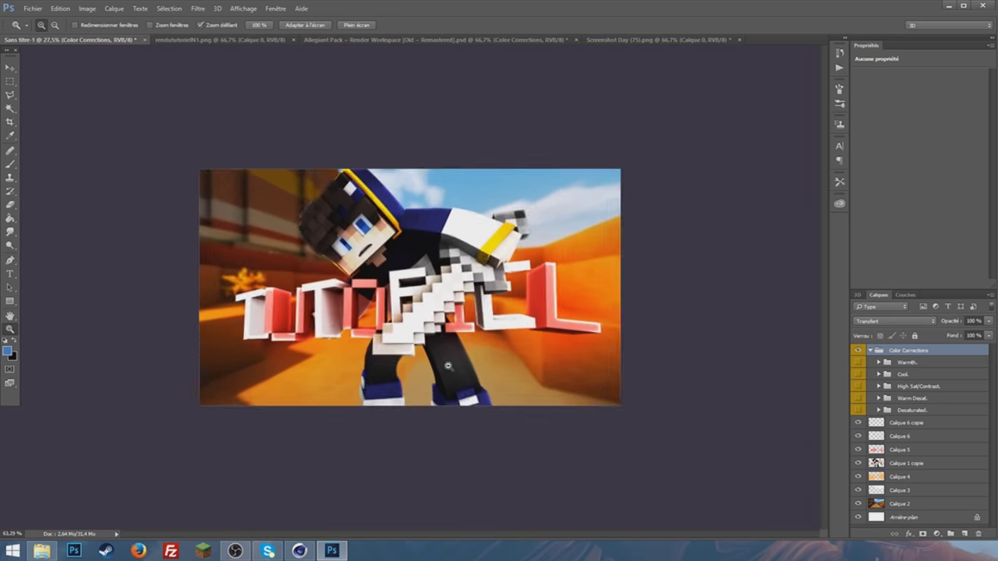
pyautogui.click(858, 364)
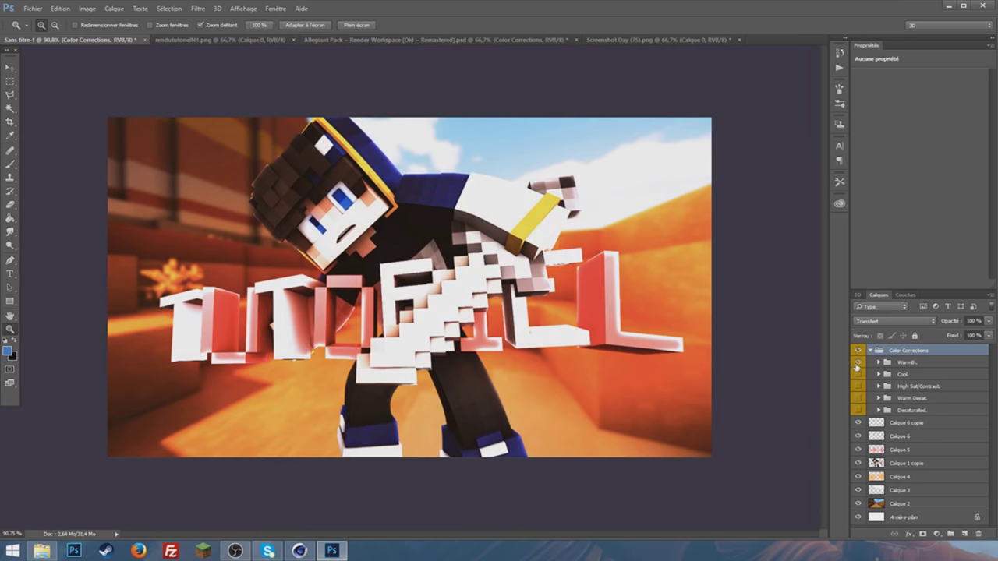
pyautogui.click(941, 364)
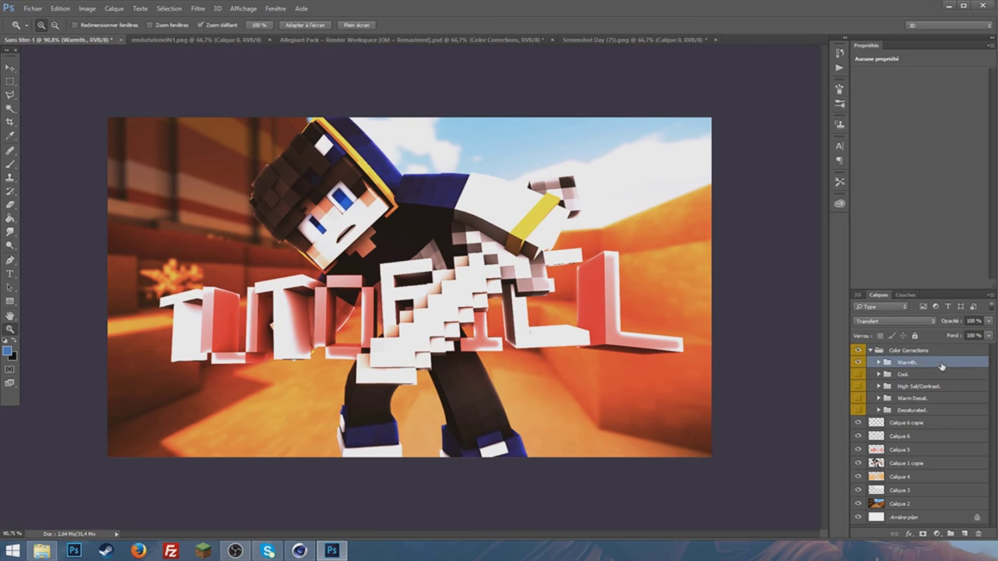
pyautogui.moveTo(988, 321); pyautogui.dragTo(958, 336)
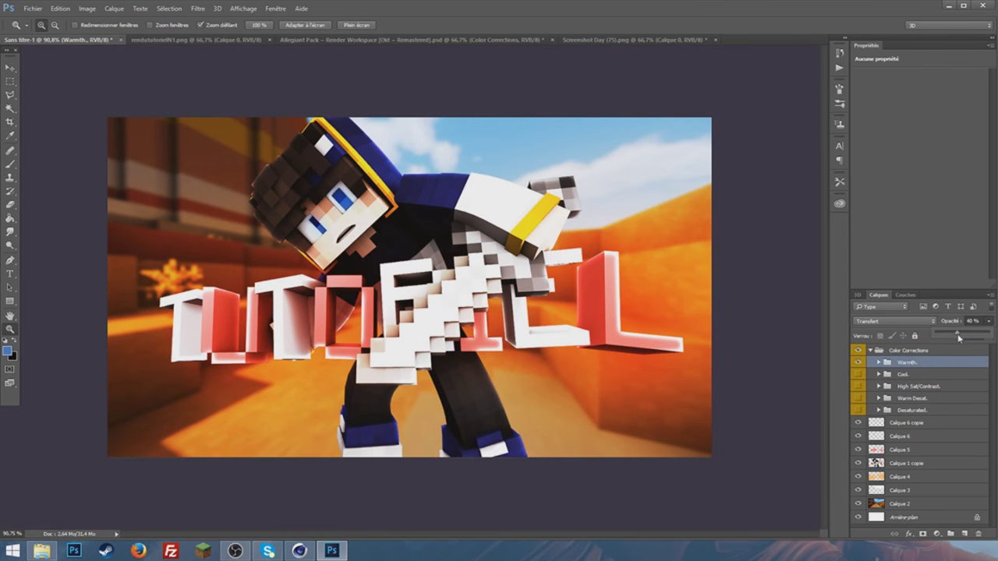
# Turn on the Cool correction at 23% opacity and preview the graded thumbnail.
pyautogui.click(905, 374)
pyautogui.click(857, 374)
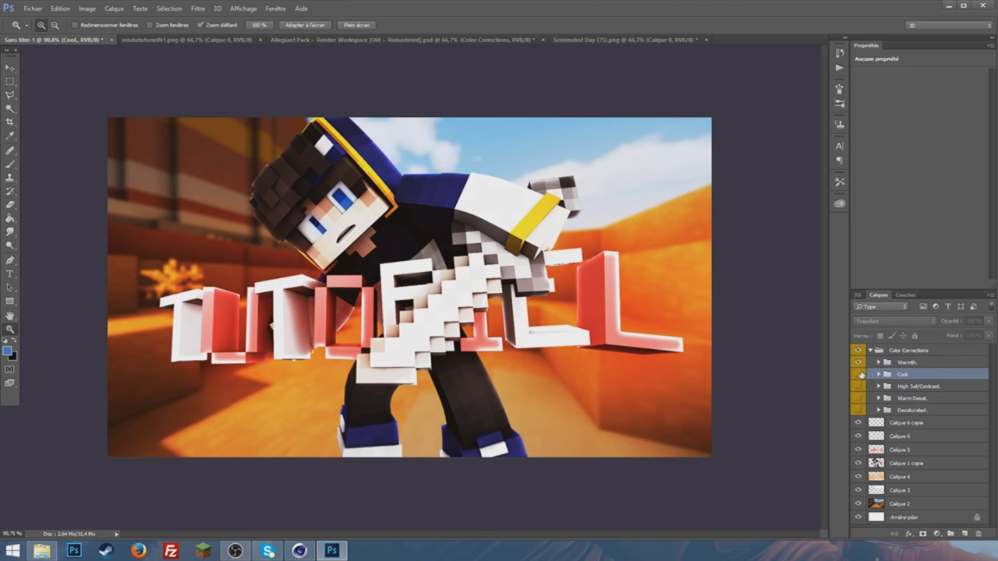
pyautogui.moveTo(989, 324); pyautogui.dragTo(961, 336)
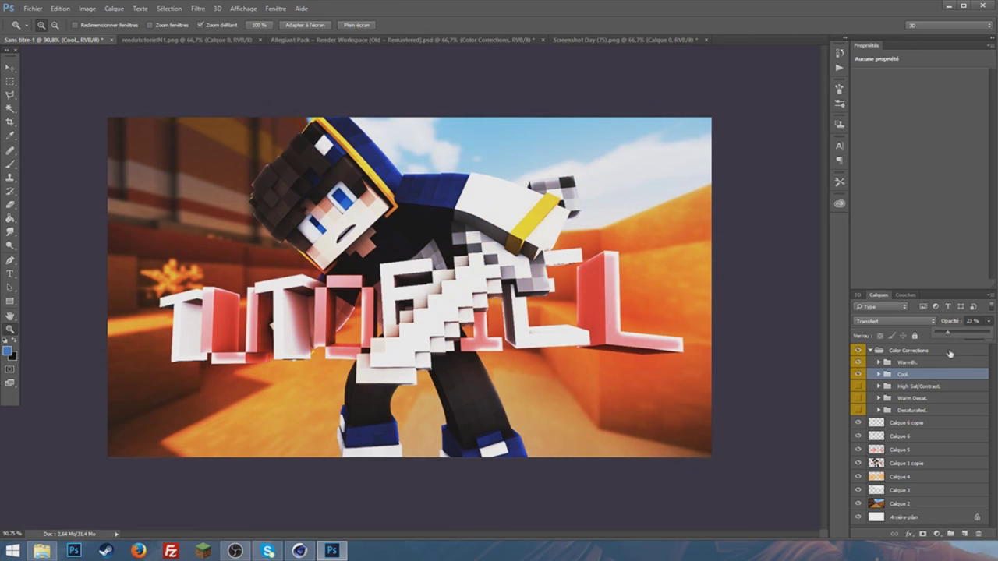
pyautogui.moveTo(394, 357); pyautogui.dragTo(381, 355)
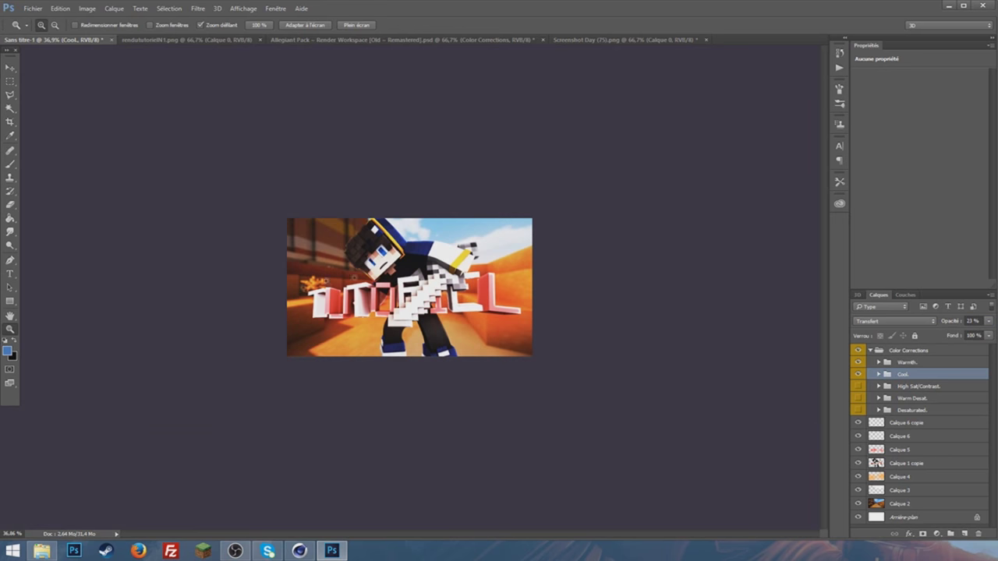
pyautogui.moveTo(395, 290); pyautogui.dragTo(432, 305)
pyautogui.click(926, 422)
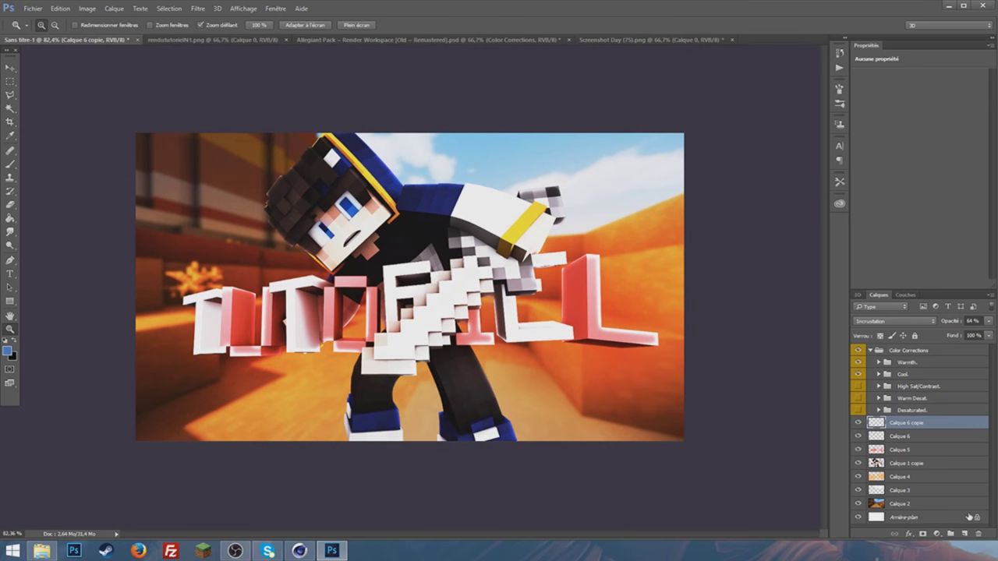
# On a new layer, paint orange over the sword with a 173 px soft brush.
pyautogui.click(965, 535)
pyautogui.click(8, 351)
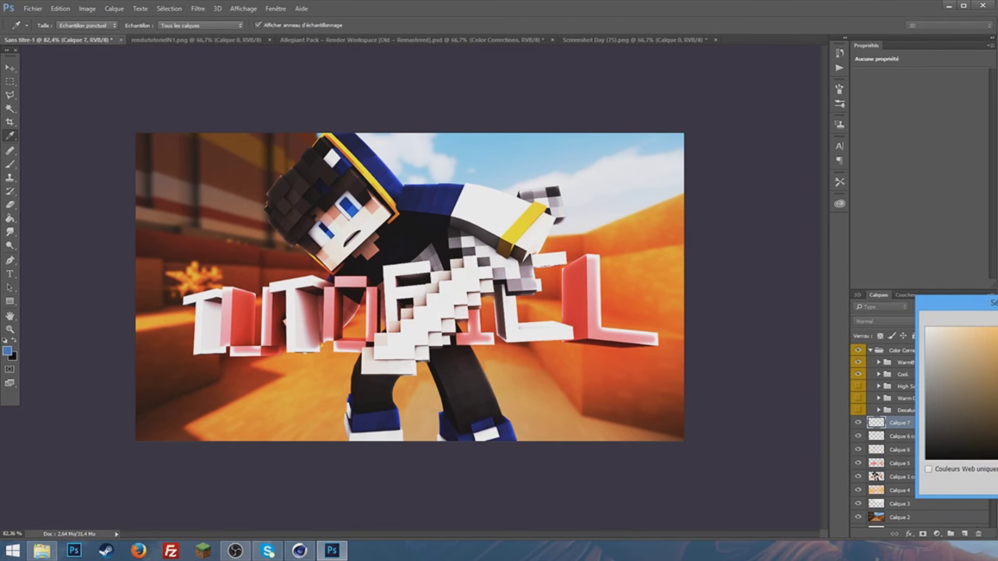
pyautogui.press('Return')
pyautogui.click(10, 164)
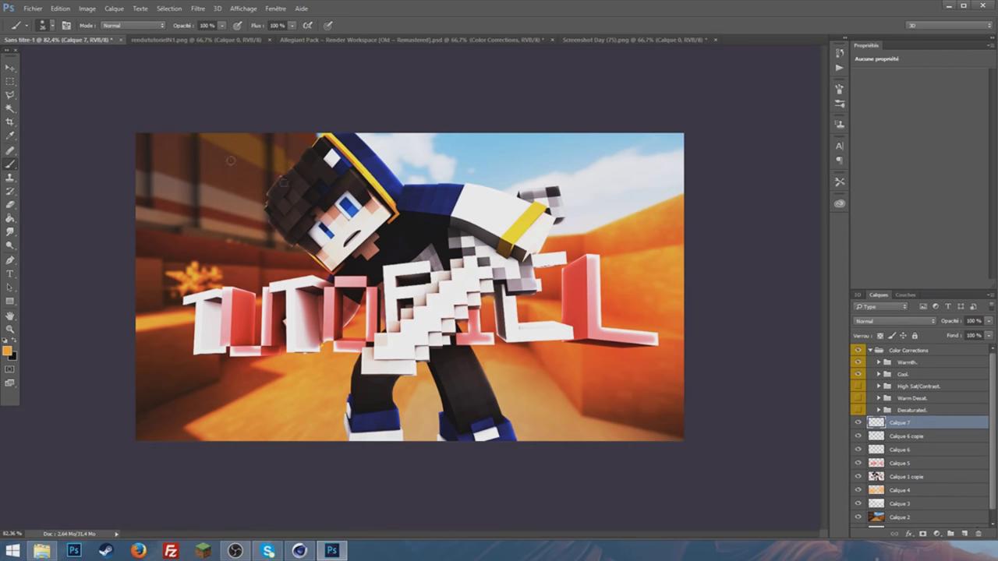
pyautogui.click(44, 25)
pyautogui.moveTo(468, 258); pyautogui.dragTo(393, 347)
# Apply a Gaussian blur of about 62 px to the orange paint.
pyautogui.click(198, 8)
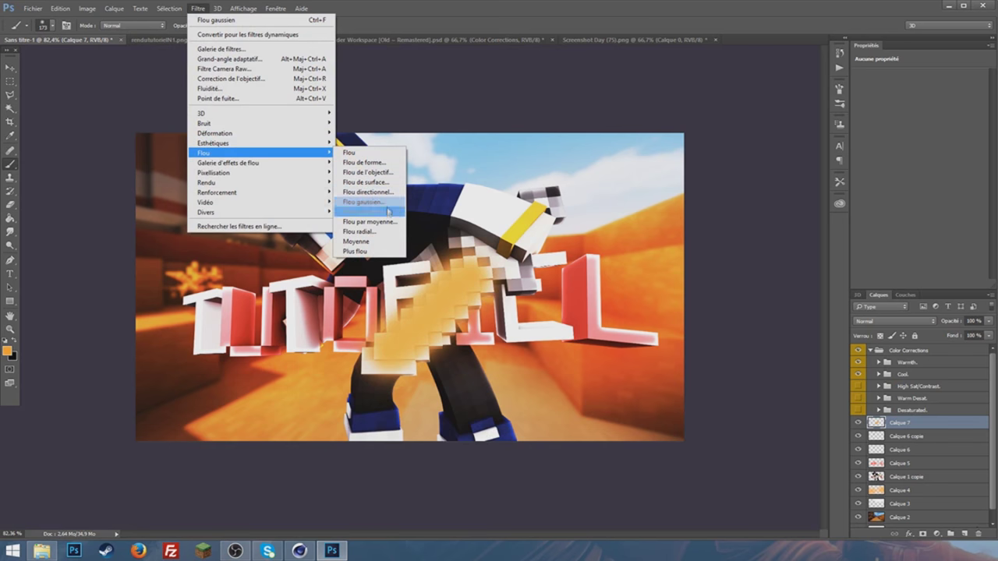
pyautogui.moveTo(257, 153)
pyautogui.click(367, 193)
pyautogui.moveTo(889, 493); pyautogui.dragTo(921, 496)
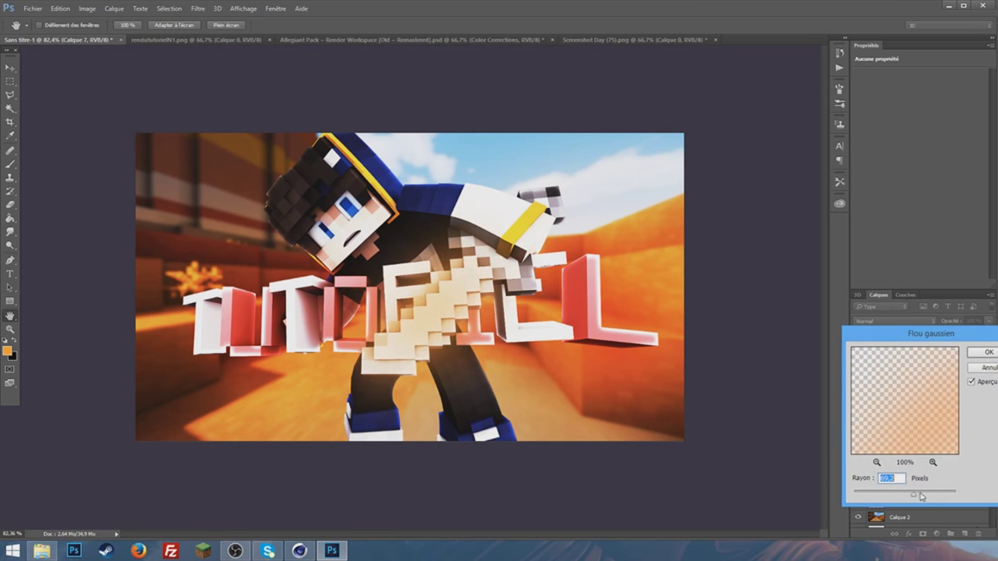
pyautogui.click(986, 352)
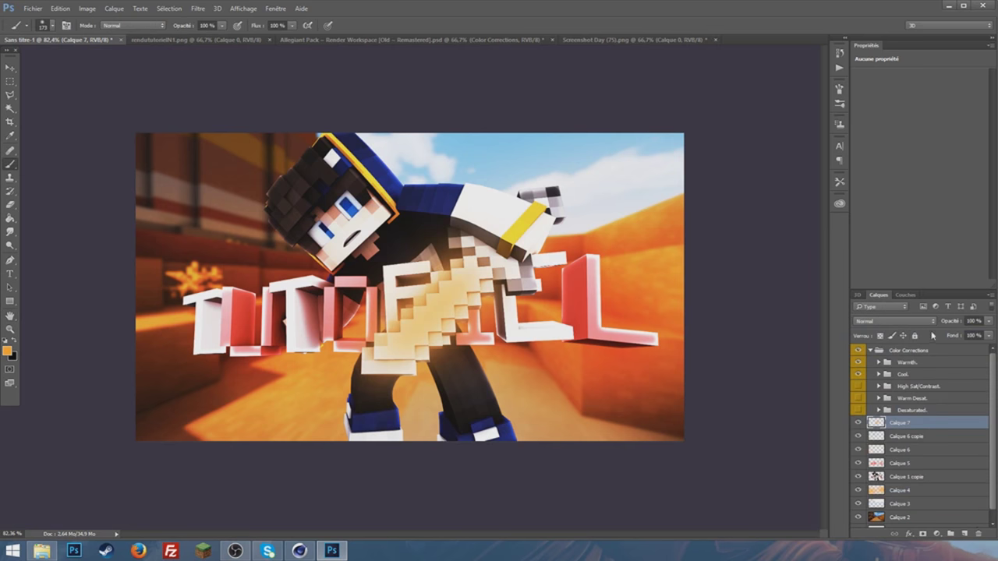
# Blend the orange sword glow in Lumière crue mode and zoom out to review it.
pyautogui.click(894, 320)
pyautogui.click(896, 427)
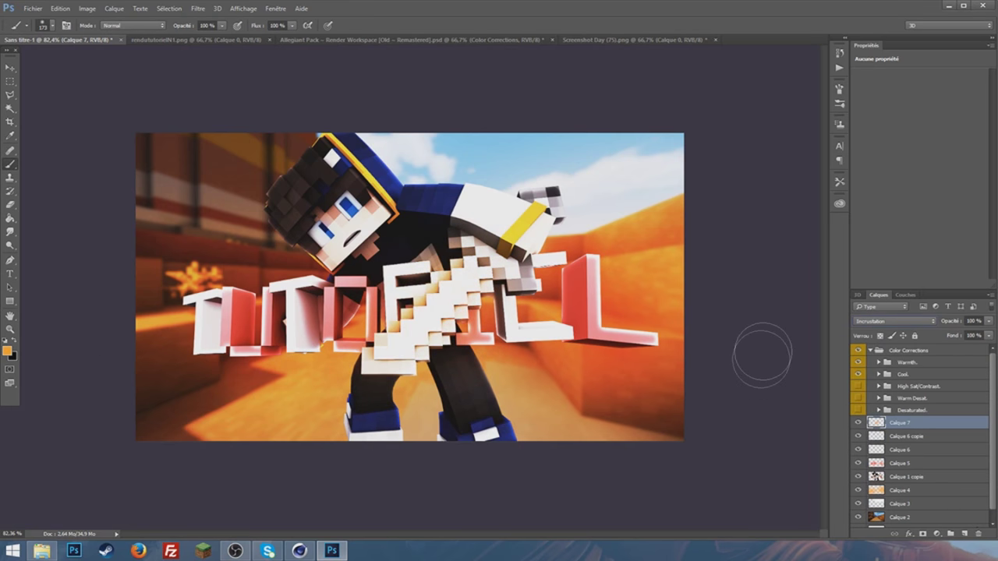
pyautogui.scroll(-1, 872, 318)
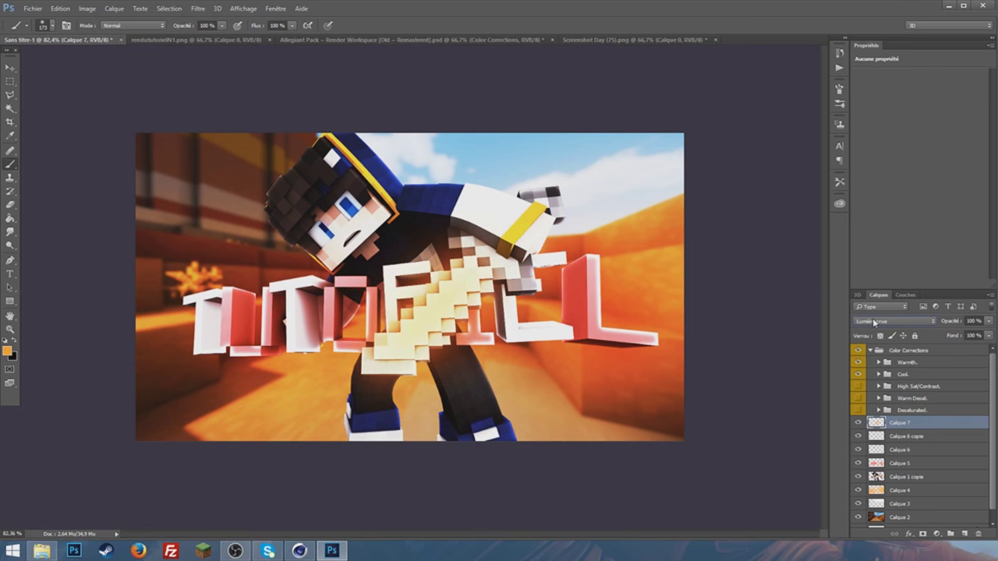
pyautogui.press('z')
pyautogui.moveTo(413, 294); pyautogui.dragTo(393, 294)
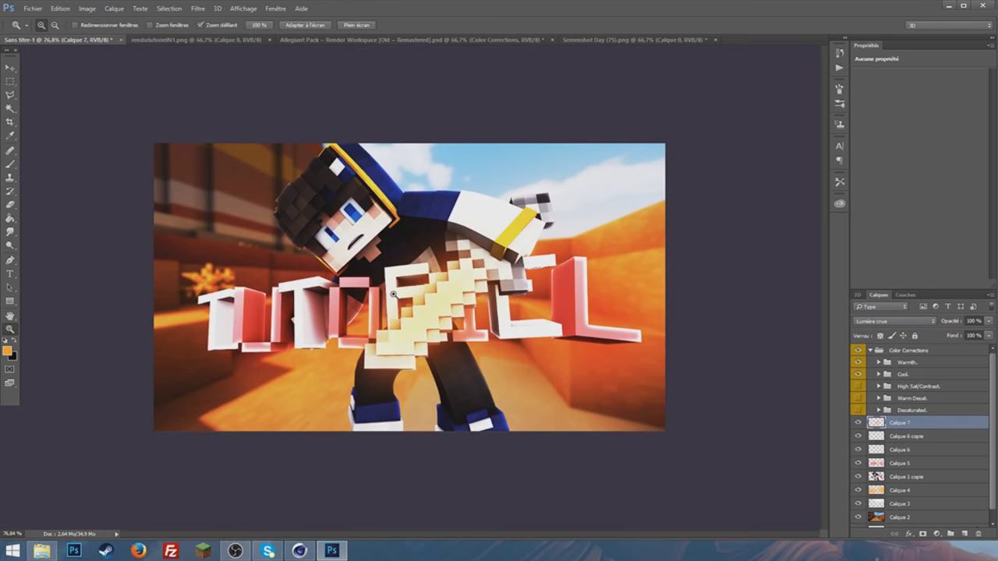